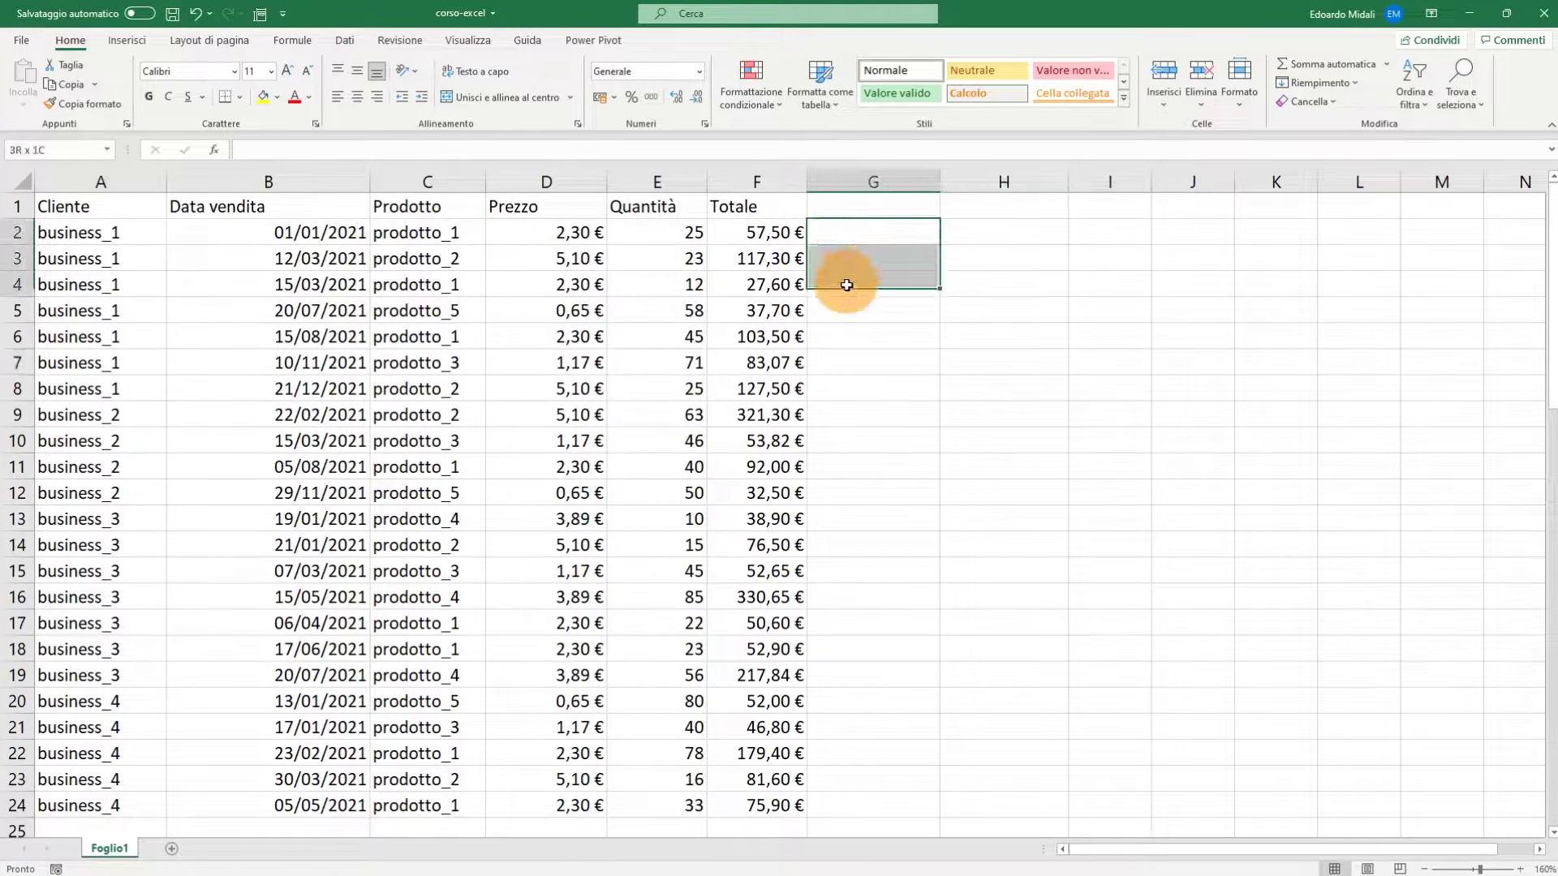
Select cells around G2 to I4 beside the sales table
left_click_drag(844, 231, 865, 348)
left_click(1009, 355)
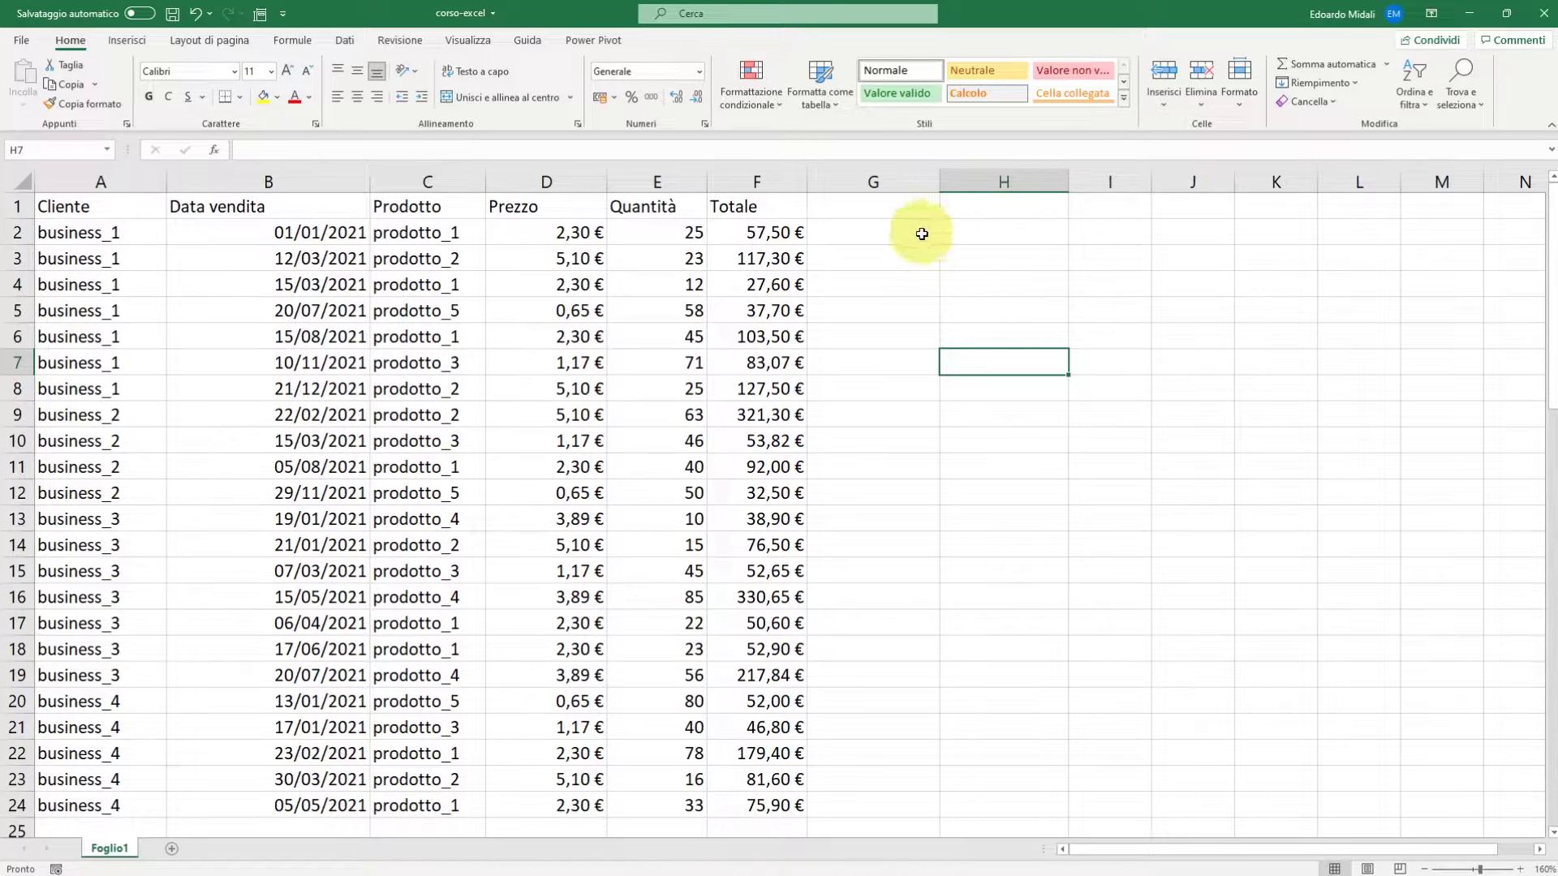
mouse_move(897, 233)
left_mouse_down()
mouse_move(963, 264)
mouse_move(898, 421)
left_mouse_up()
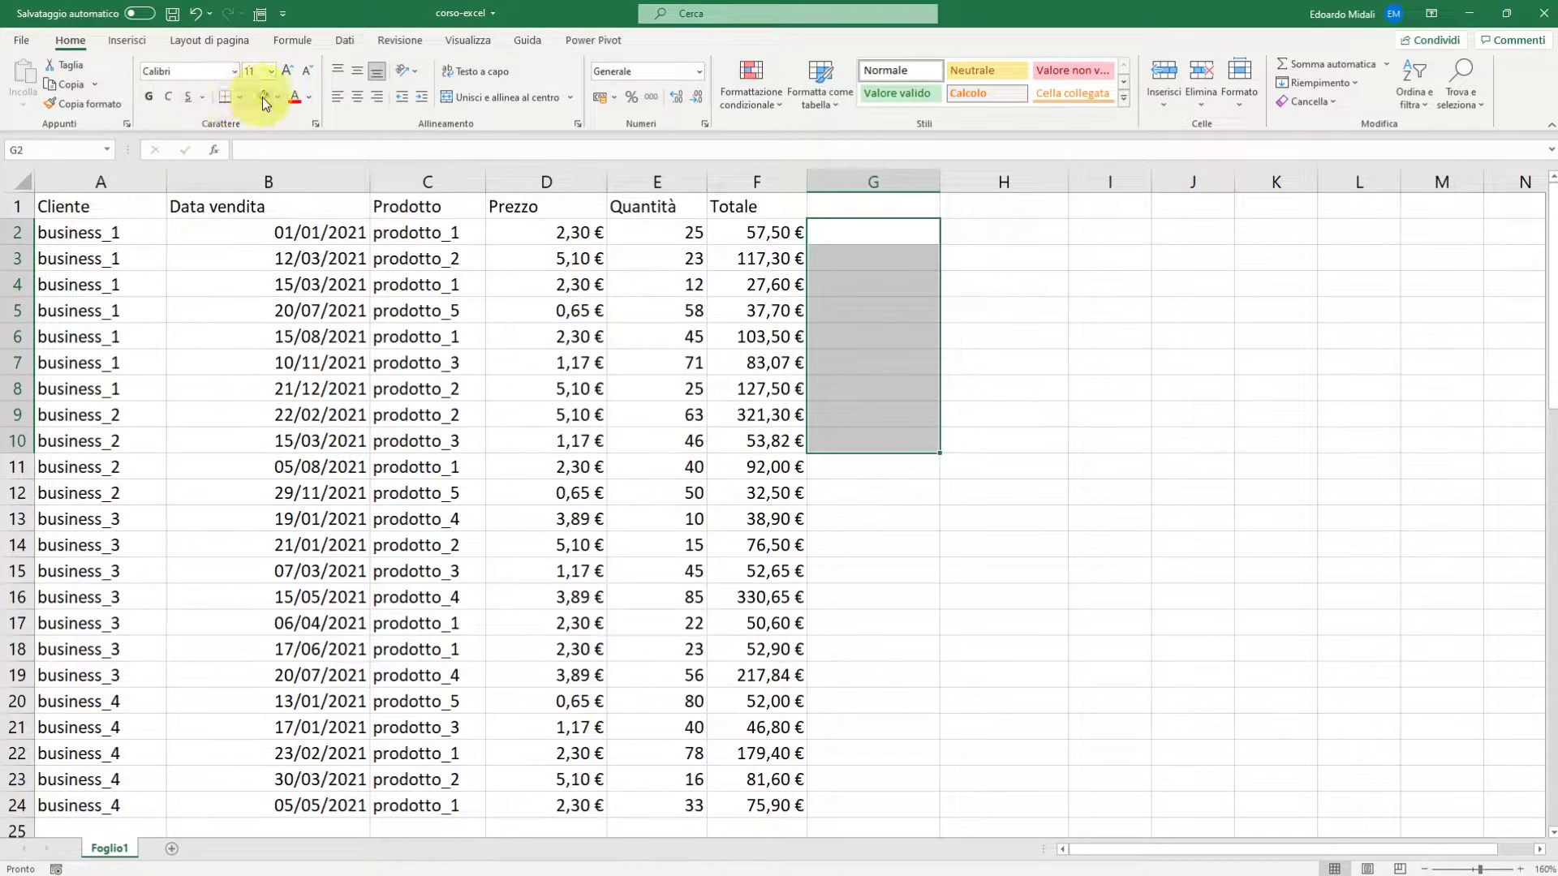
left_click(1073, 276)
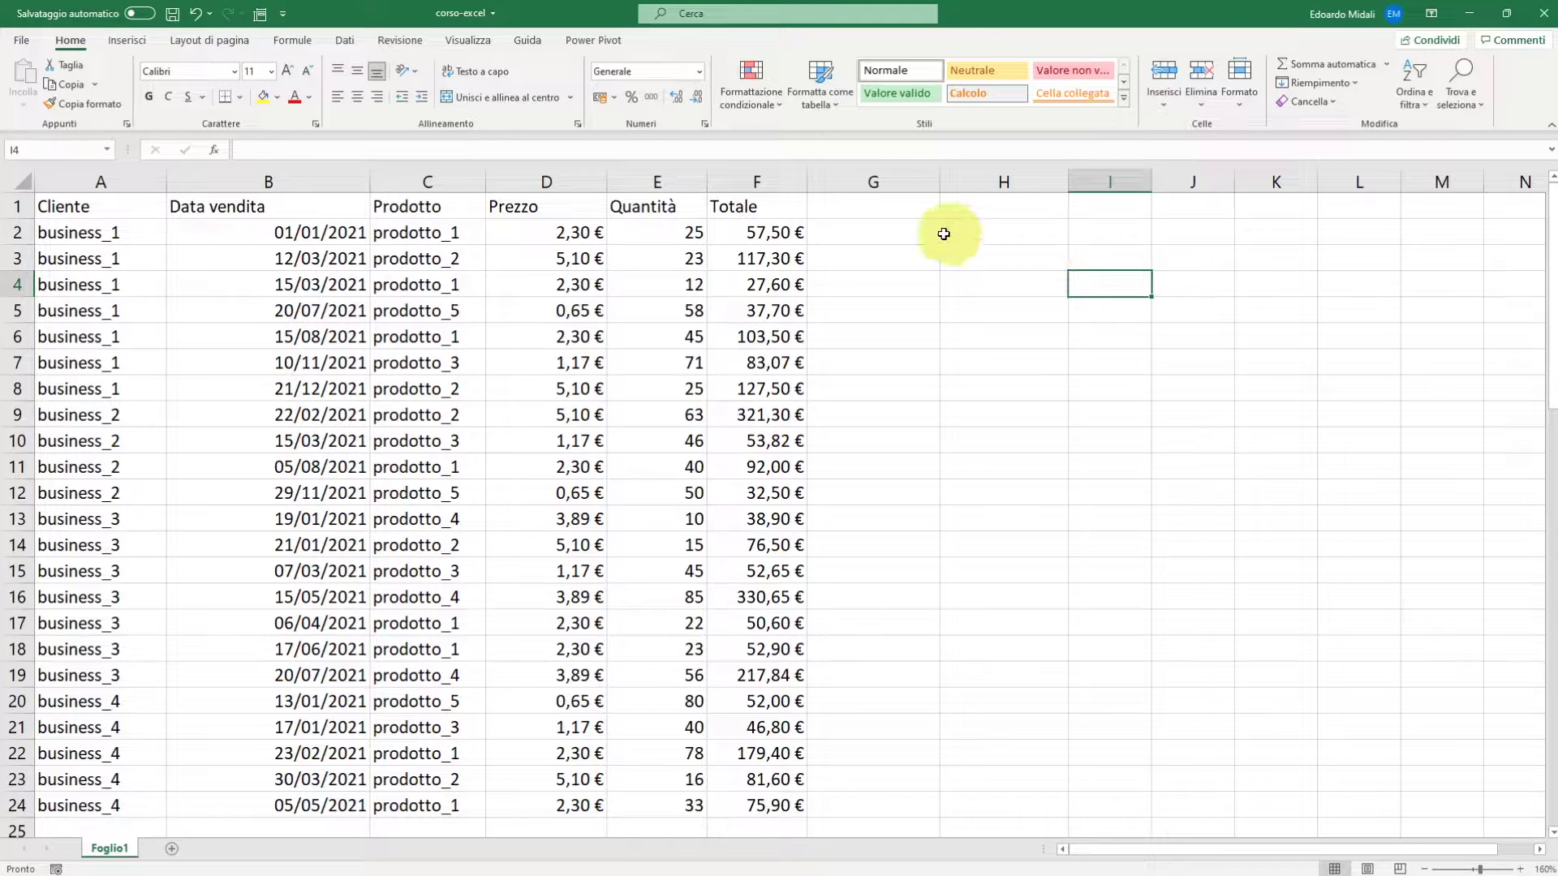
left_click(901, 239)
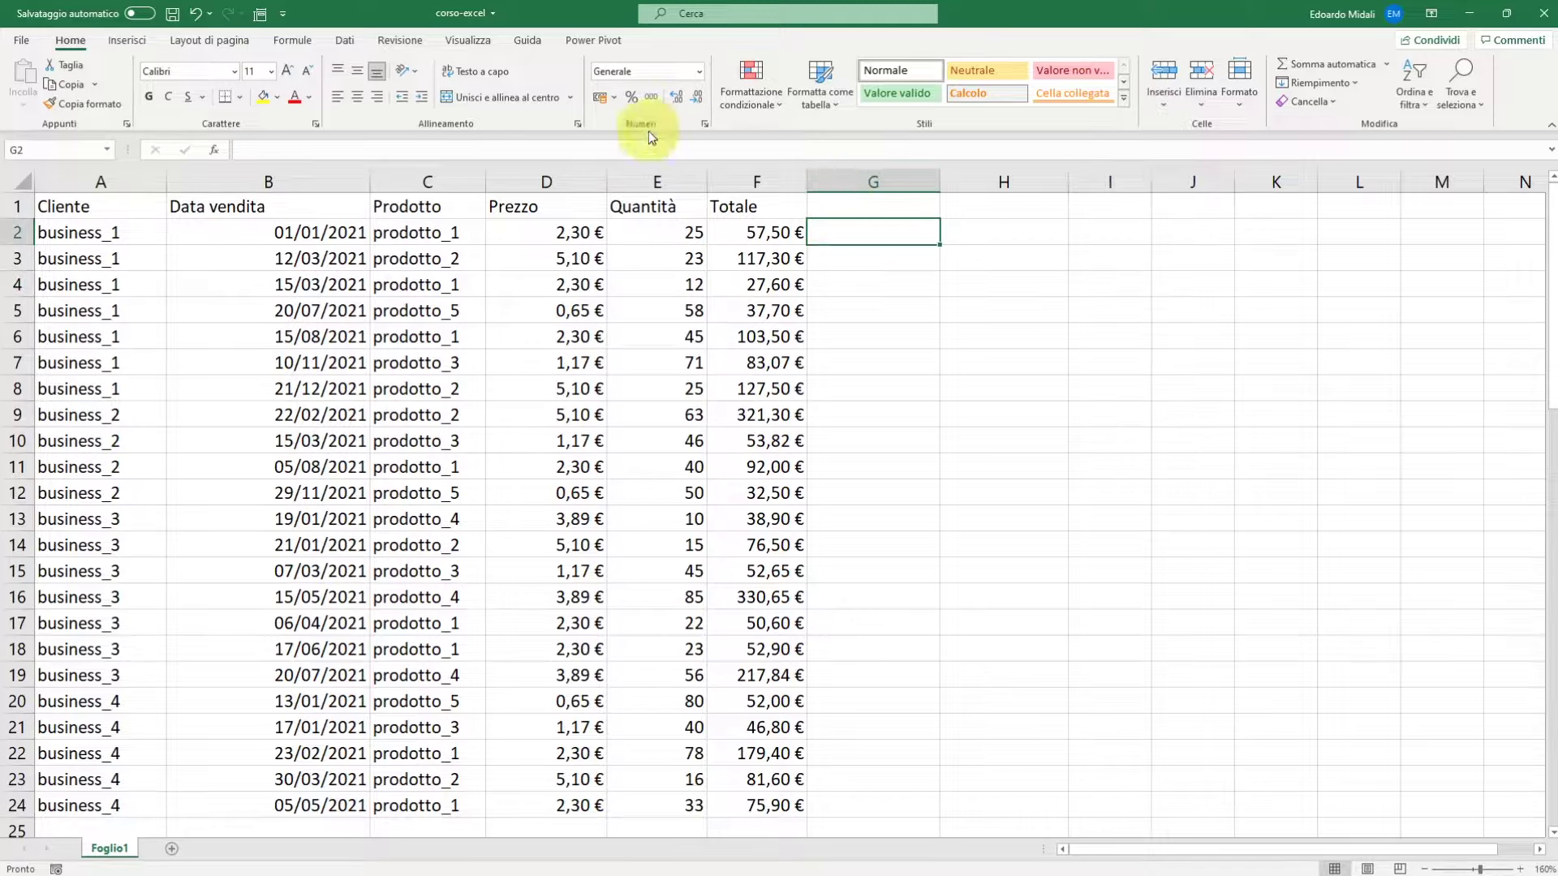
Show the Visualizza view commands, then open and close the Macro dropdown
left_click(475, 44)
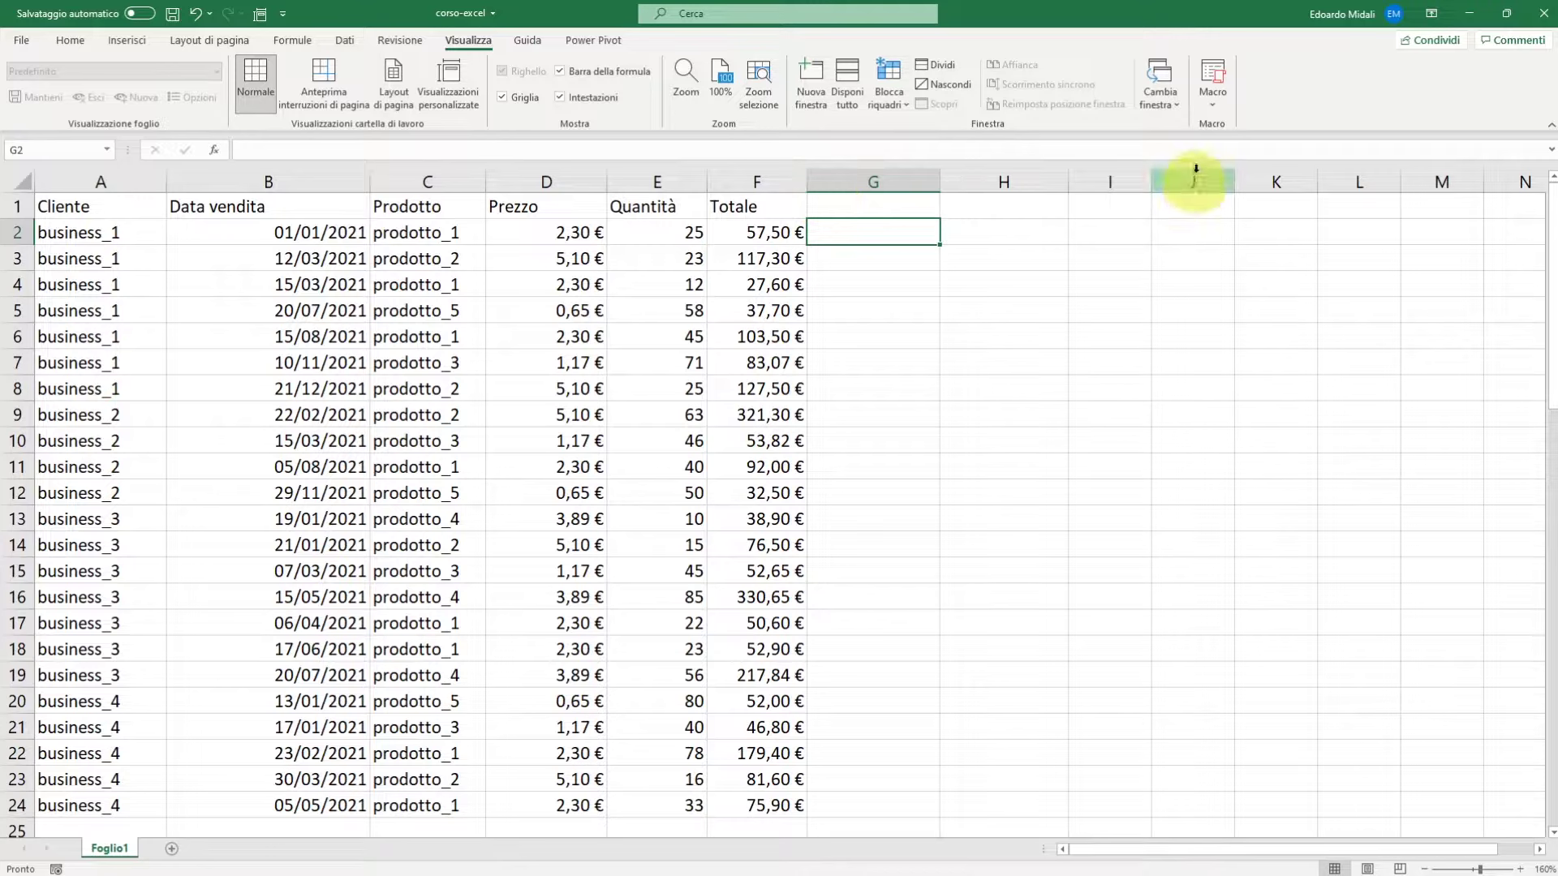
left_click(1212, 100)
left_click(1212, 102)
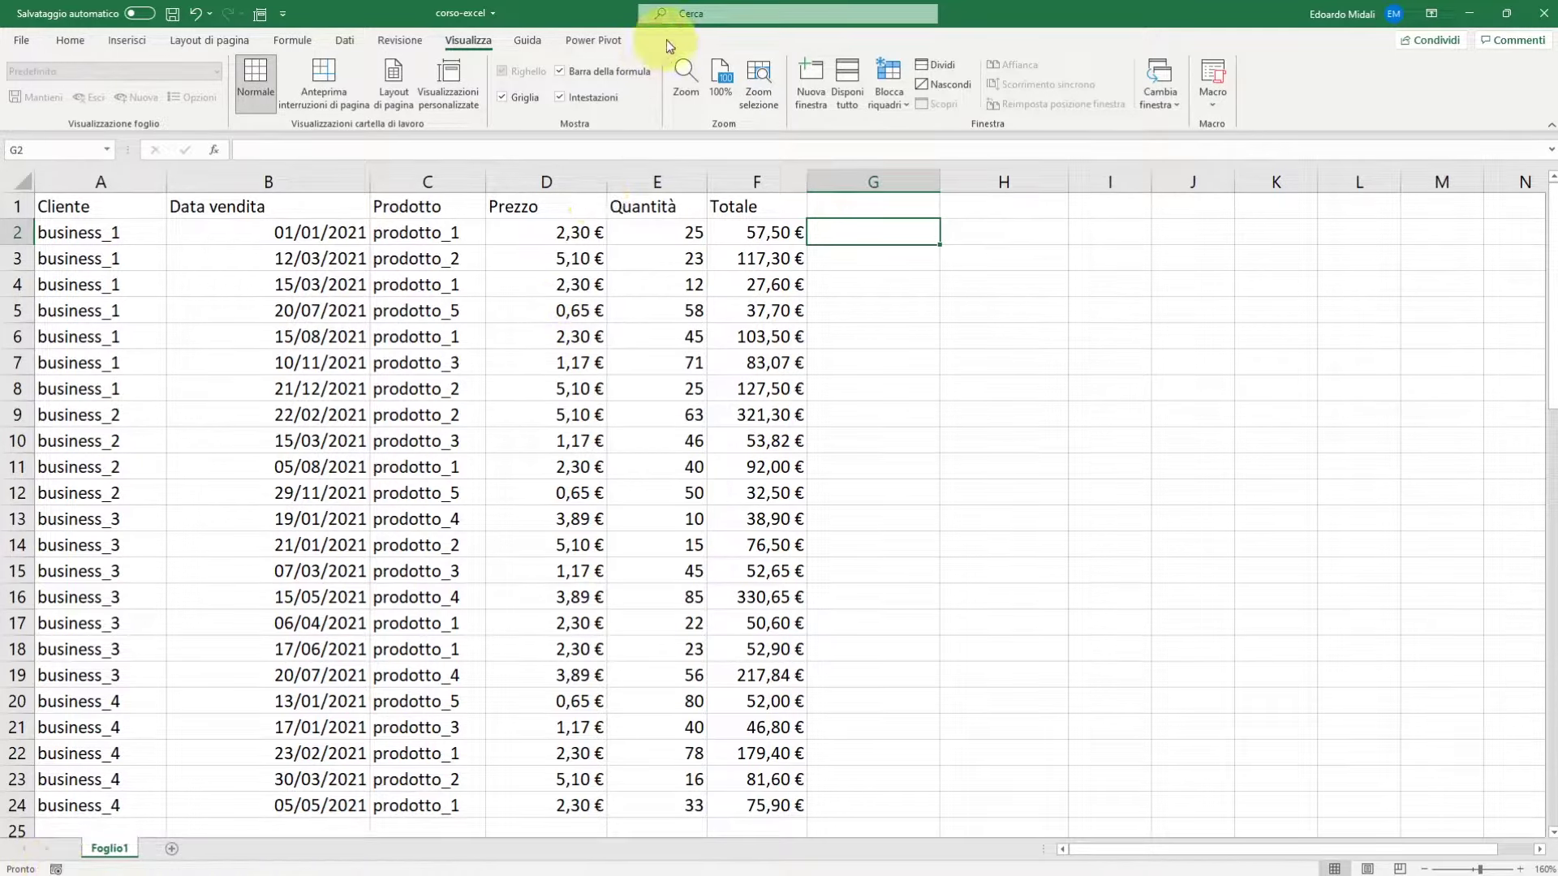
Tick Sviluppo in the ribbon customisation settings and switch to the new Sviluppo tab
right_click(362, 47)
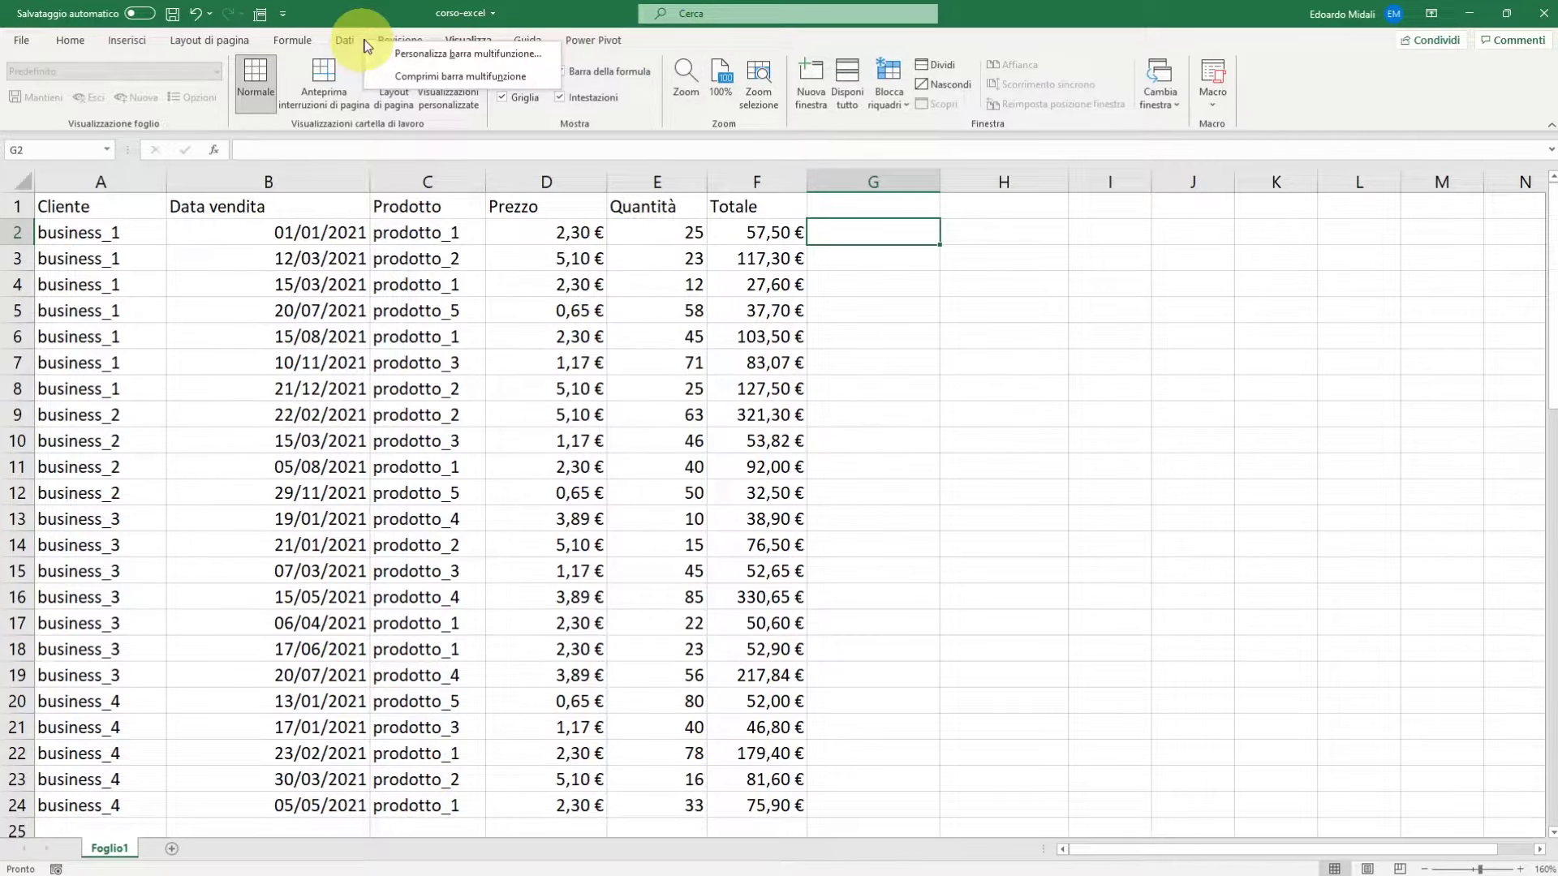
left_click(405, 51)
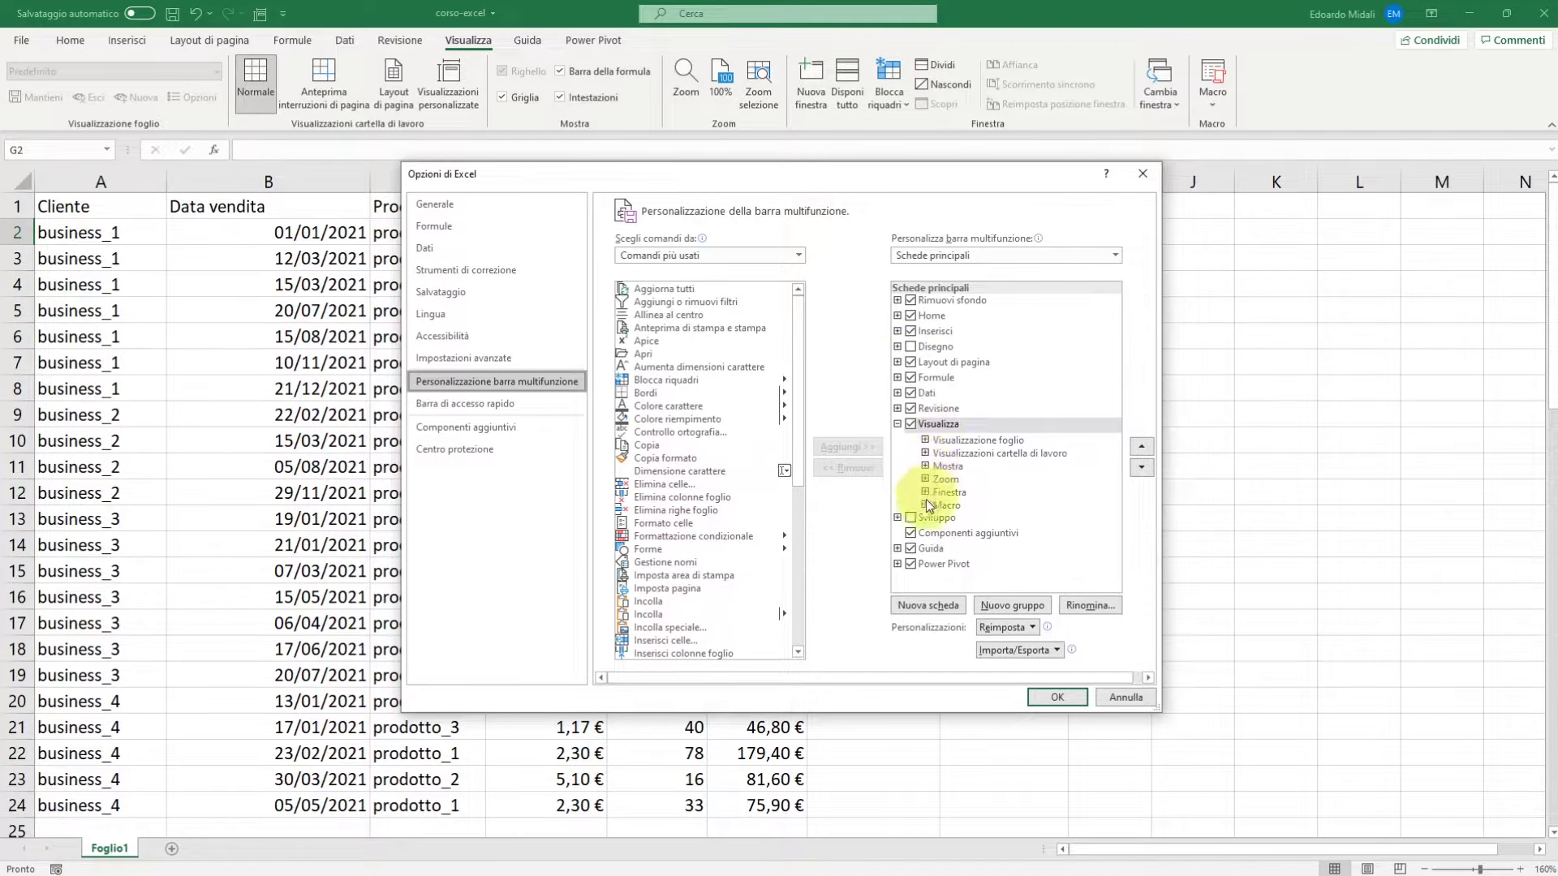
left_click(911, 519)
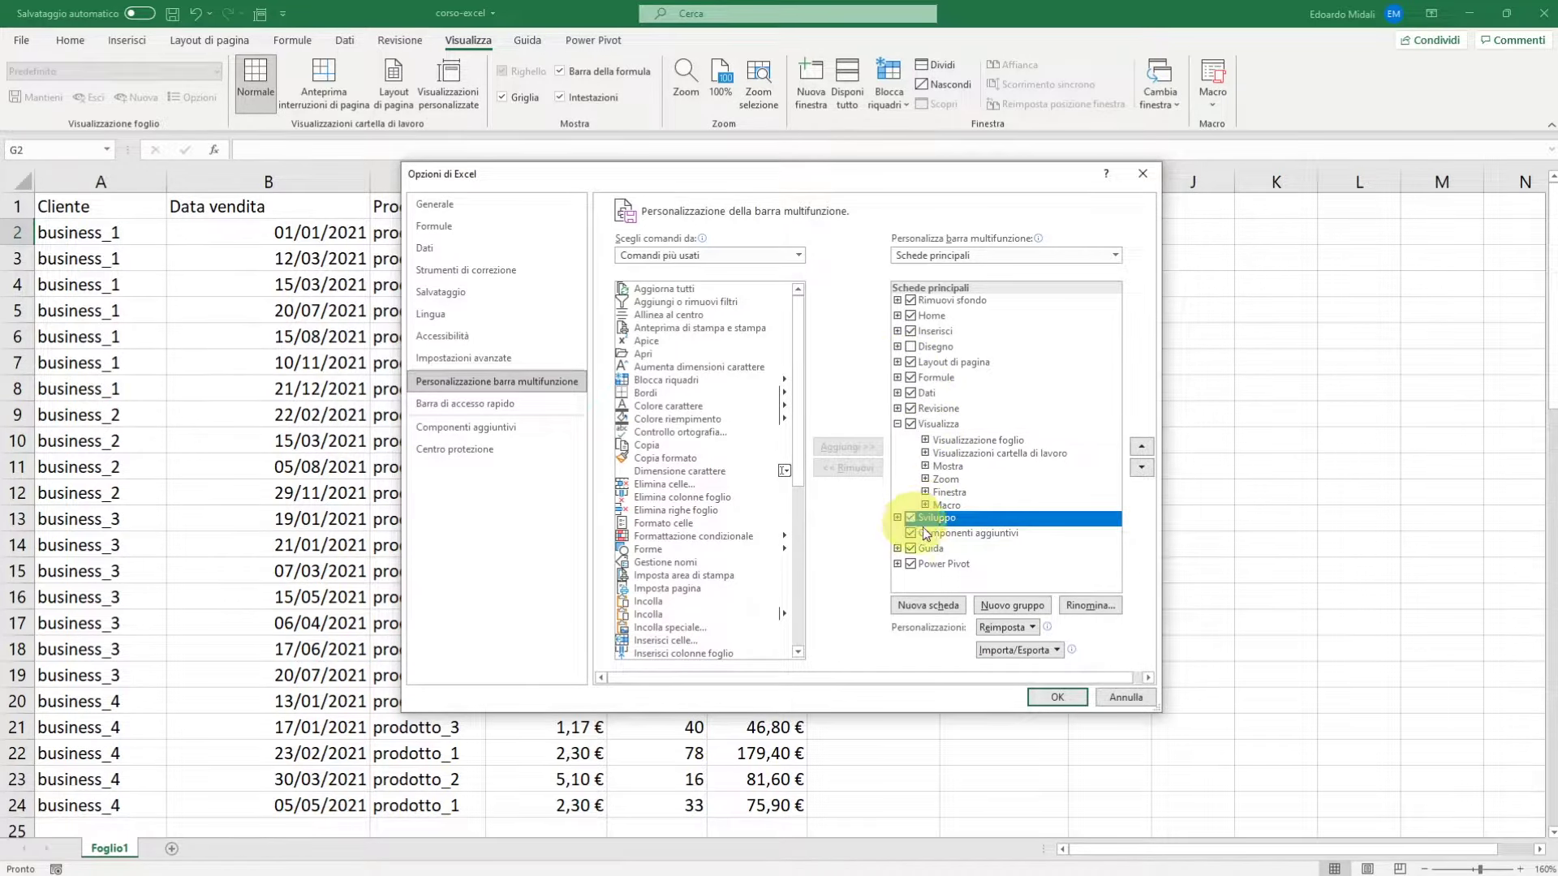
left_click(1056, 697)
left_click(532, 40)
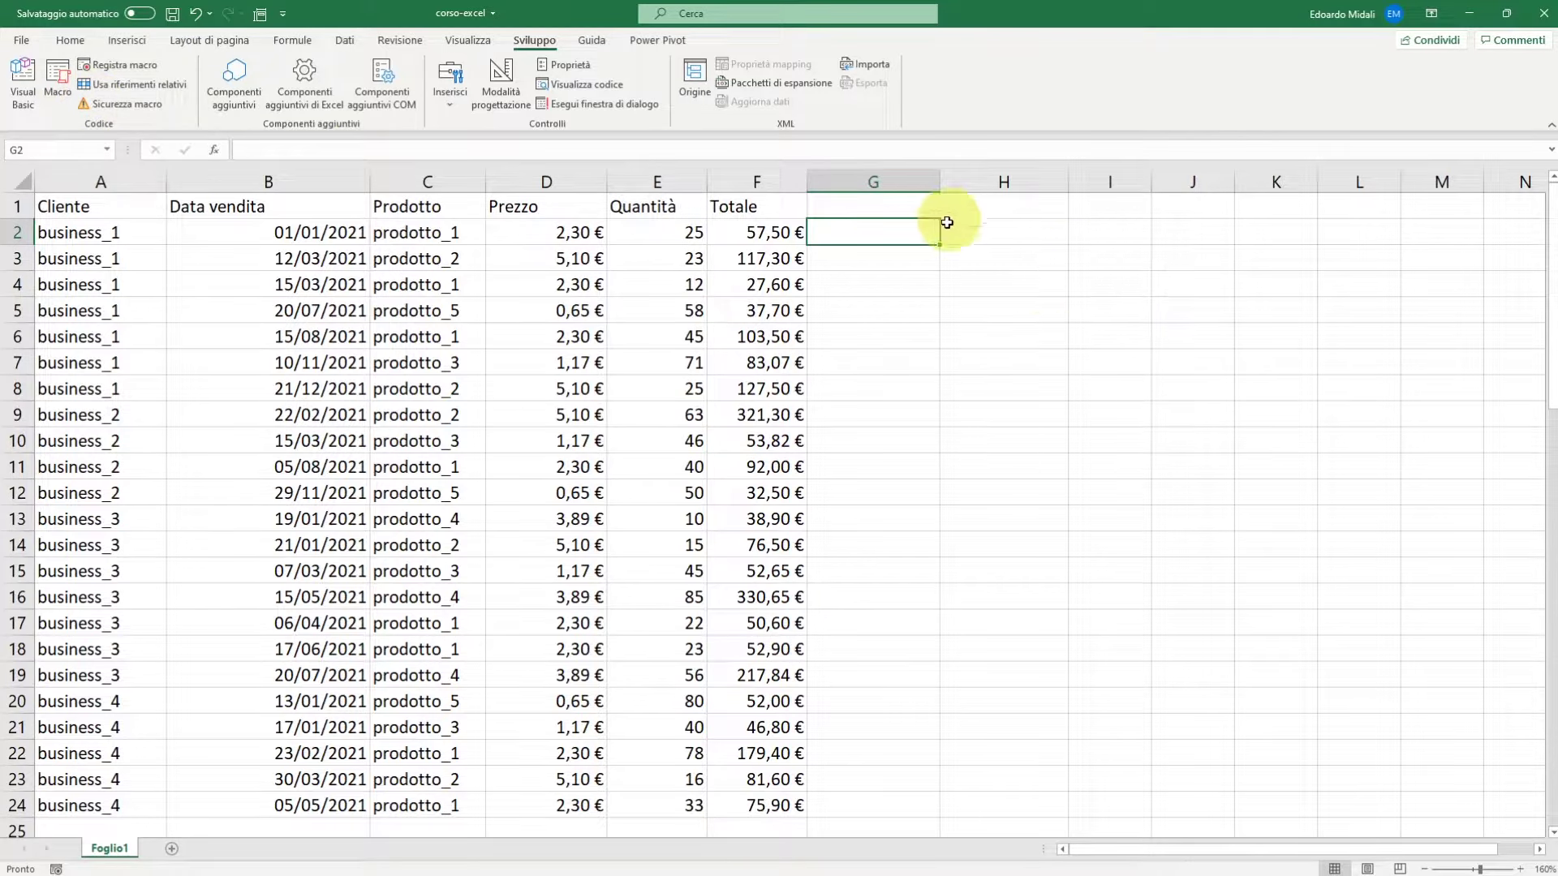
left_click(912, 214)
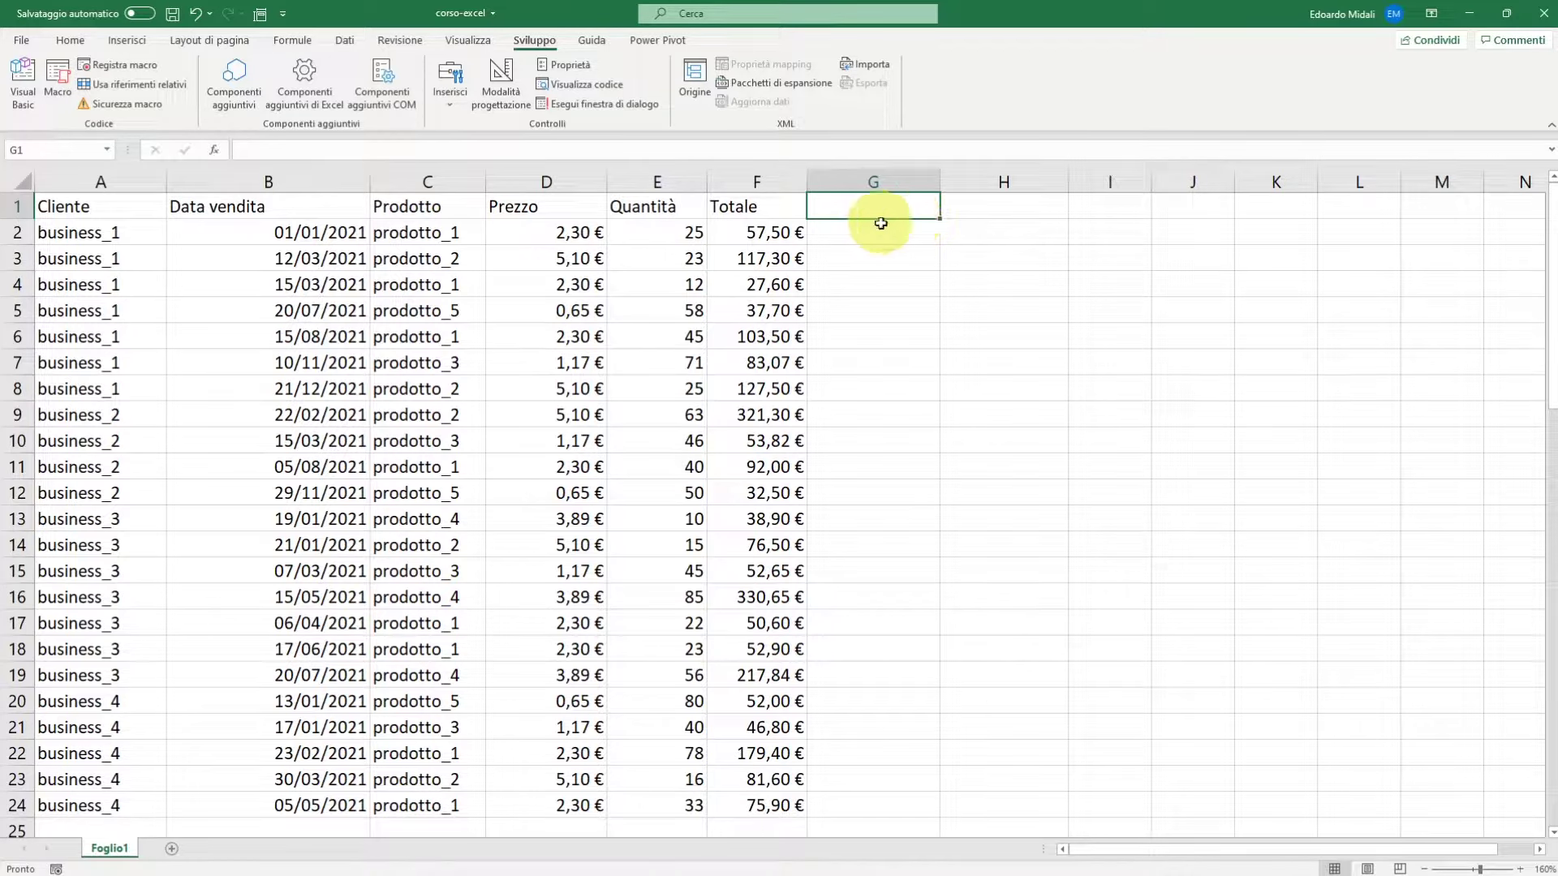
left_click(536, 259)
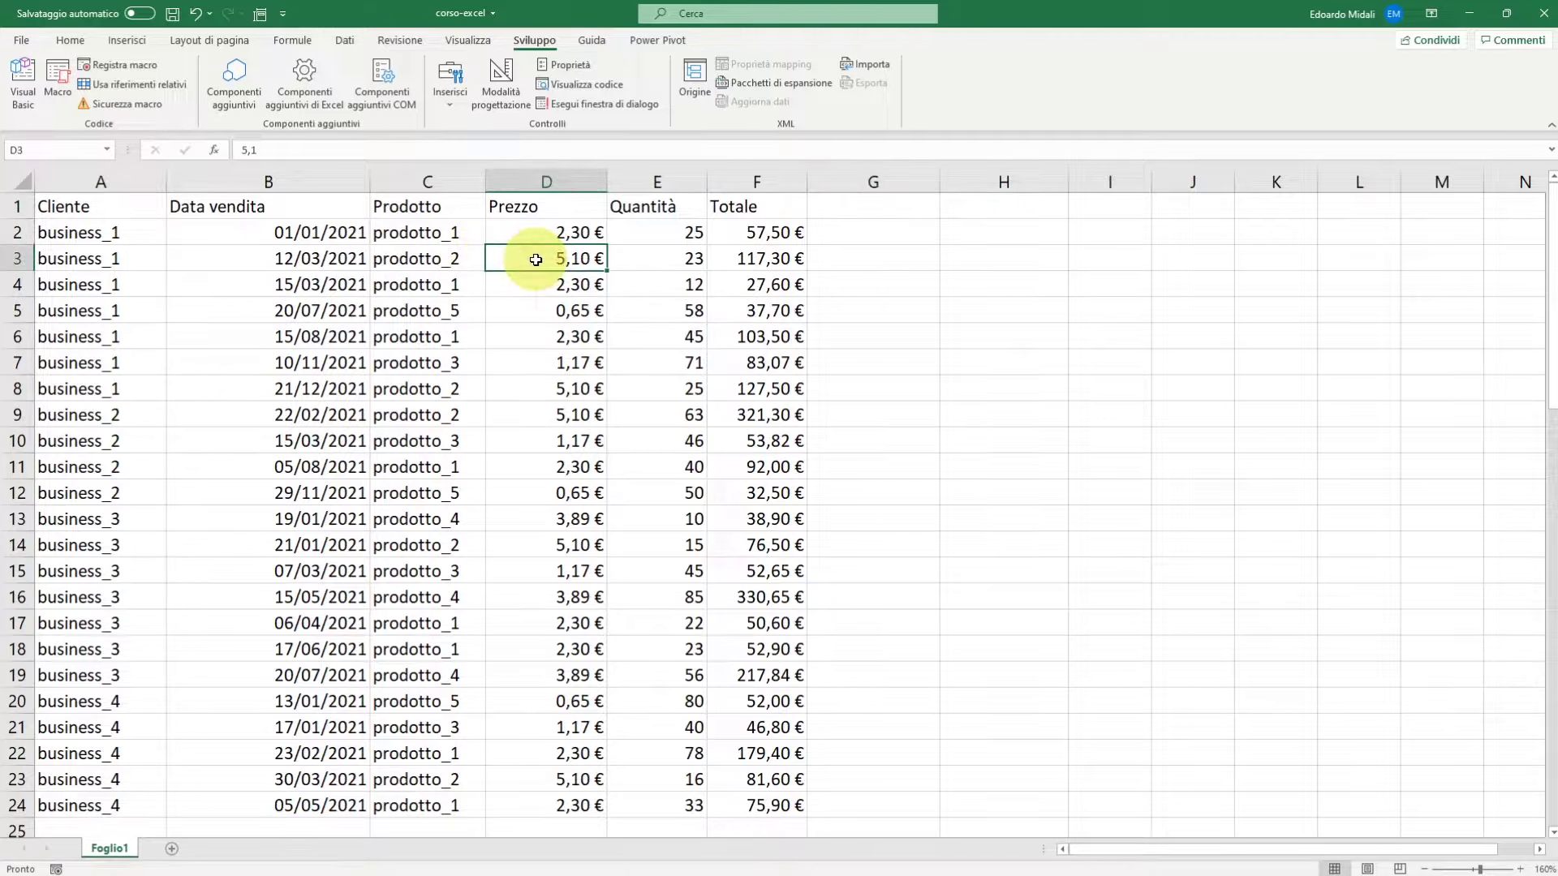
left_click(56, 81)
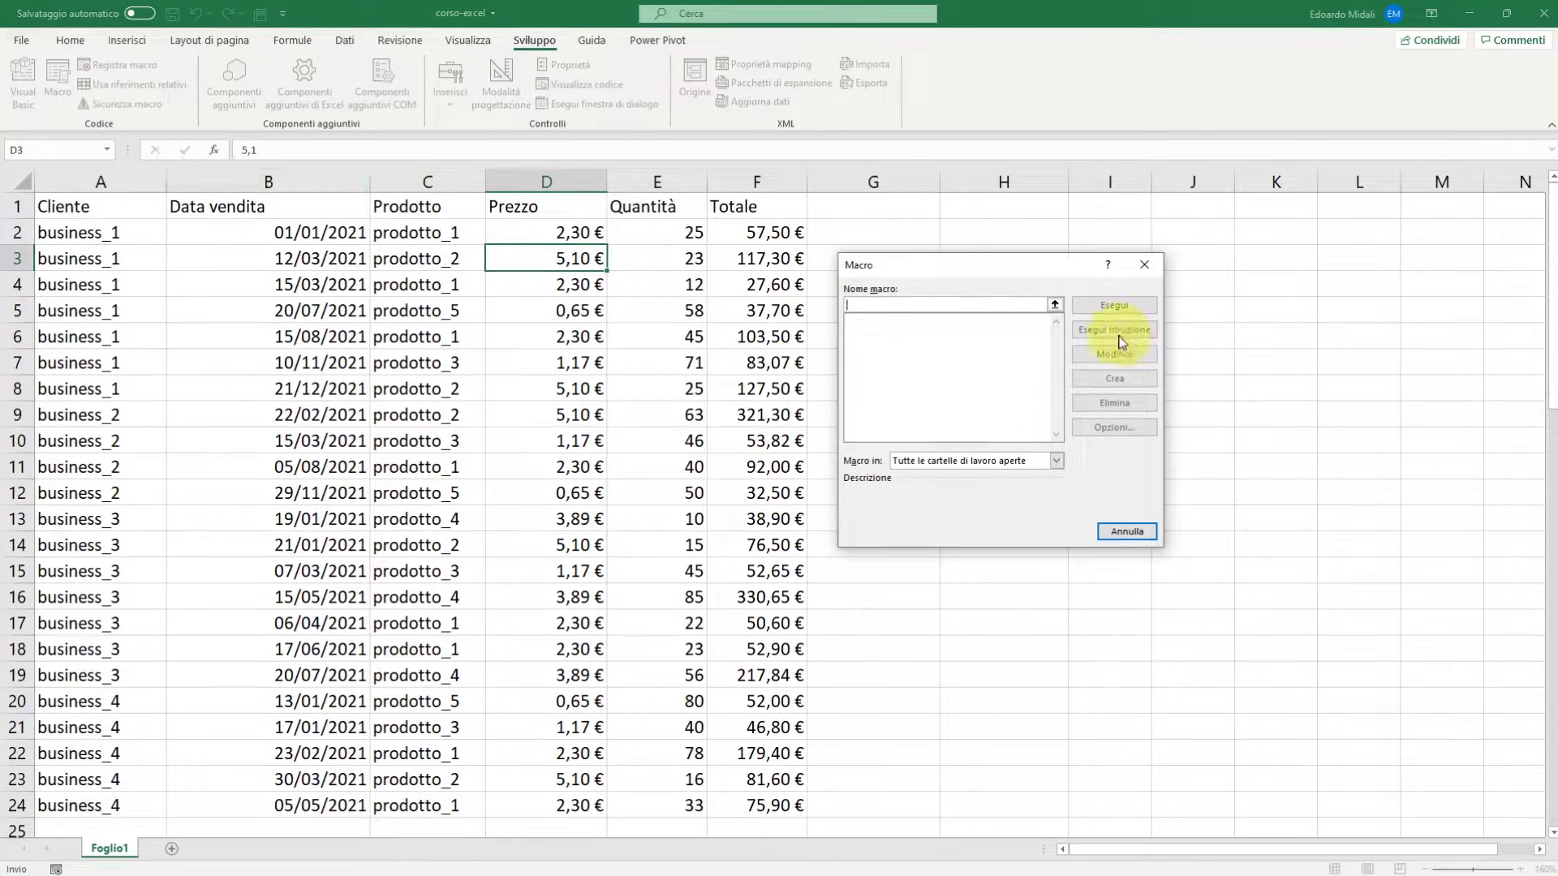
left_click(1137, 270)
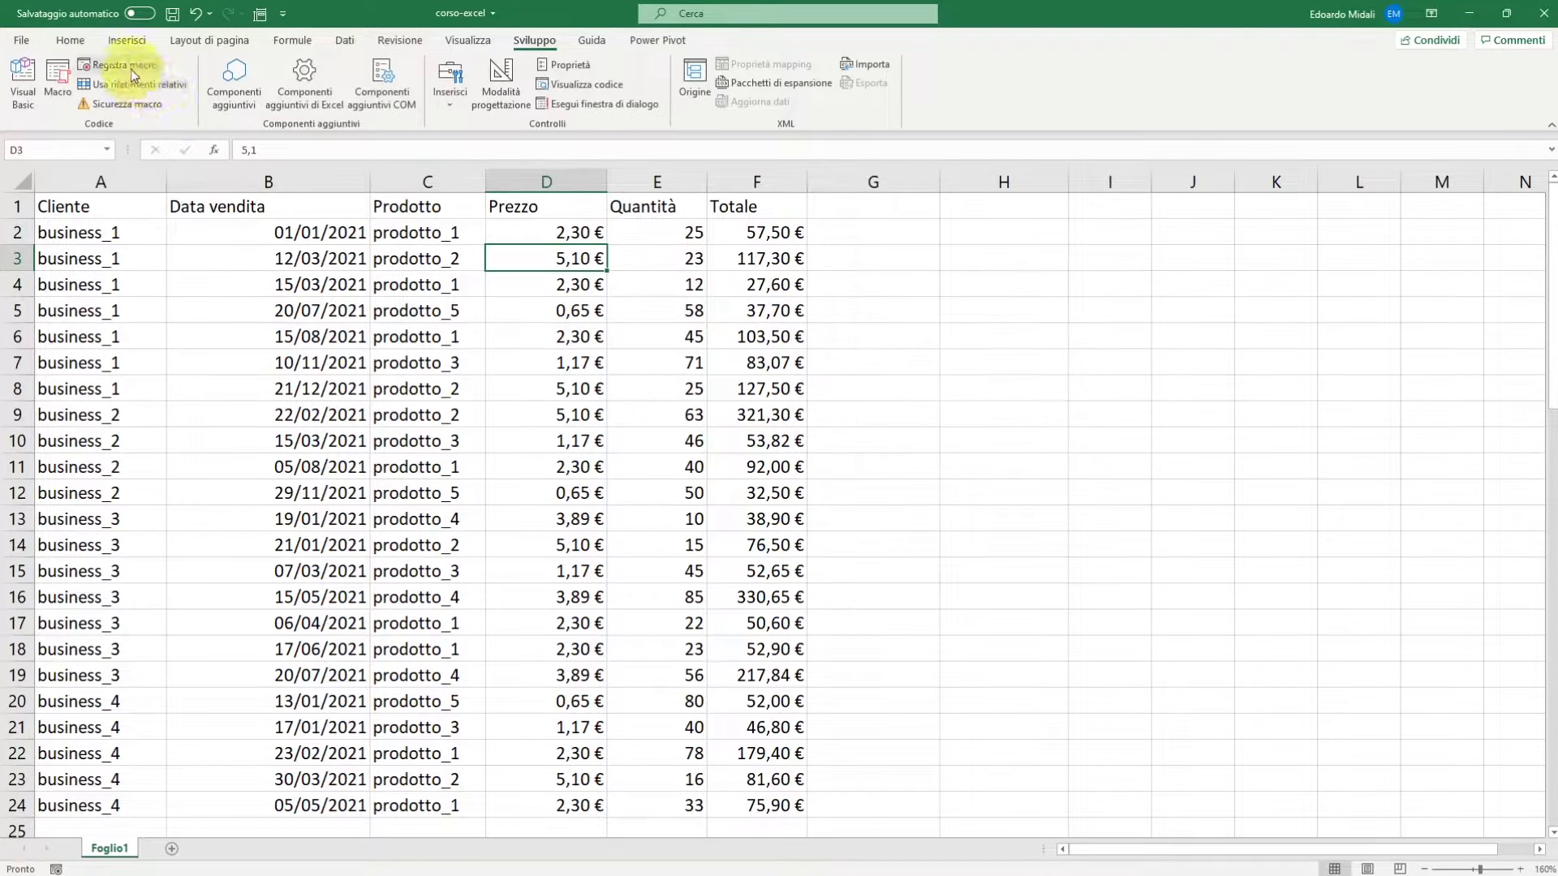
Start recording Macro1 with shortcut Ctrl+z, stored in Questa cartella di lavoro, with a description
left_click(130, 69)
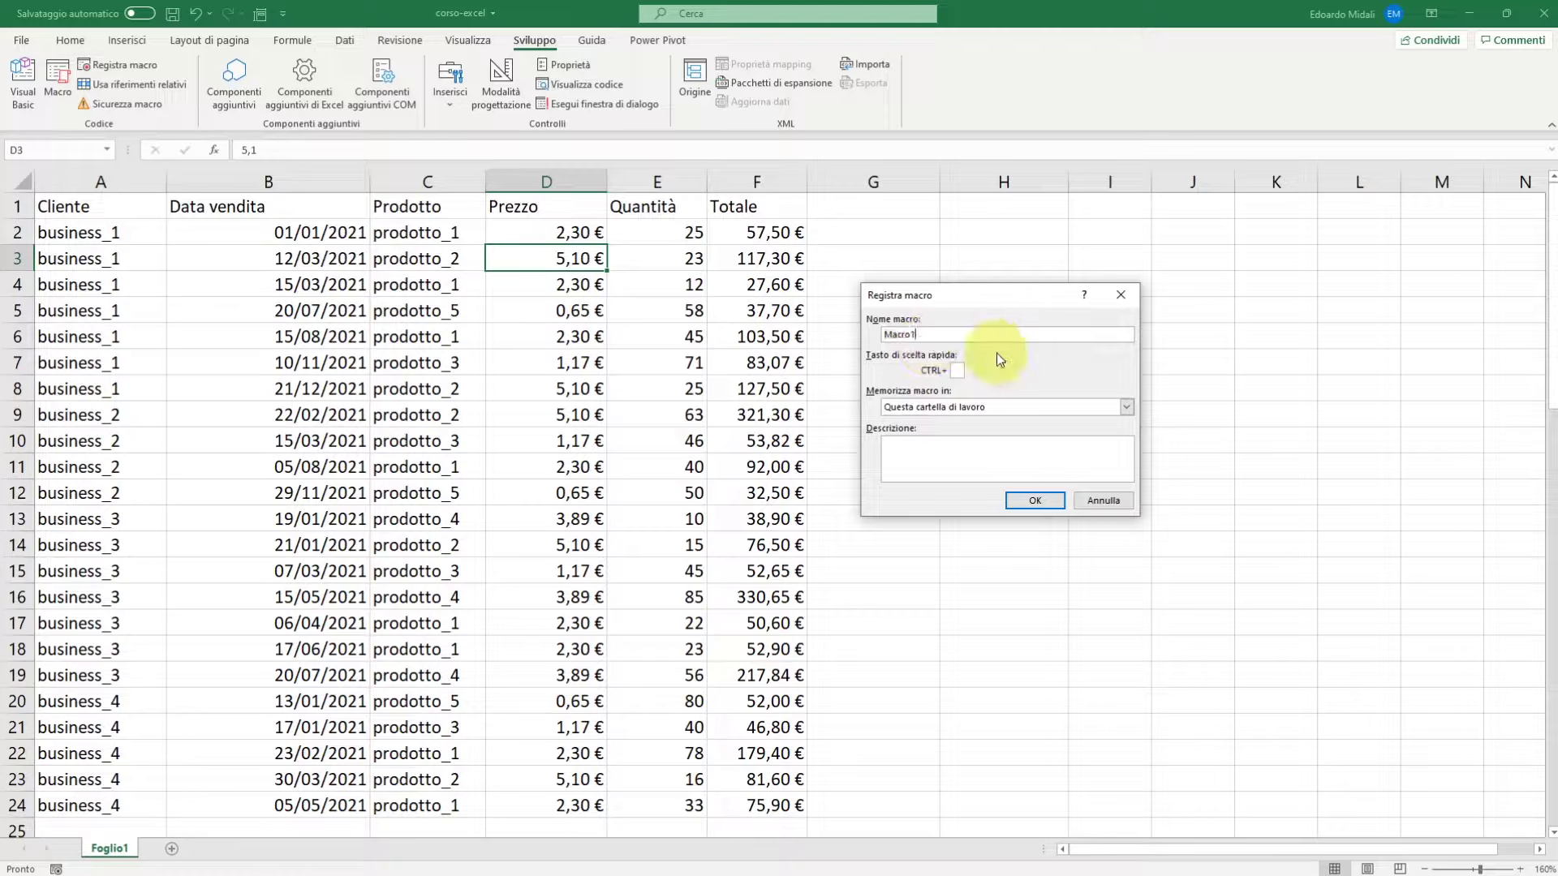
left_click(956, 371)
type("z")
left_click(1126, 408)
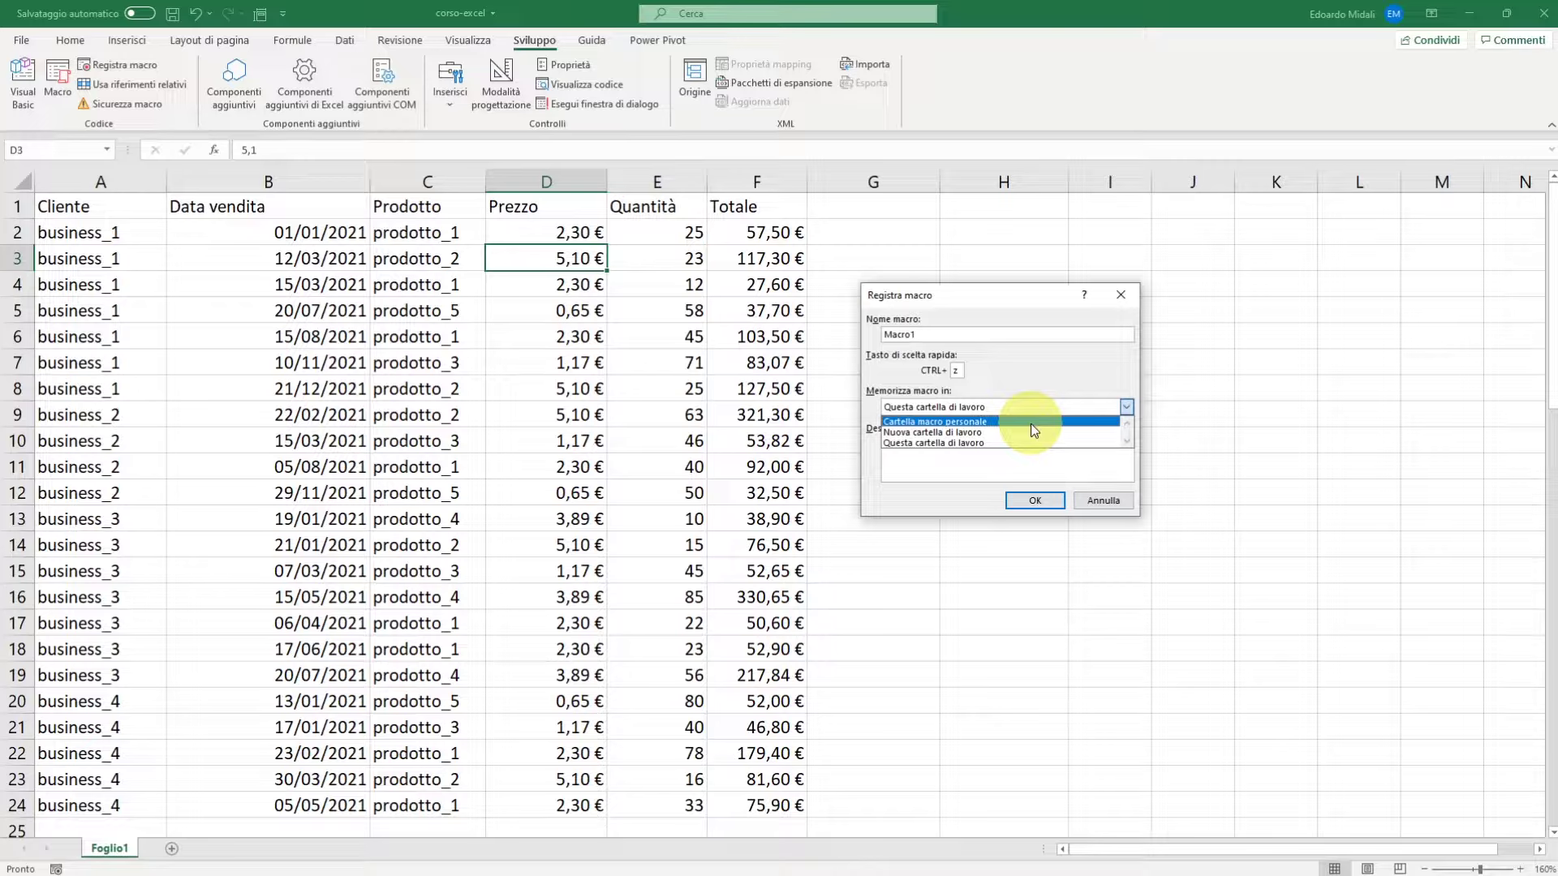
left_click(1027, 443)
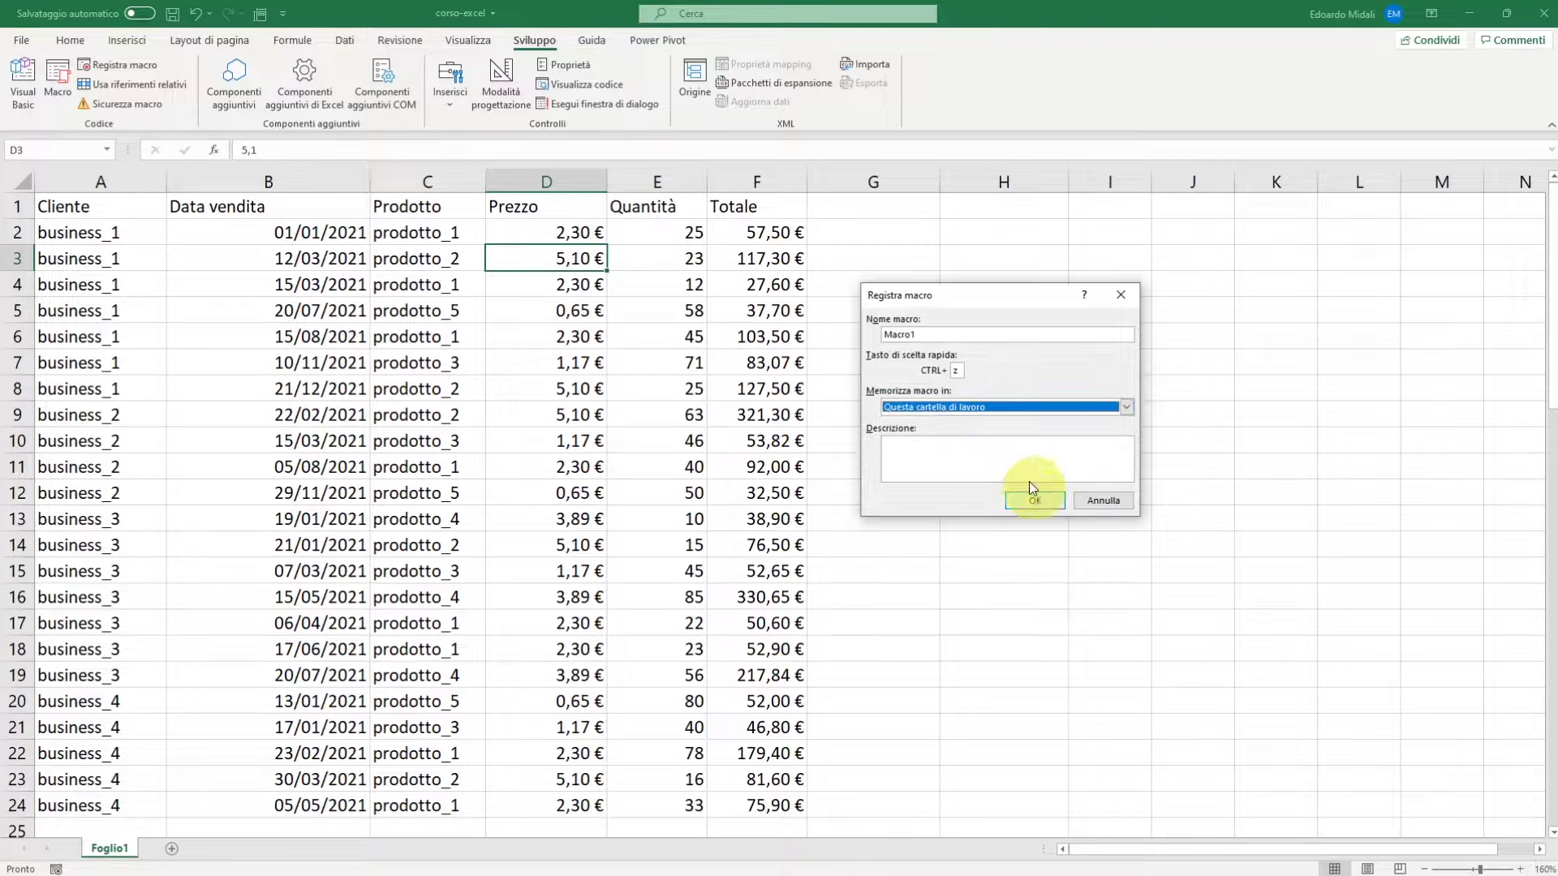
left_click(1006, 457)
type("woieuqoiwuie")
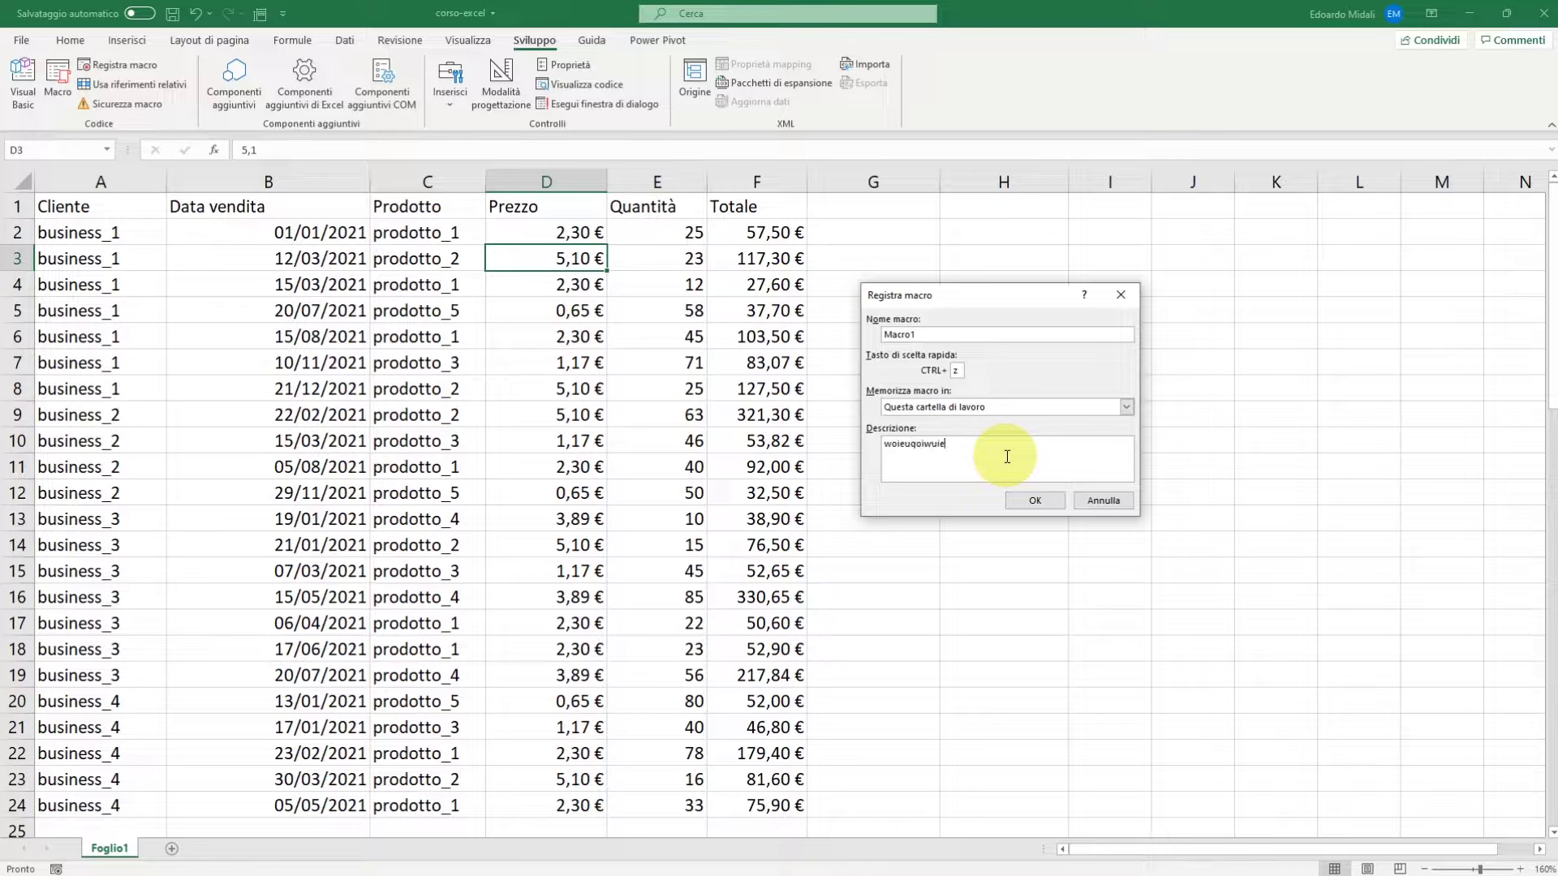
left_click(1032, 498)
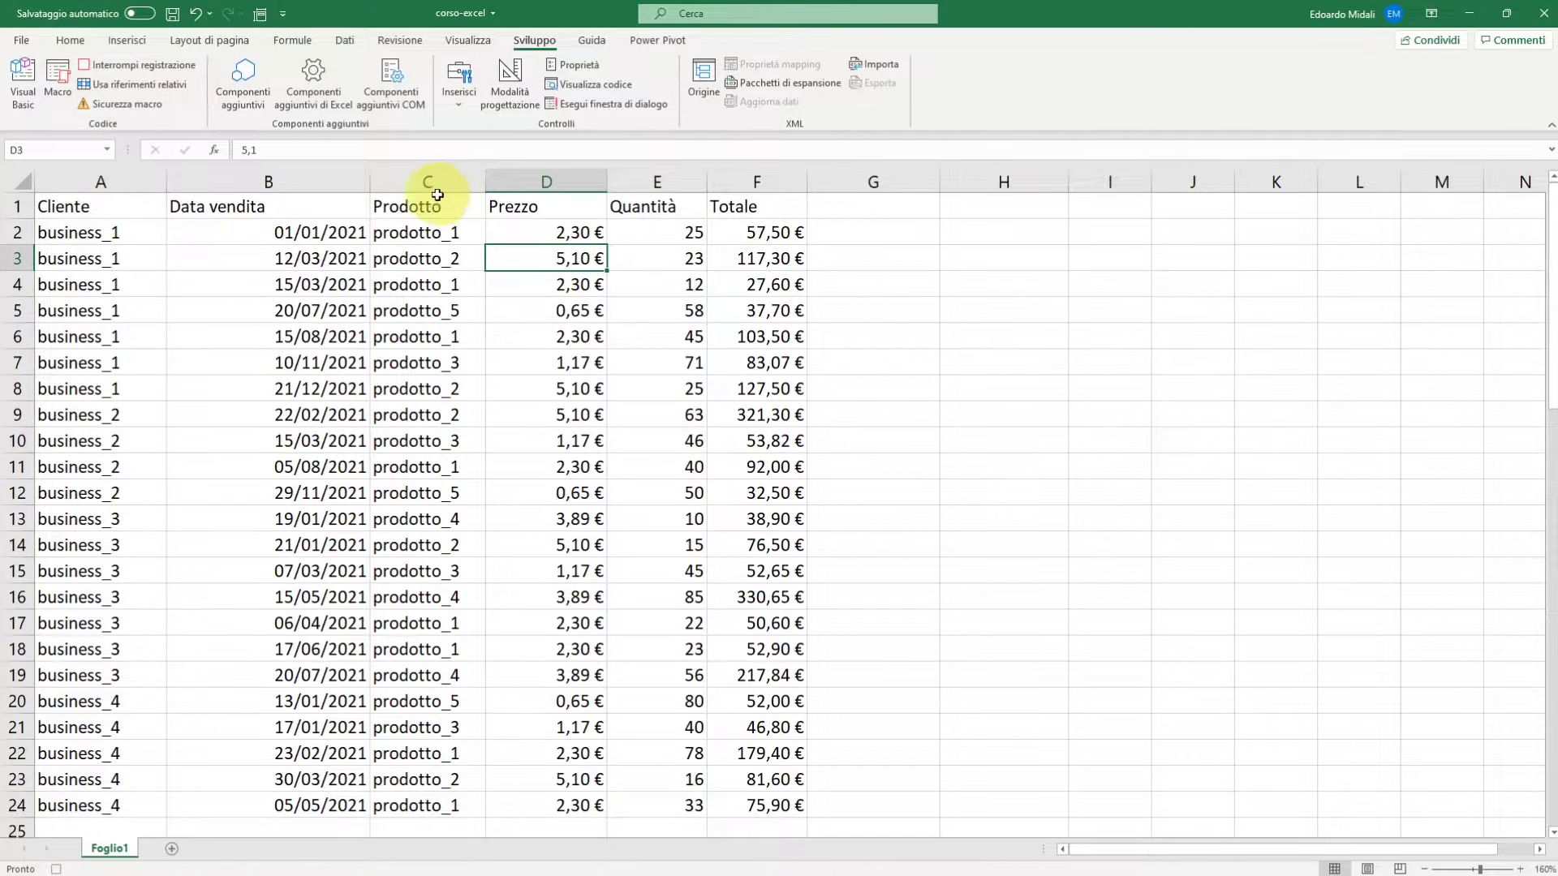
Give cell D3 a yellow fill with bold red text
left_click(68, 39)
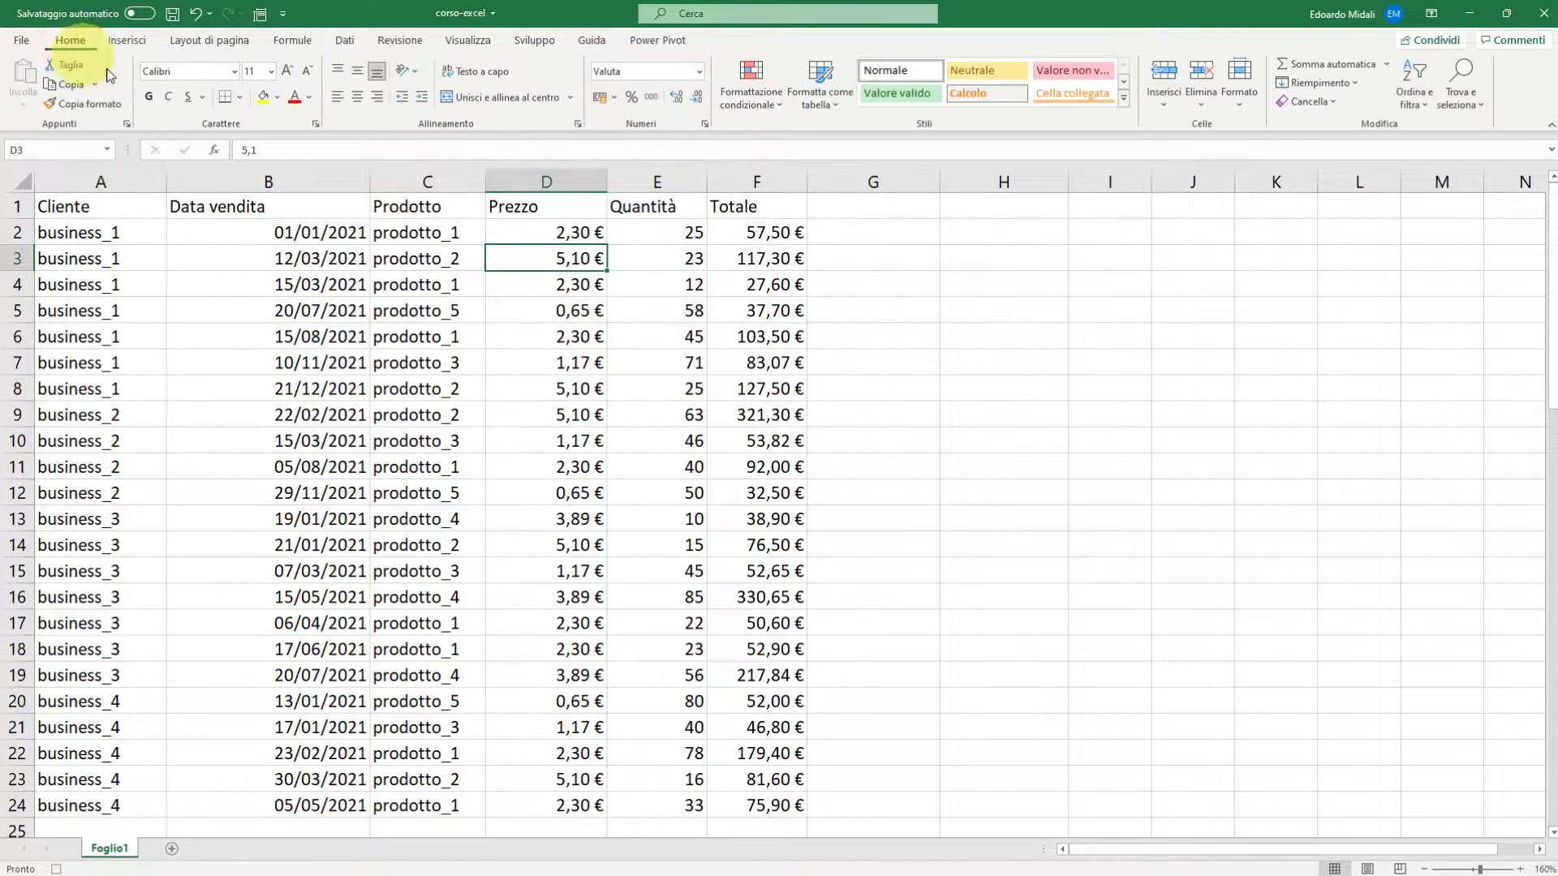
left_click(264, 97)
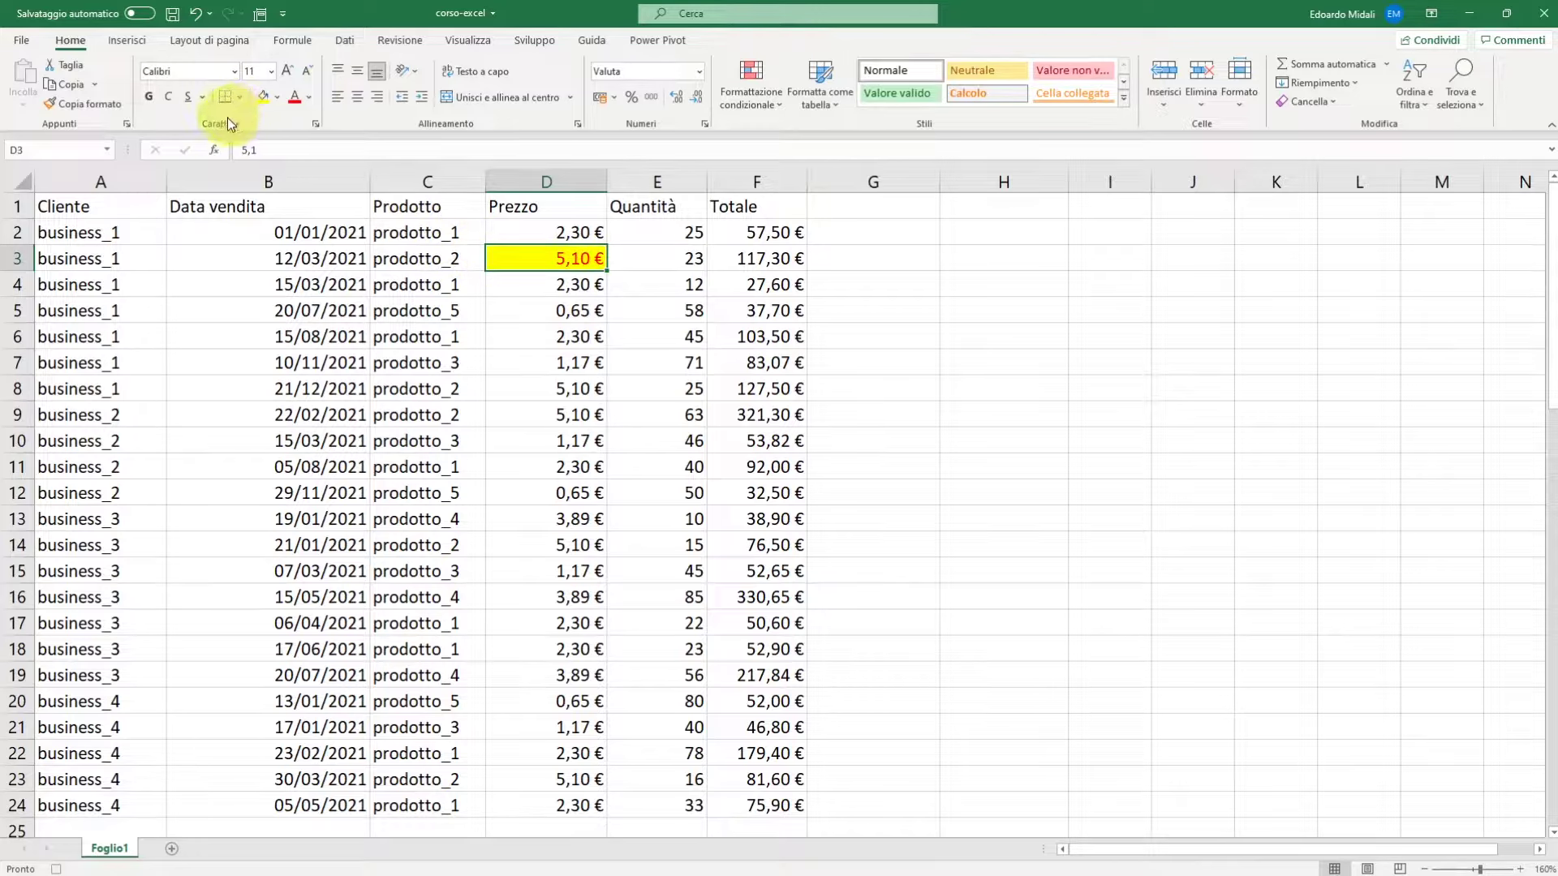
left_click(152, 95)
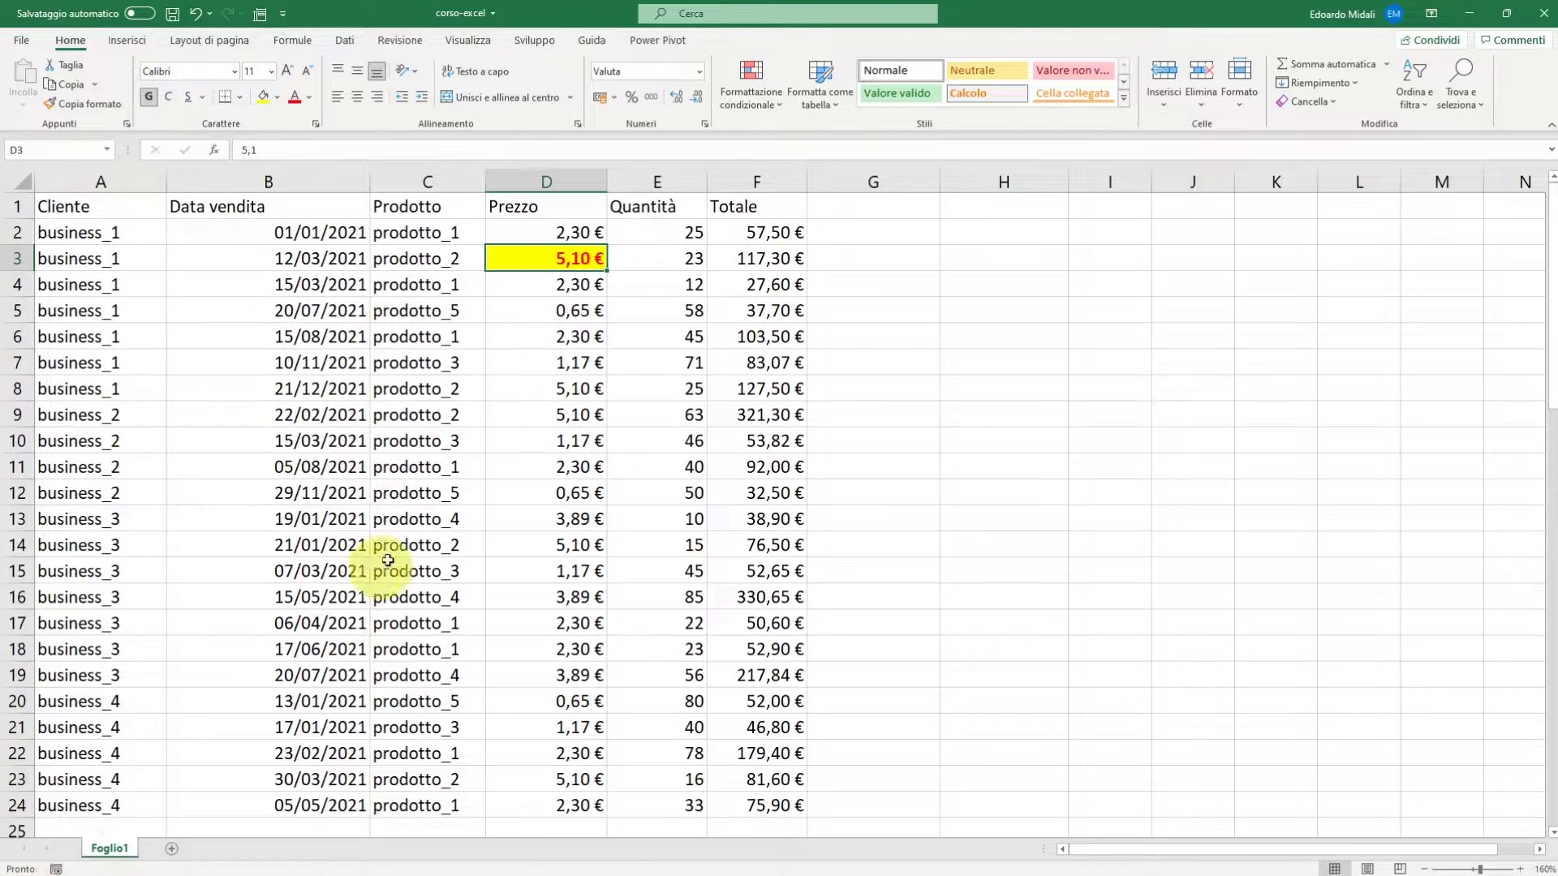
Apply the same yellow, bold red format to E4, F8 and D8, then list the macros
left_click(672, 278)
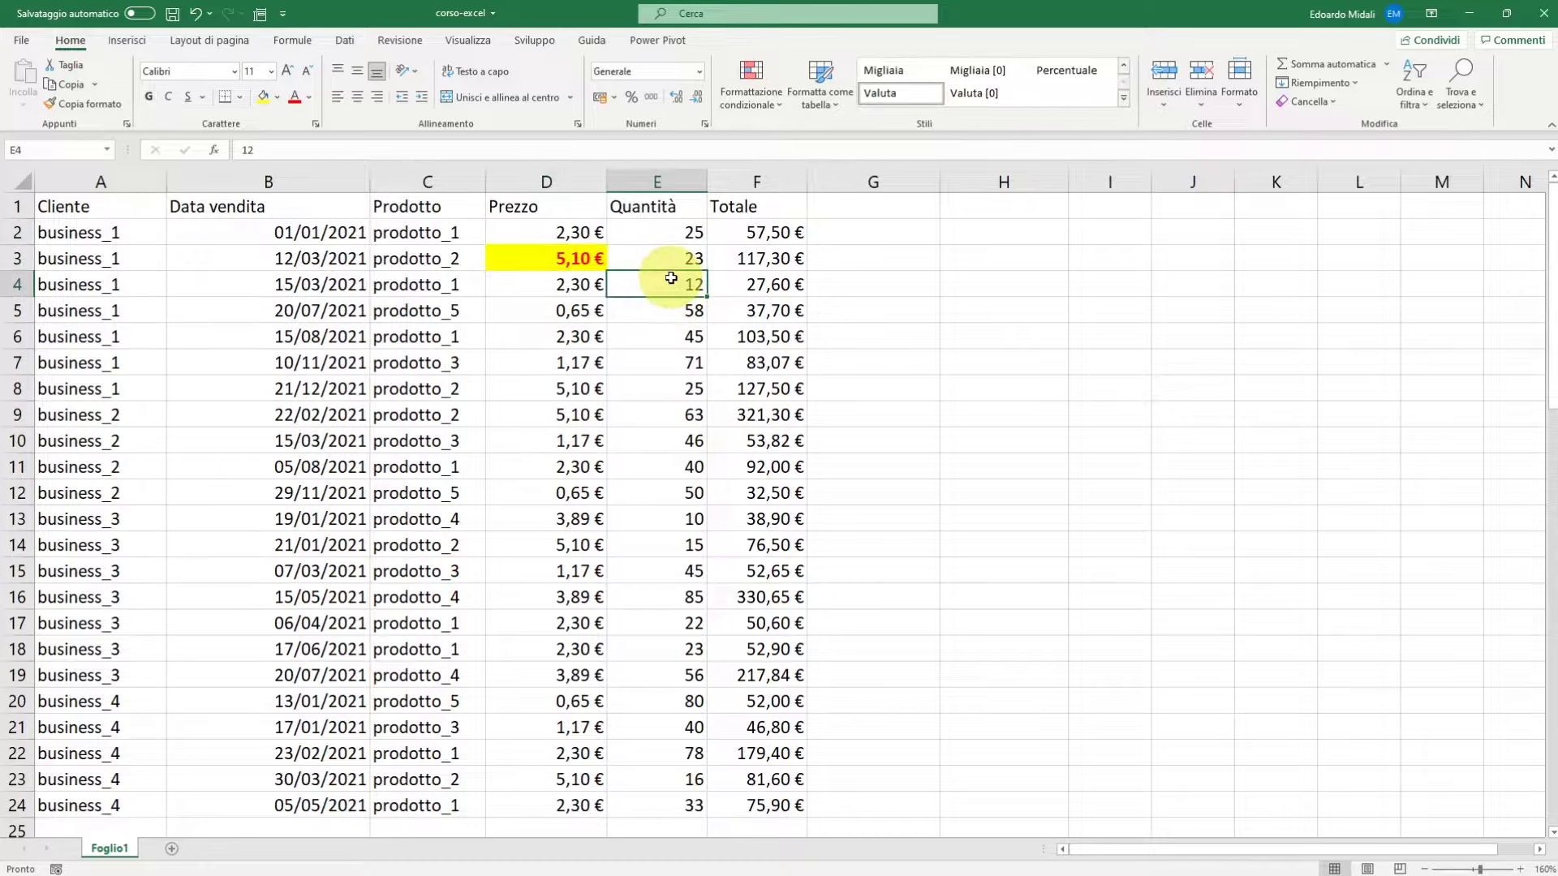
left_click(671, 275)
left_click(724, 386)
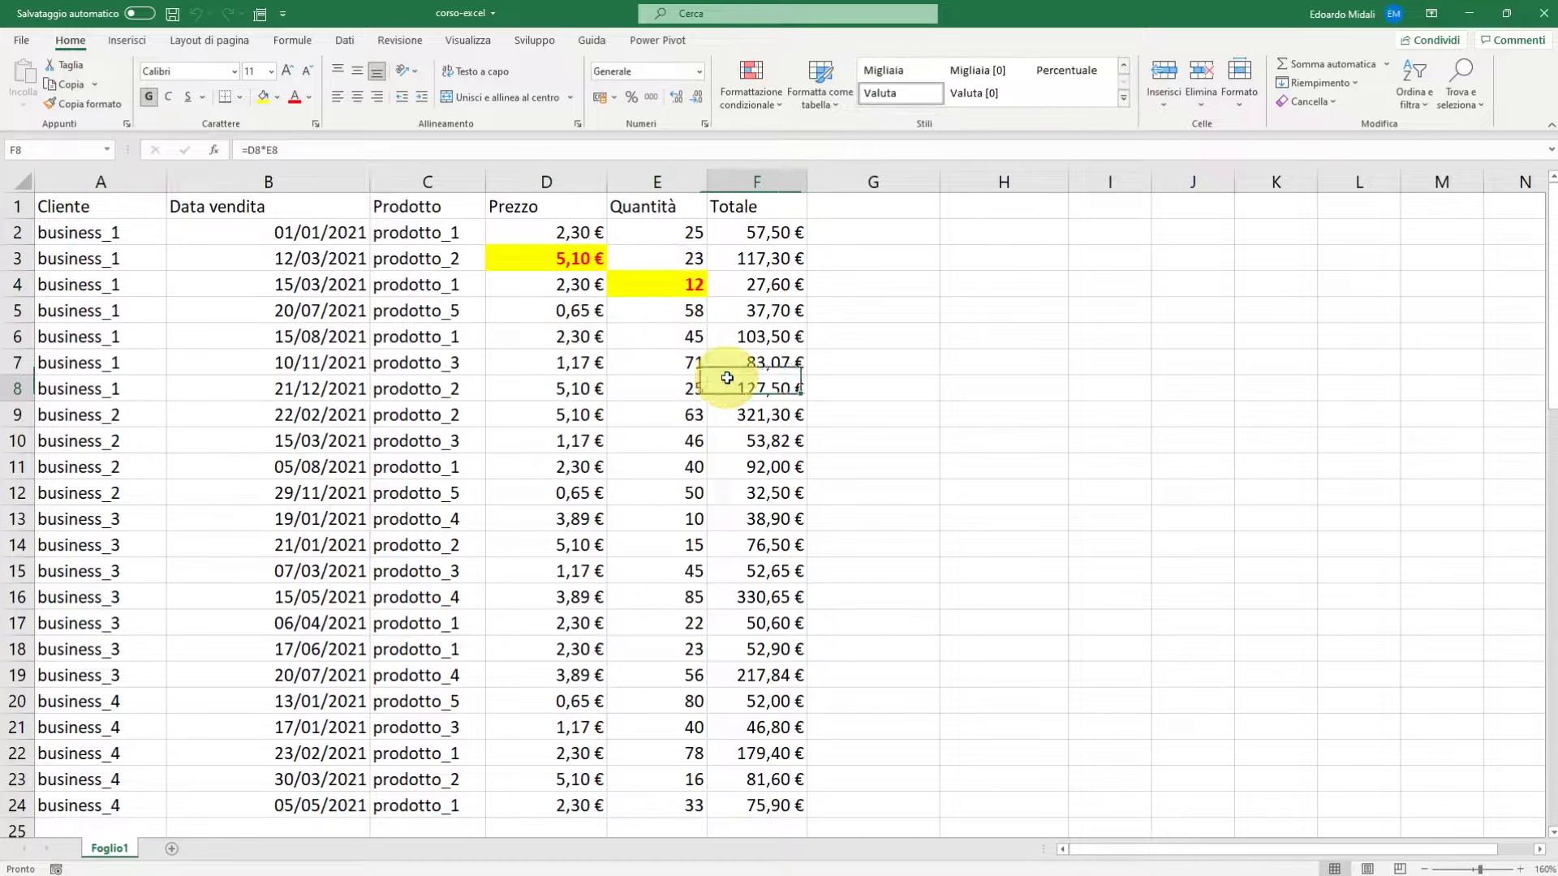
left_click(596, 390)
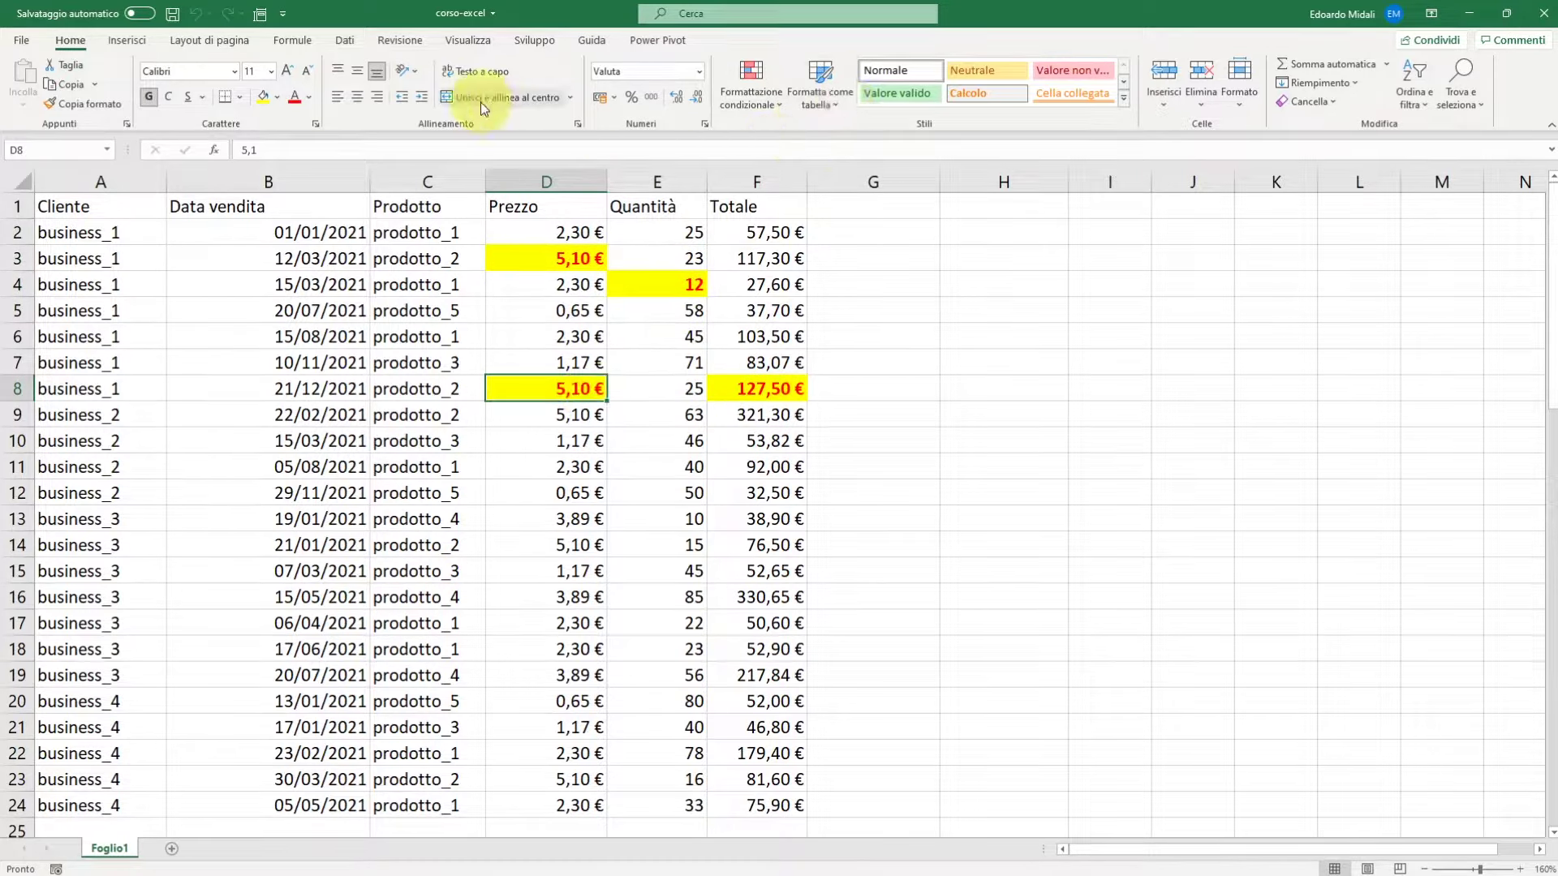
left_click(535, 42)
left_click(57, 81)
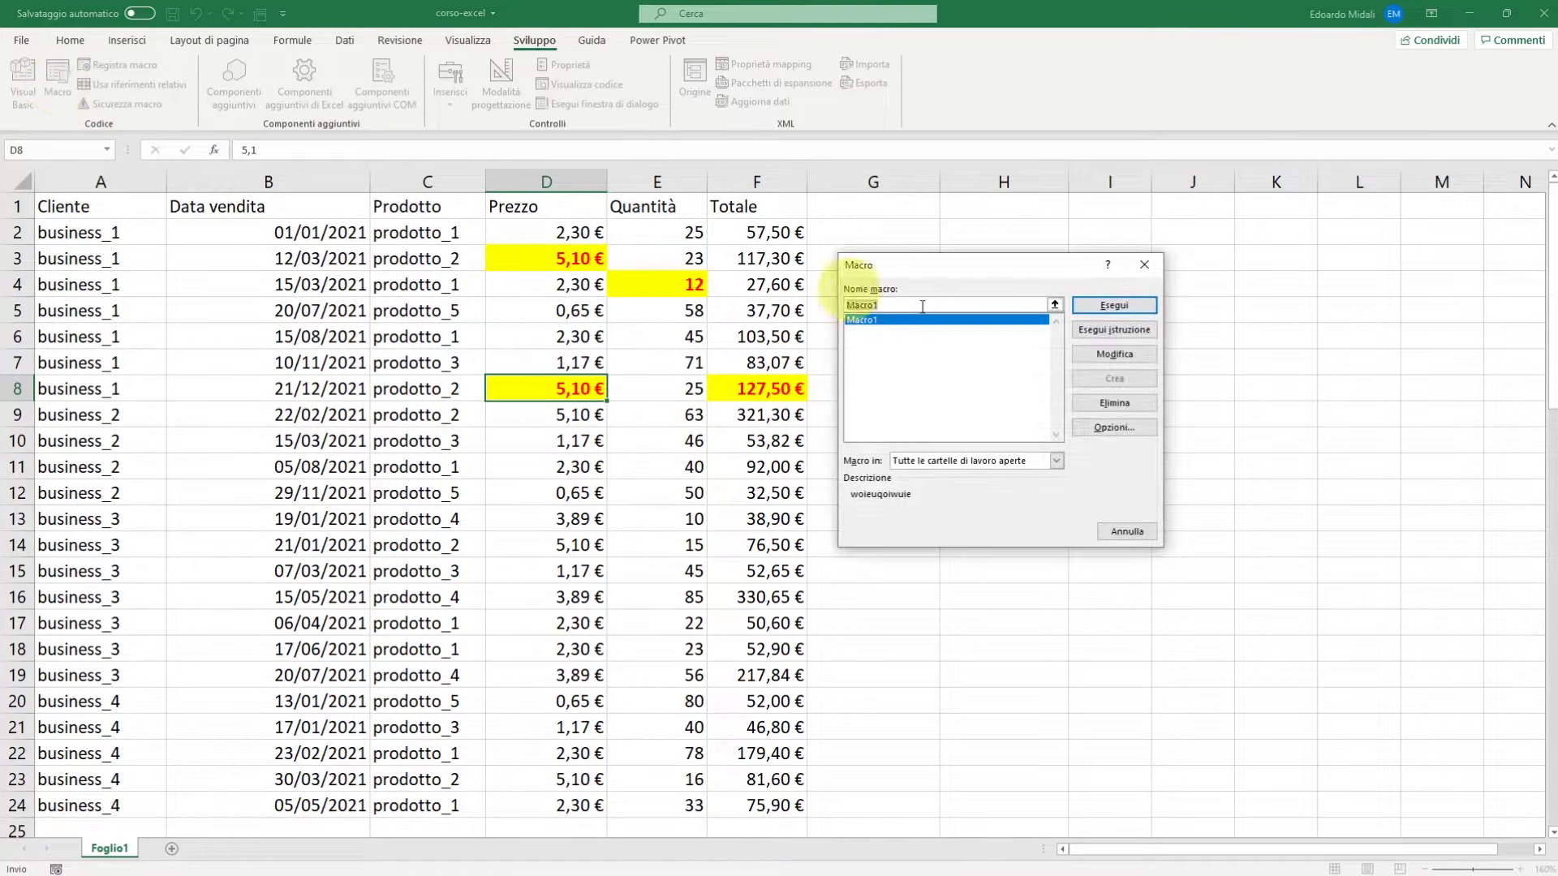
Run Macro1 from the macro list on the product cells C10 to C14
left_click(1144, 264)
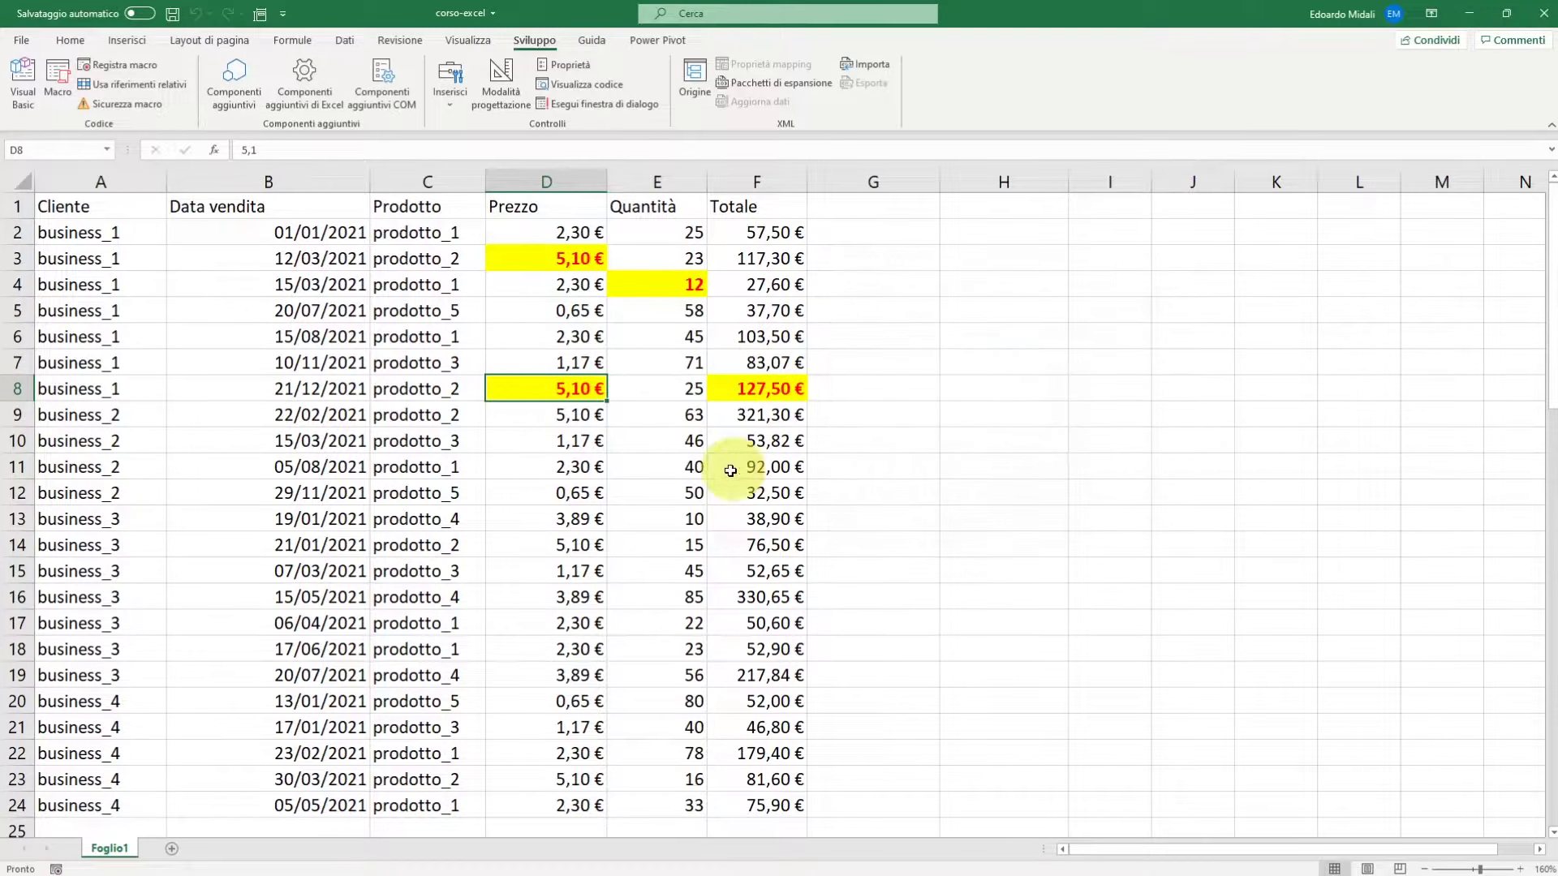
left_click_drag(655, 468, 745, 541)
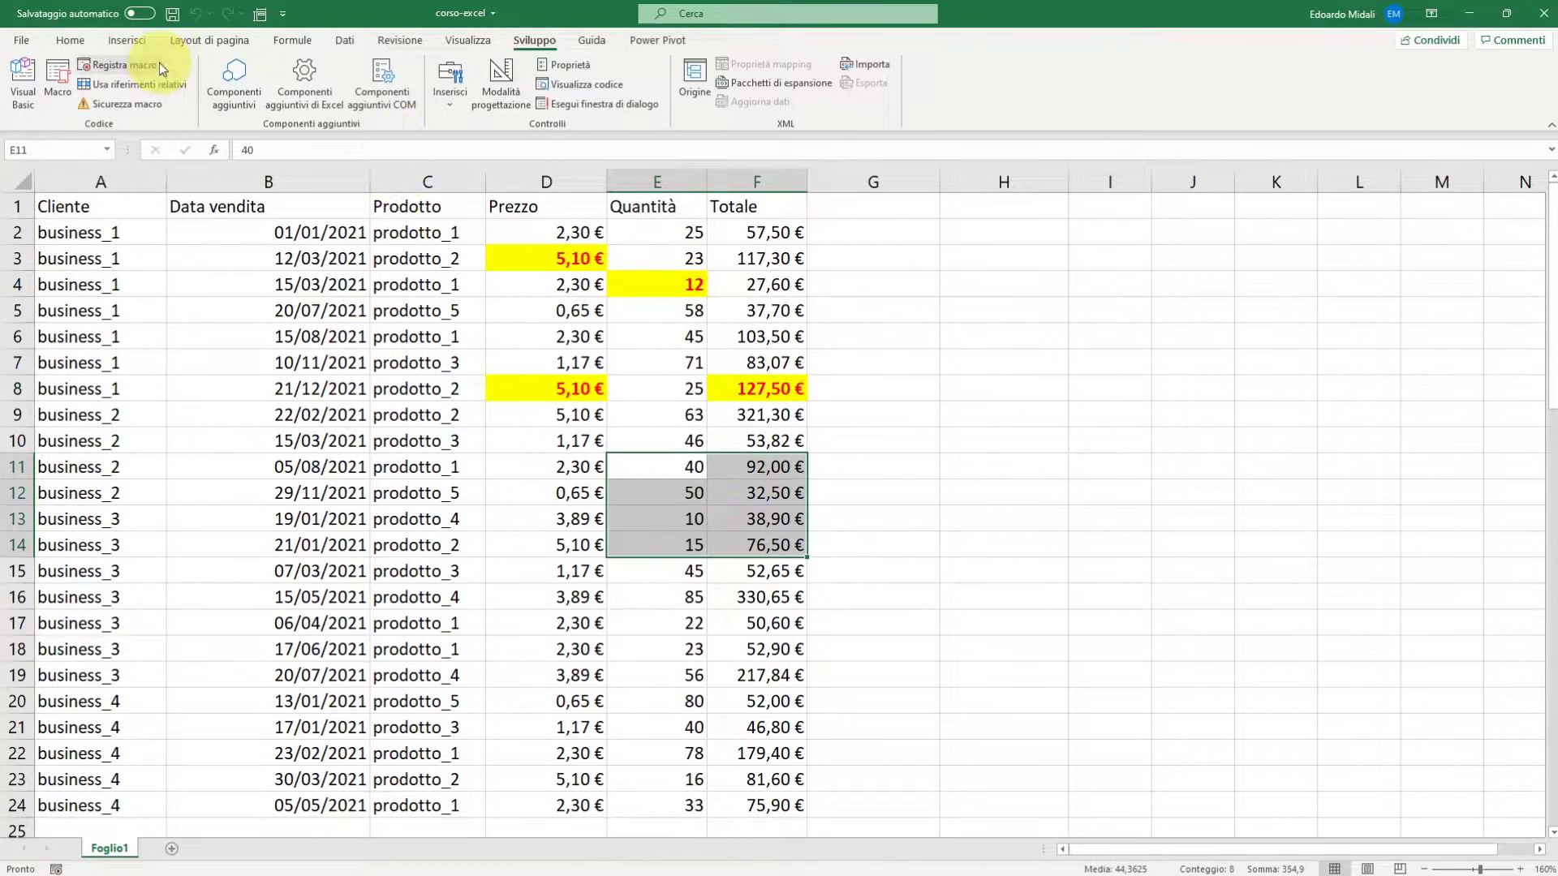
left_click_drag(428, 442, 434, 545)
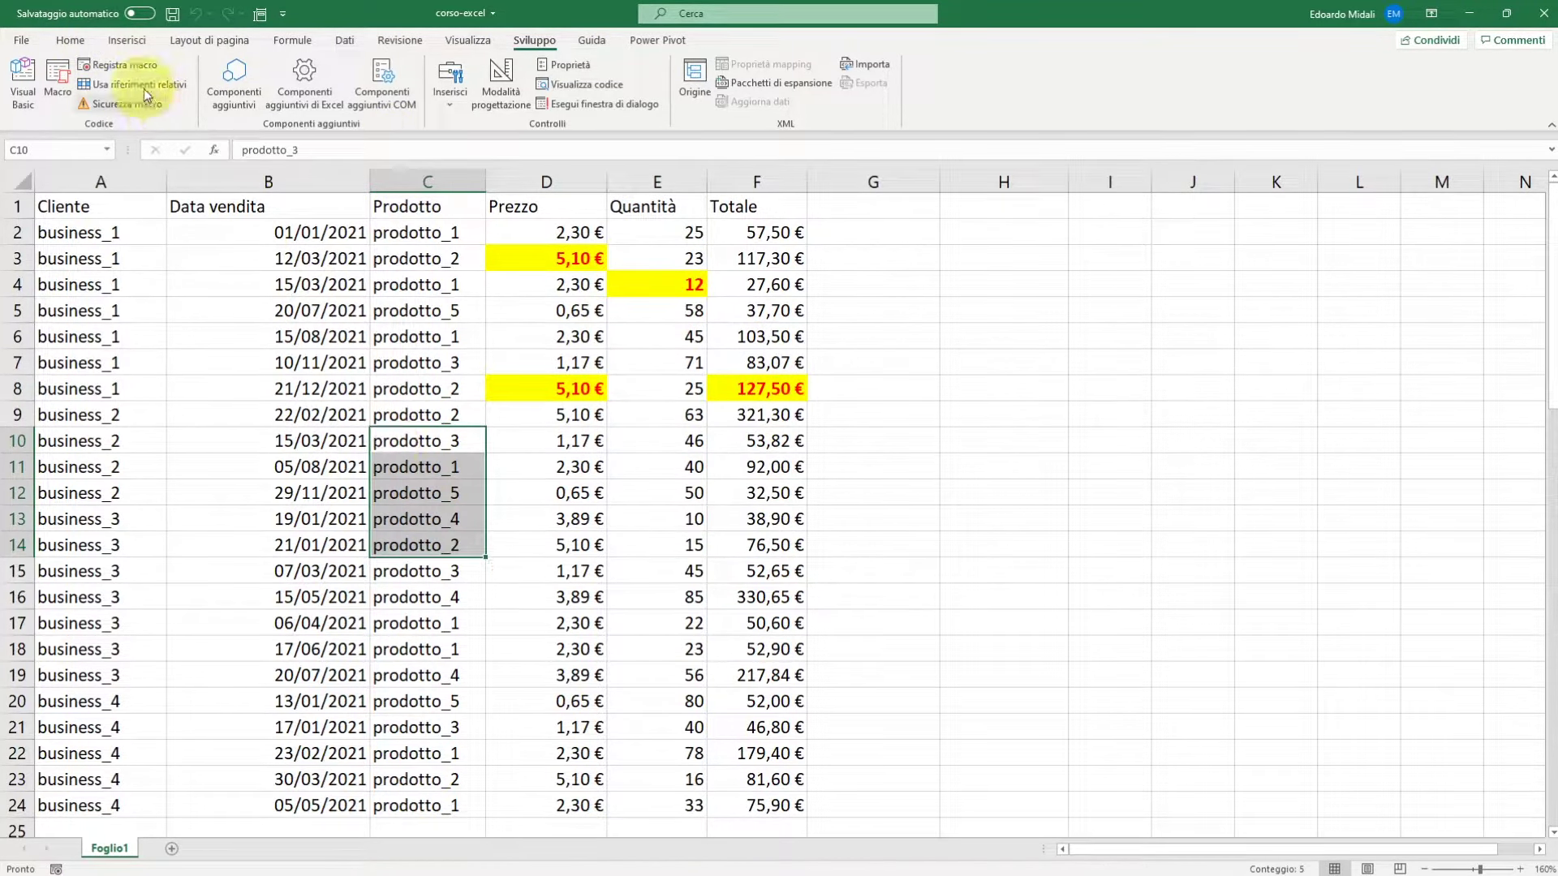
left_click(59, 82)
left_click(1118, 311)
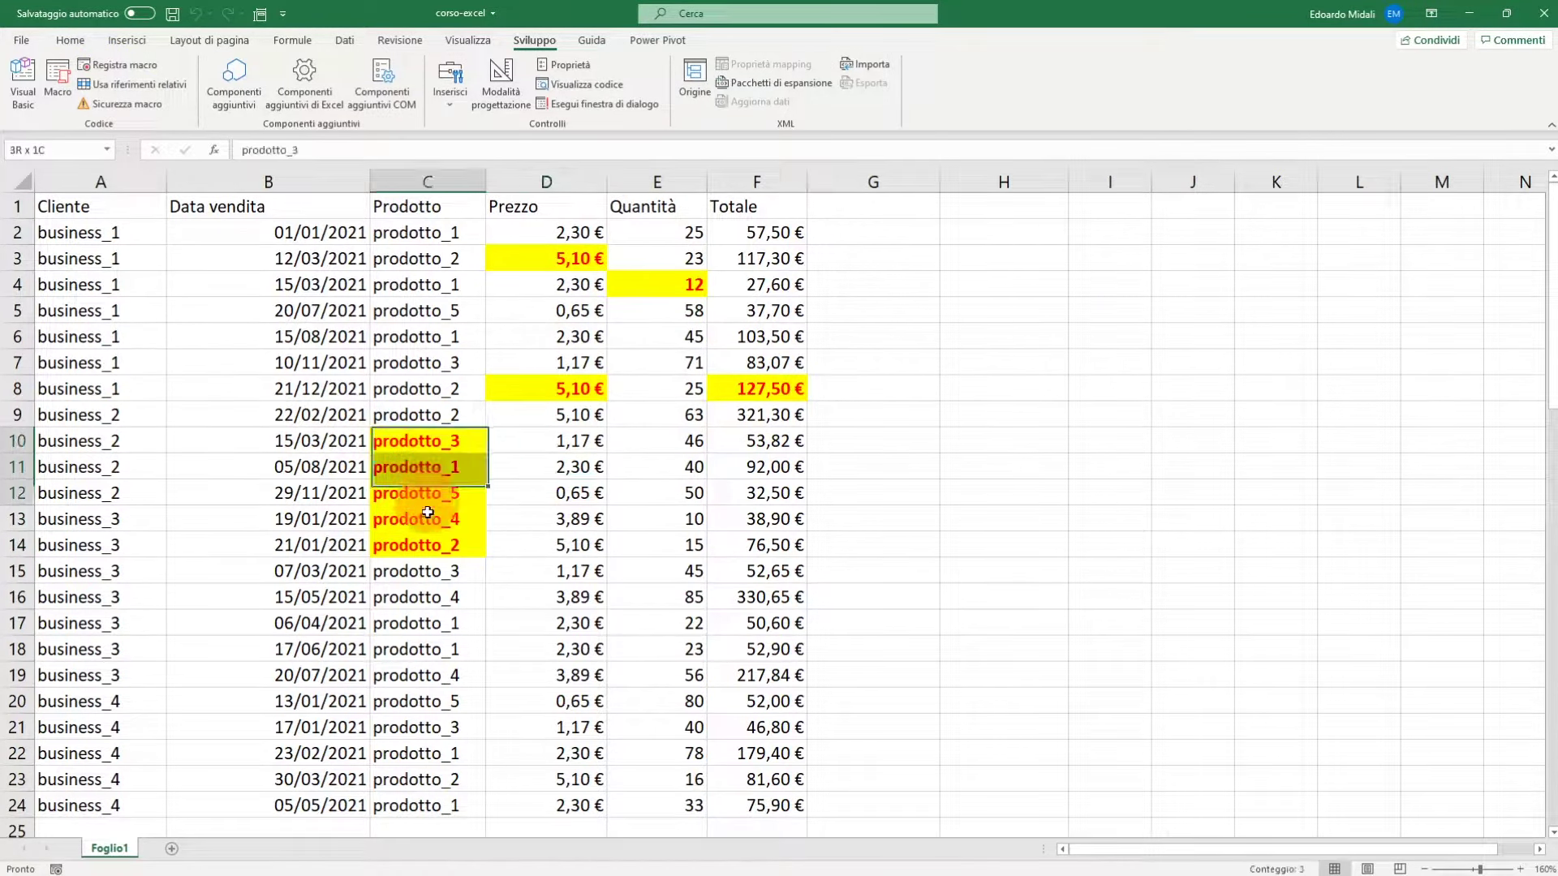
left_click(557, 543)
Apply the highlight to C6 and F6 using the macro's keyboard shortcut
left_click(422, 336)
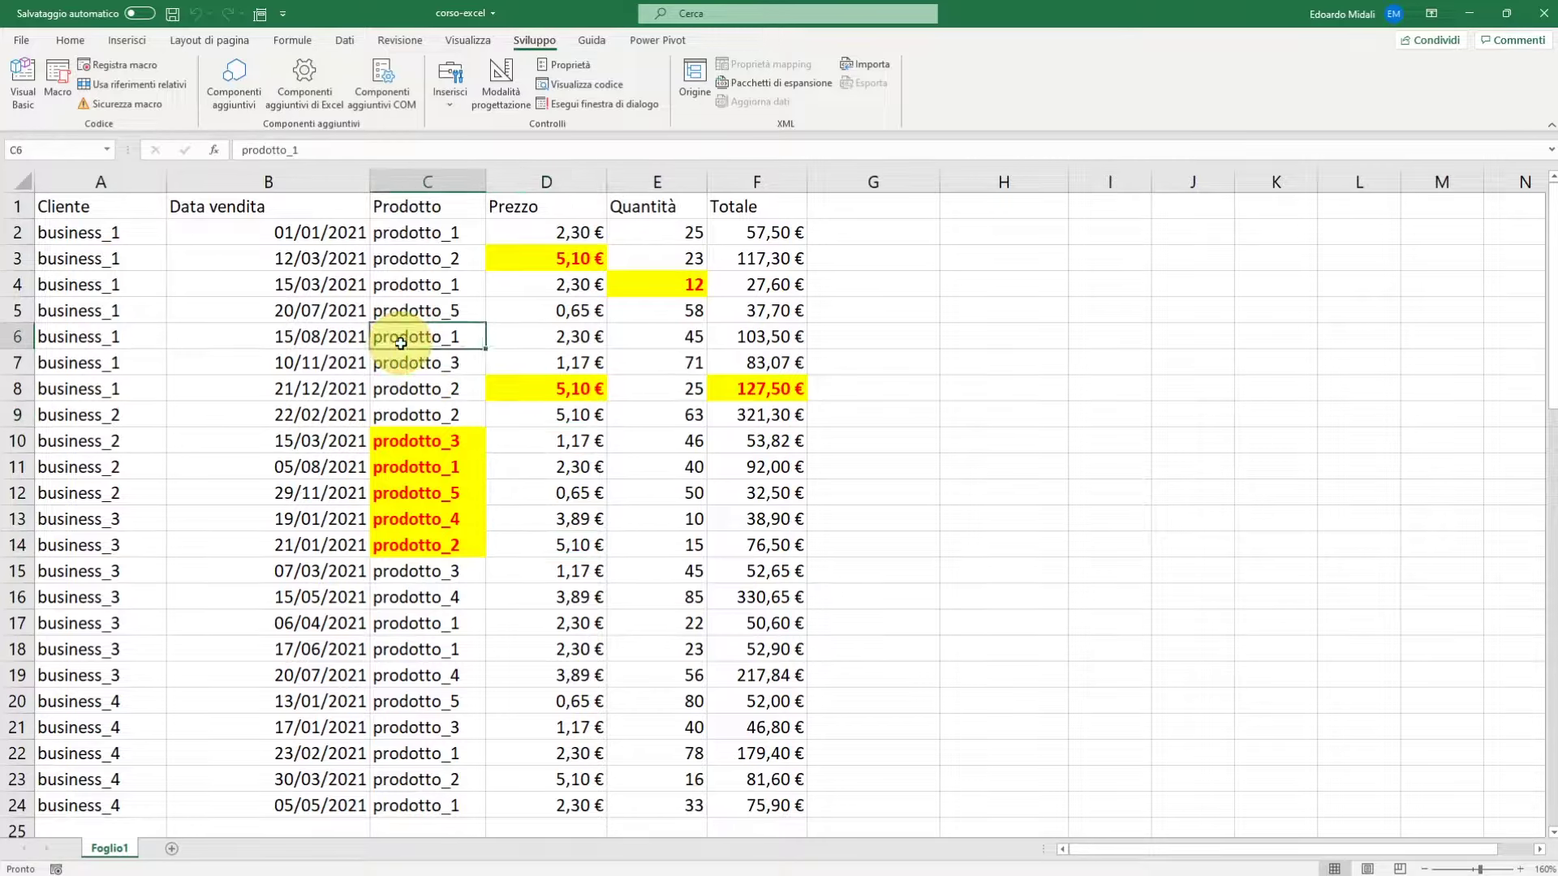
key("ctrl+shift+m")
left_click(763, 335)
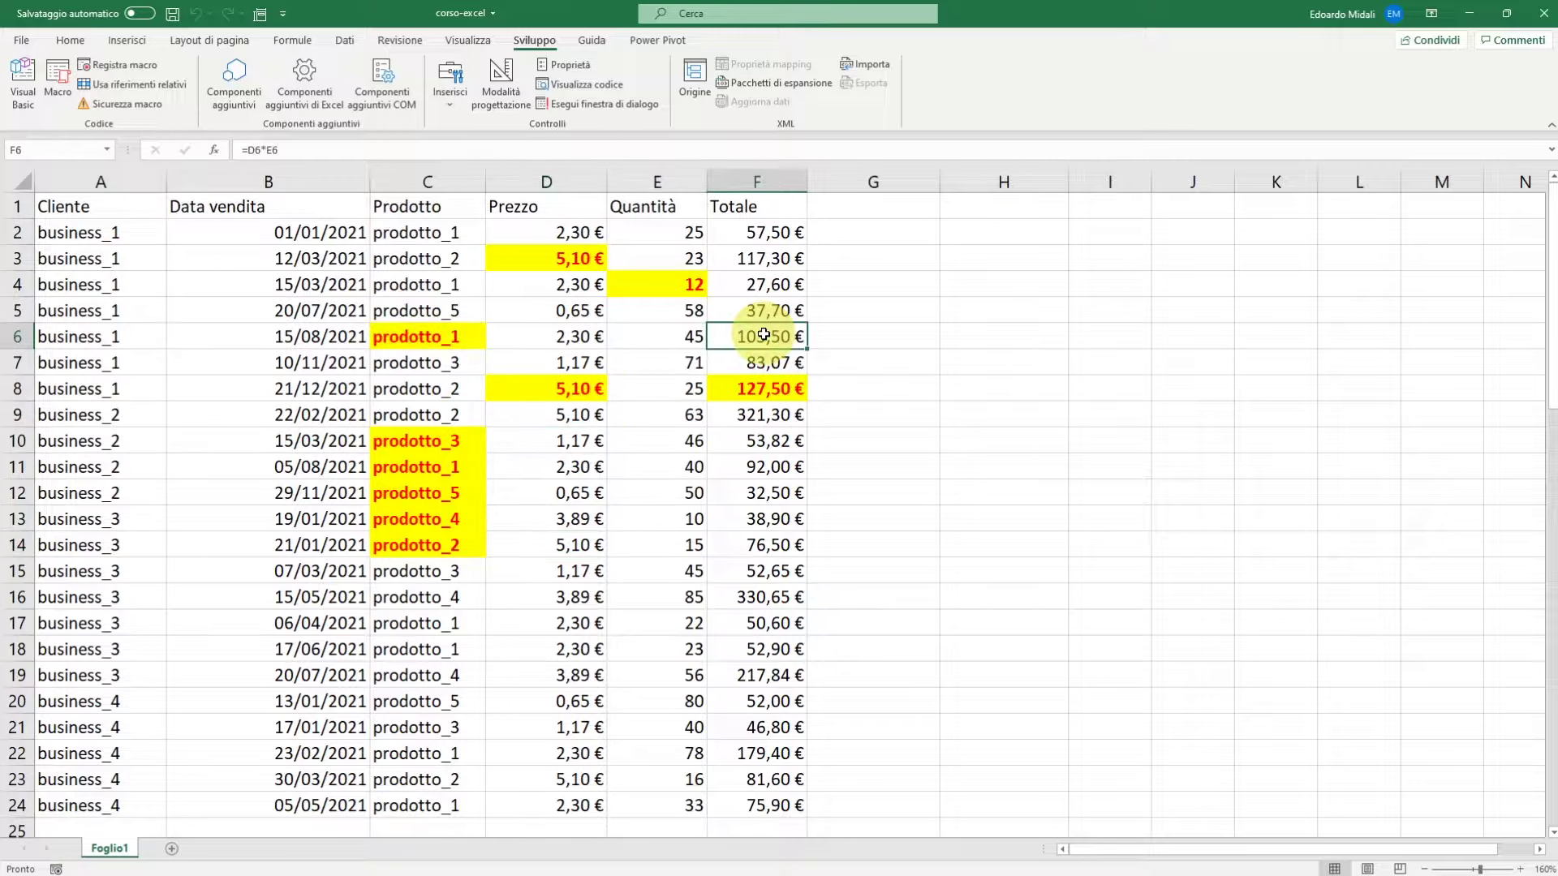
key("ctrl+shift+m")
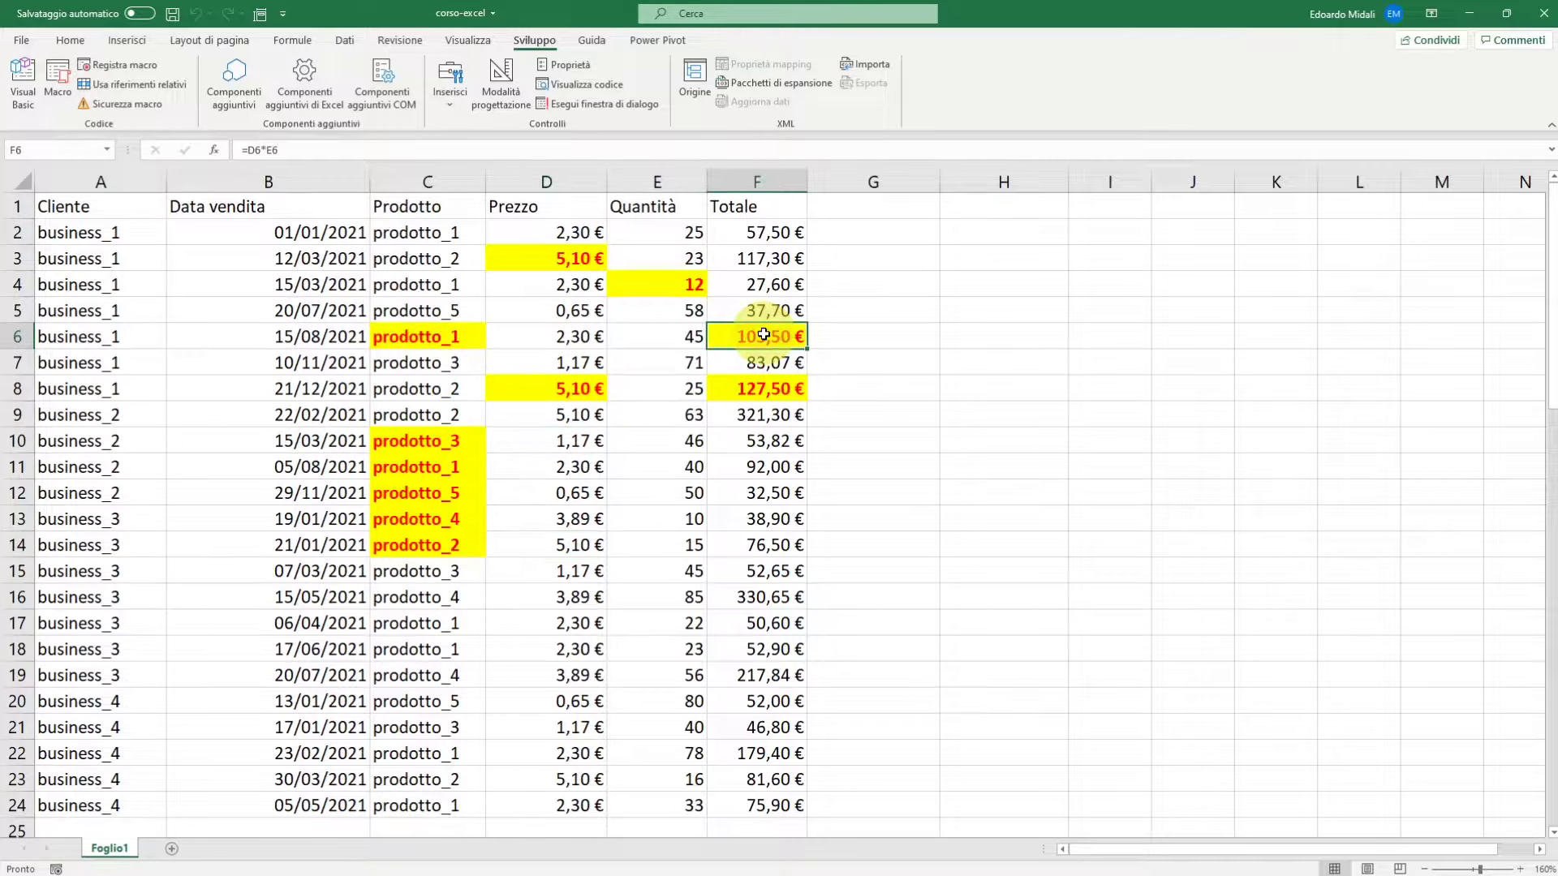
Review Macro1's shortcut and description in Opzioni, then open its code with Modifica
left_click(64, 79)
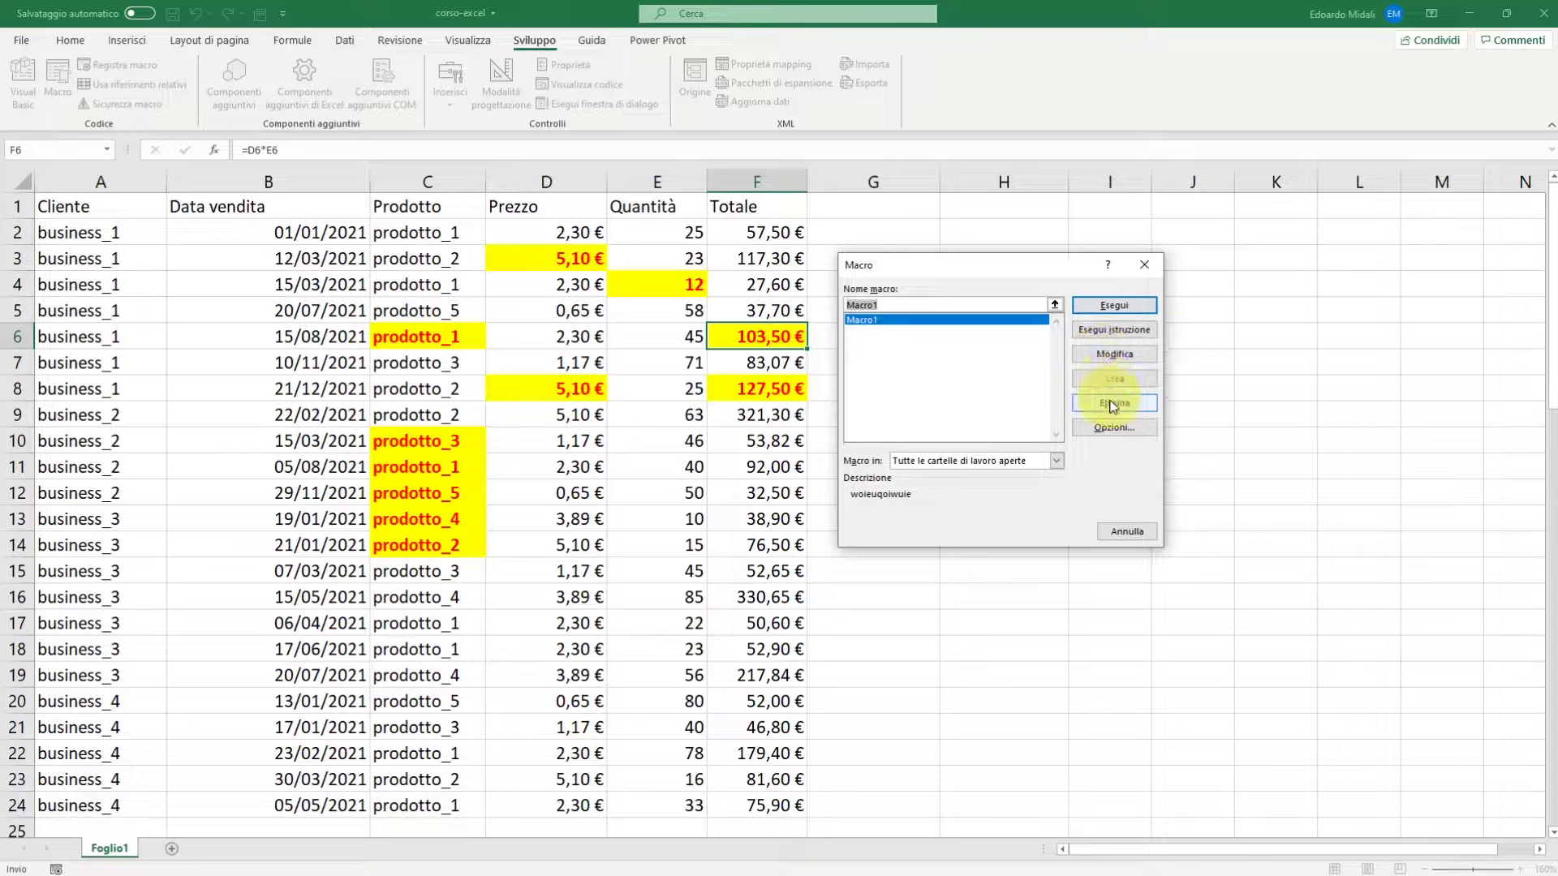
left_click(1113, 426)
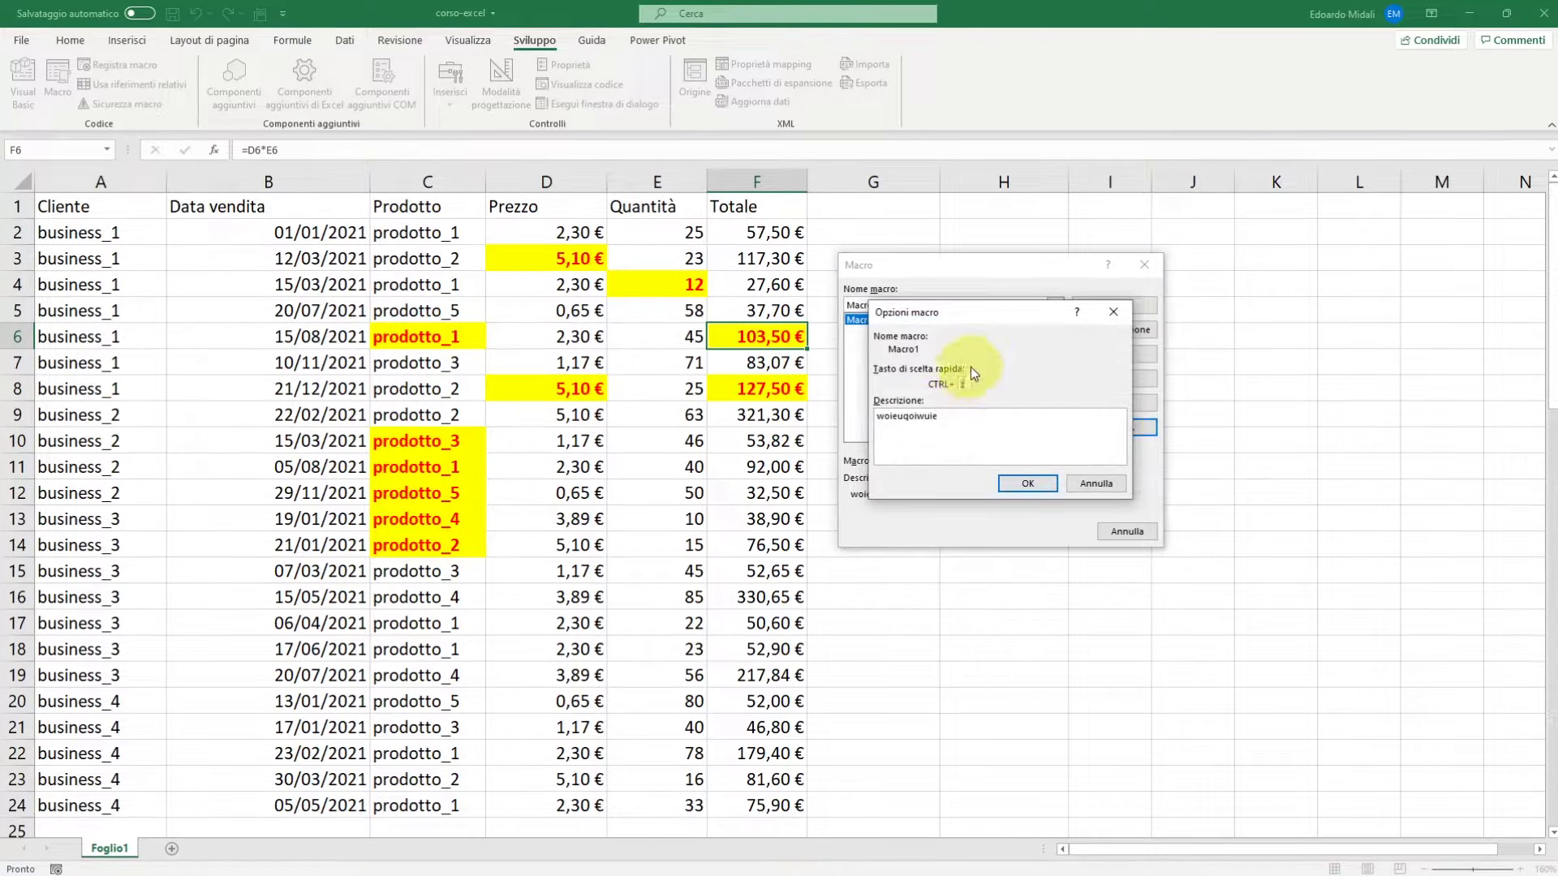
left_click(1112, 312)
left_click(1094, 354)
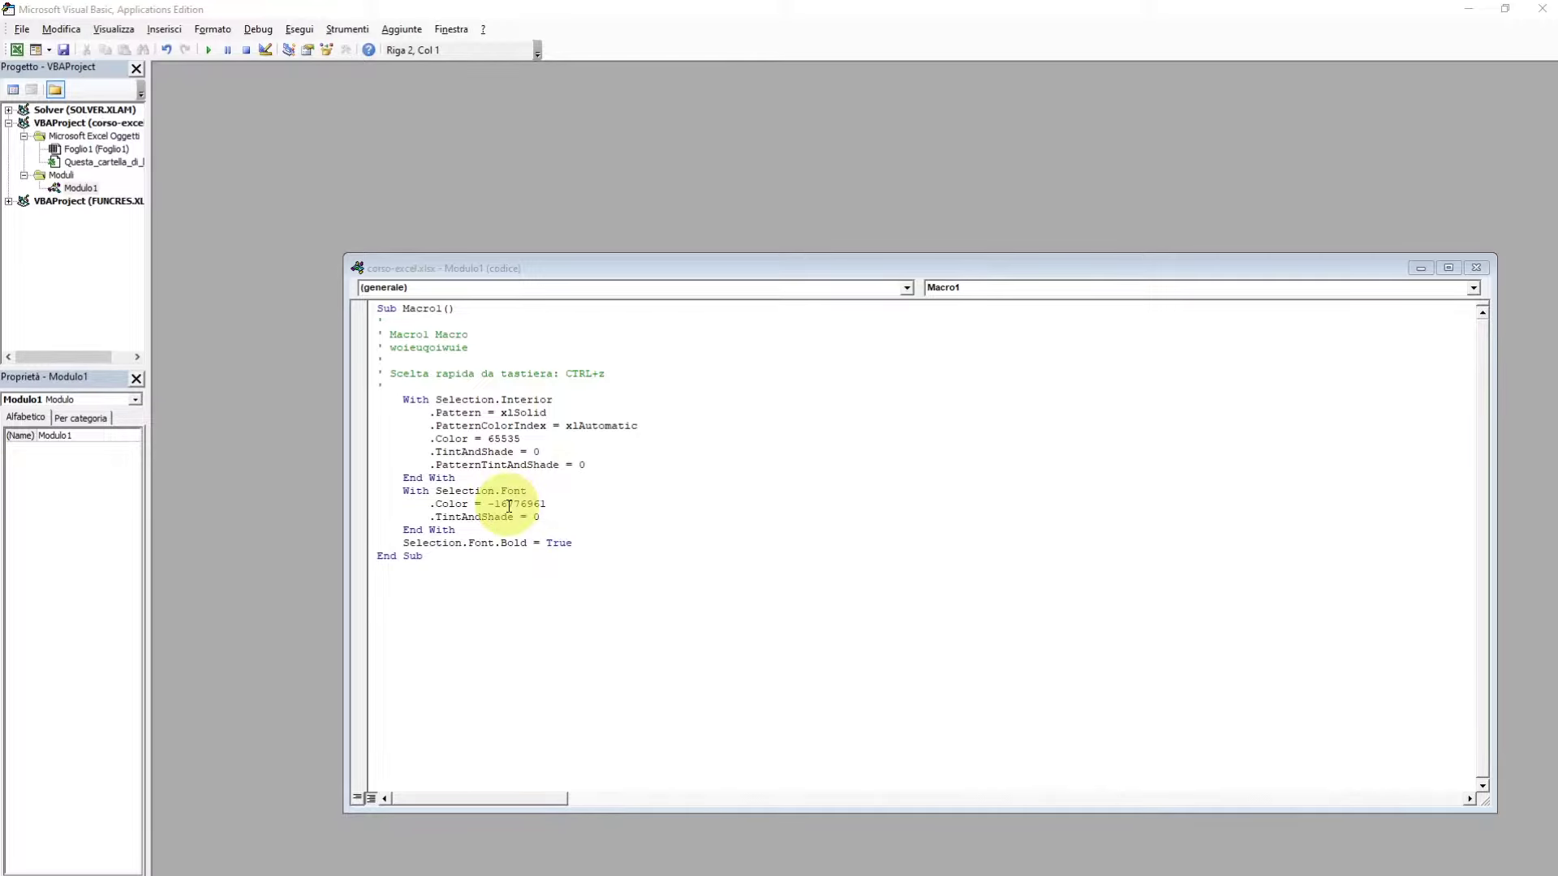
Inspect Macro1's Selection.Font colour line in Modulo1, then close the VBA editor
left_click_drag(500, 504, 539, 505)
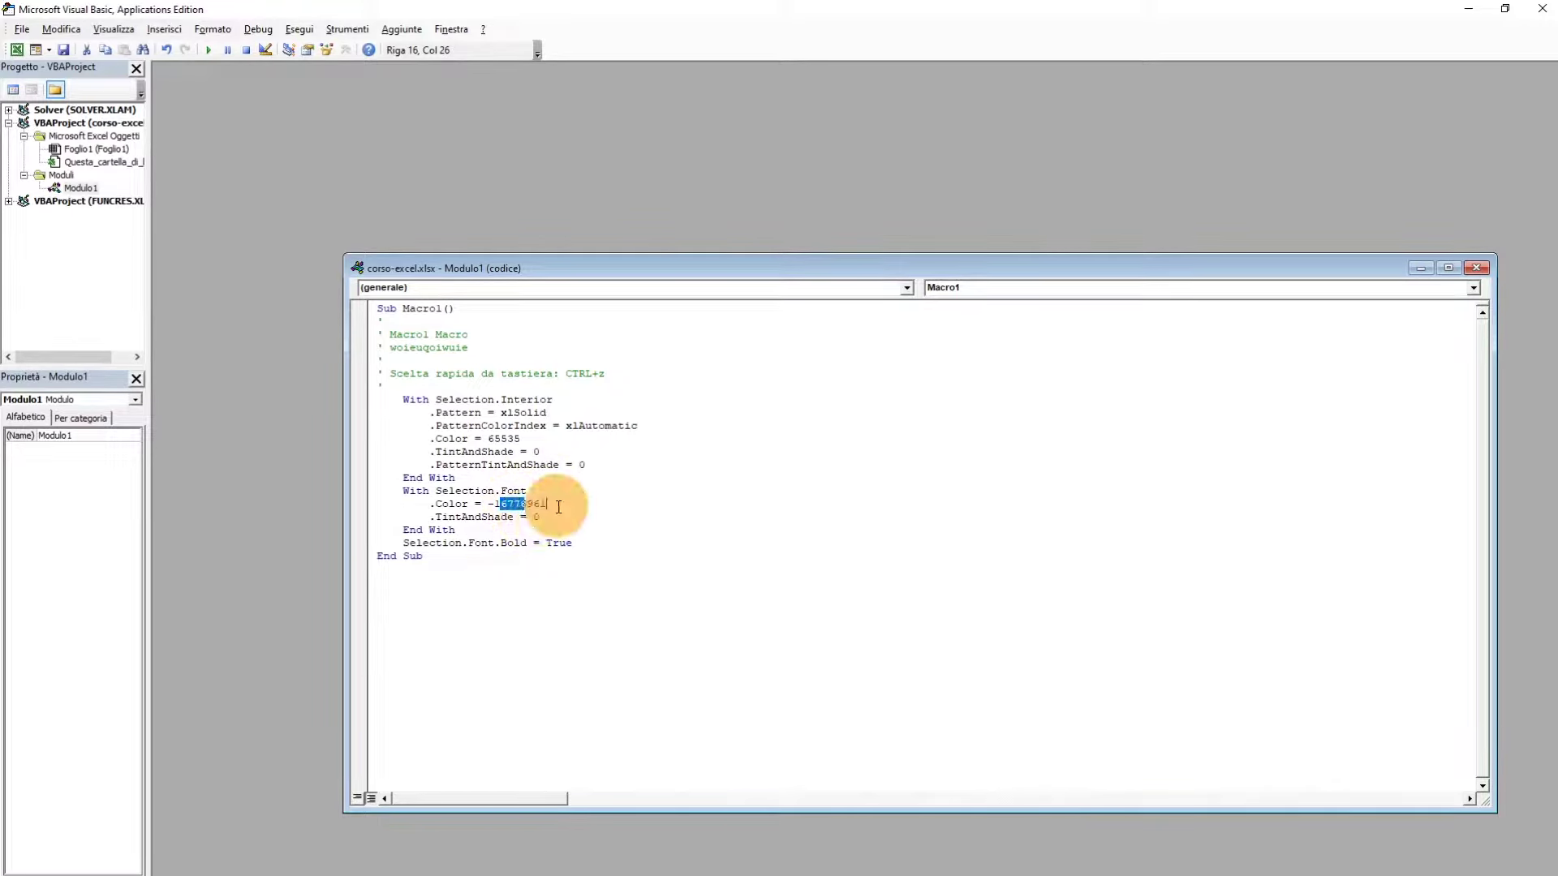
left_click(546, 504)
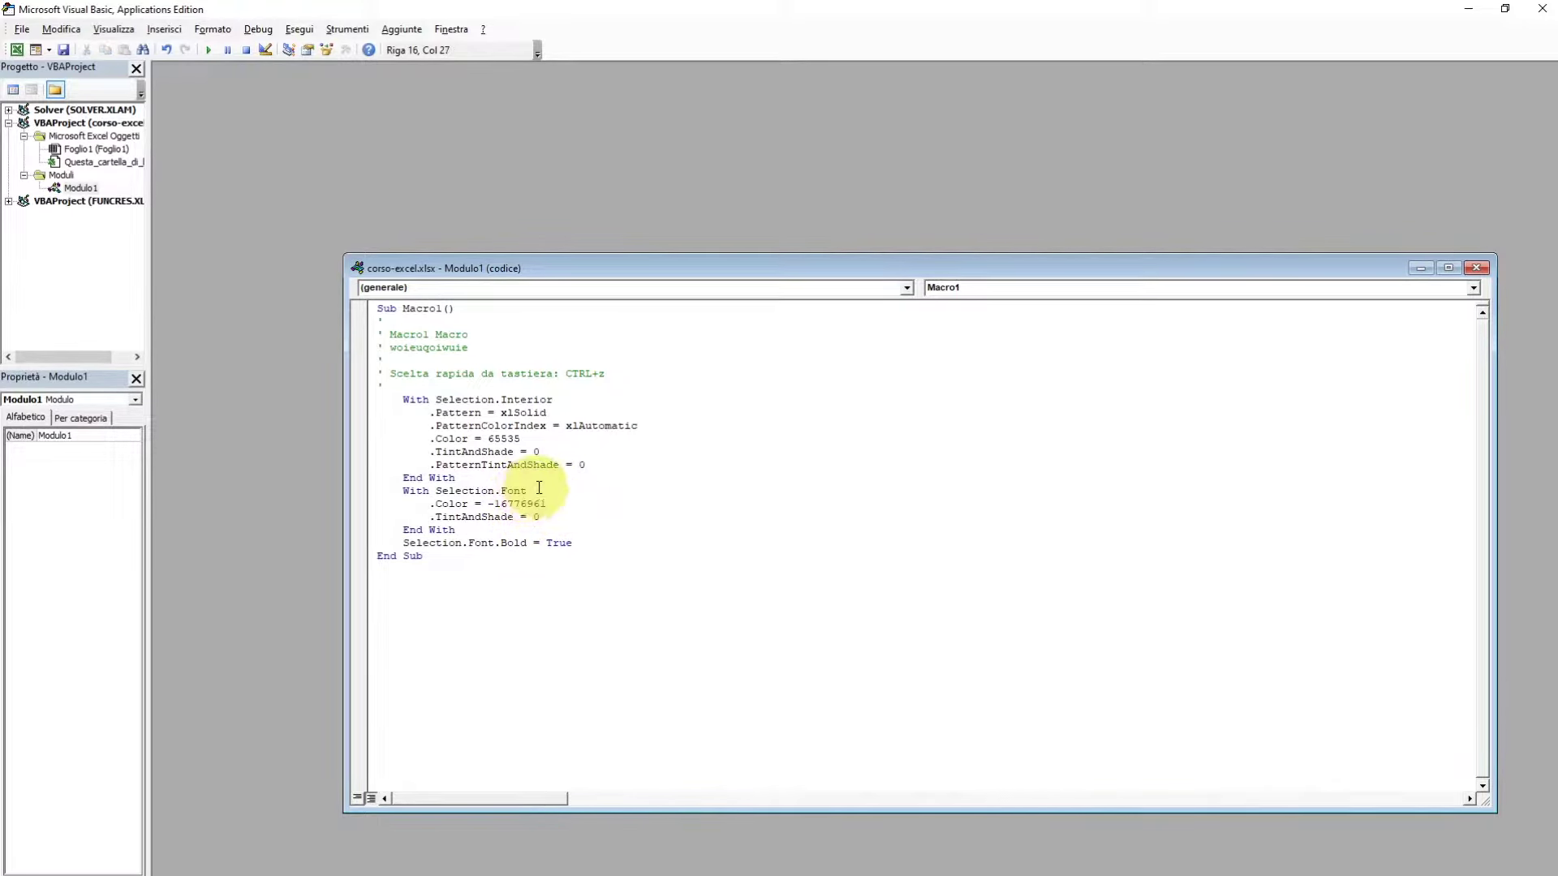
left_click(527, 491)
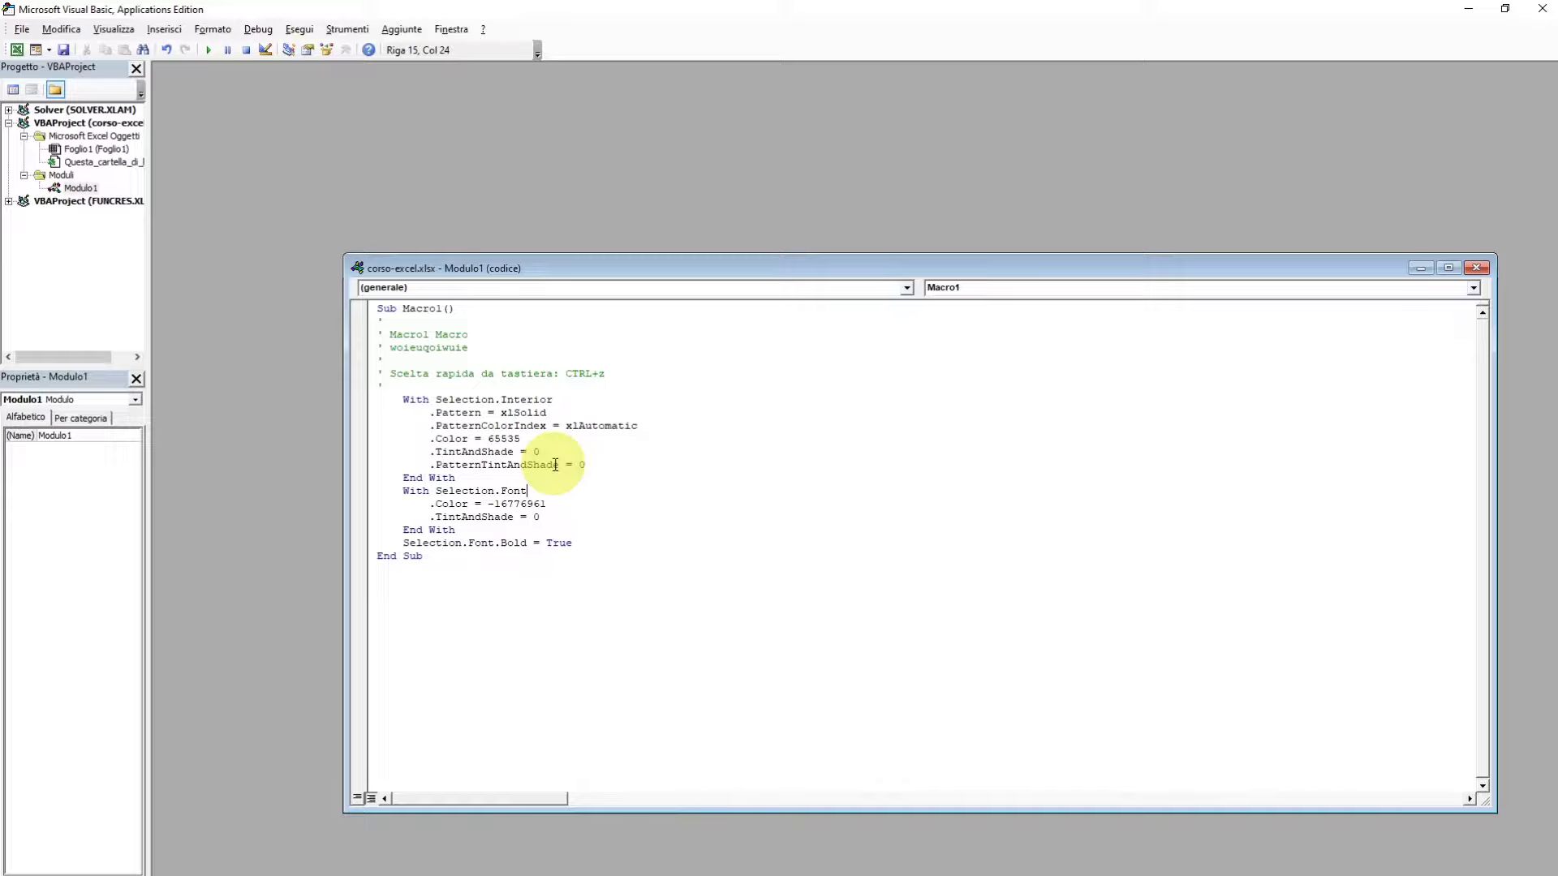
left_click(1542, 10)
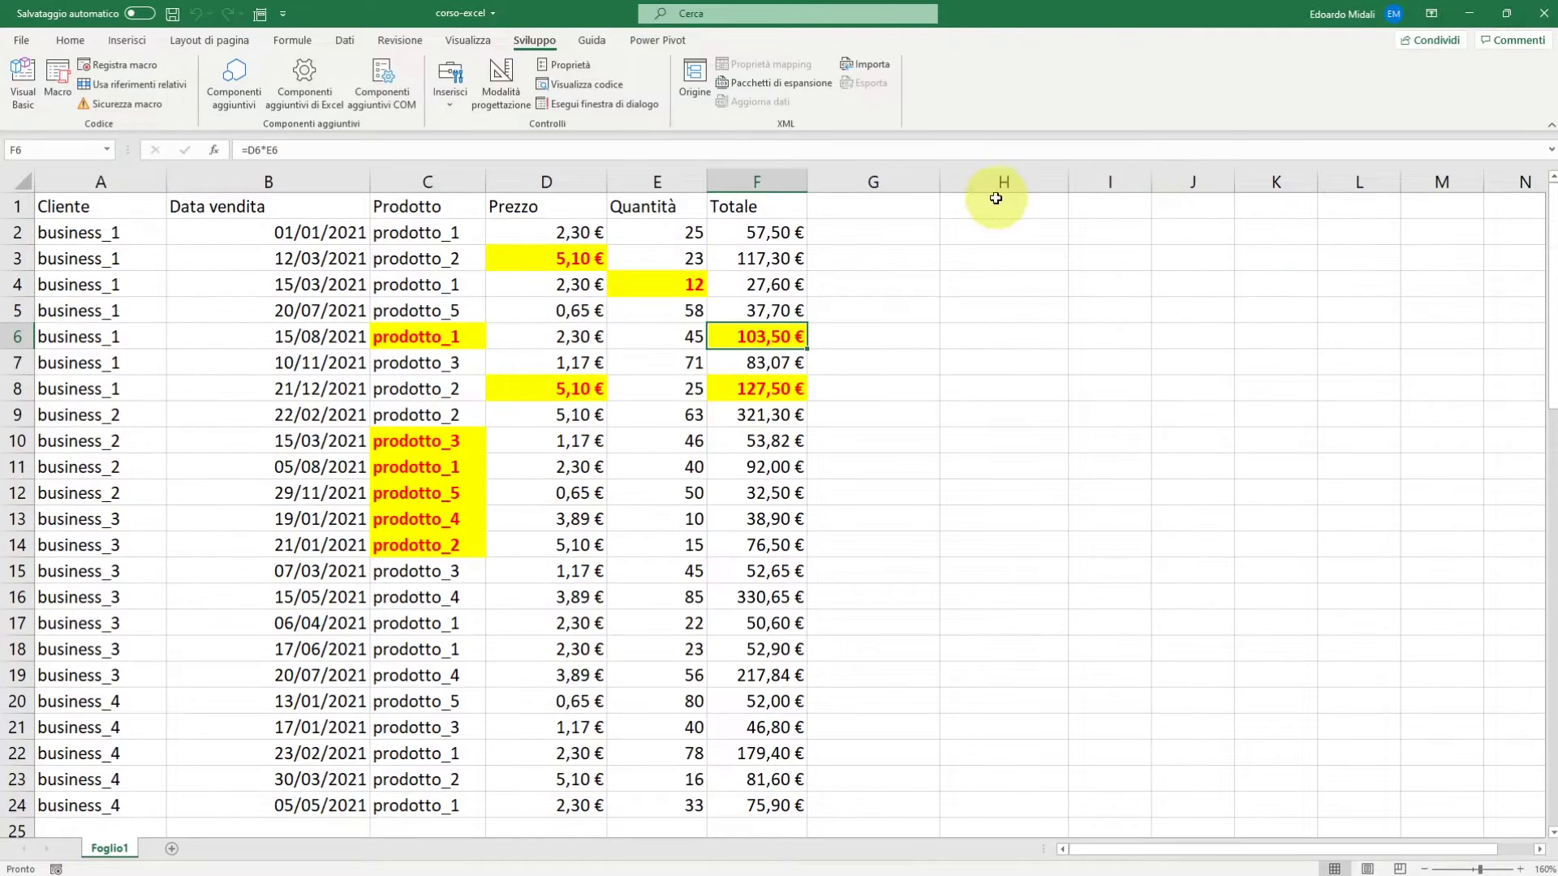
Delete Macro1 from the macro list, confirming with Sì, then select cell H7
left_click(57, 80)
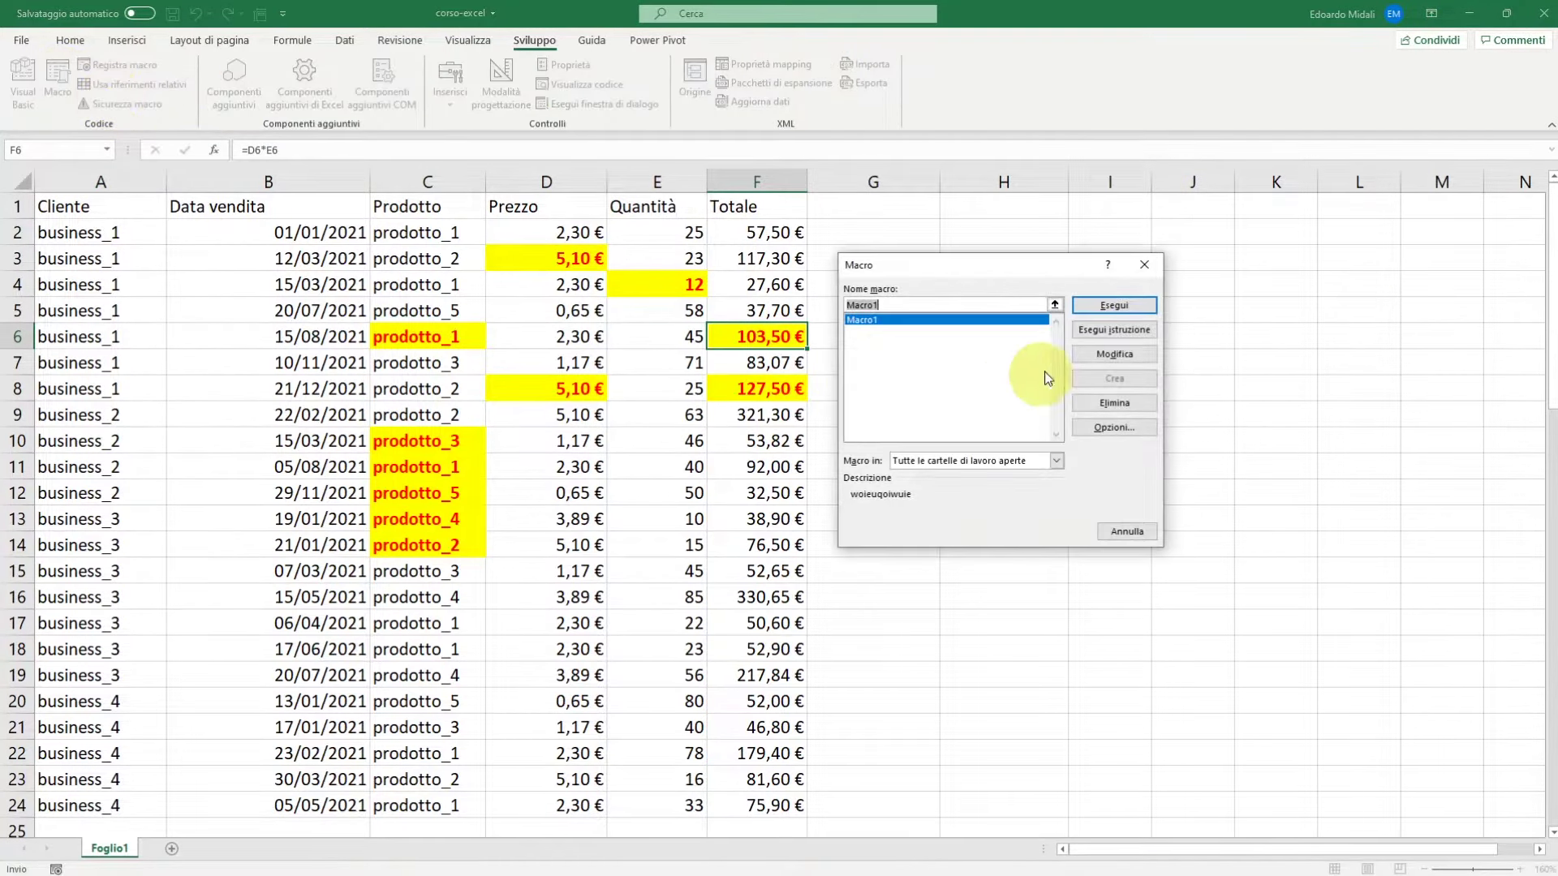
left_click(1102, 401)
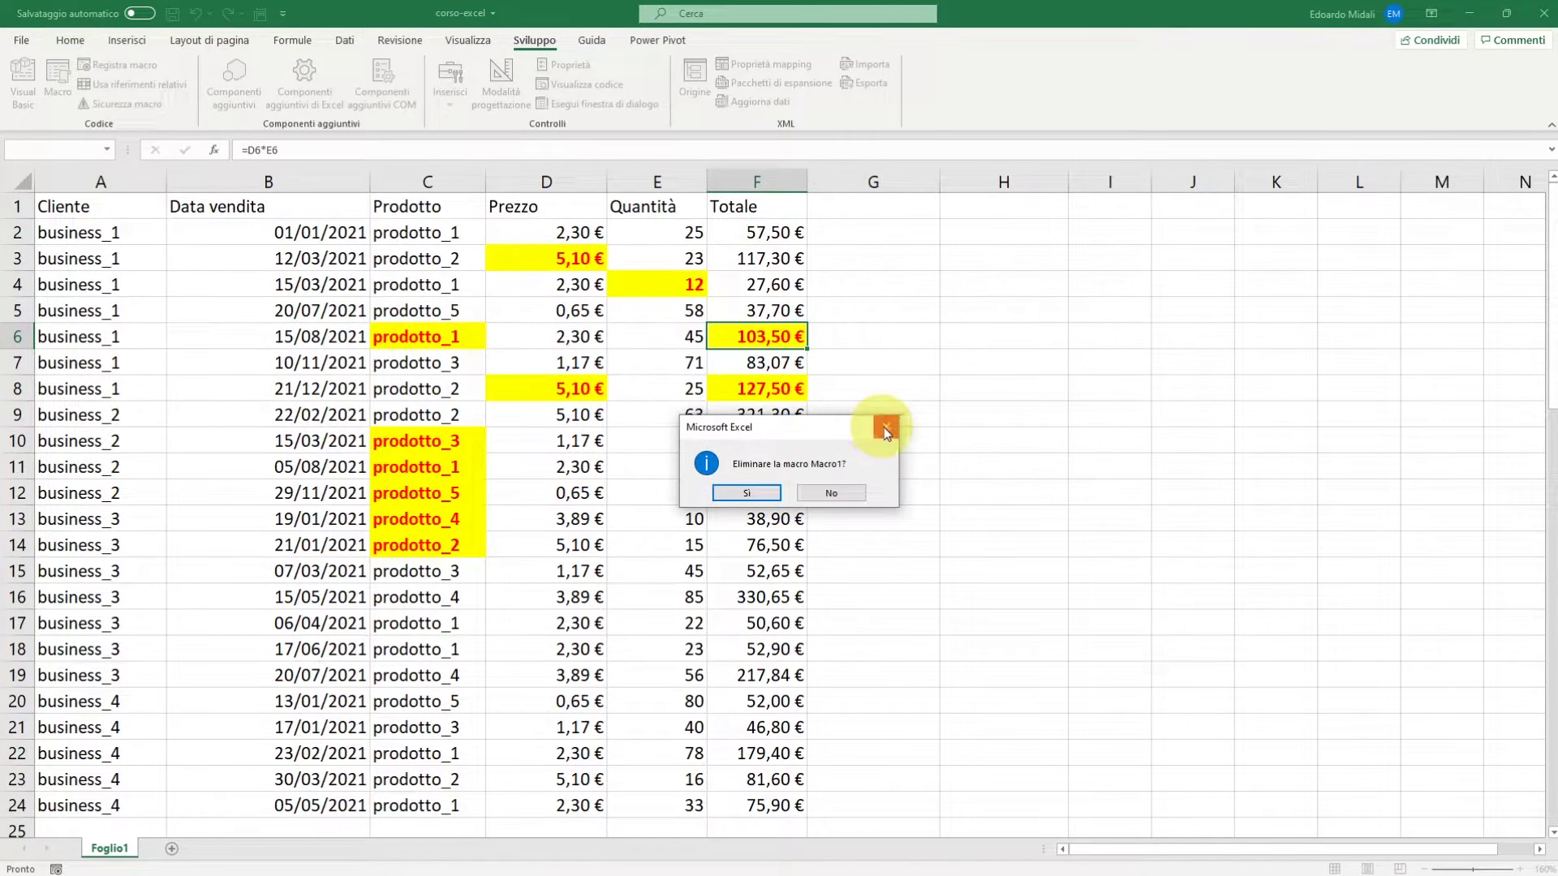
left_click(885, 427)
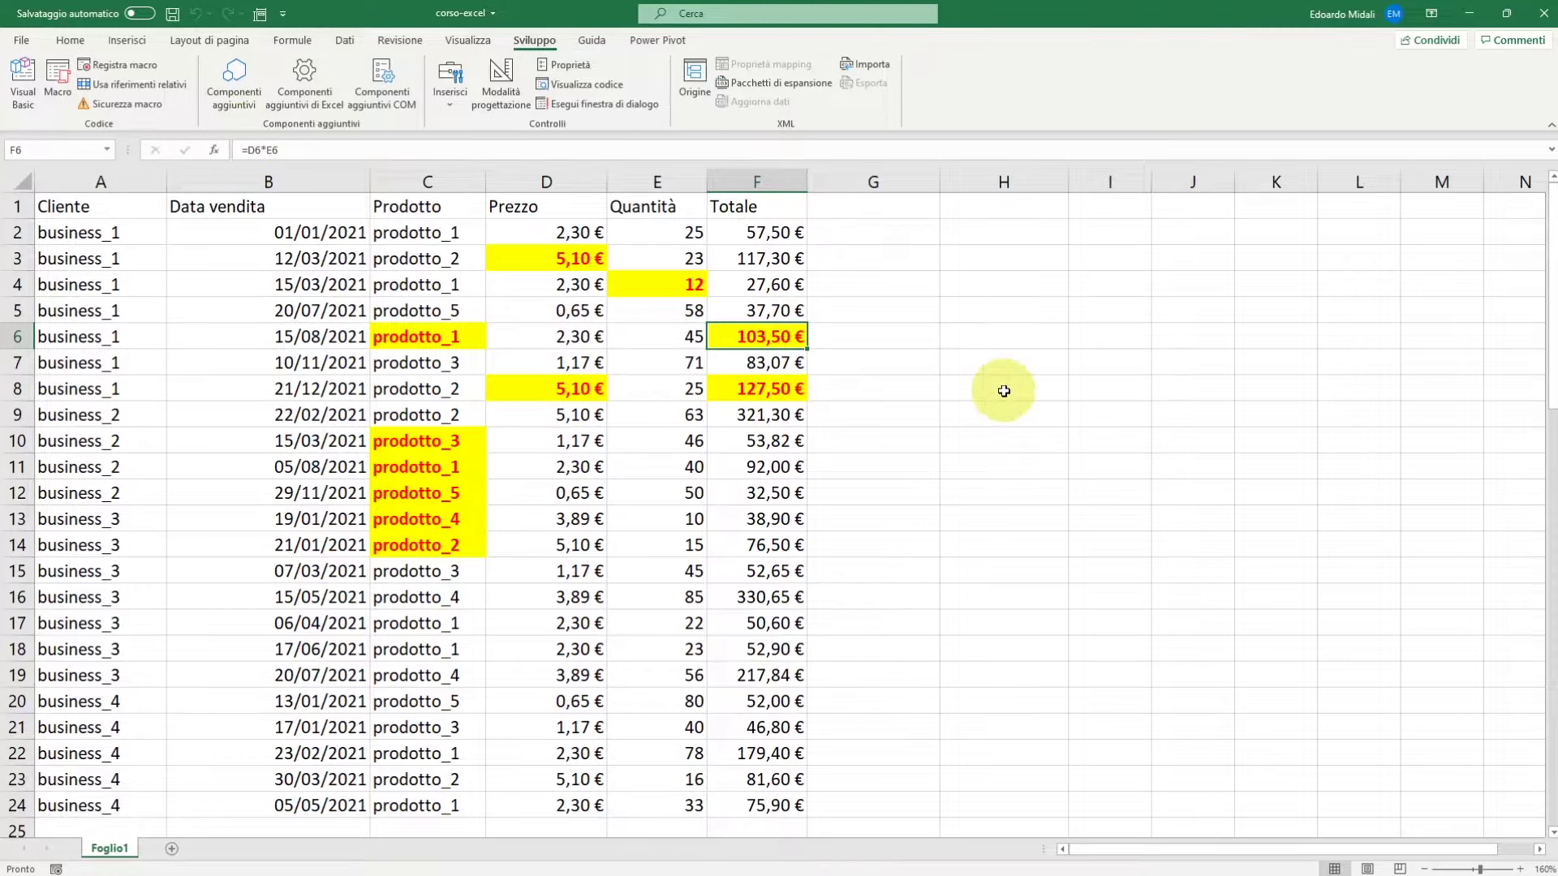
left_click(975, 363)
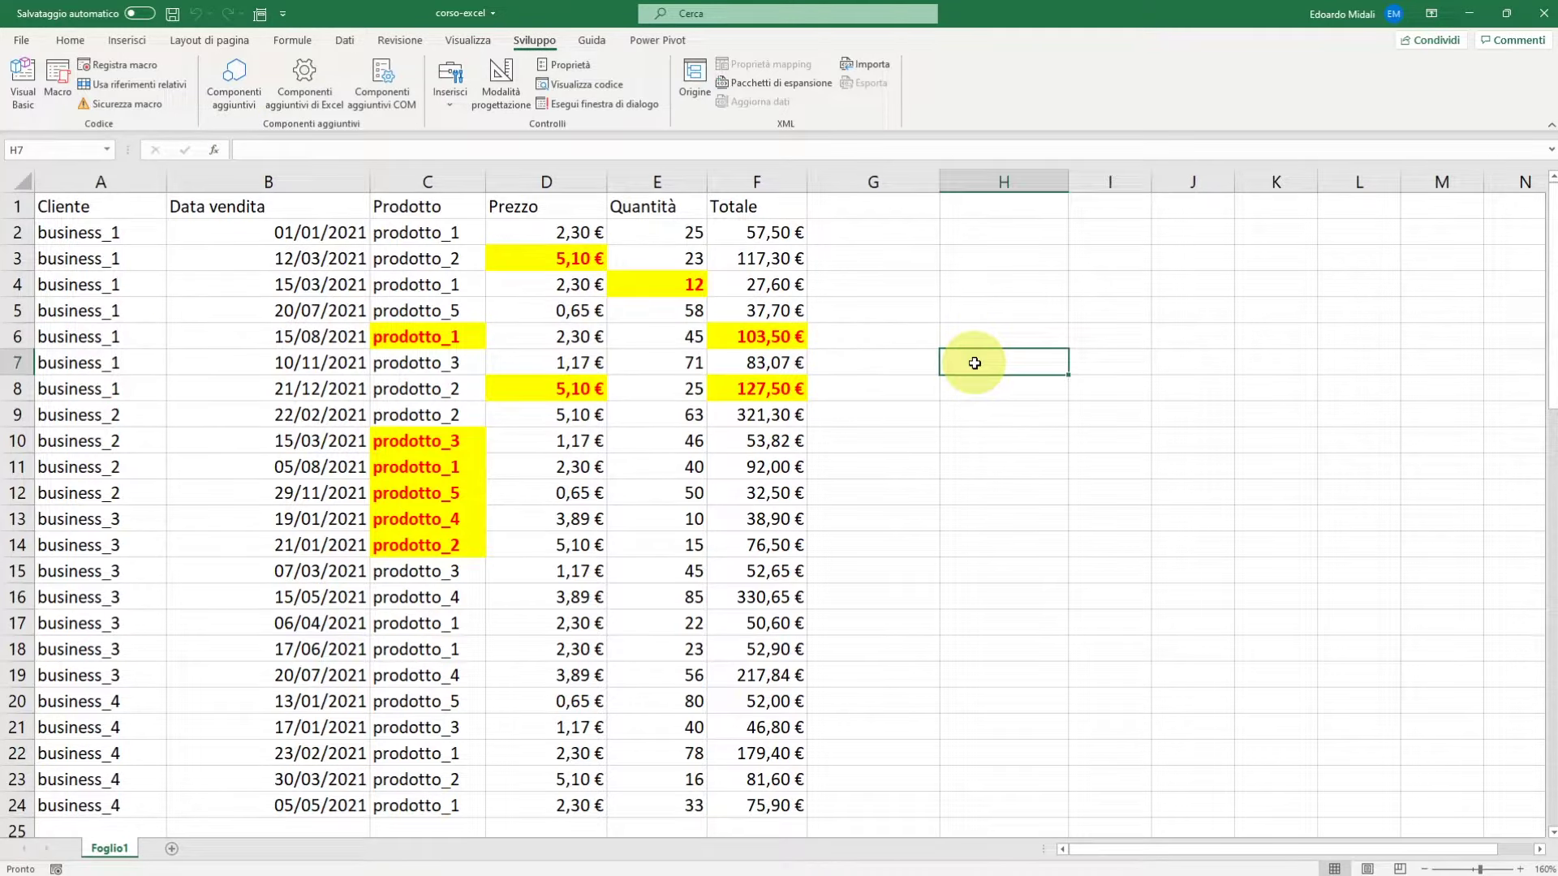
Try saving repeatedly, declining the macro-free save, until the VB project warning reappears
key("ctrl+s")
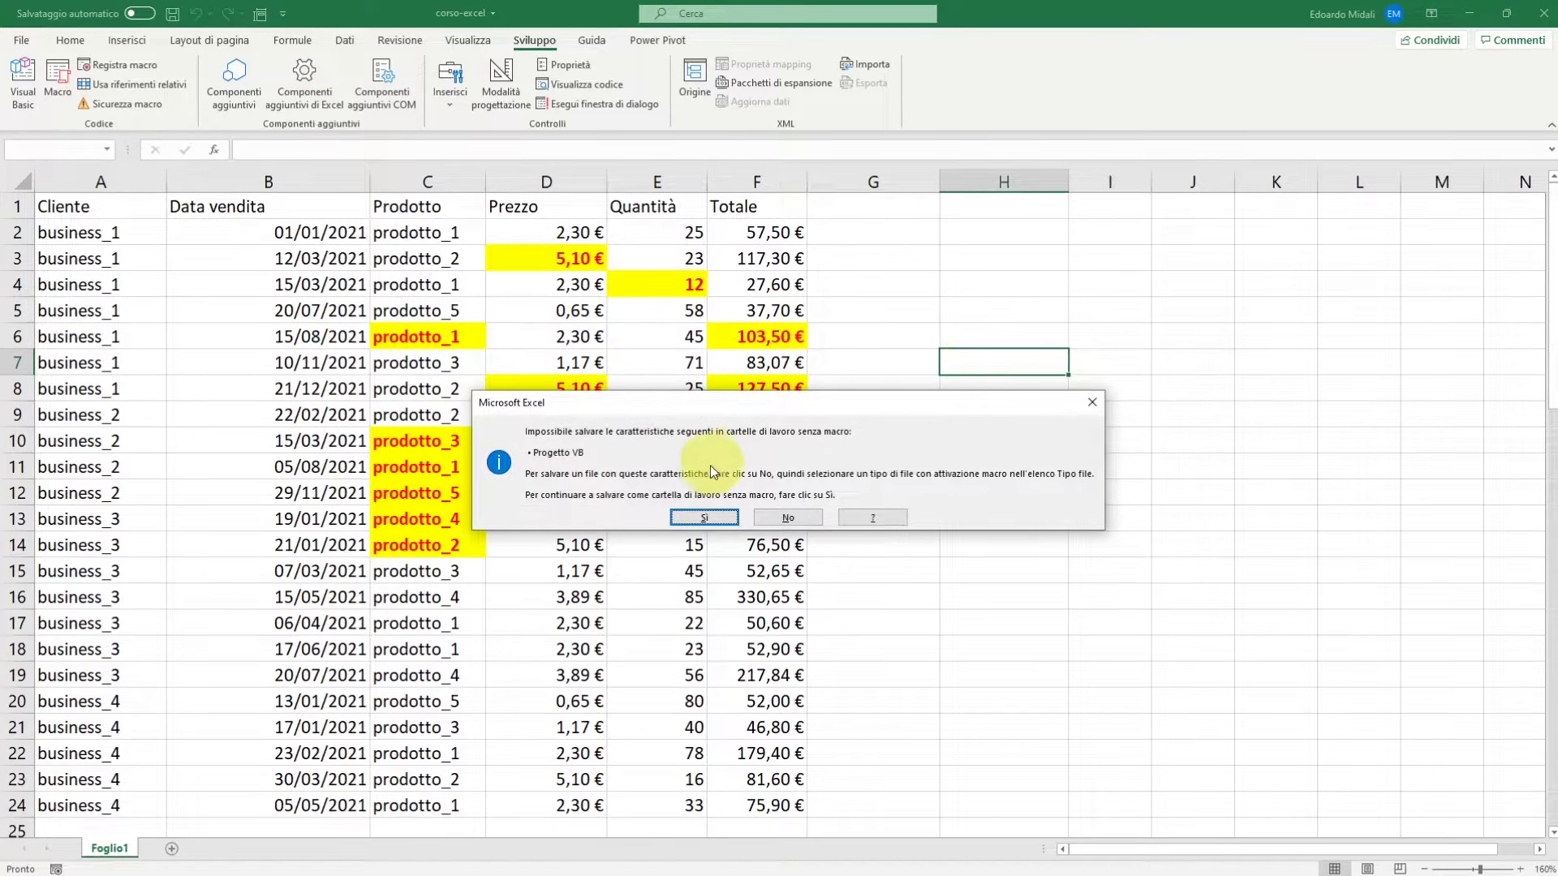
left_click(1091, 403)
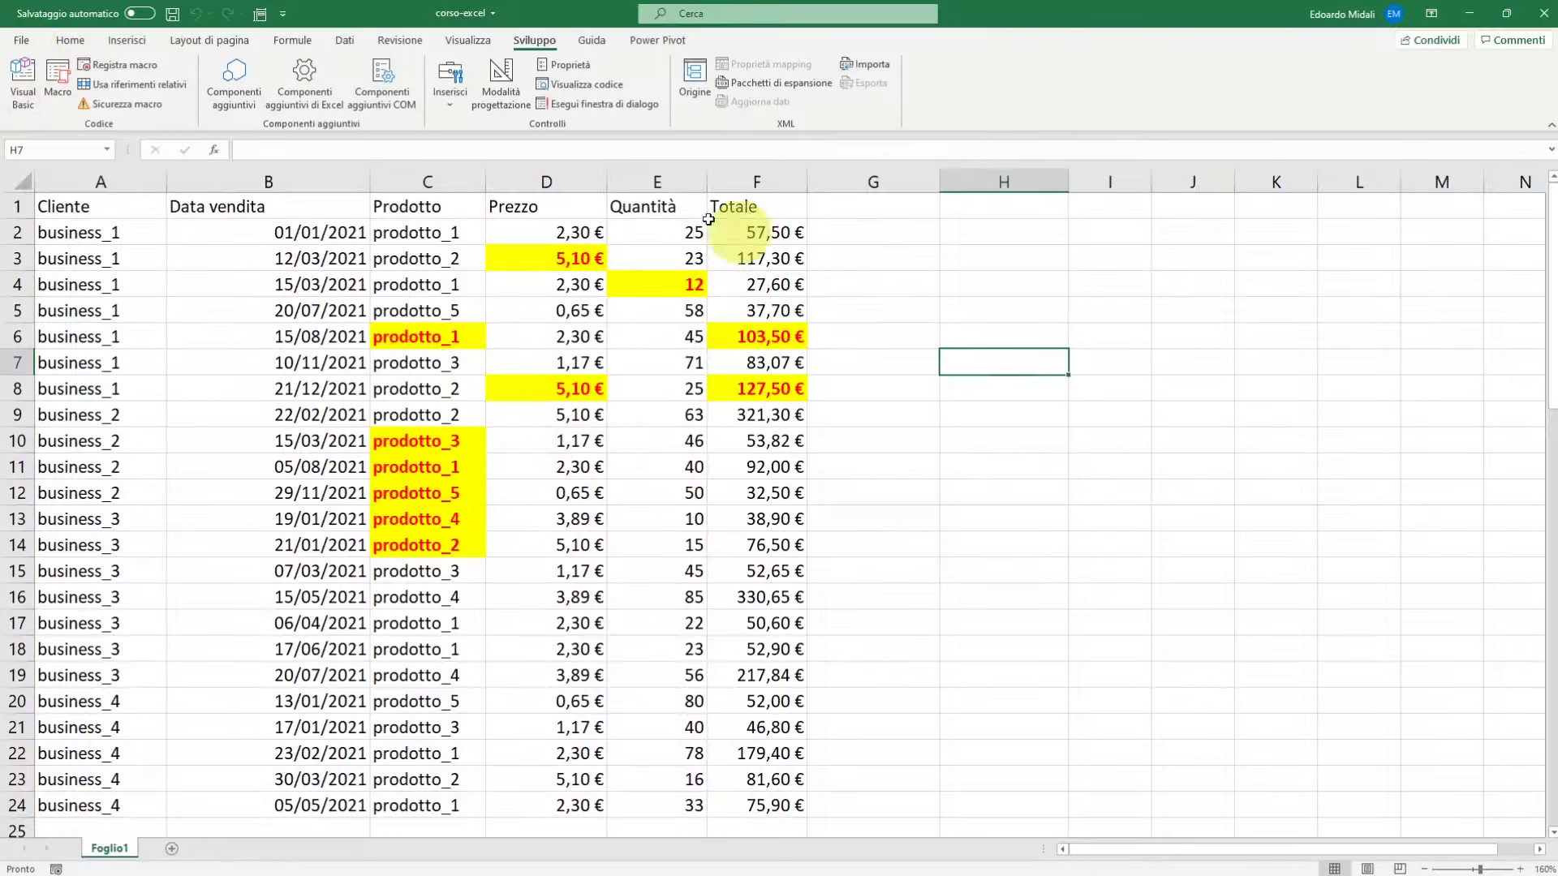
left_click(32, 44)
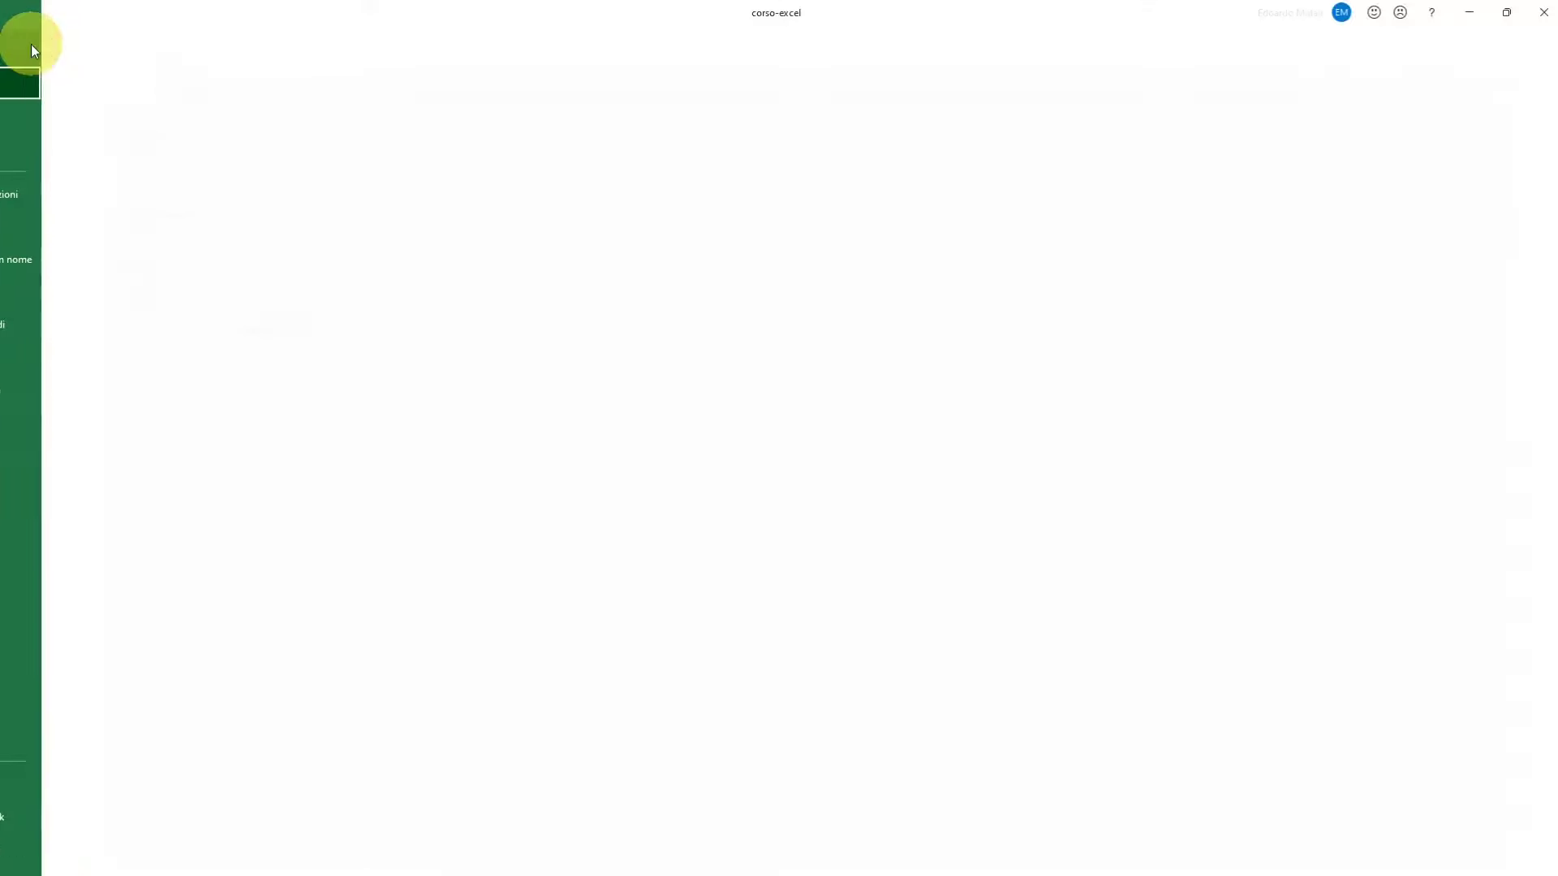
left_click(61, 234)
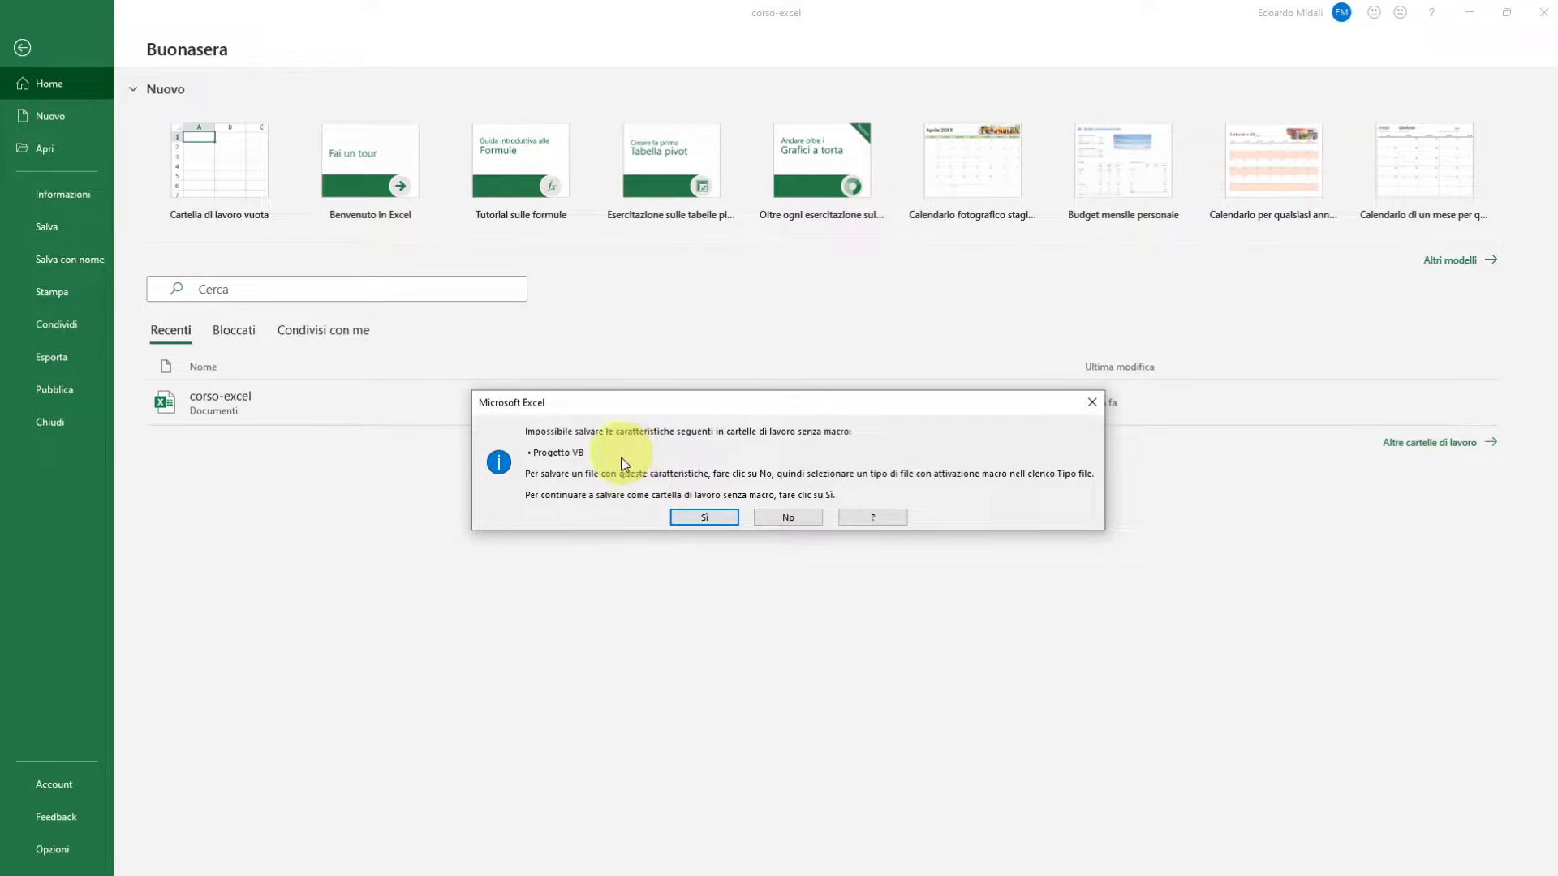
left_click(1092, 404)
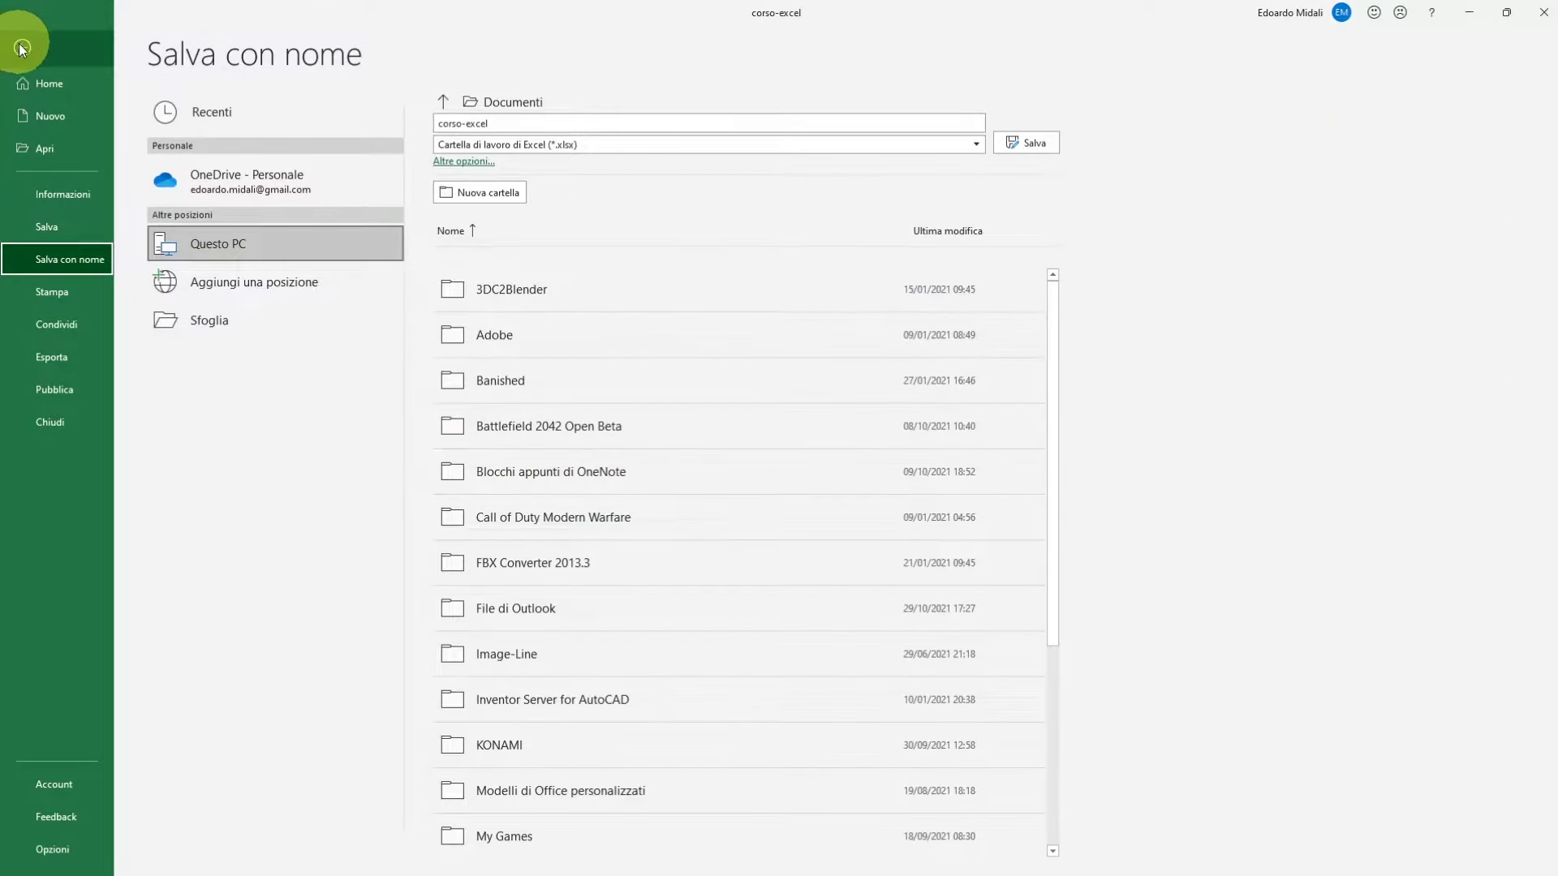
left_click(22, 47)
key("ctrl+s")
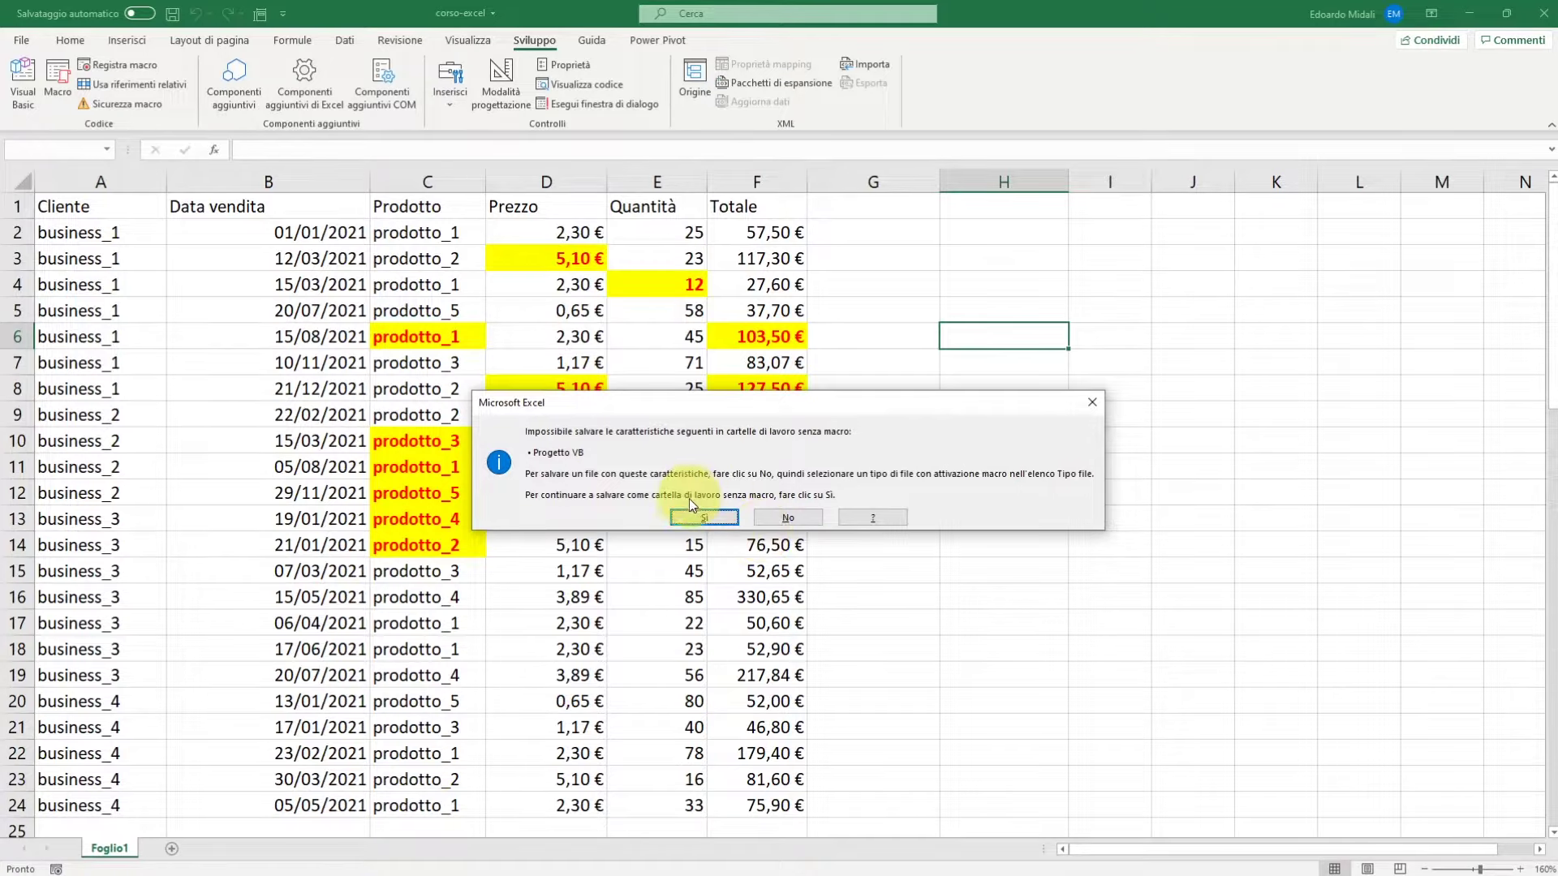
Save as corso-excel-macro in Excel Macro-Enabled Workbook (*.xlsm) format
left_click(766, 517)
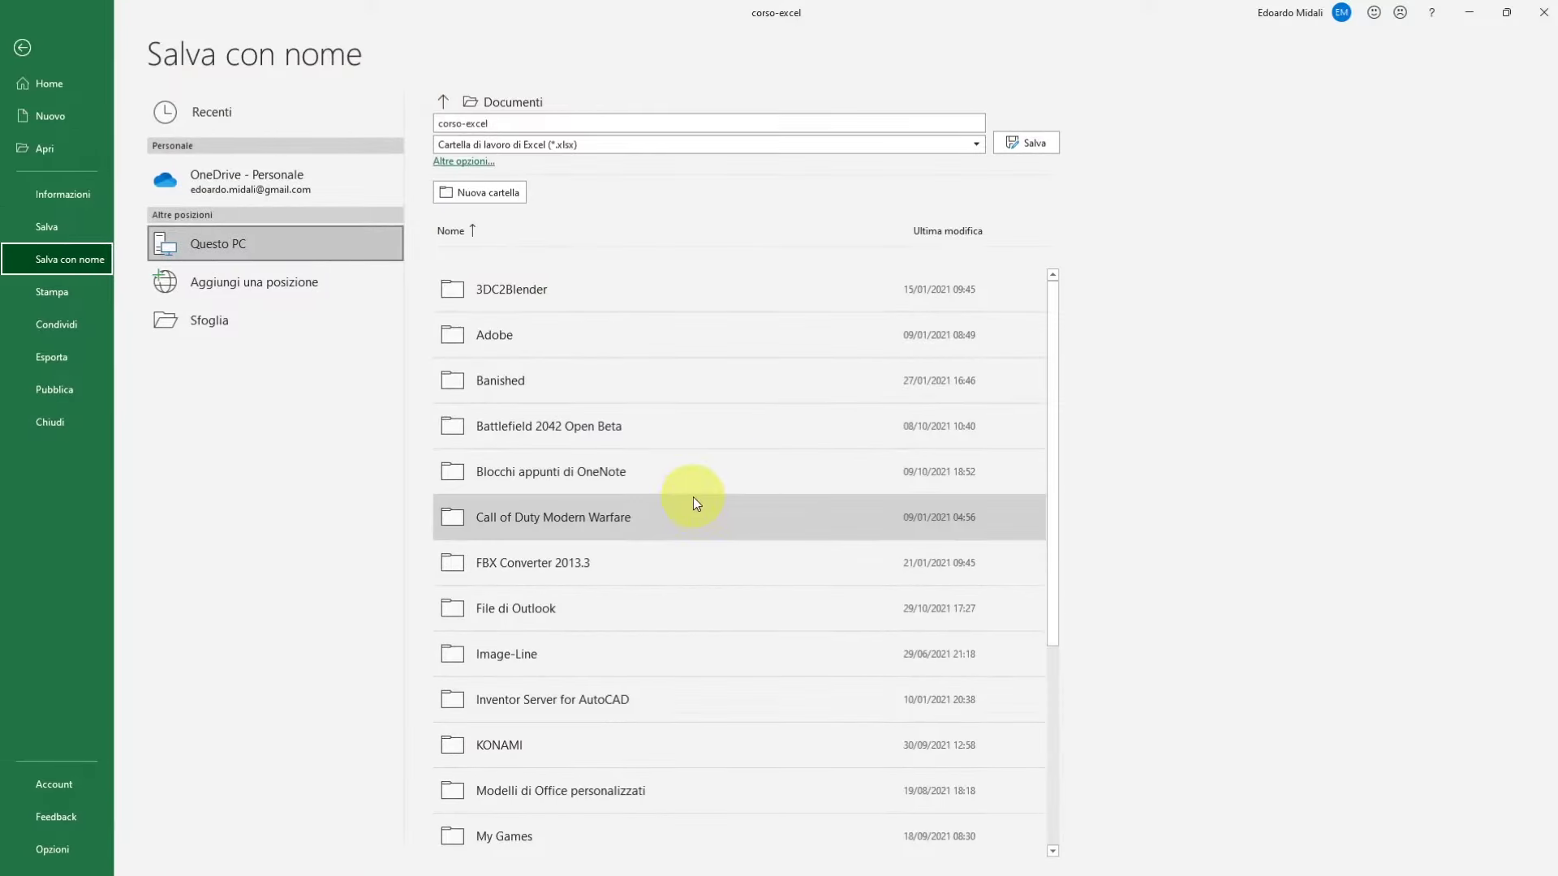
left_click(530, 124)
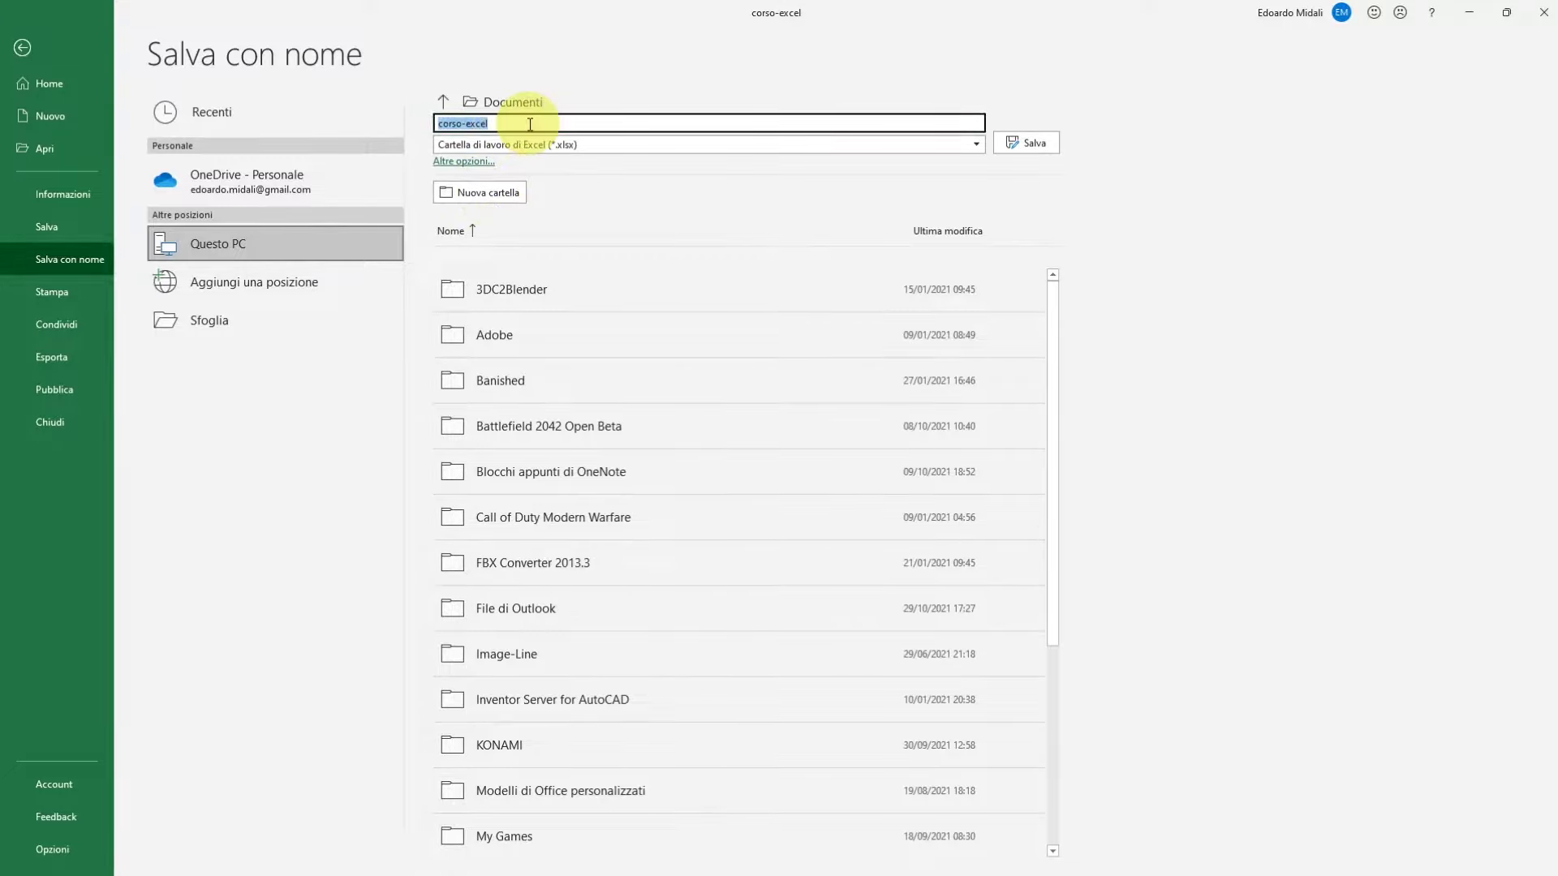
left_click(530, 124)
type("-macro")
left_click(974, 145)
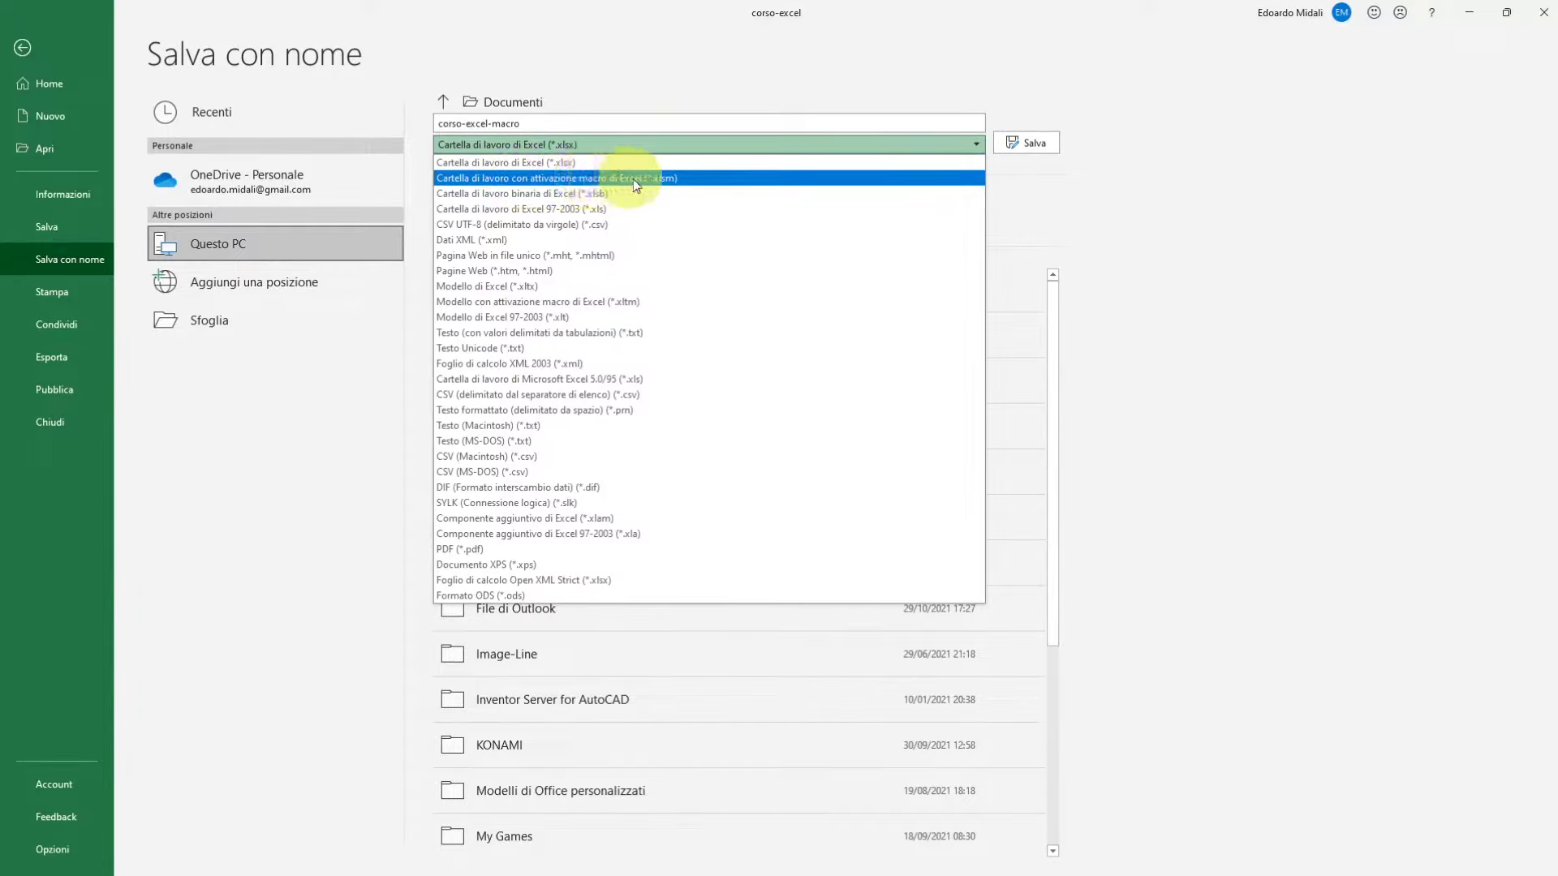
left_click(680, 178)
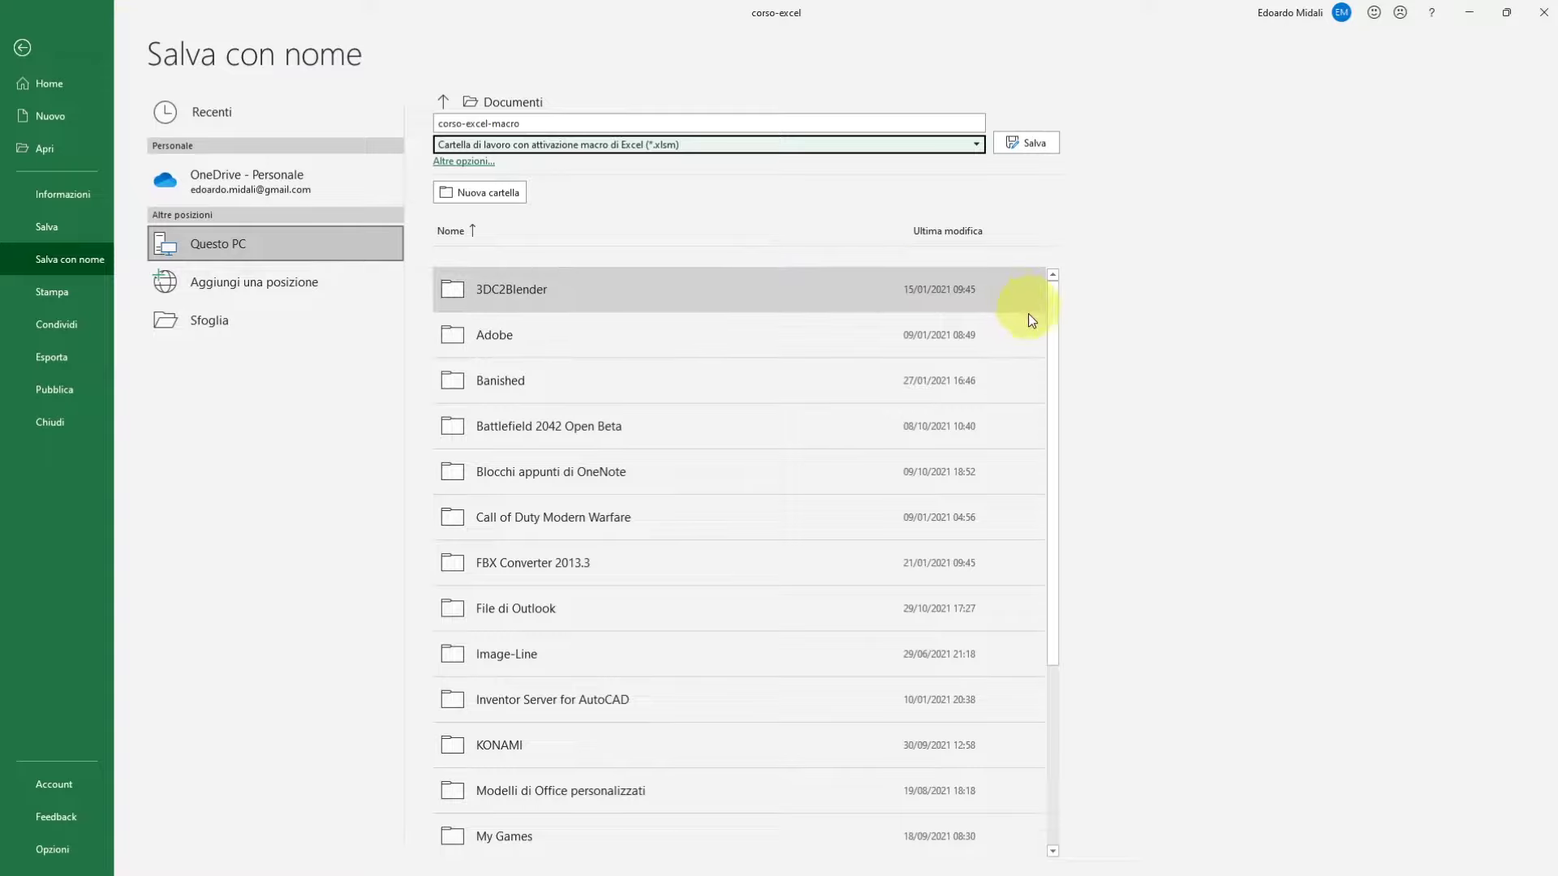
left_click(1029, 145)
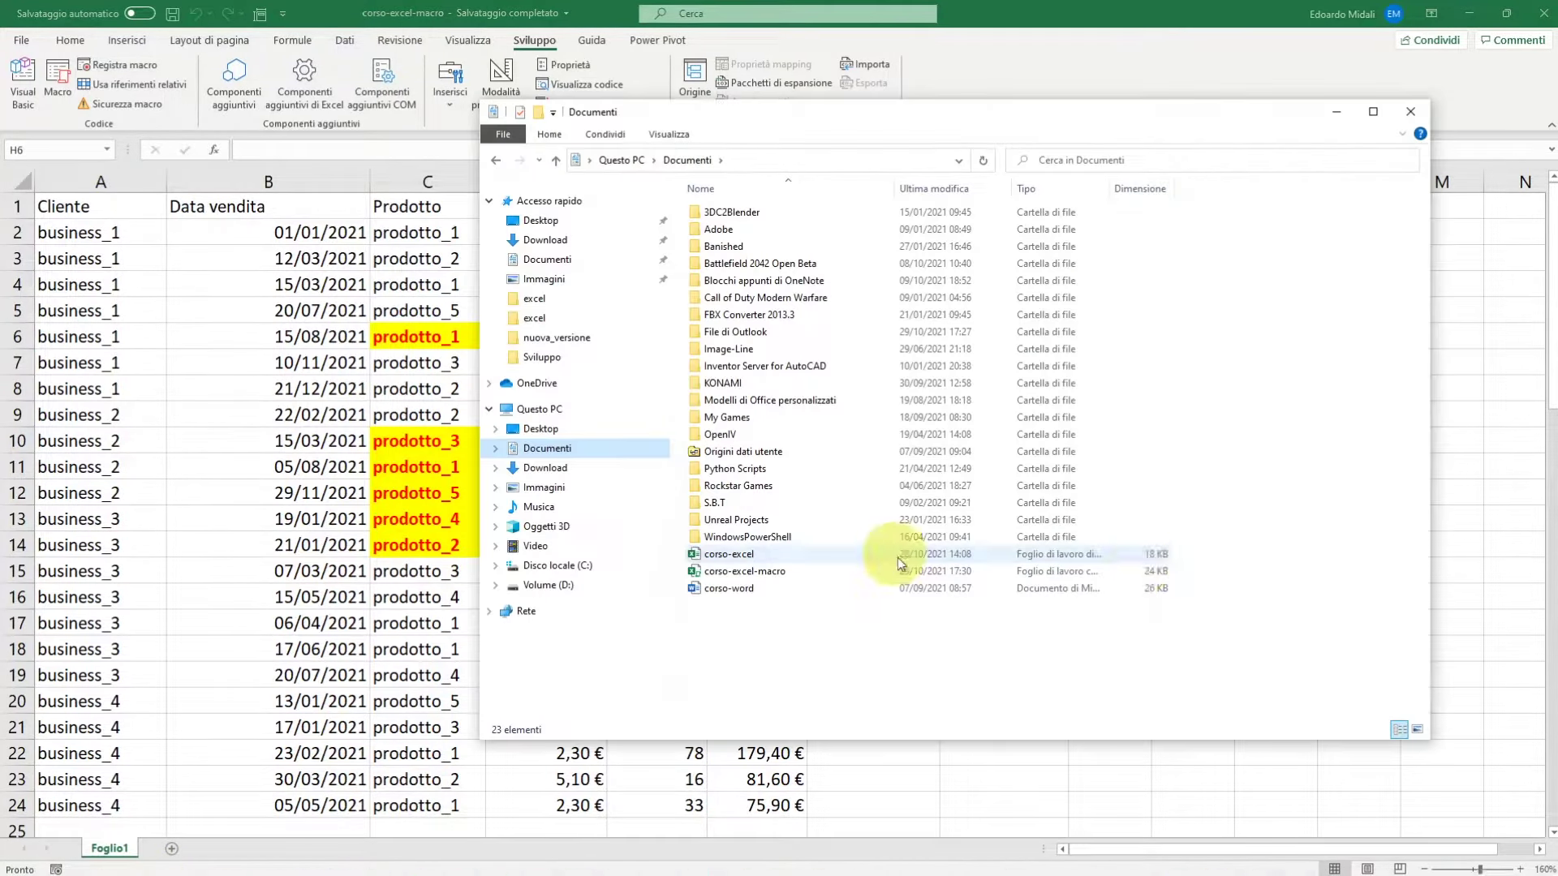
mouse_move(1245, 569)
left_mouse_down()
mouse_move(1036, 552)
mouse_move(800, 612)
left_mouse_up()
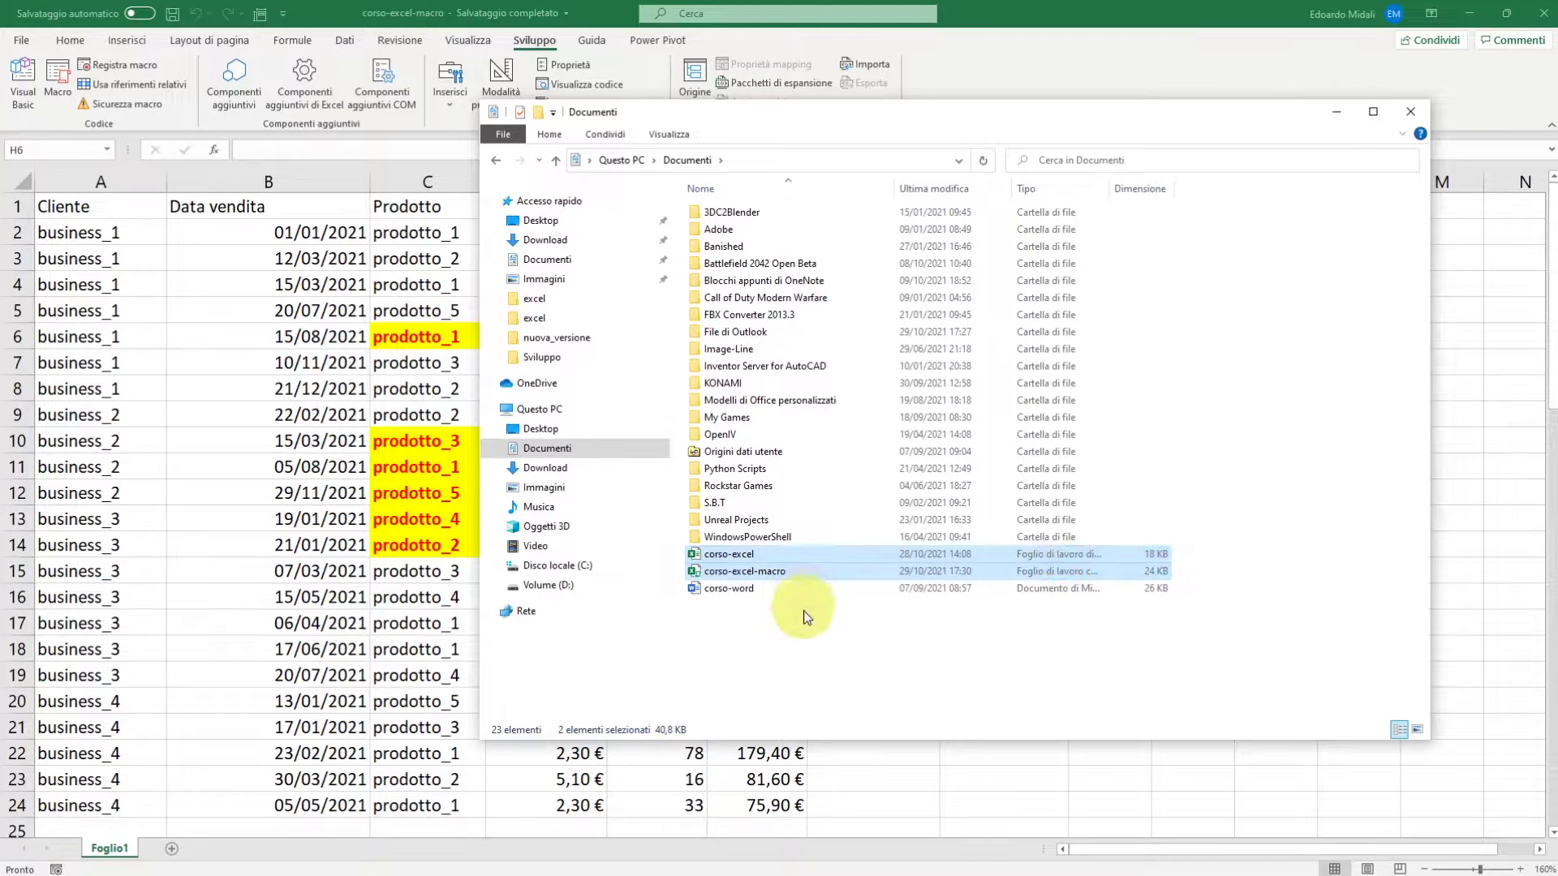
left_click(800, 612)
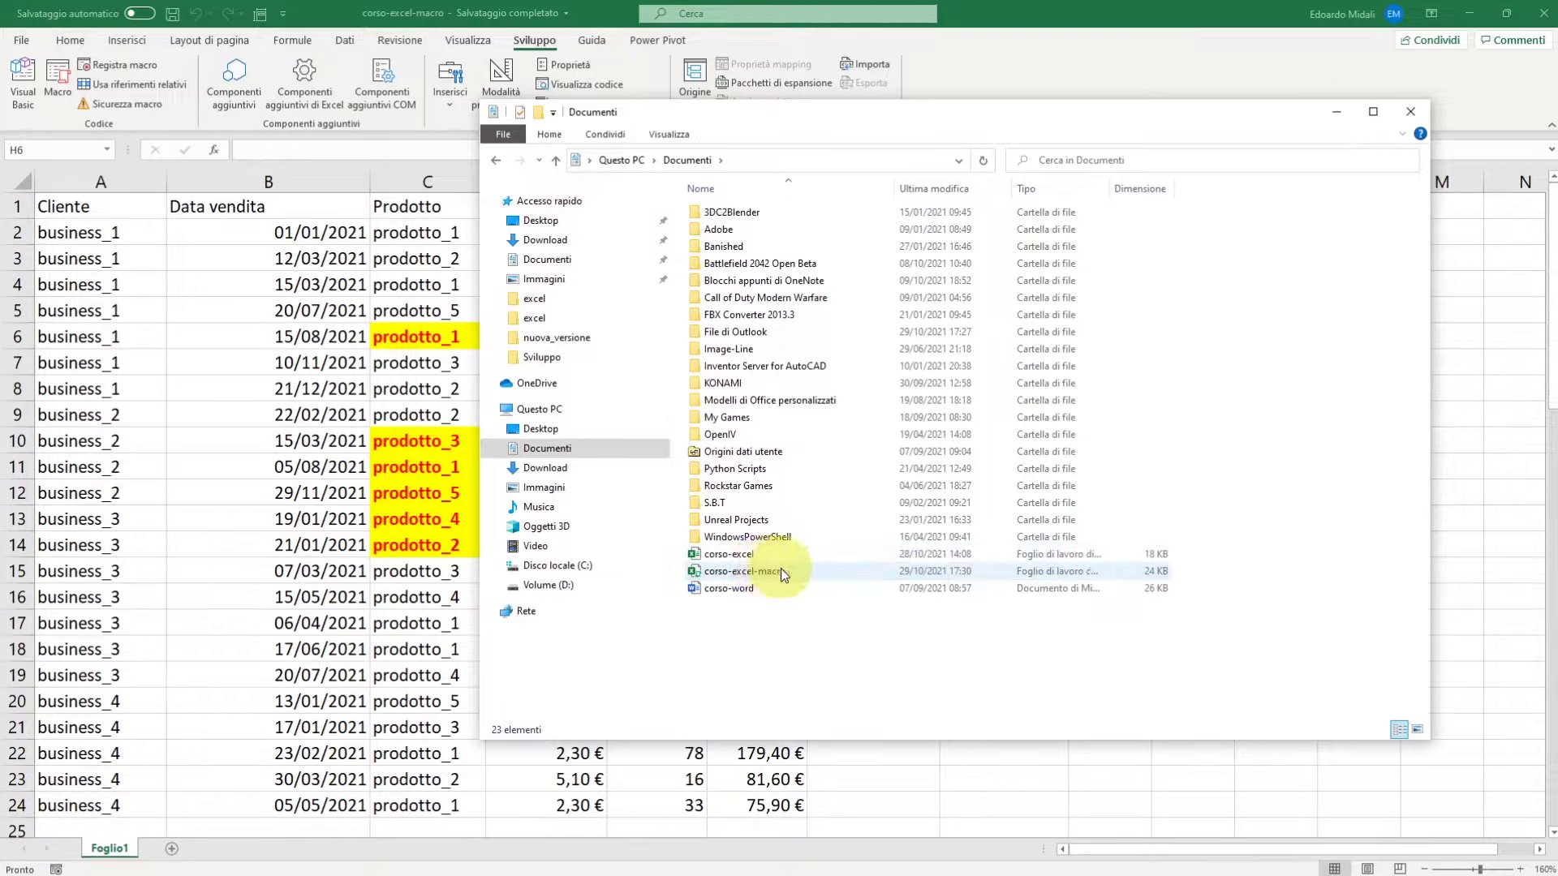
left_click(671, 135)
left_click(787, 161)
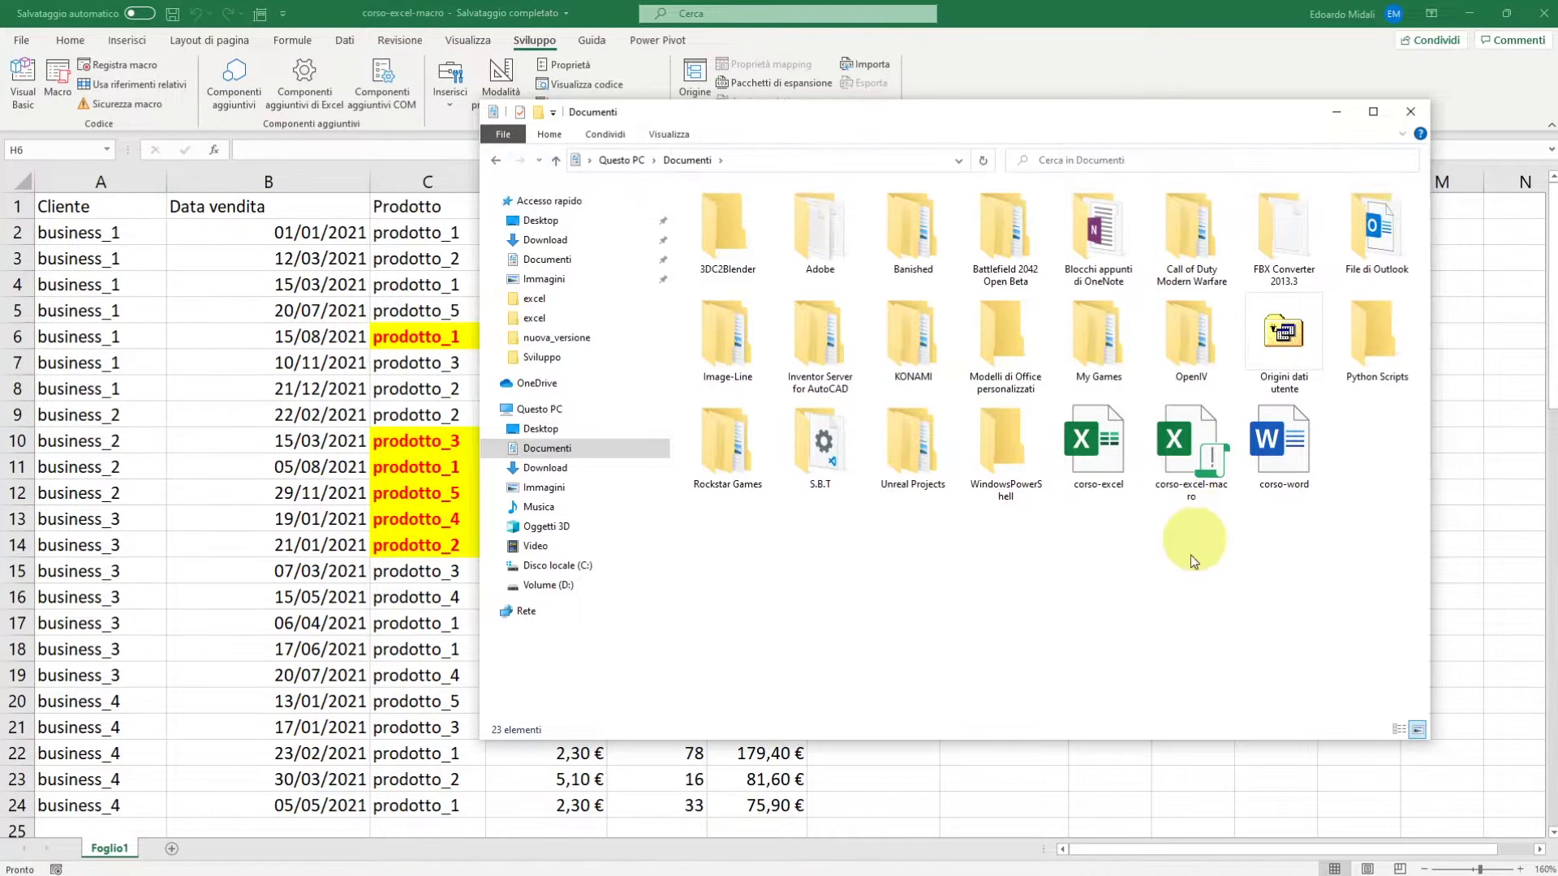
left_click_drag(1178, 598, 1070, 451)
left_click(1146, 455)
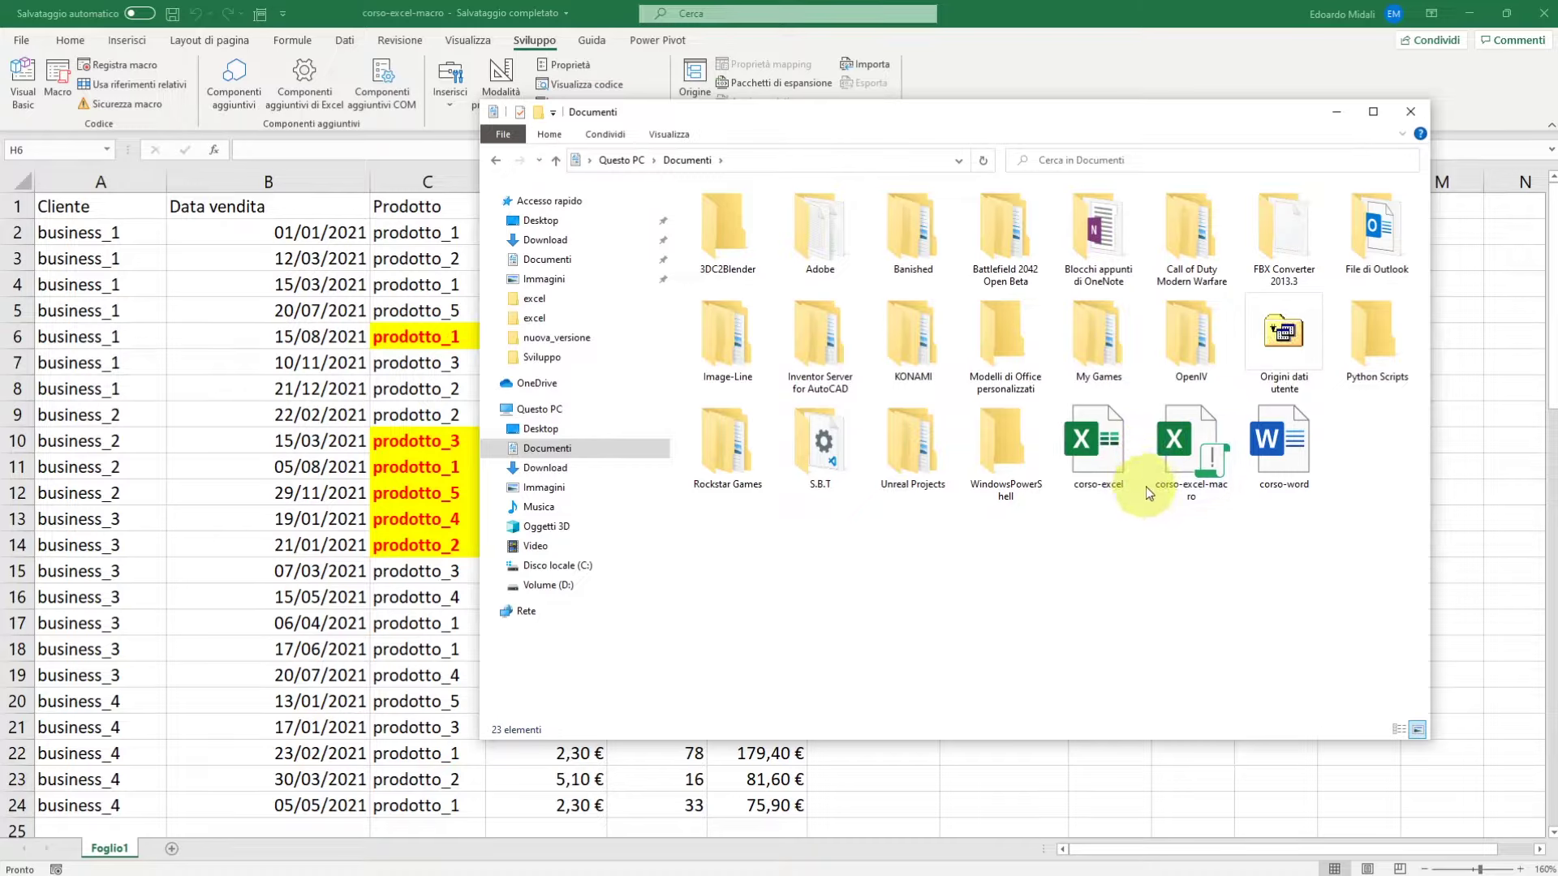
left_click(1205, 469)
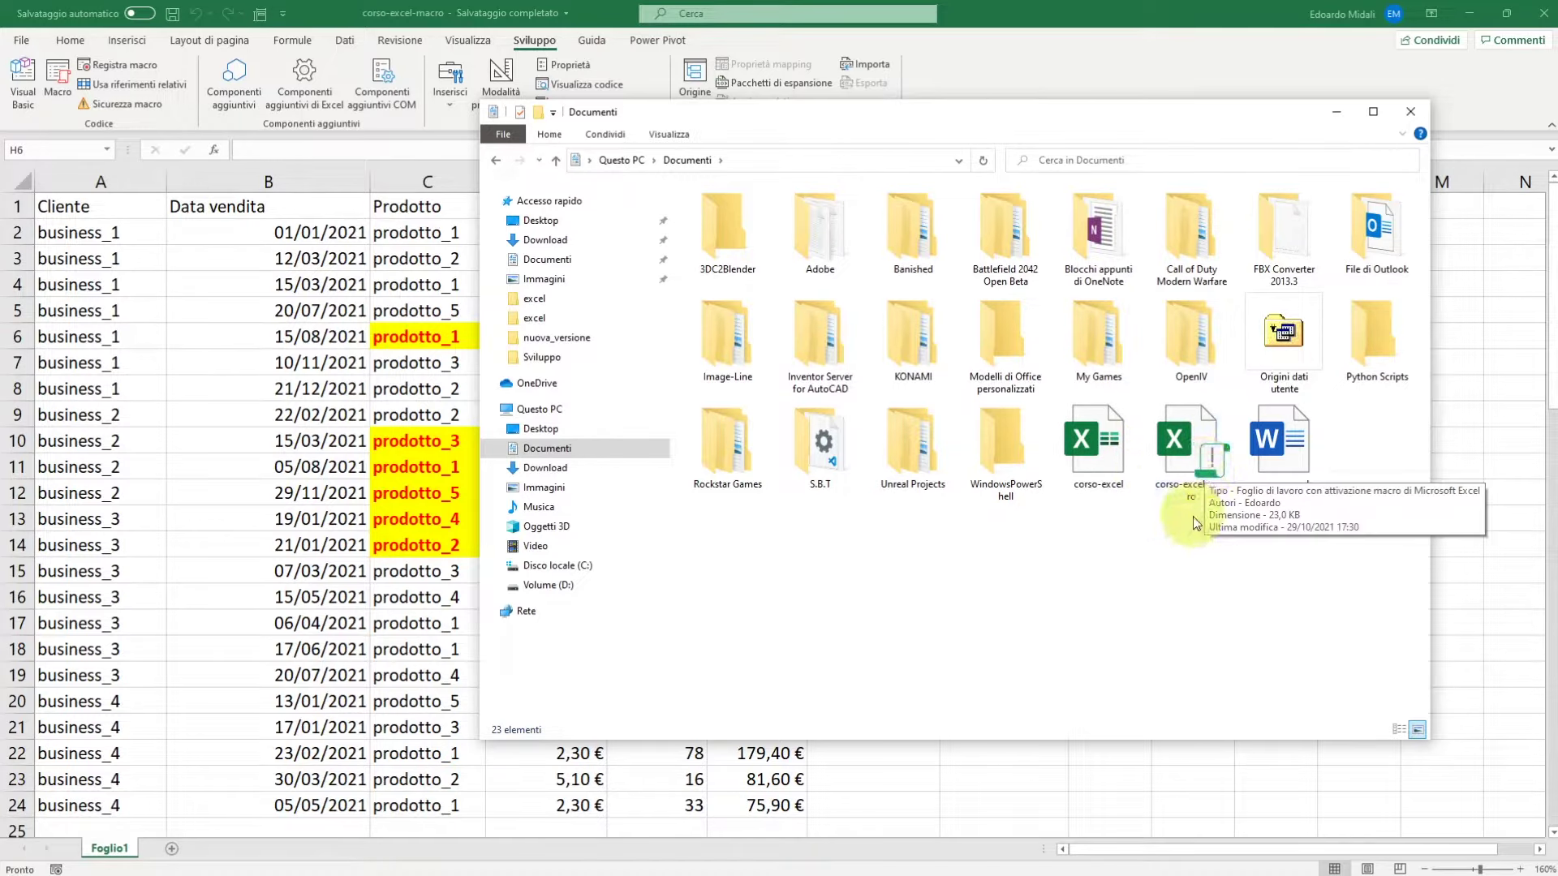
mouse_move(1191, 452)
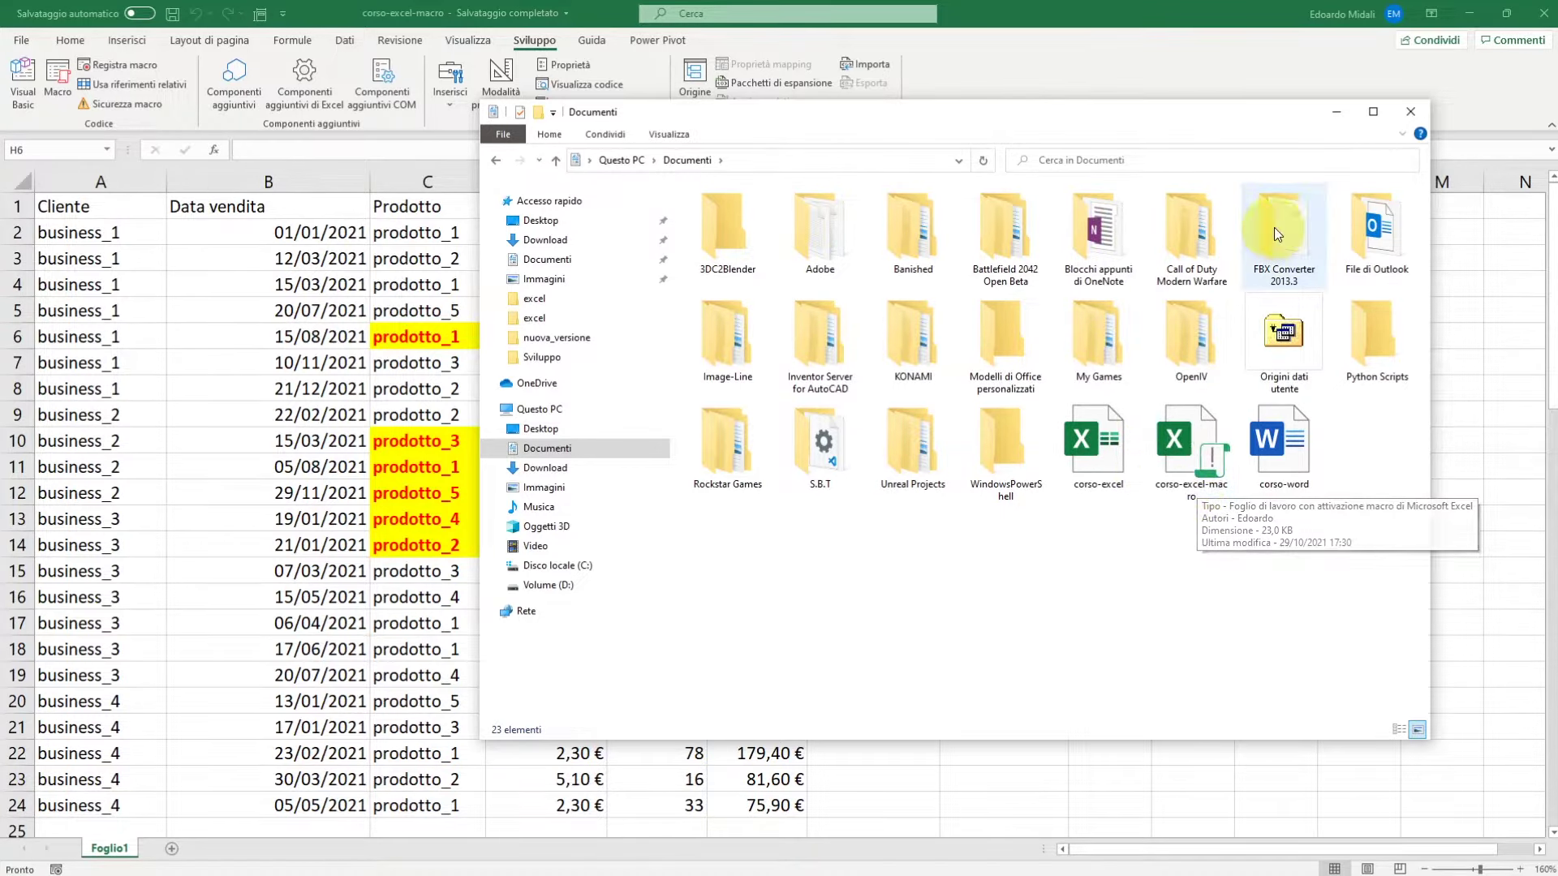
left_click(1336, 111)
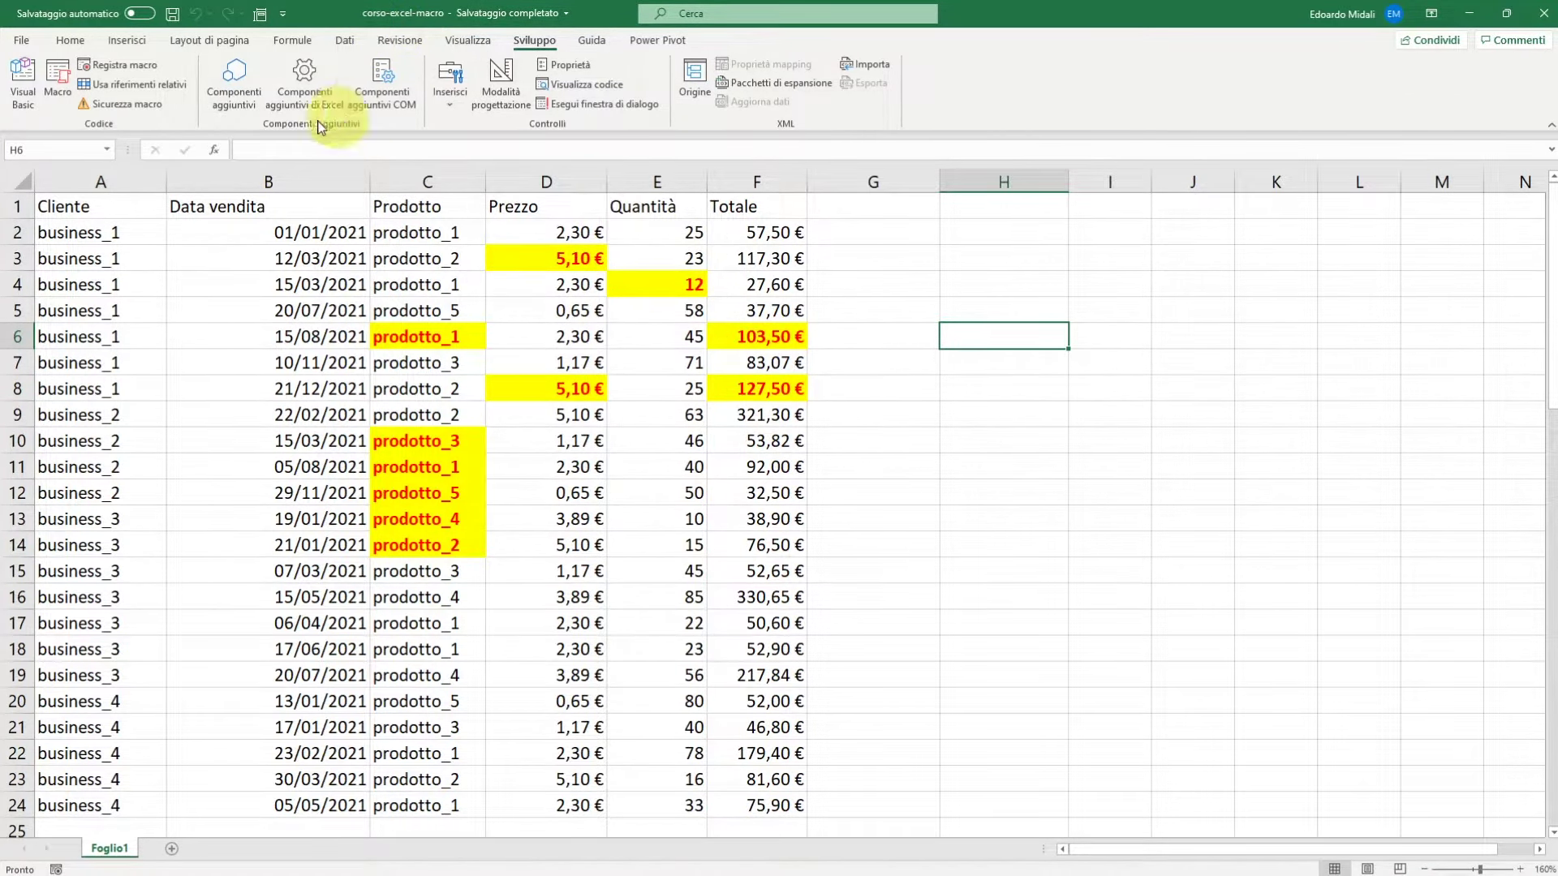
Run Macro1 on the current cell, then open corso-excel from the recent workbooks
left_click(58, 82)
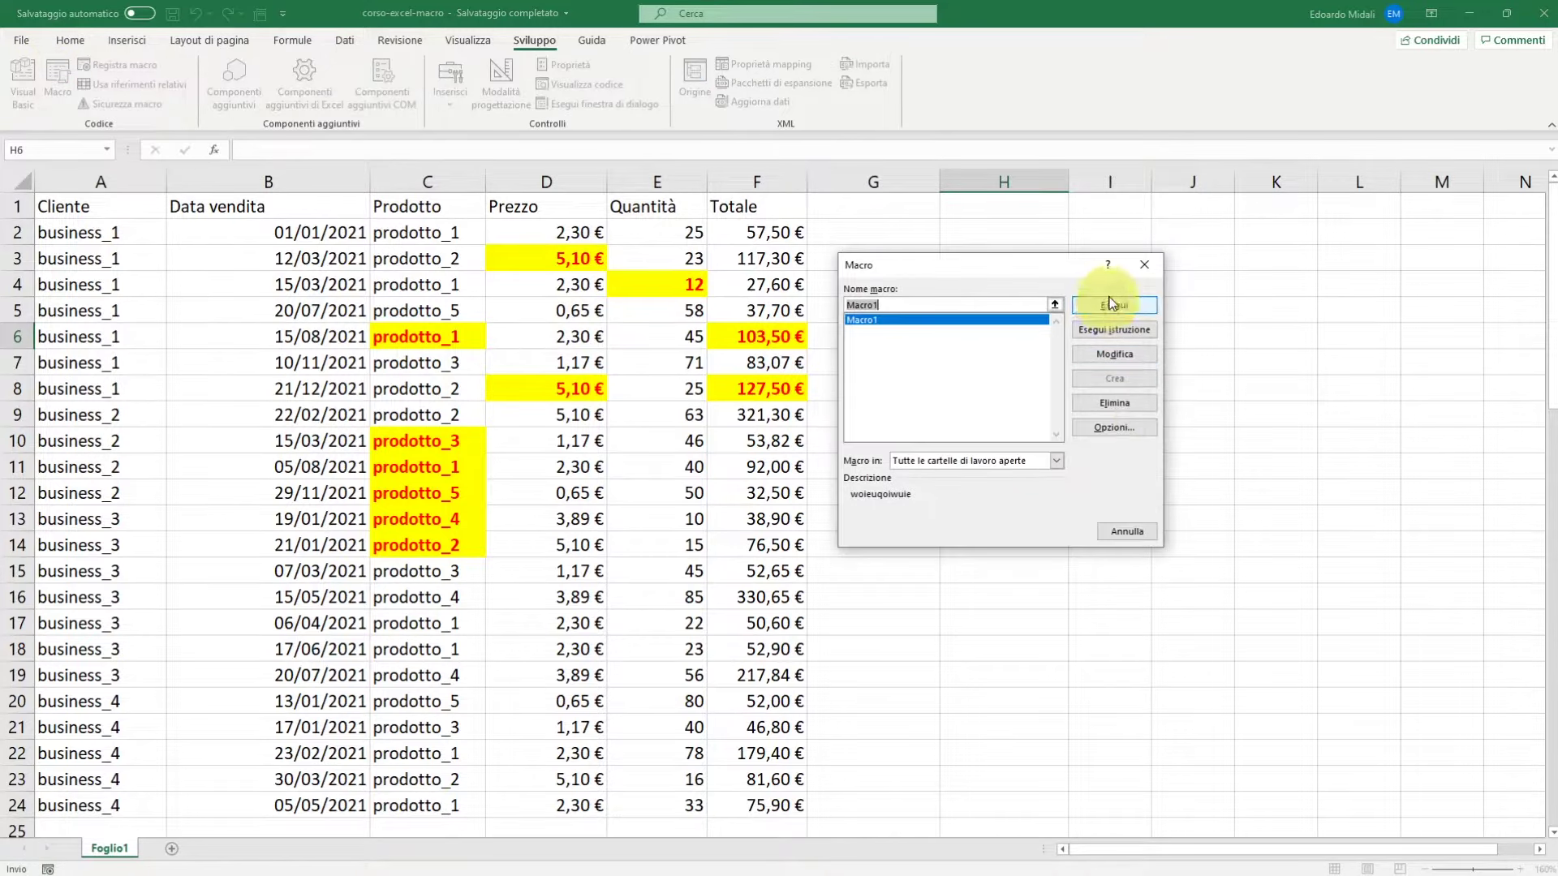
left_click(1114, 305)
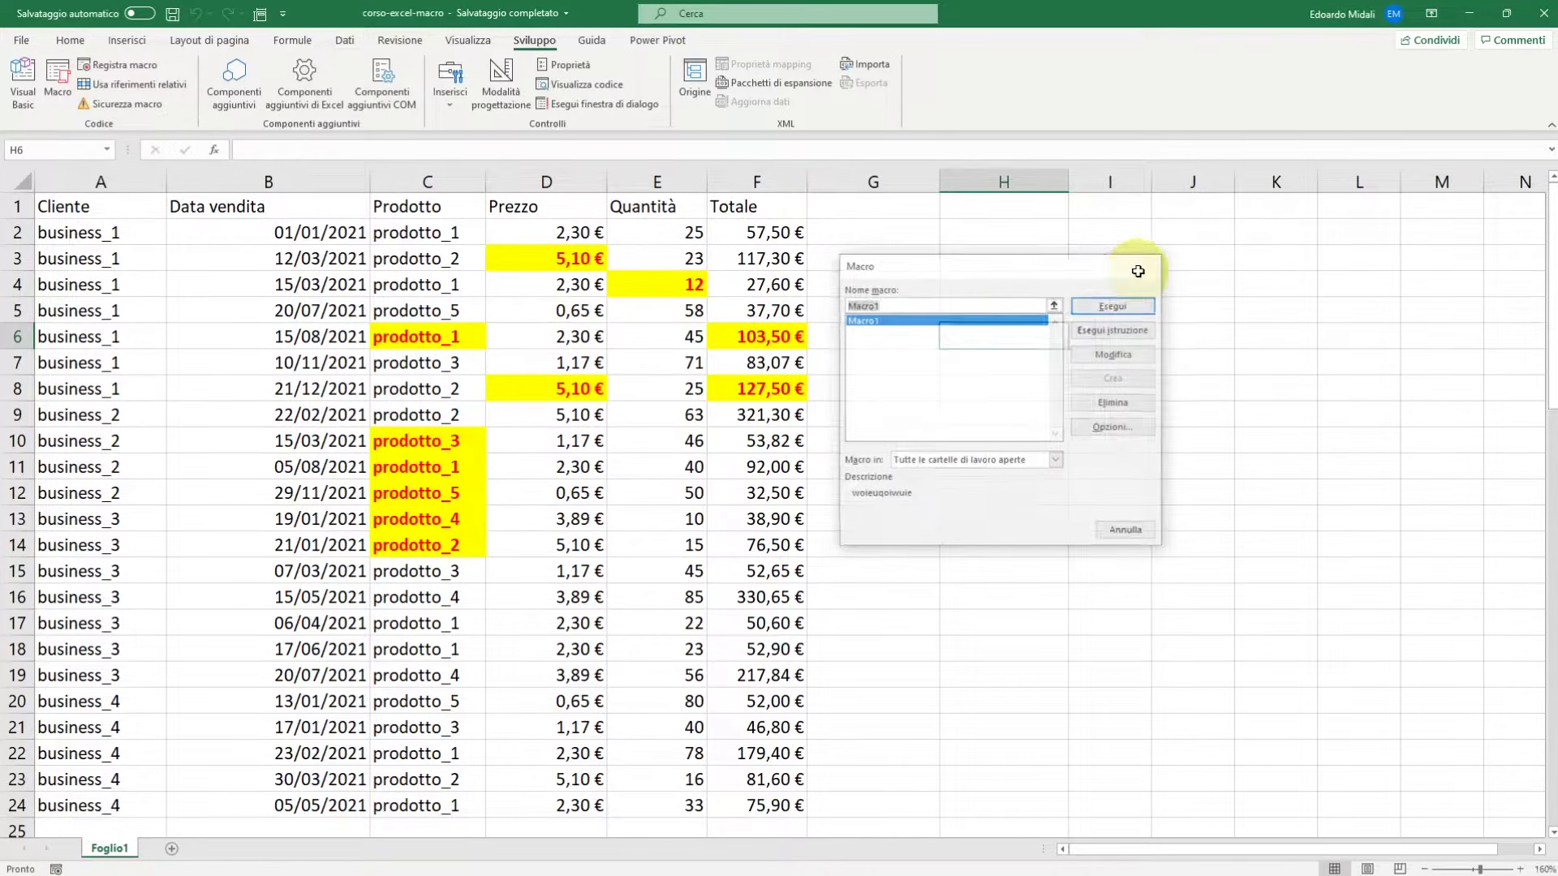
left_click(22, 40)
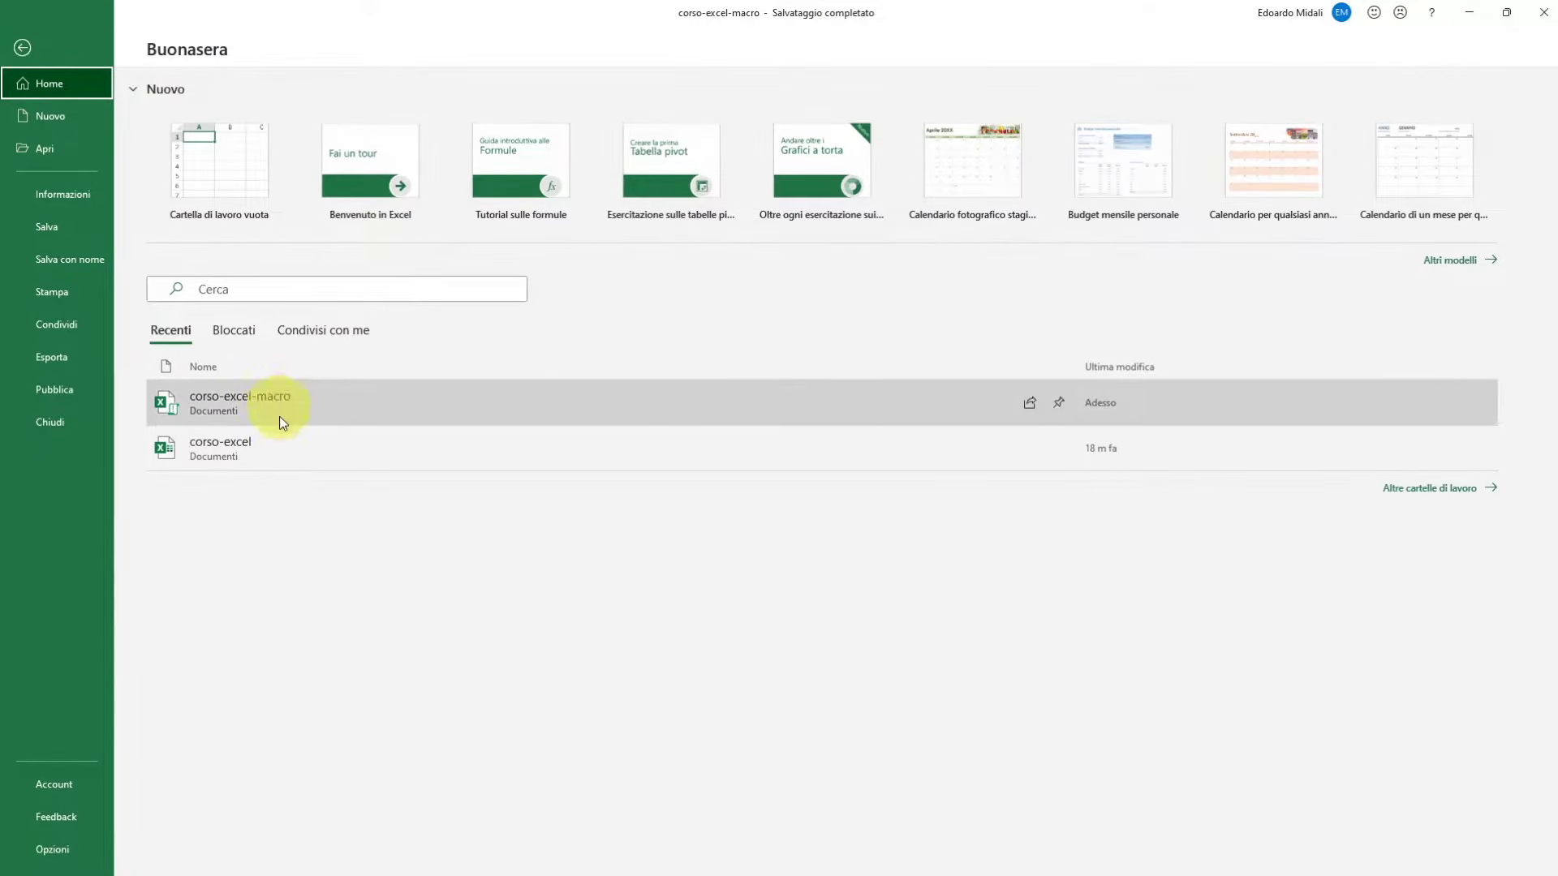
left_click(277, 455)
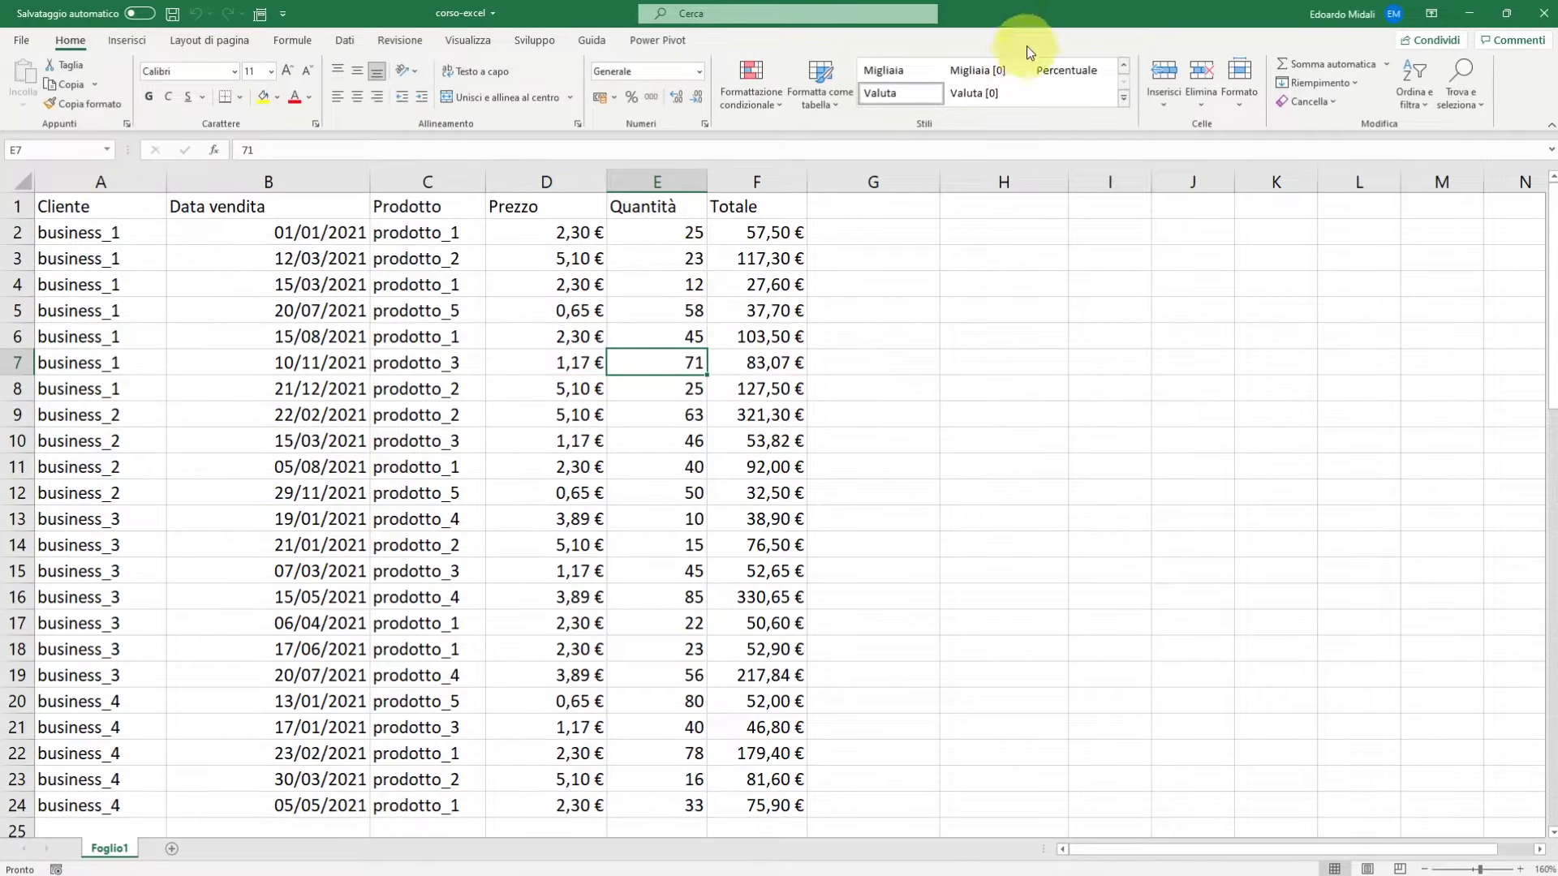
left_click_drag(1029, 18, 974, 0)
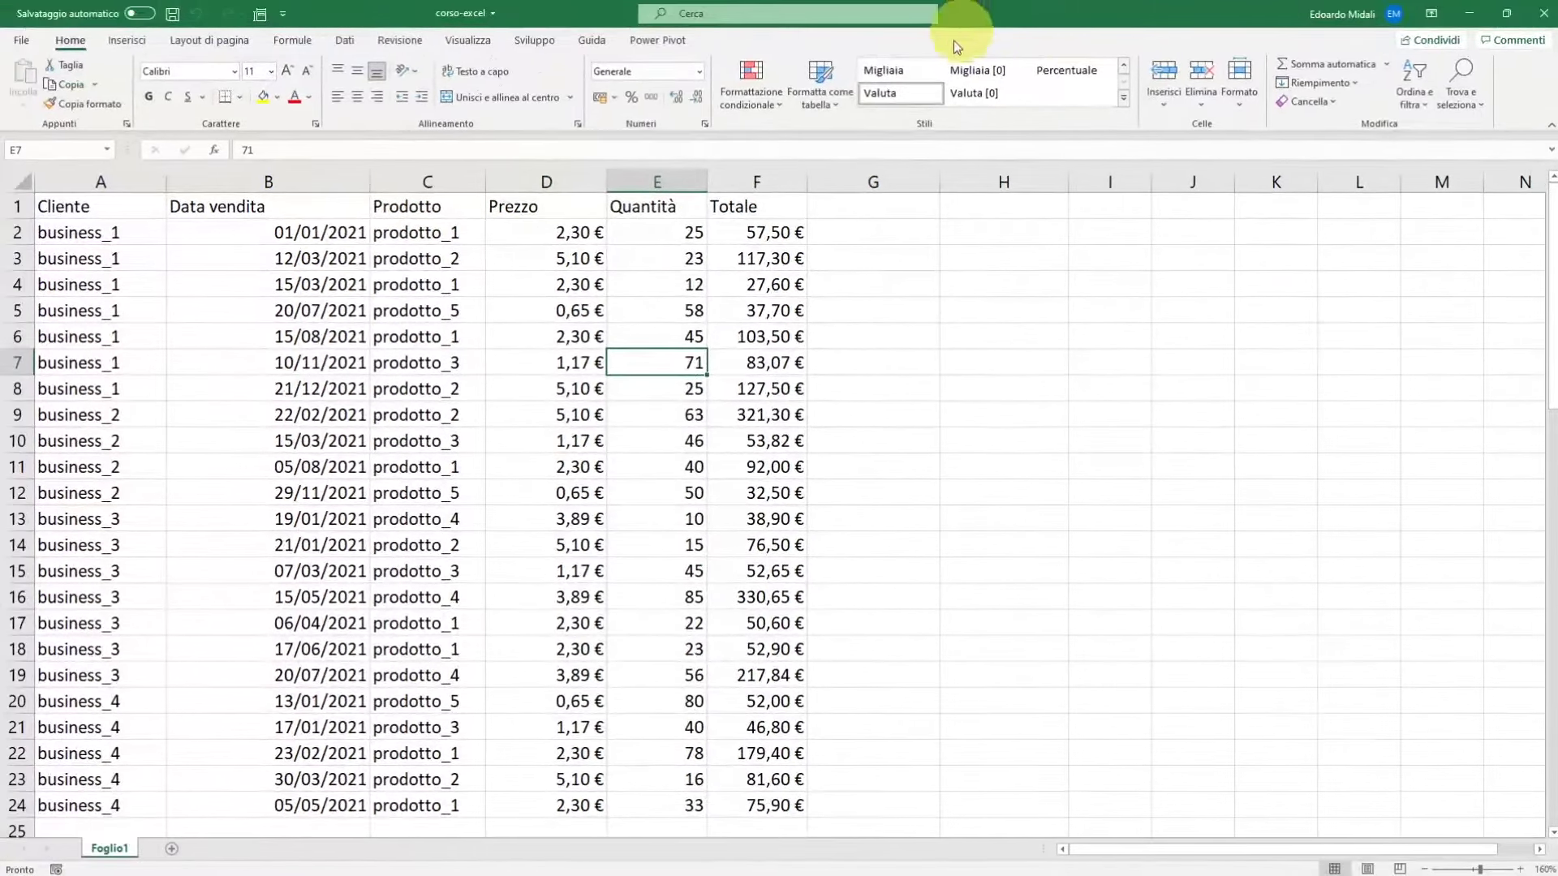
Run Macro1 on cell E7, toggling the macro source to this workbook and back to all workbooks
left_click(534, 39)
left_click(56, 81)
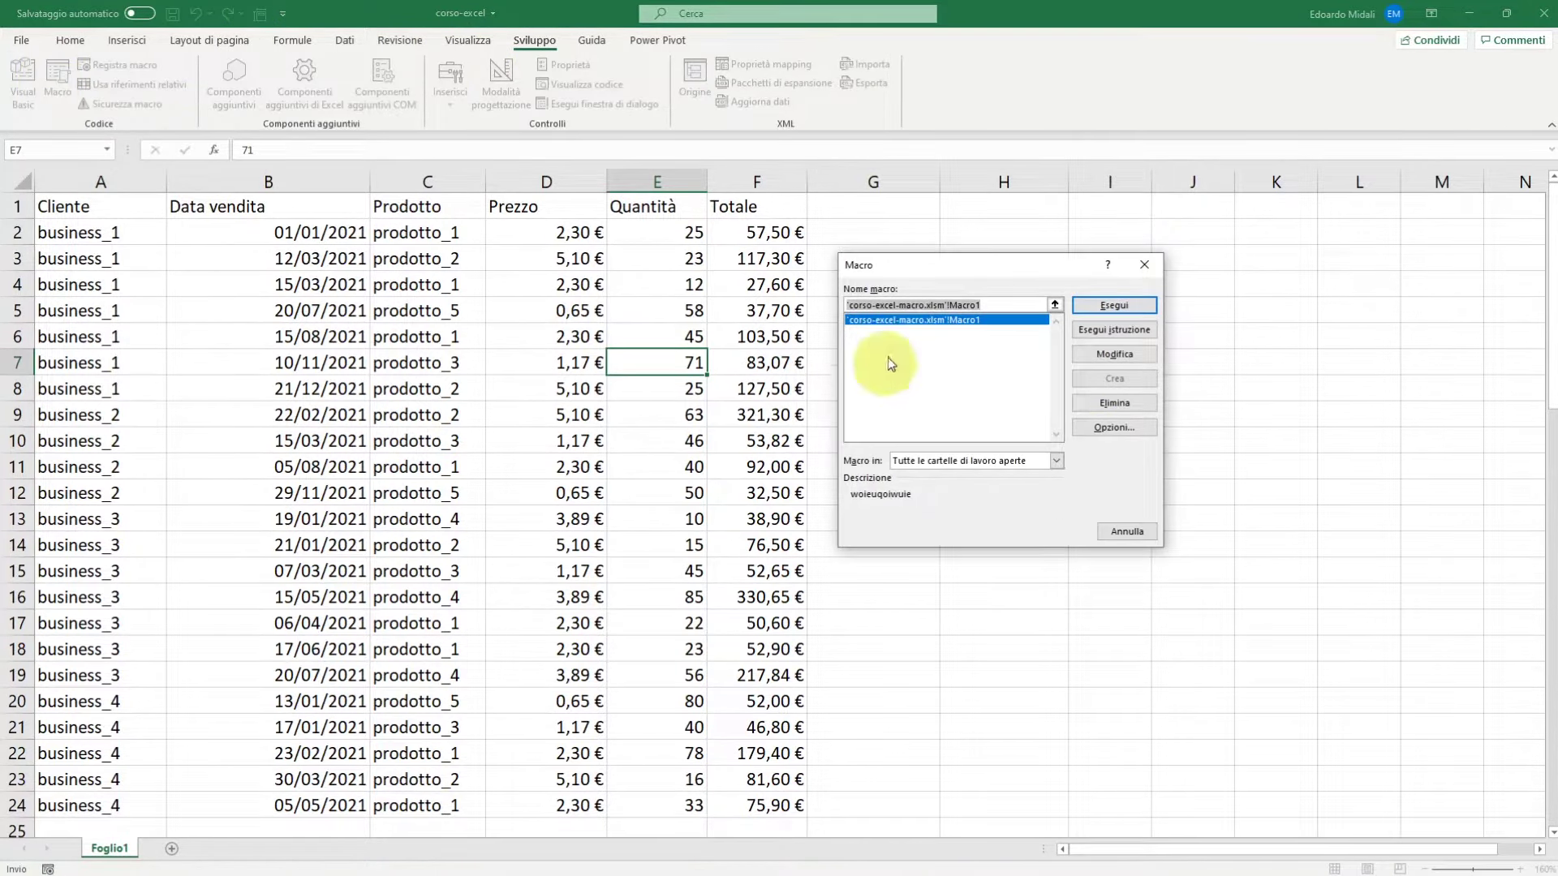
left_click_drag(980, 271, 1030, 294)
left_click(1047, 345)
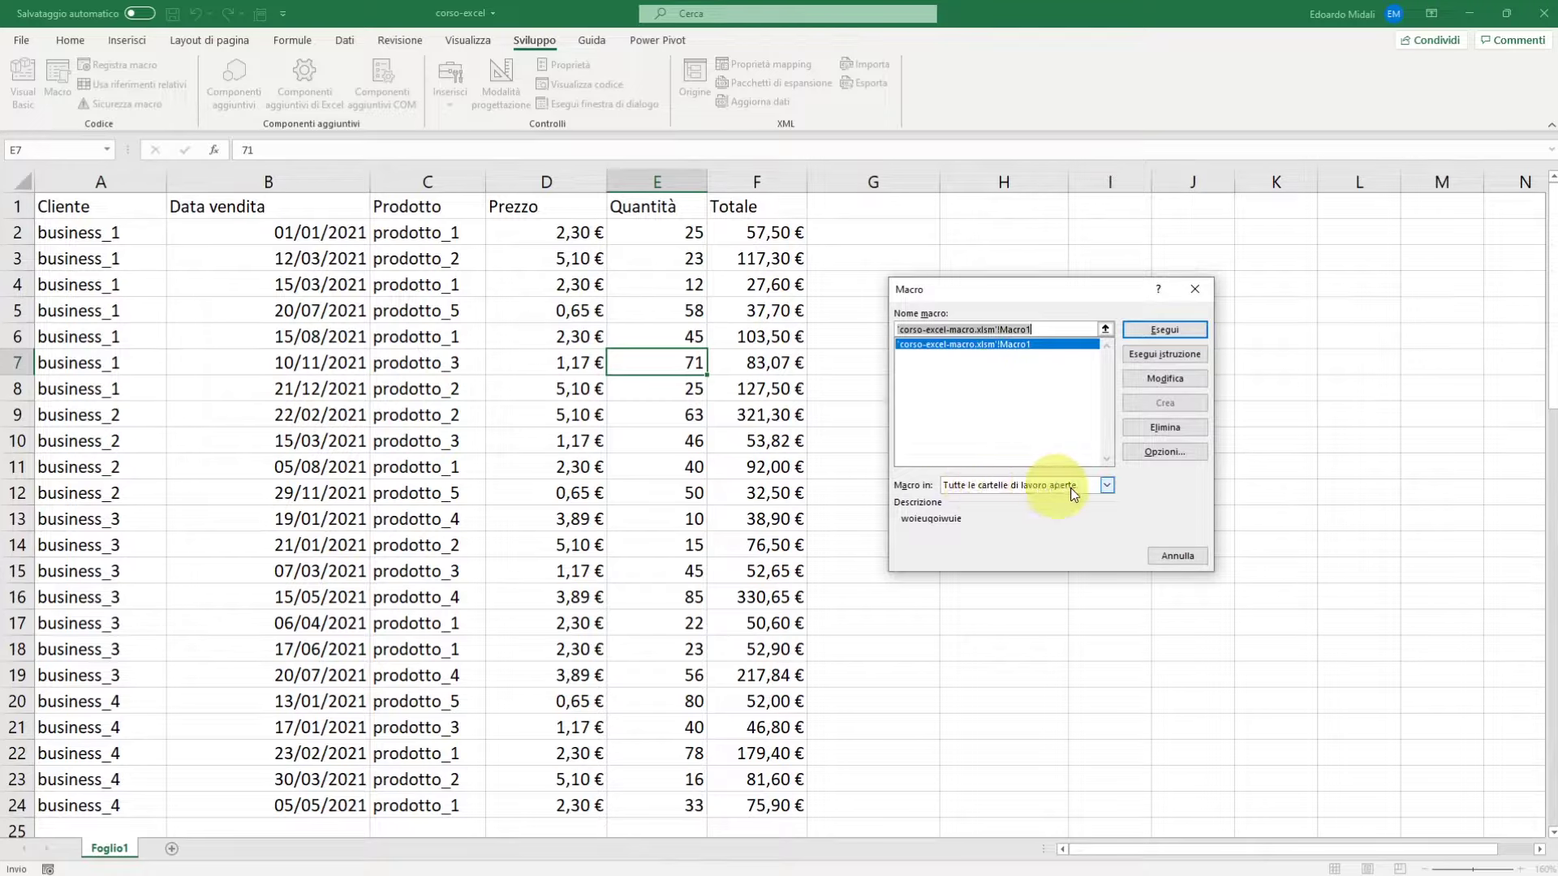
left_click(967, 346)
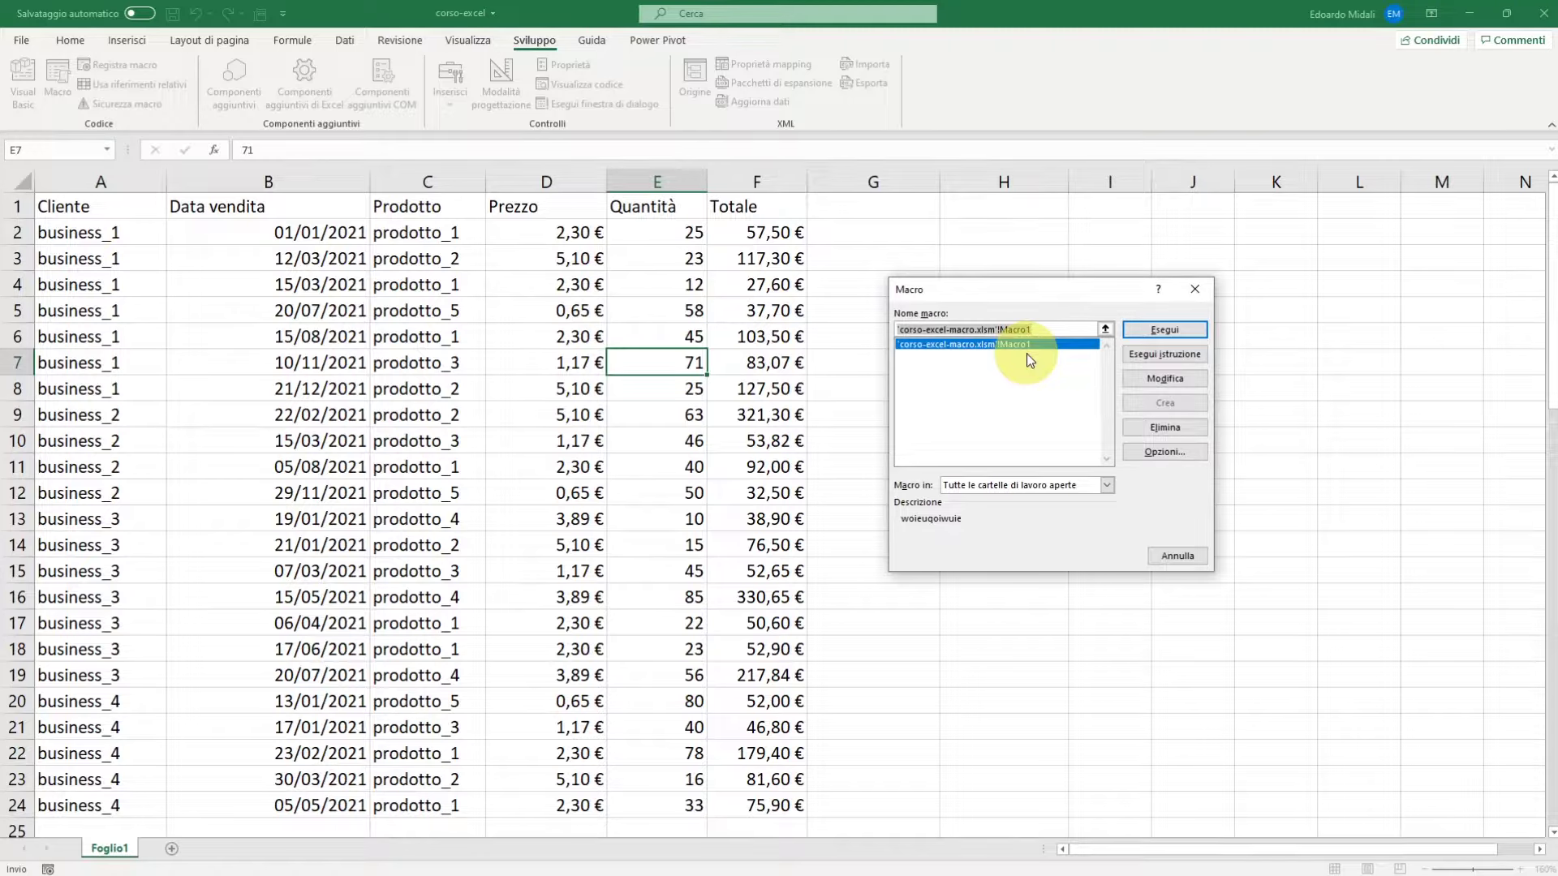
left_click(1106, 485)
left_click(1060, 512)
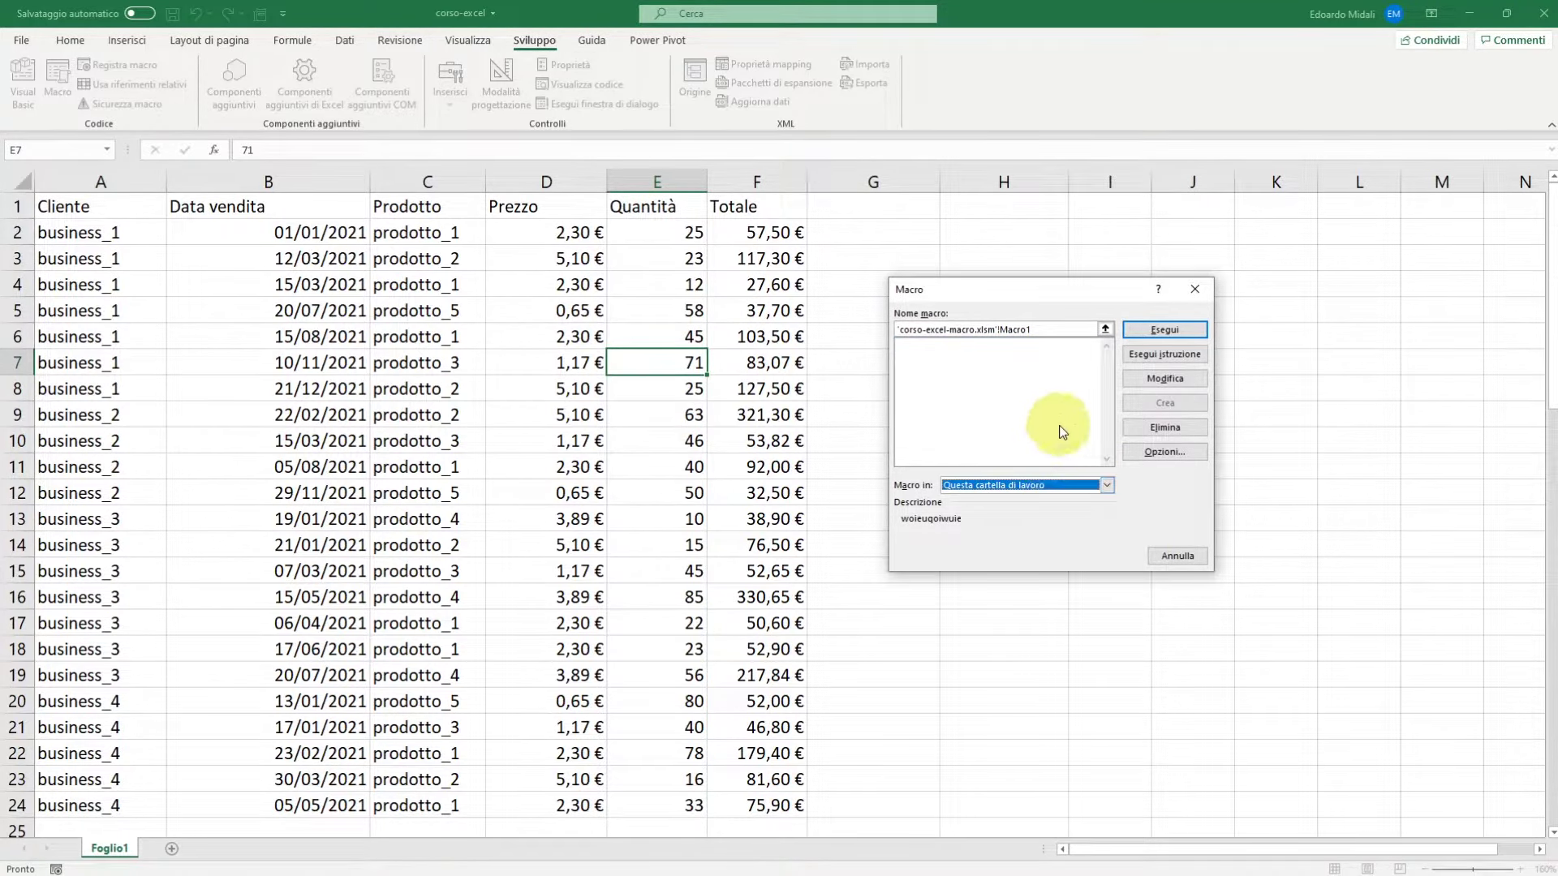
left_click(1105, 485)
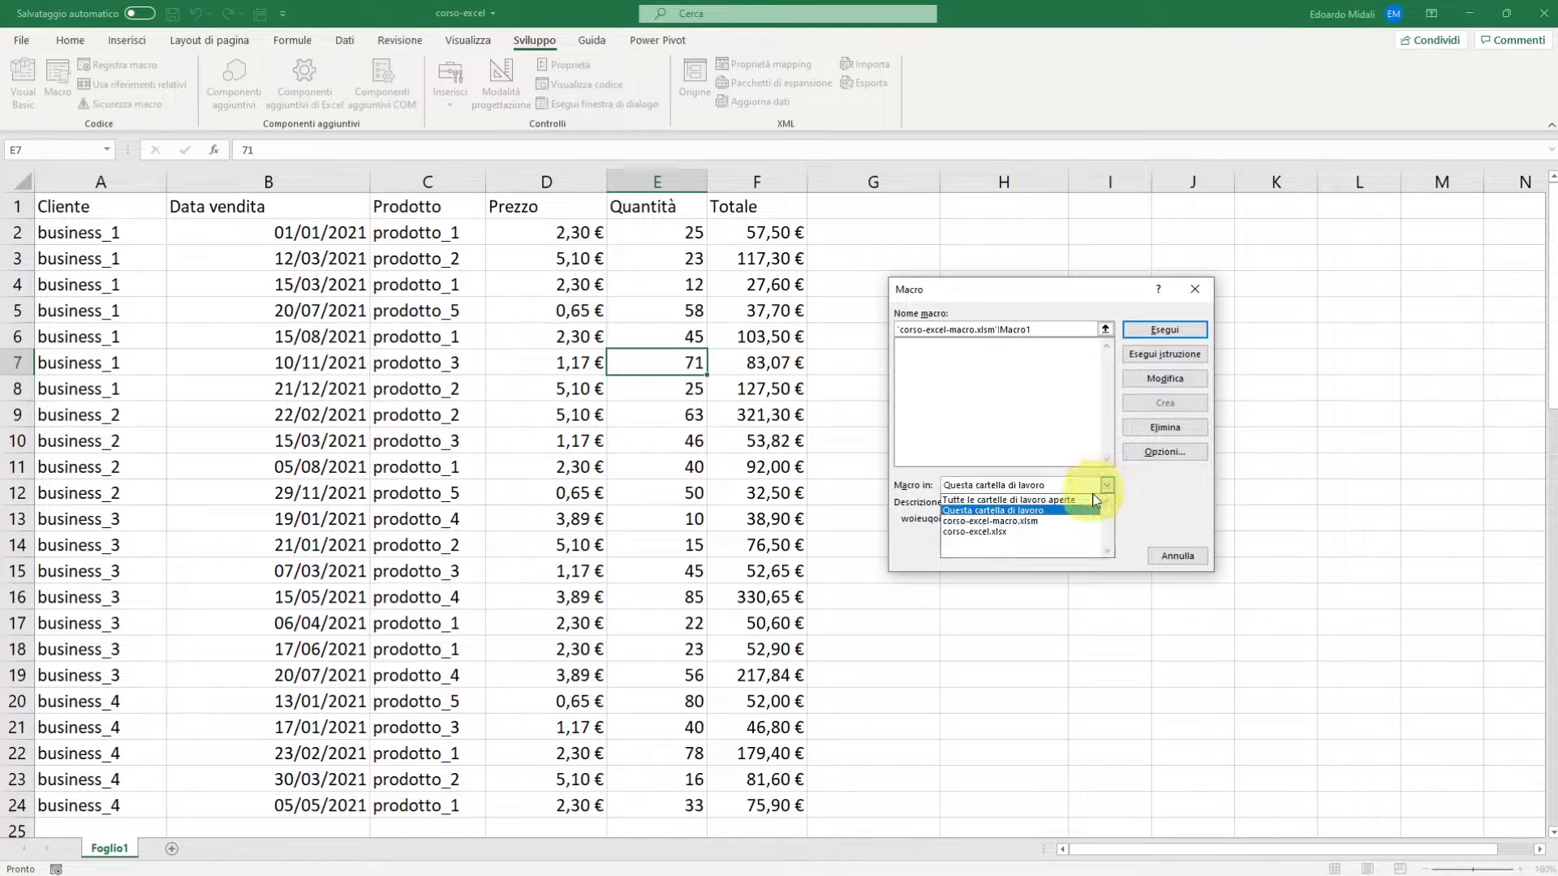
left_click(1092, 499)
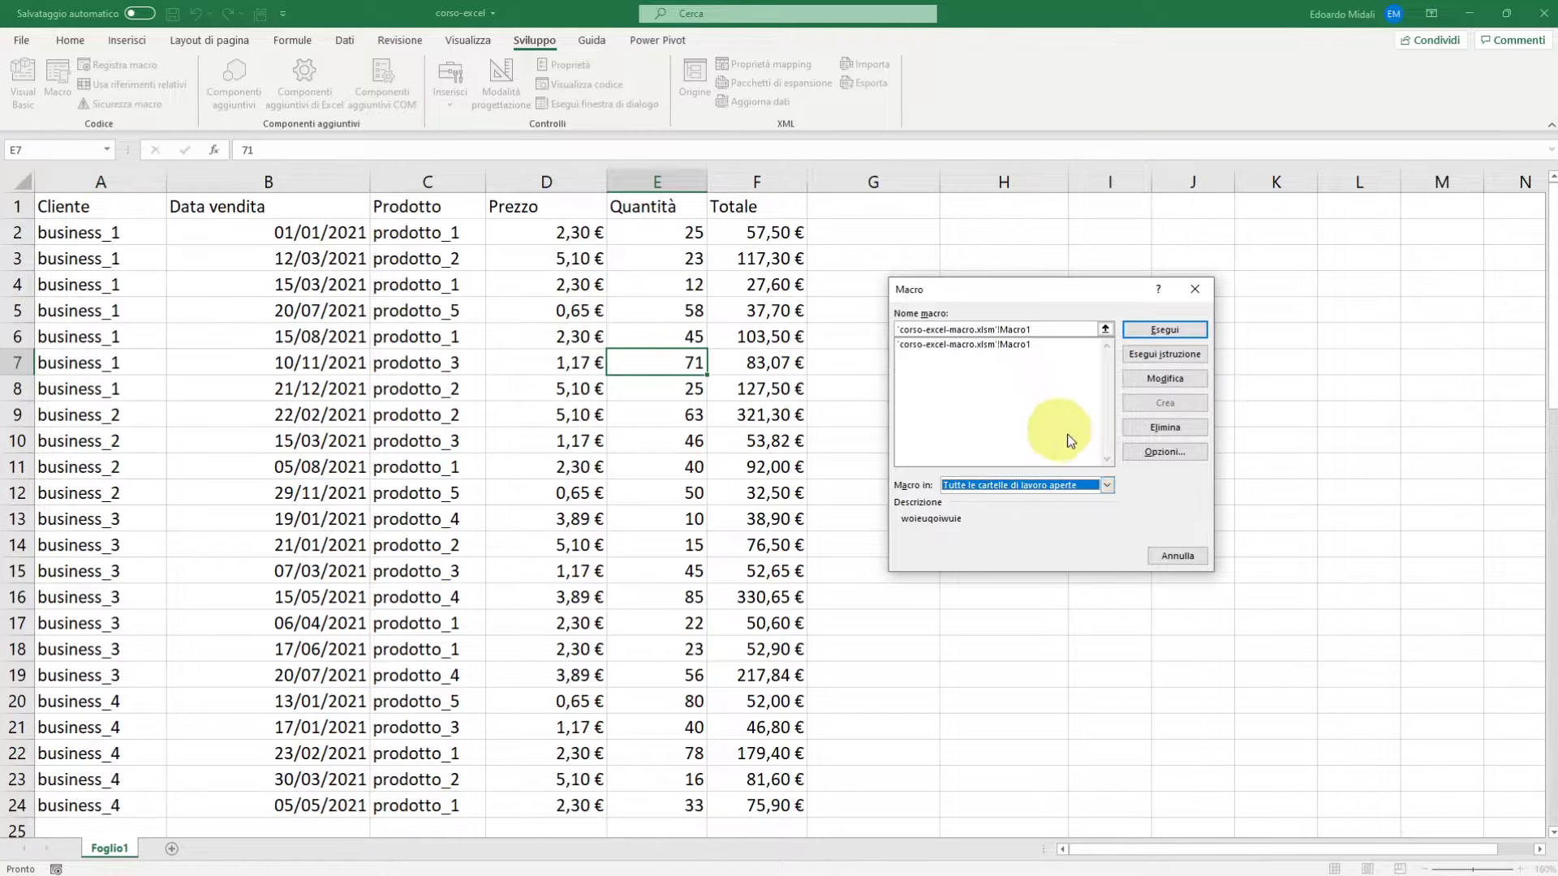
left_click(1163, 331)
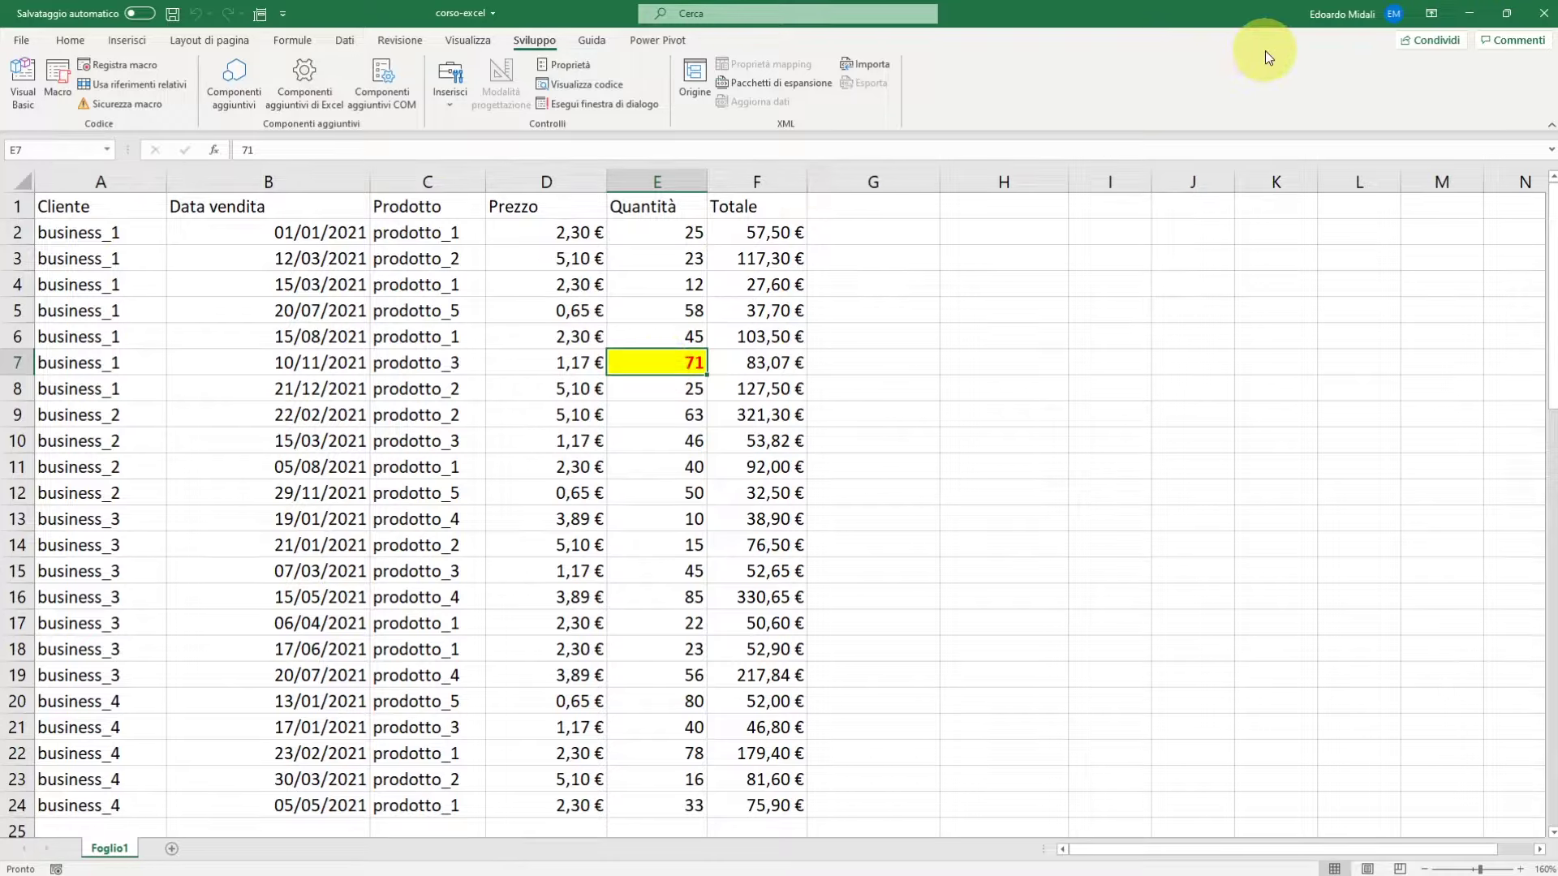
Close corso-excel without saving, then close corso-excel-macro
left_click(1543, 13)
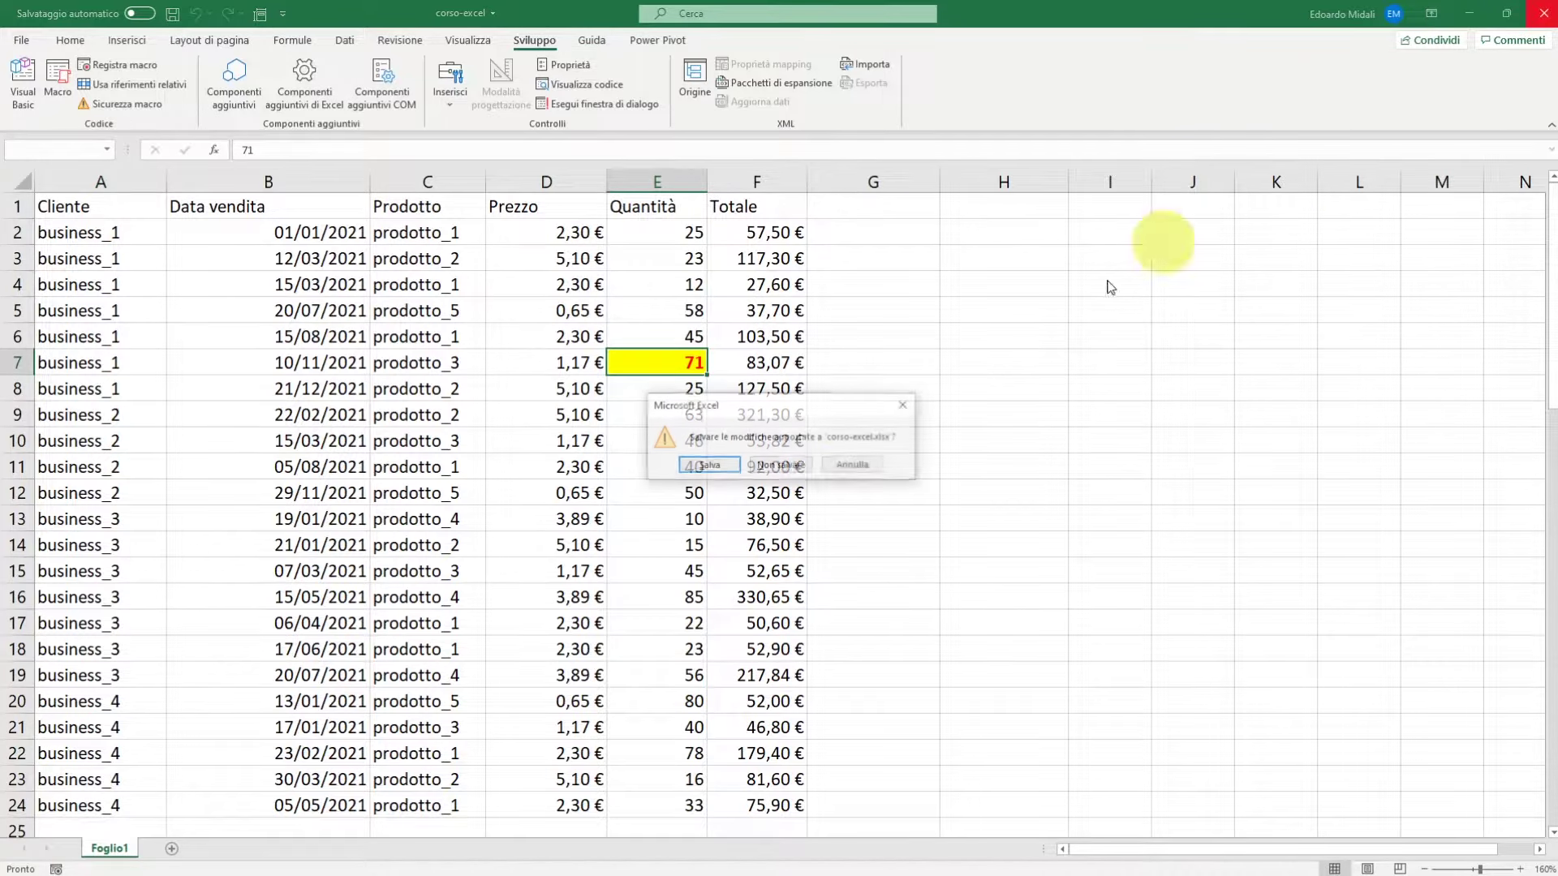
left_click(760, 468)
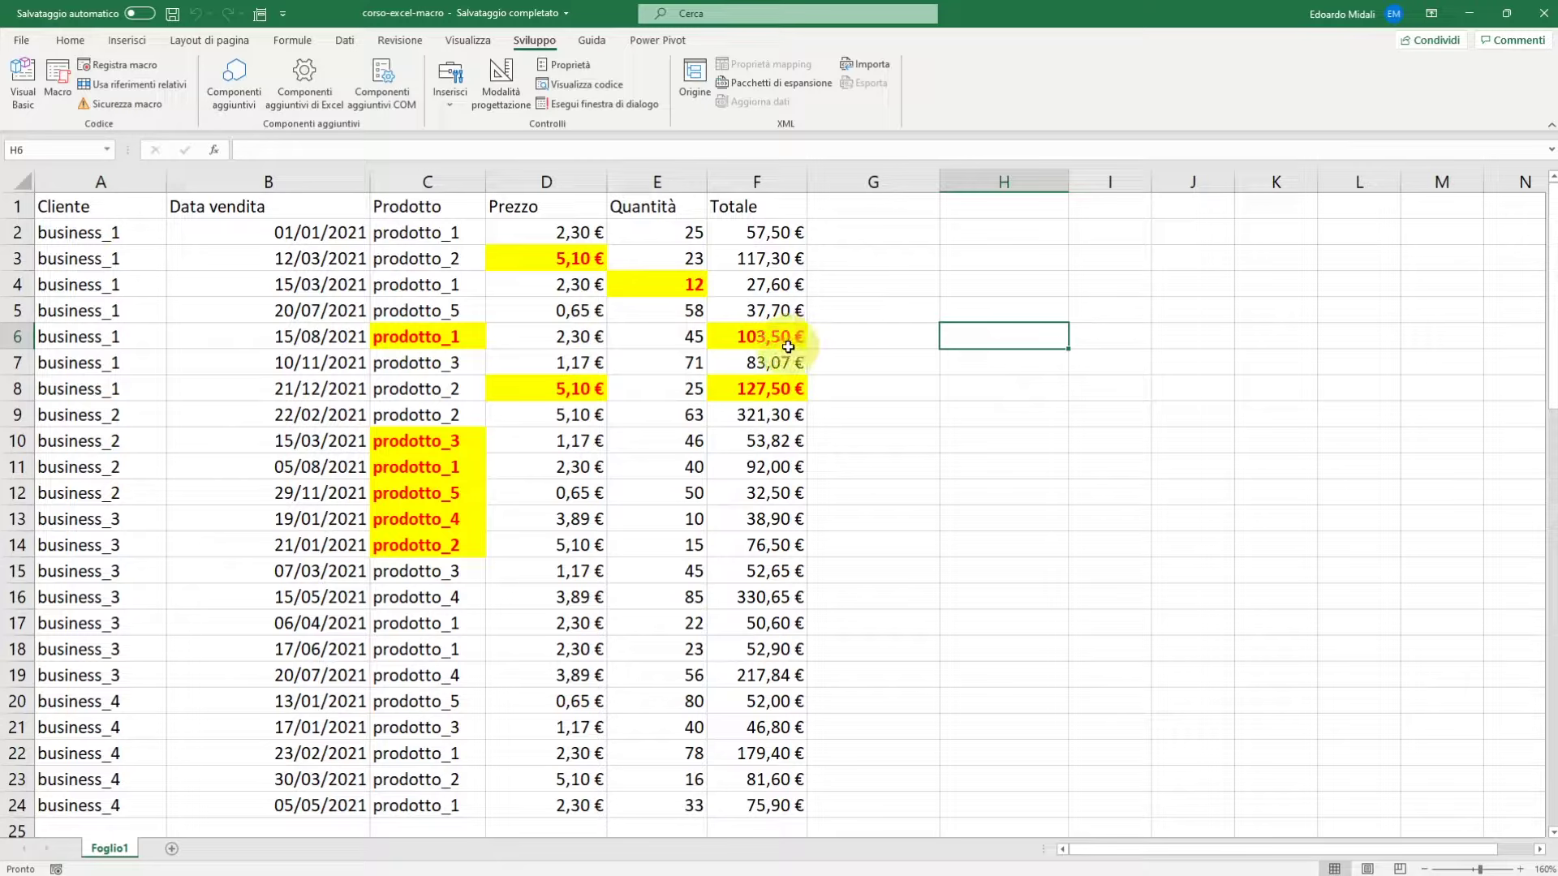
left_click(1544, 13)
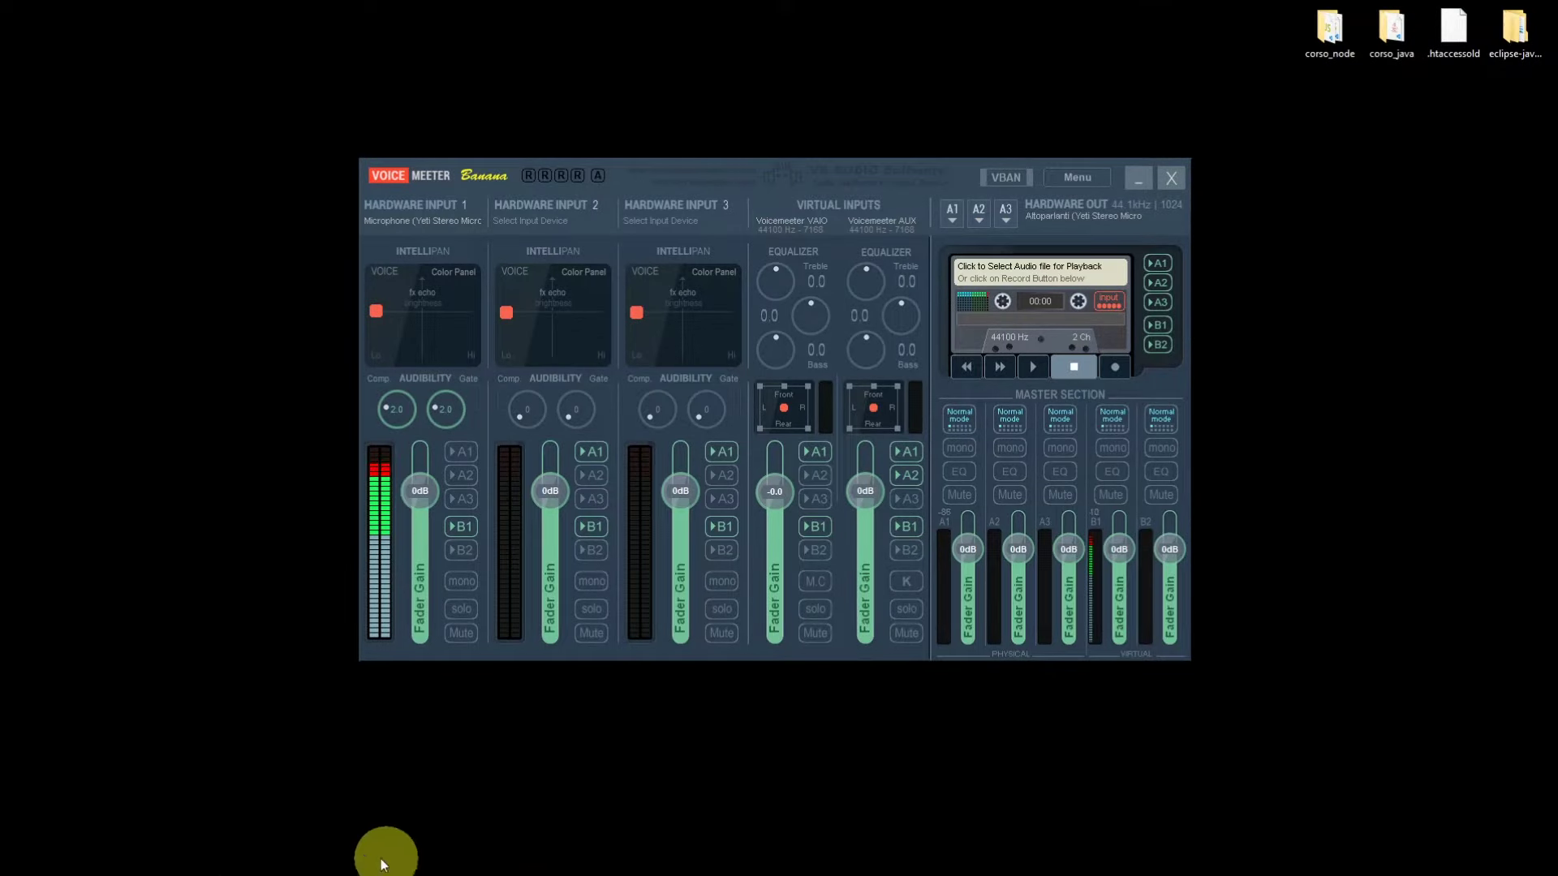
Reopen corso-excel-macro from the Documents folder
double_click(1035, 458)
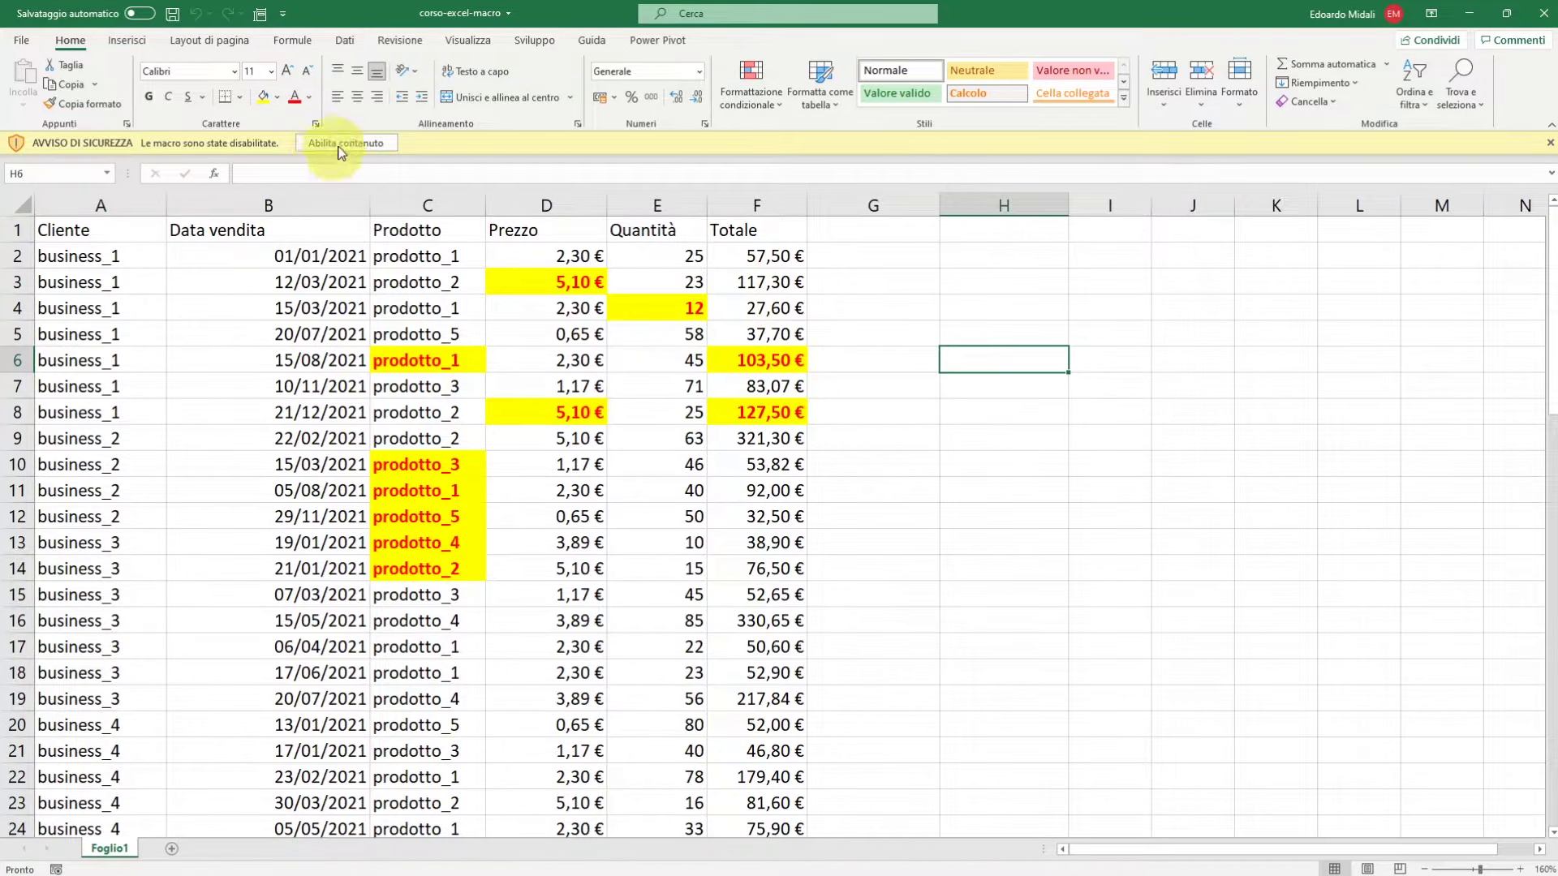
Enable the workbook's macros and select several ranges in columns G and H
left_click(363, 151)
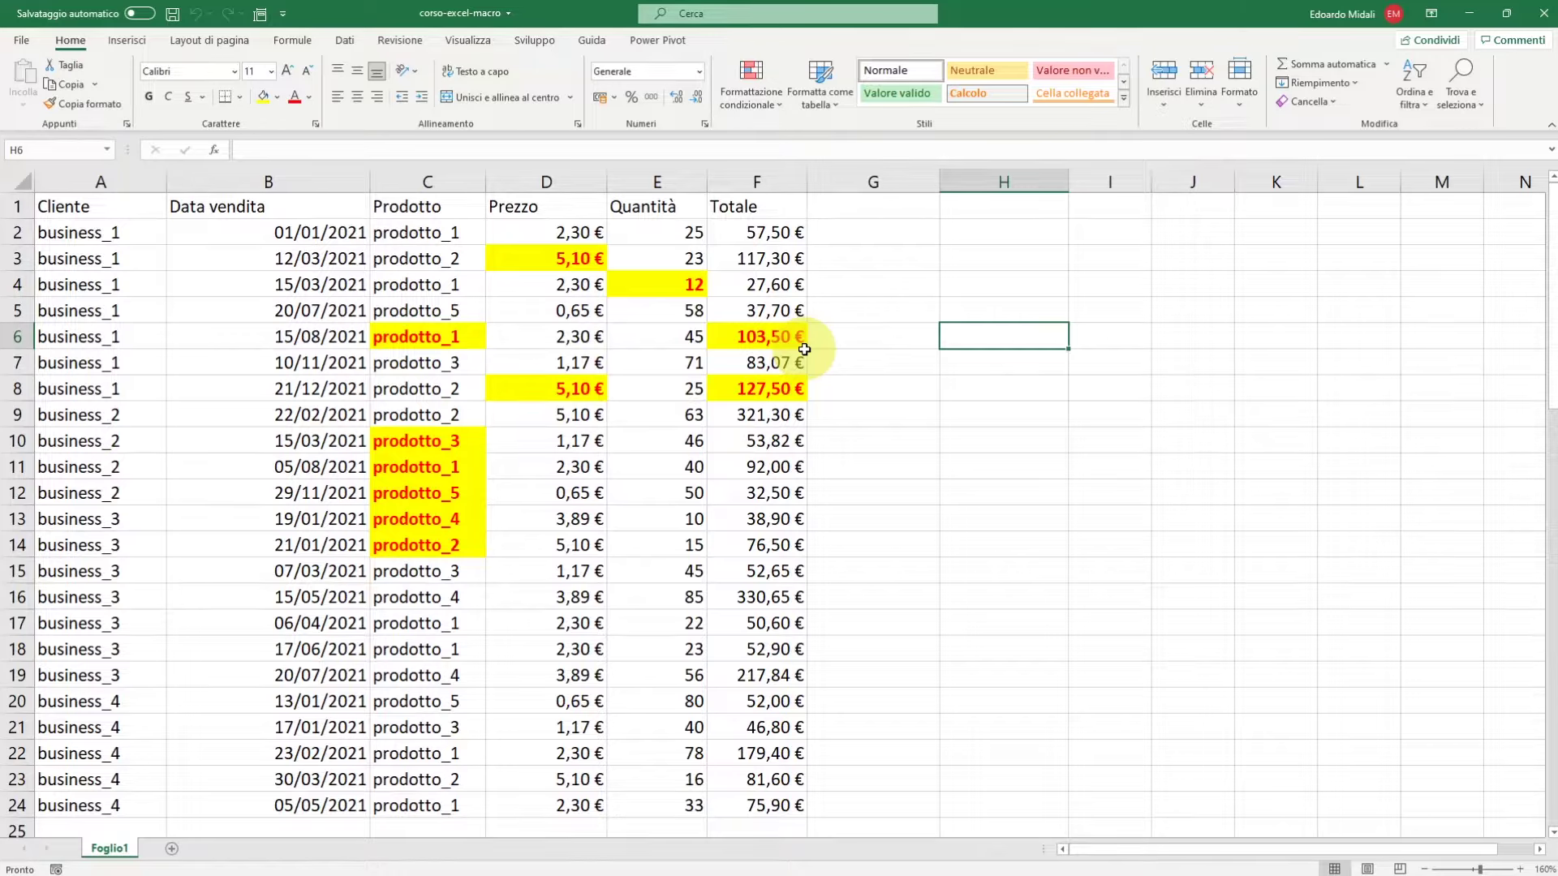
left_click_drag(885, 236, 903, 616)
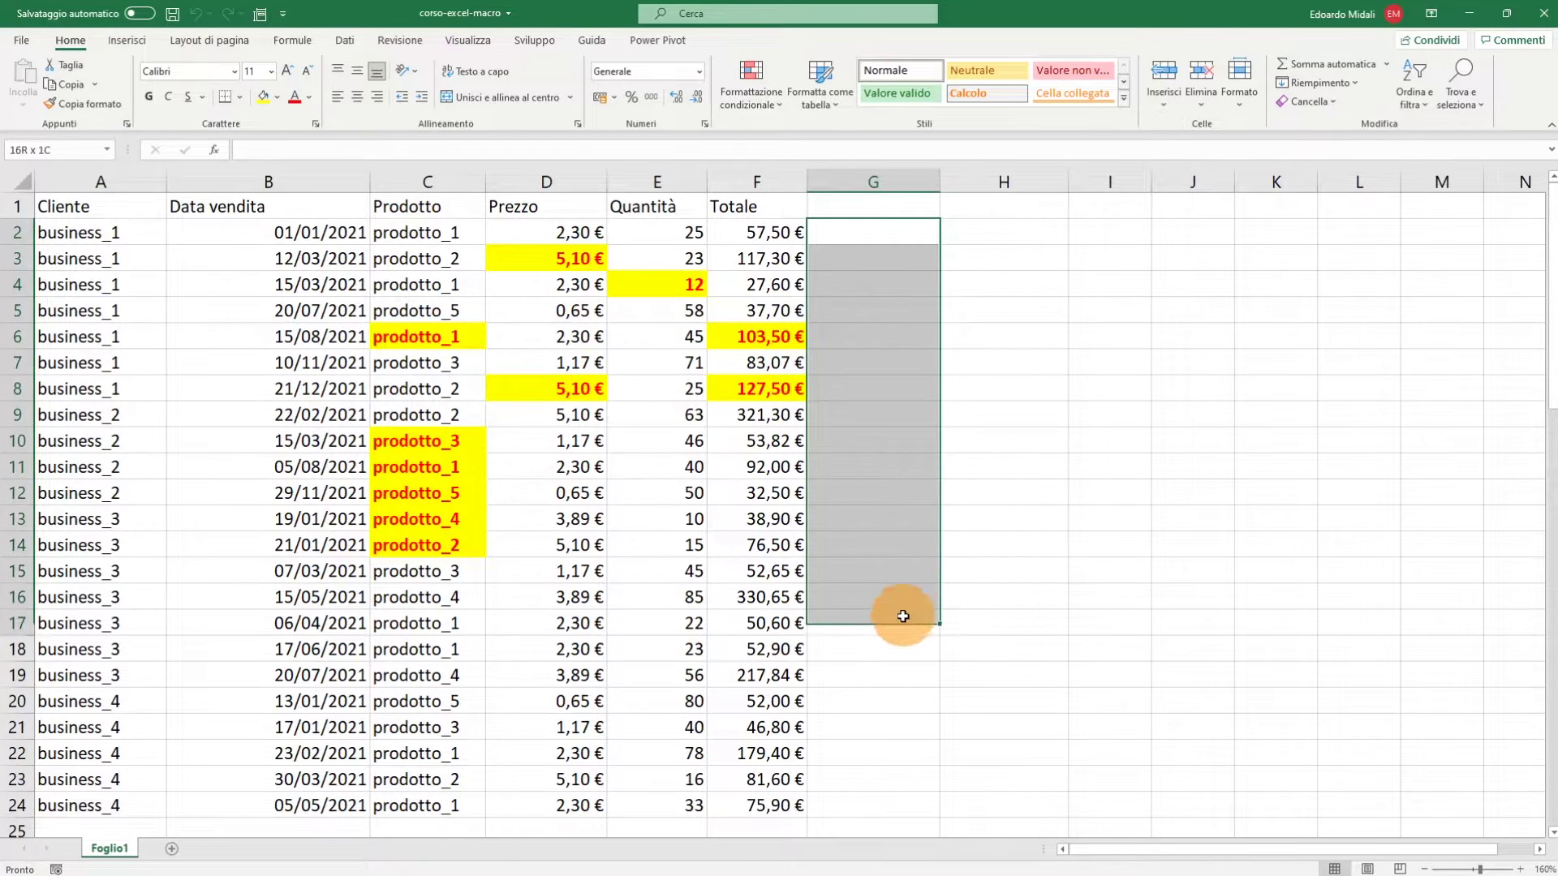
left_click_drag(925, 207, 933, 235)
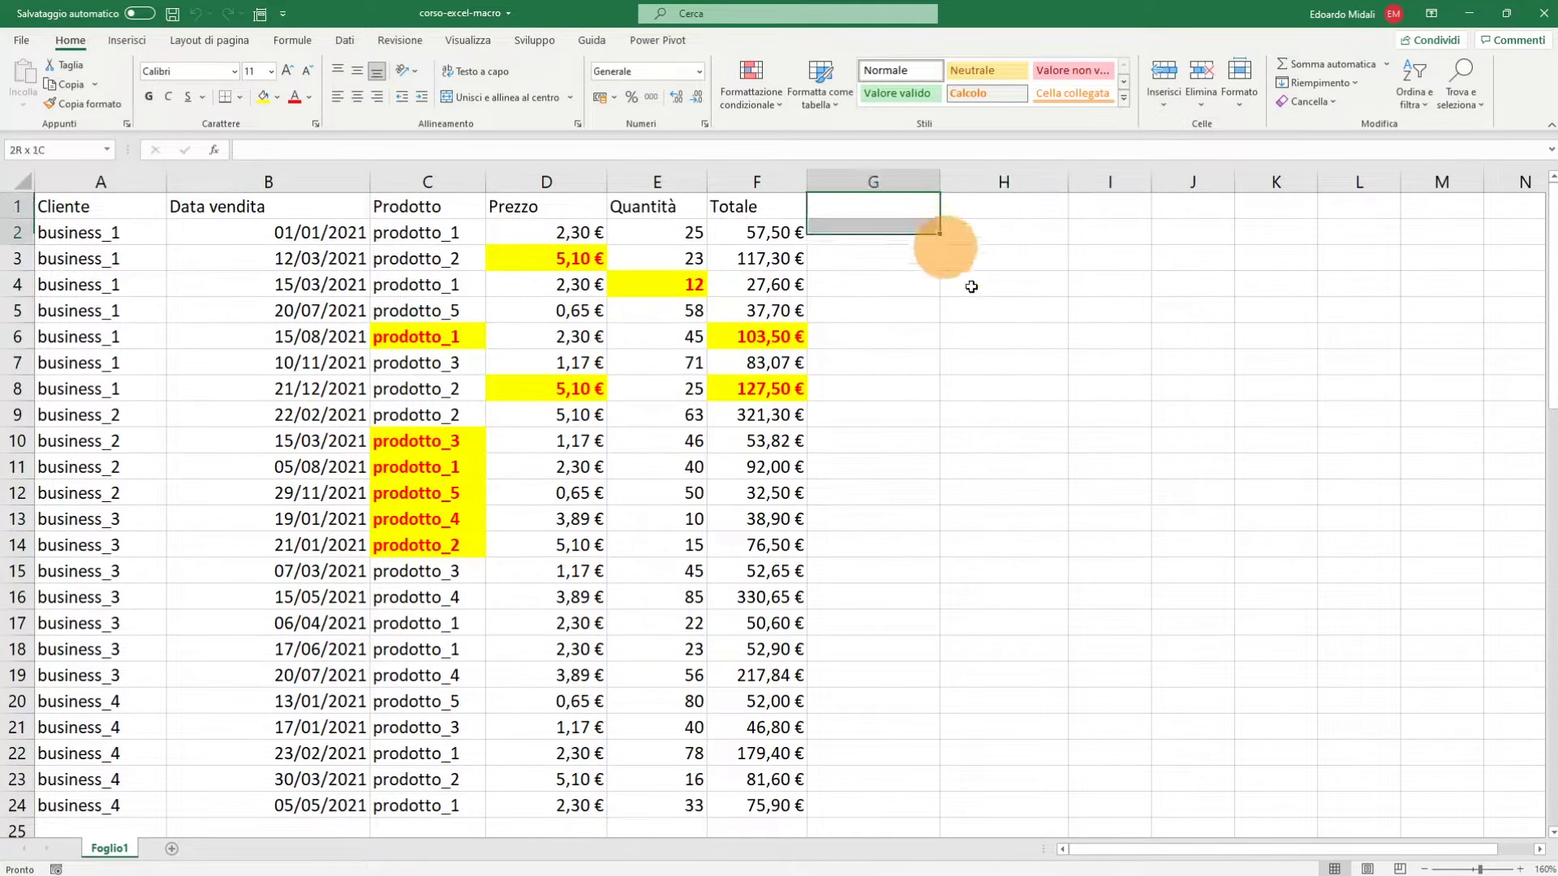
left_click_drag(972, 286, 960, 584)
left_click(1004, 493)
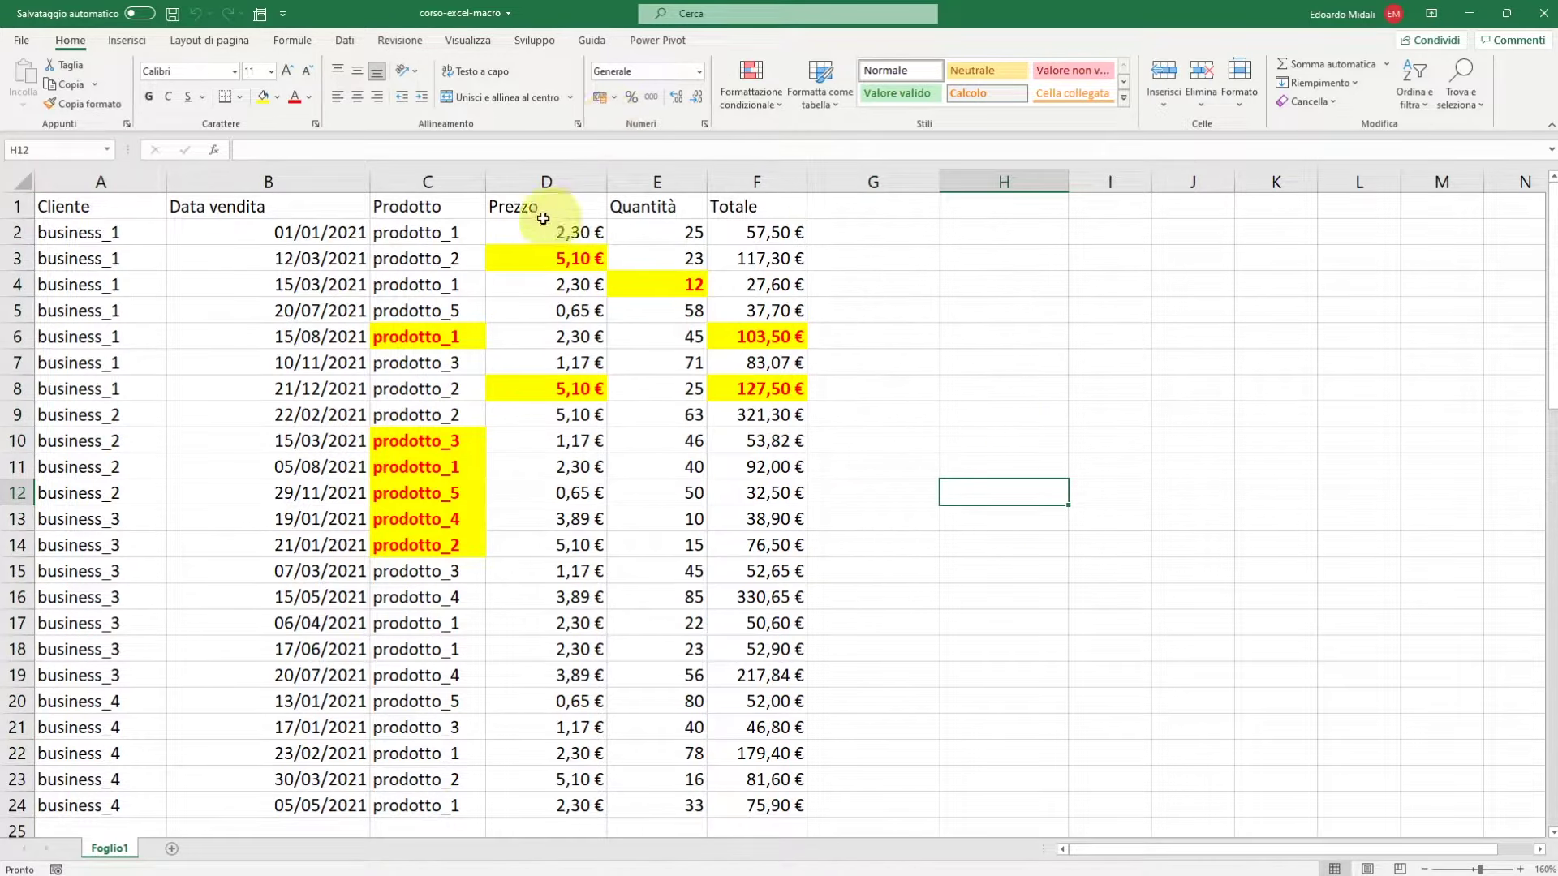
Select G1:G18 and bring up the file home page
left_click(23, 40)
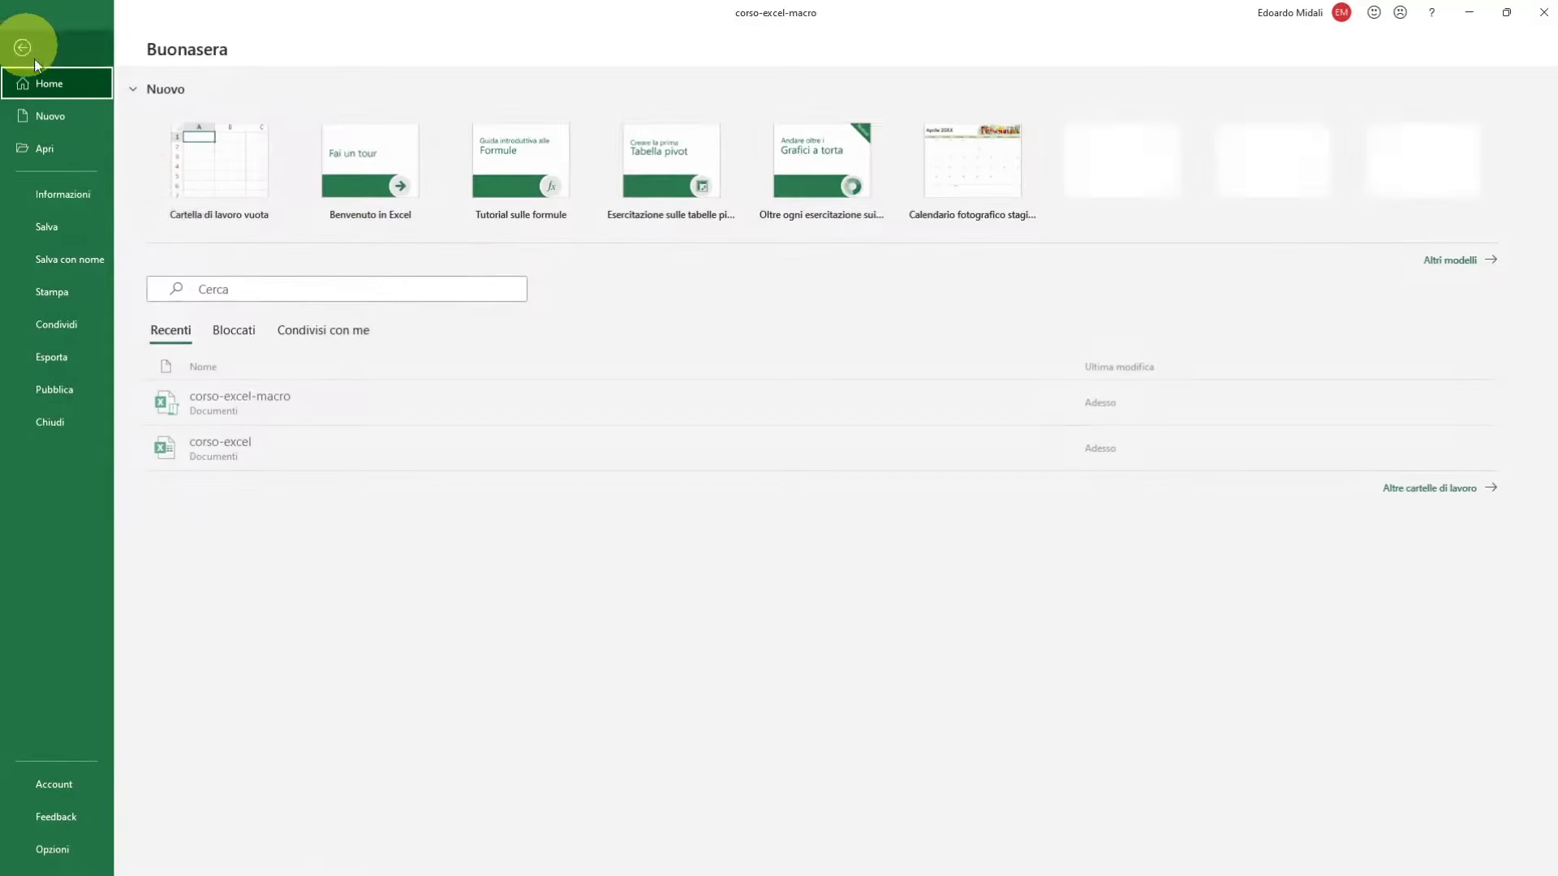
left_click(23, 47)
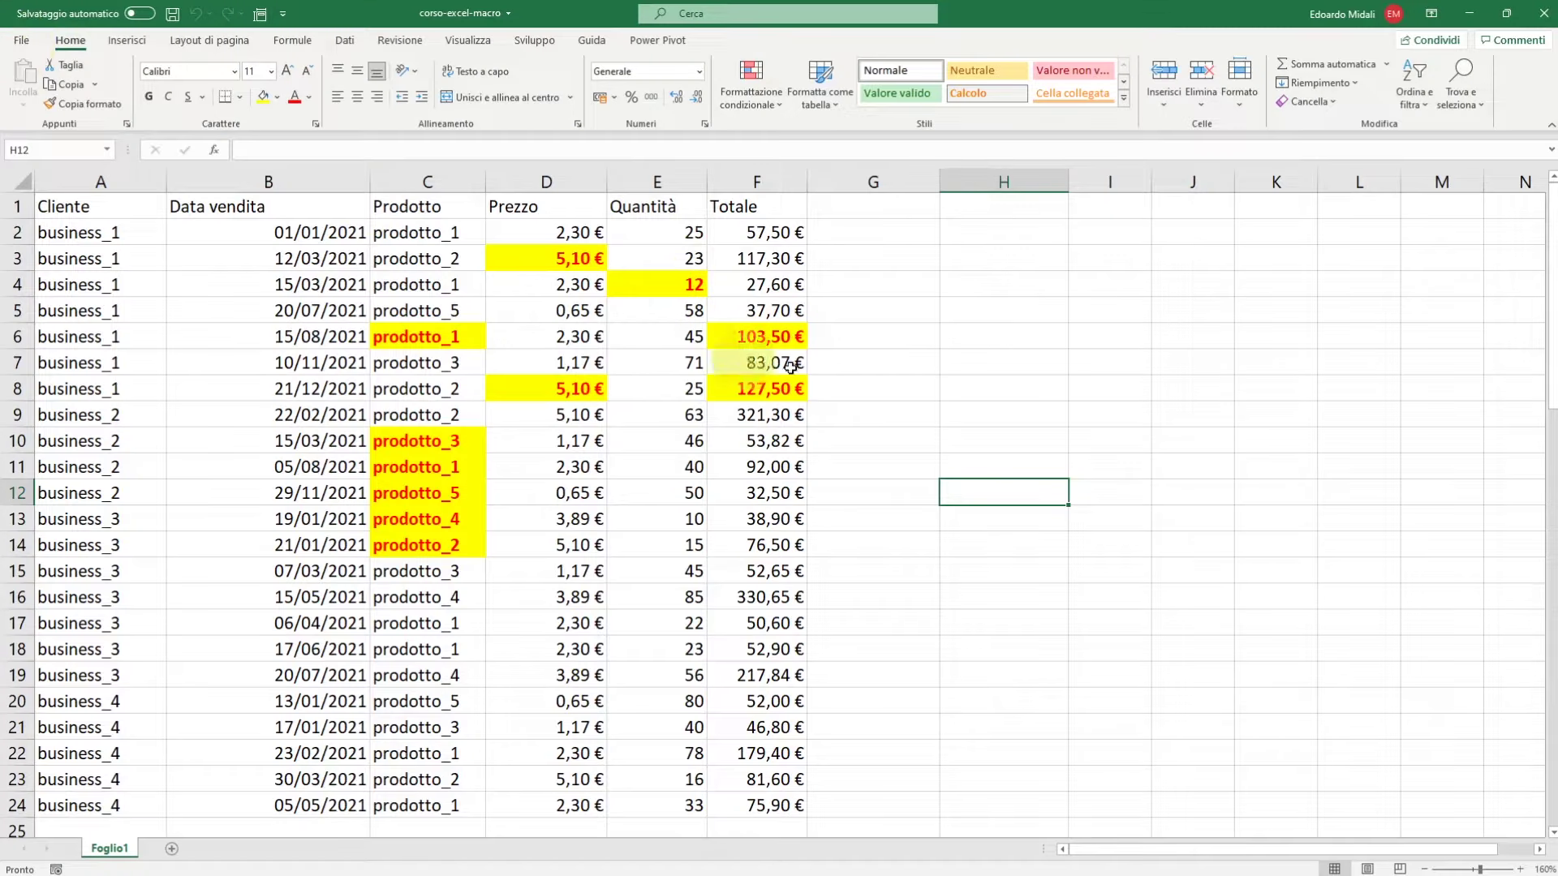
mouse_move(893, 210)
left_mouse_down()
mouse_move(889, 644)
mouse_move(886, 490)
left_mouse_up()
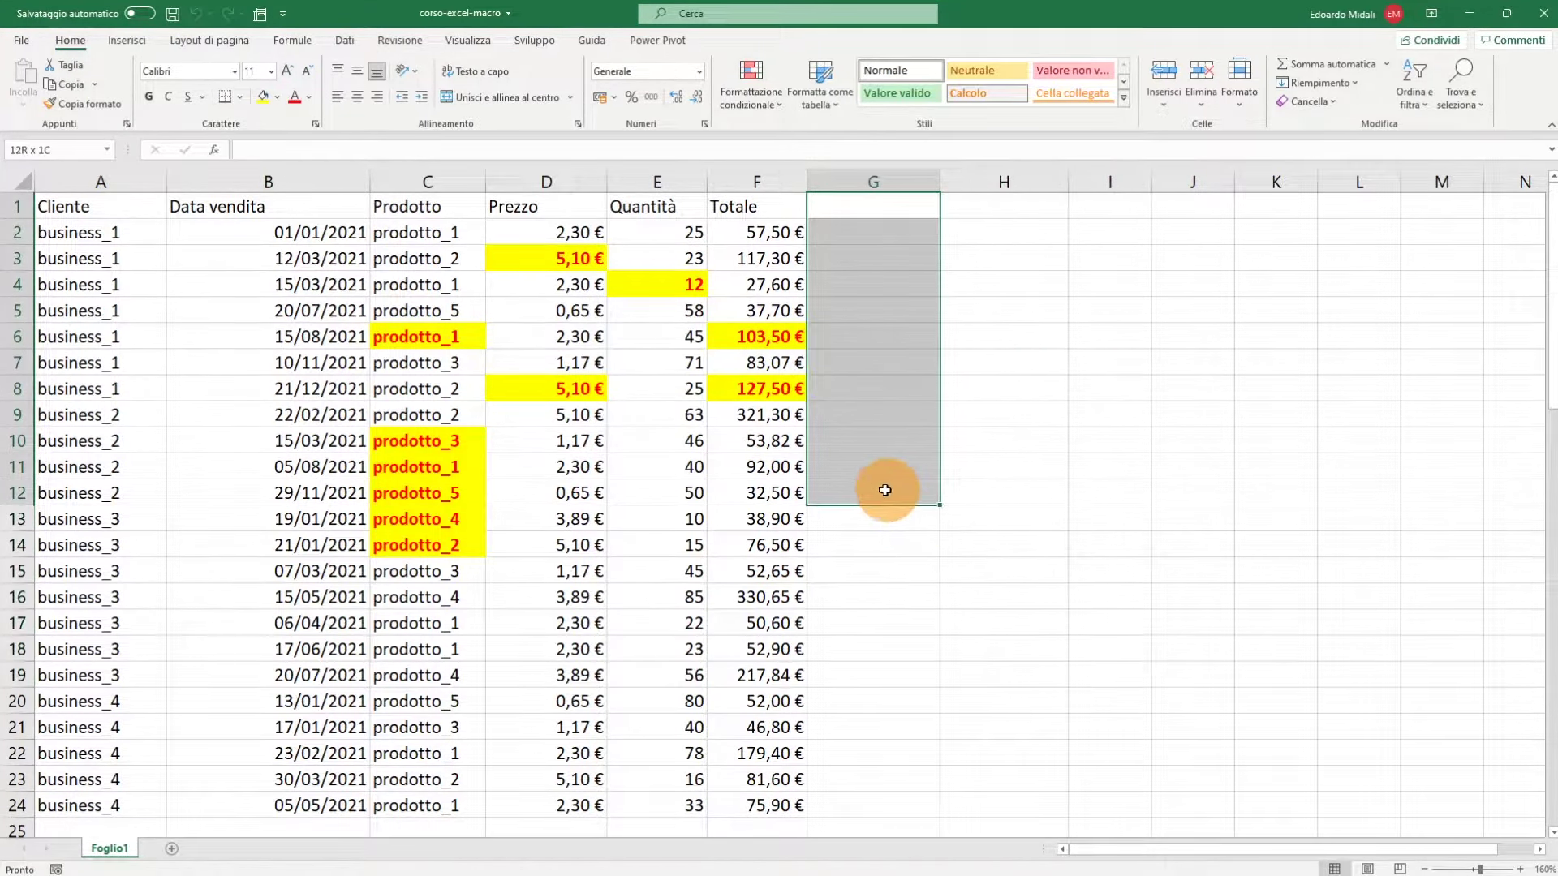
left_click(21, 40)
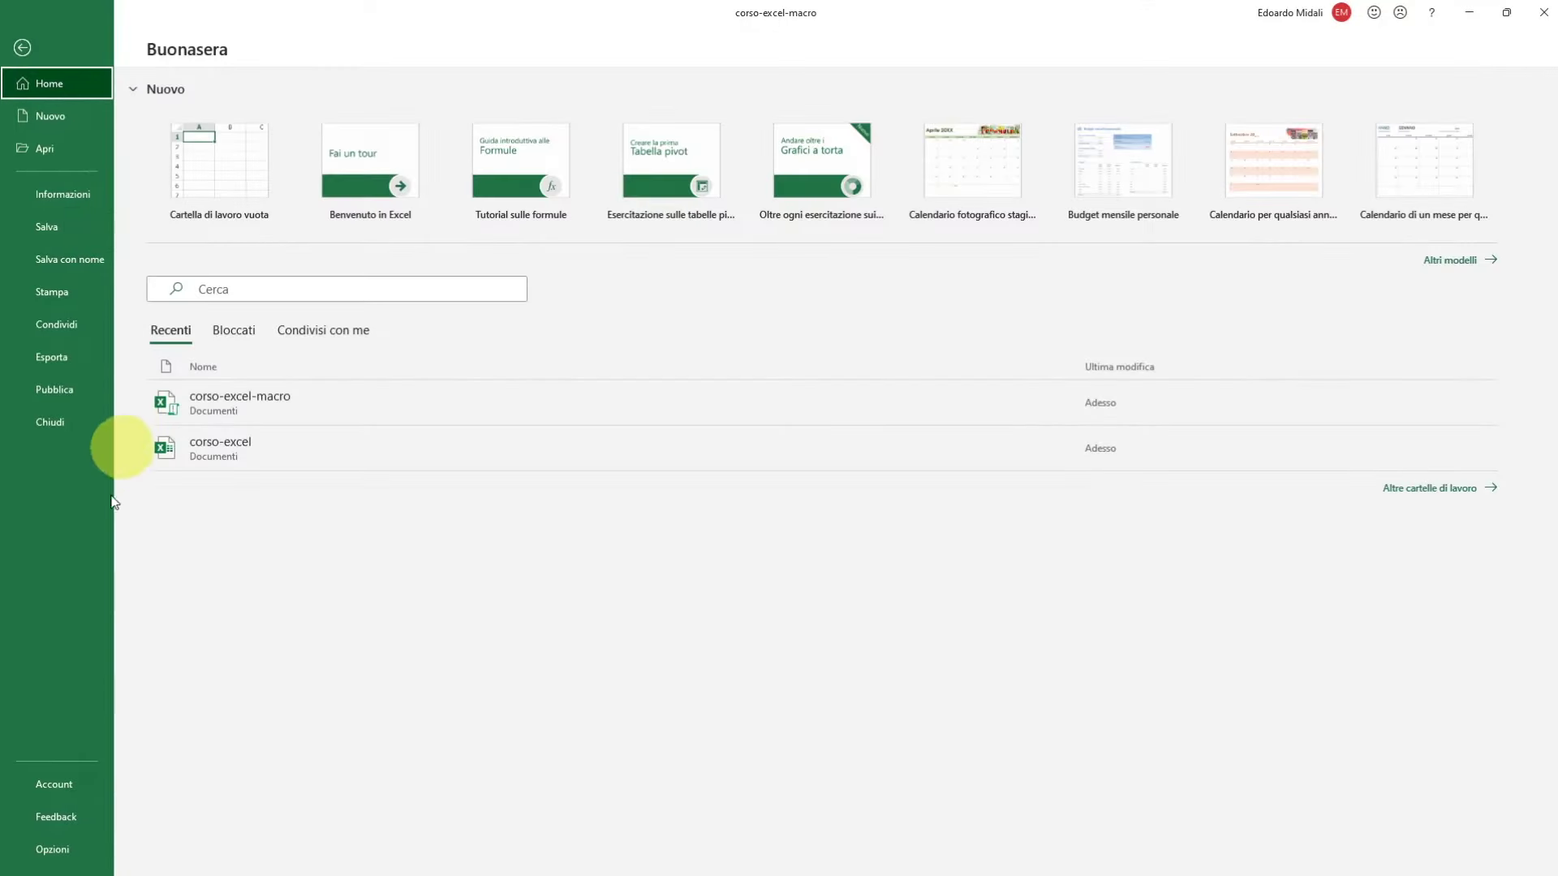
Bring up the Centro protezione macro settings from Excel's options
left_click(77, 849)
left_click(480, 448)
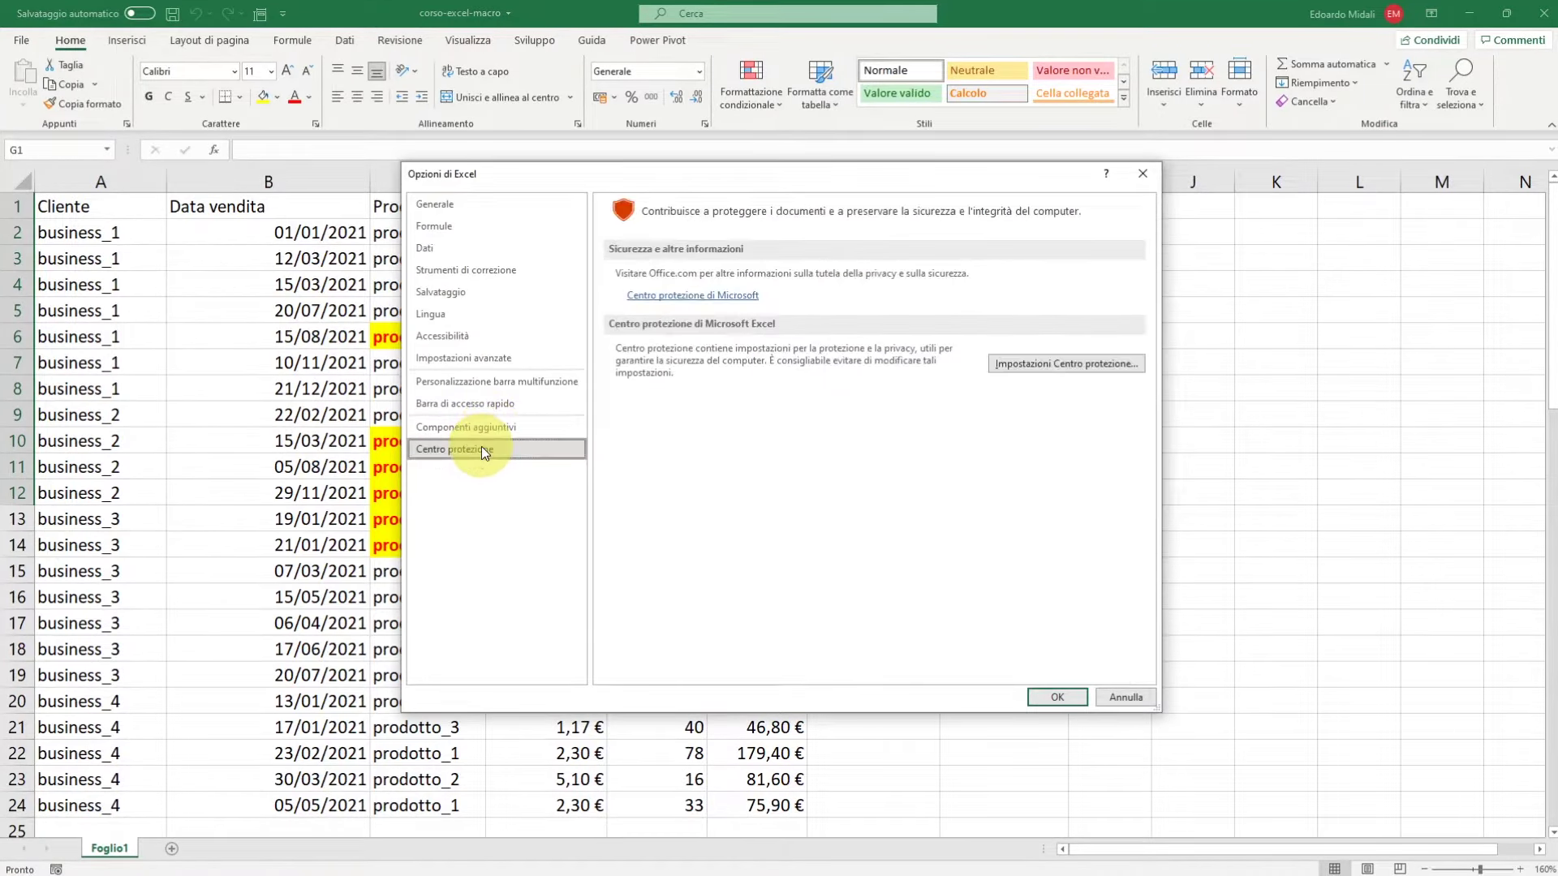
left_click(1051, 364)
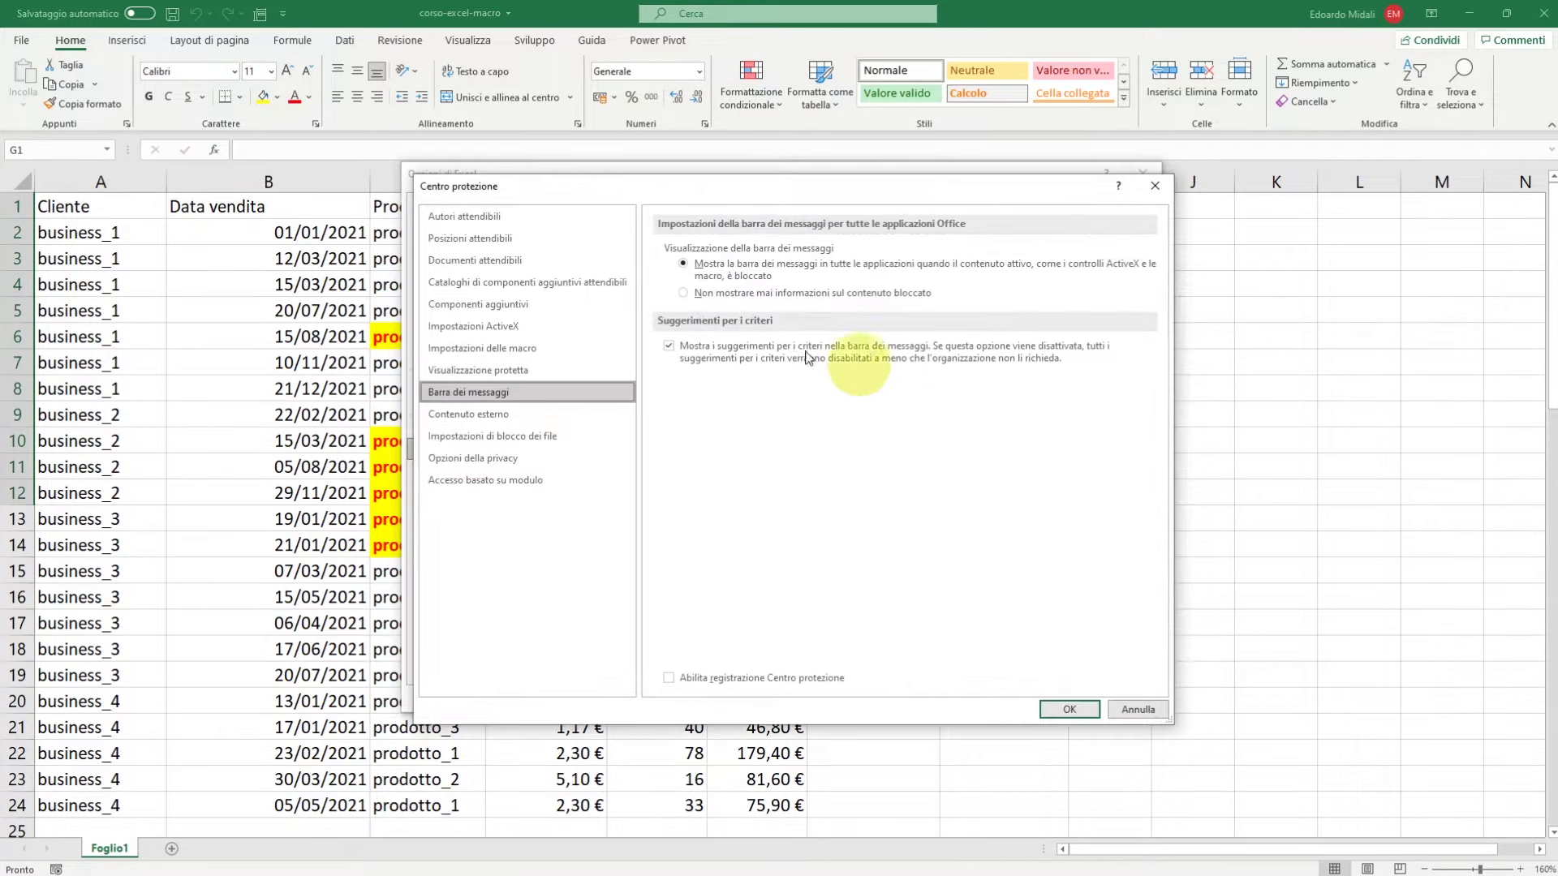
left_click(524, 349)
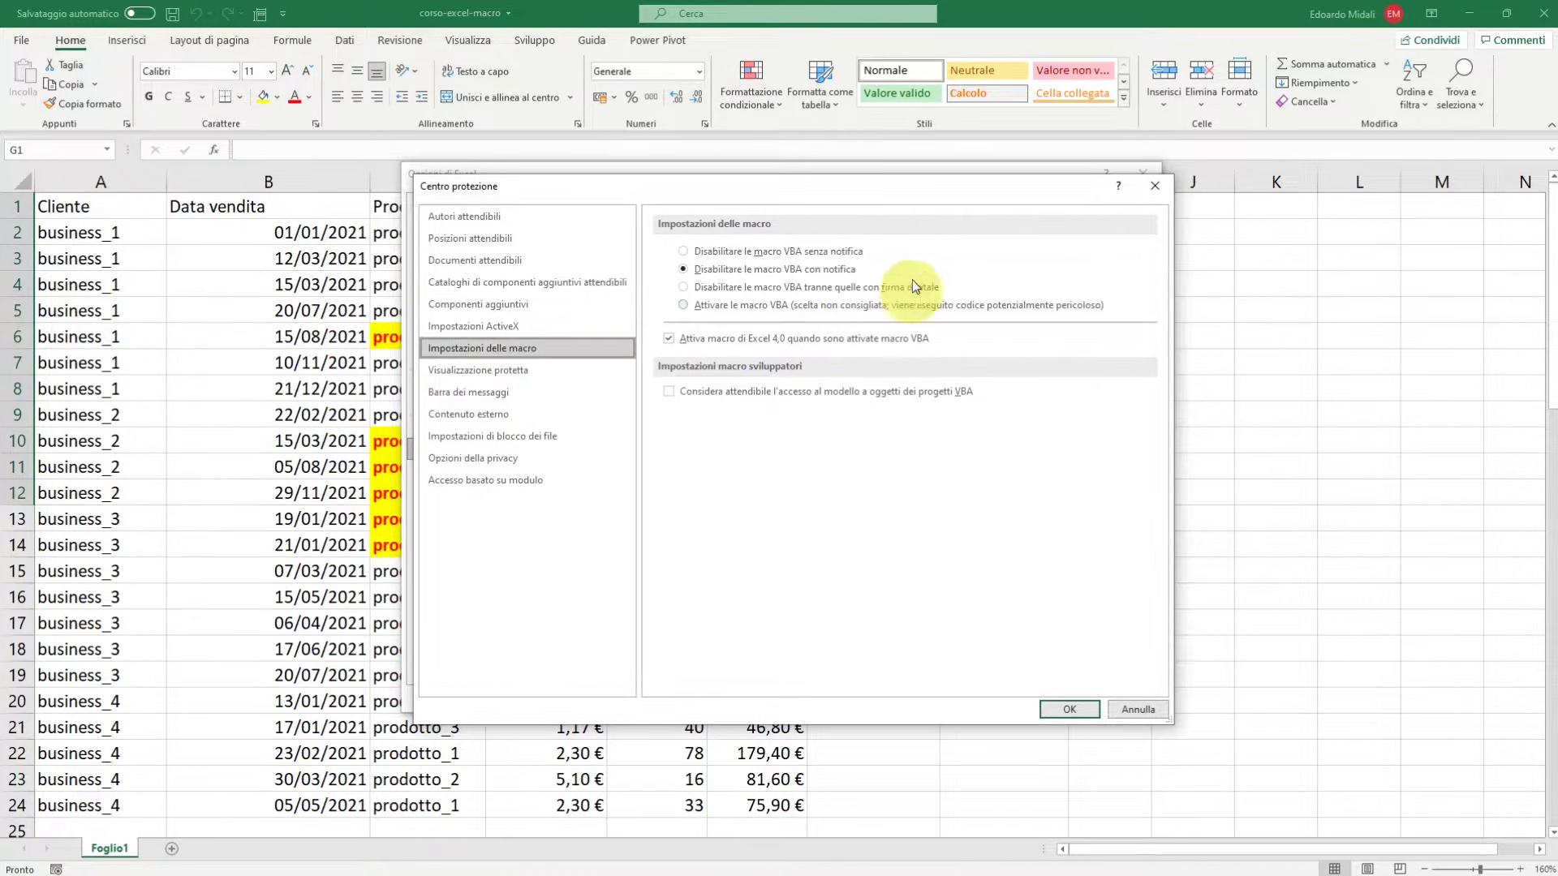
left_click_drag(903, 187, 972, 197)
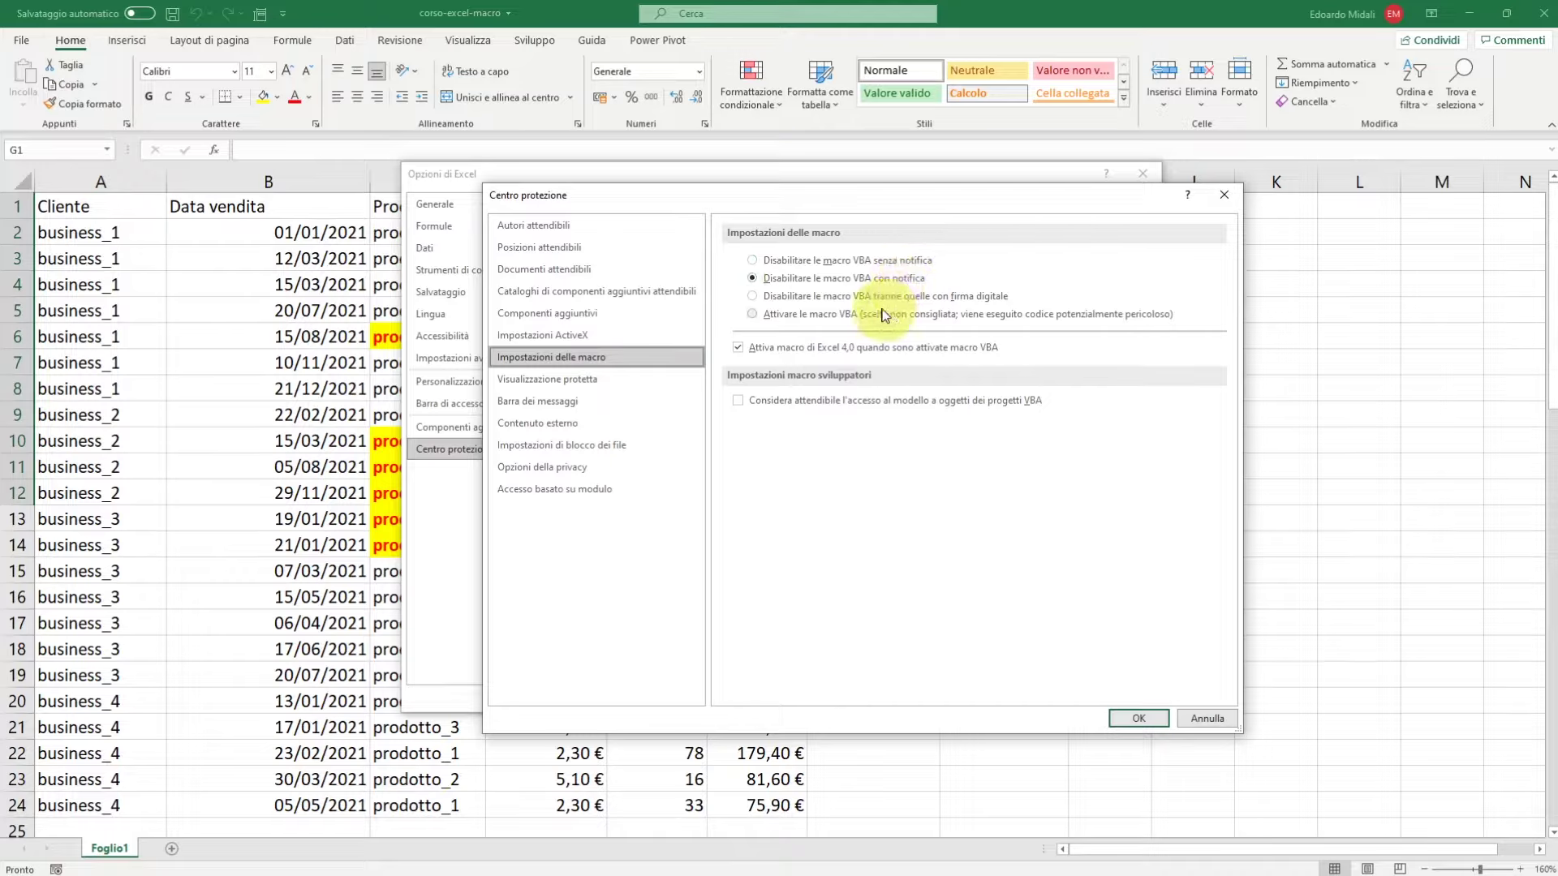
Keep macros disabled with notification, view the trusted documents page, and close the window
left_click(853, 299)
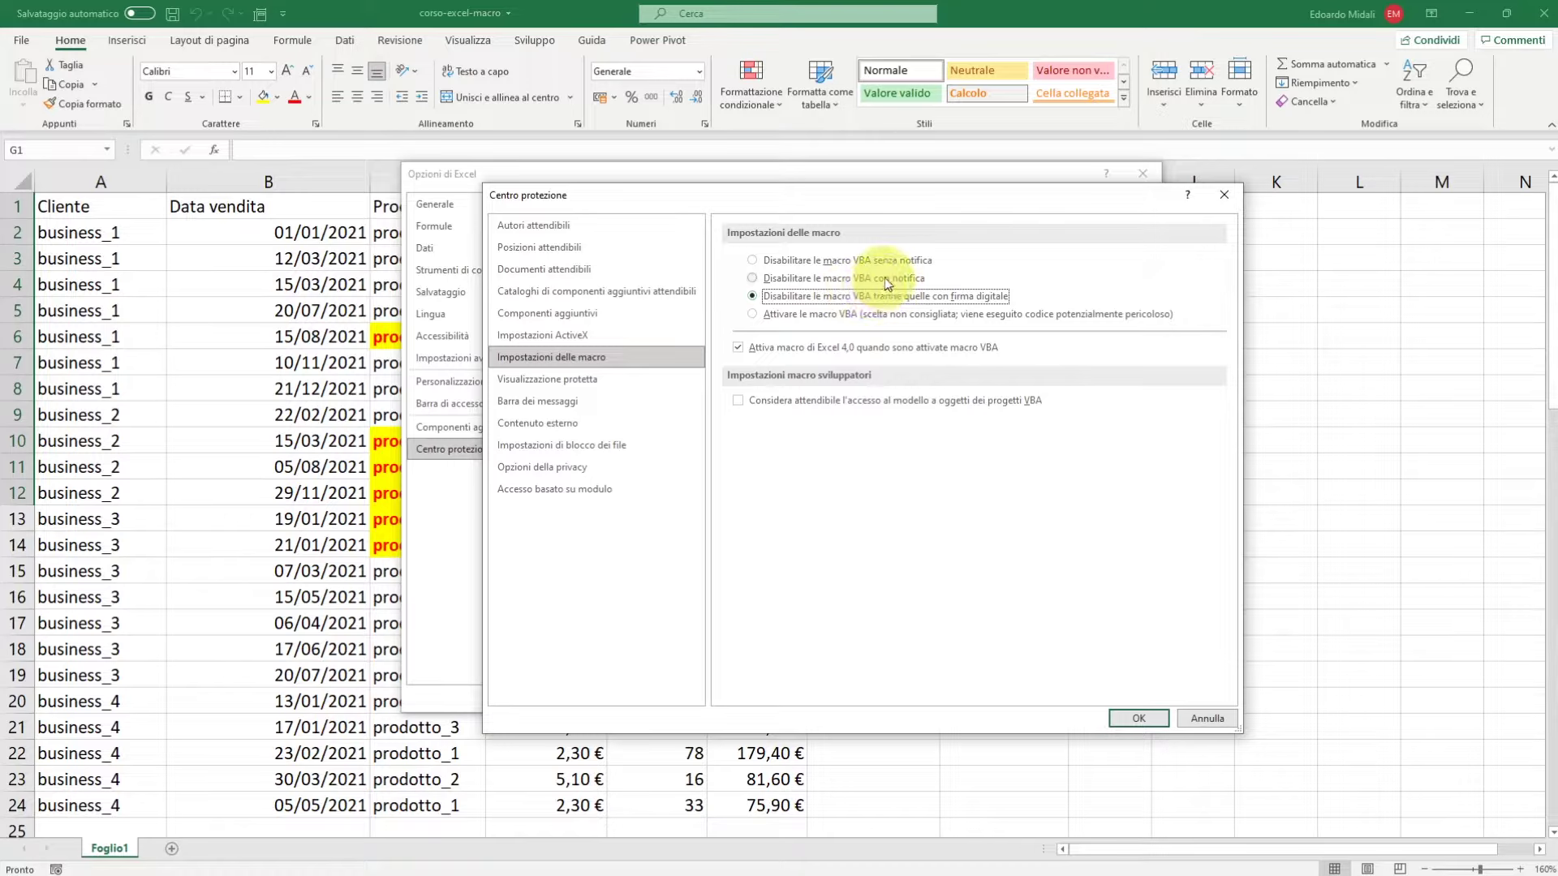
left_click(885, 277)
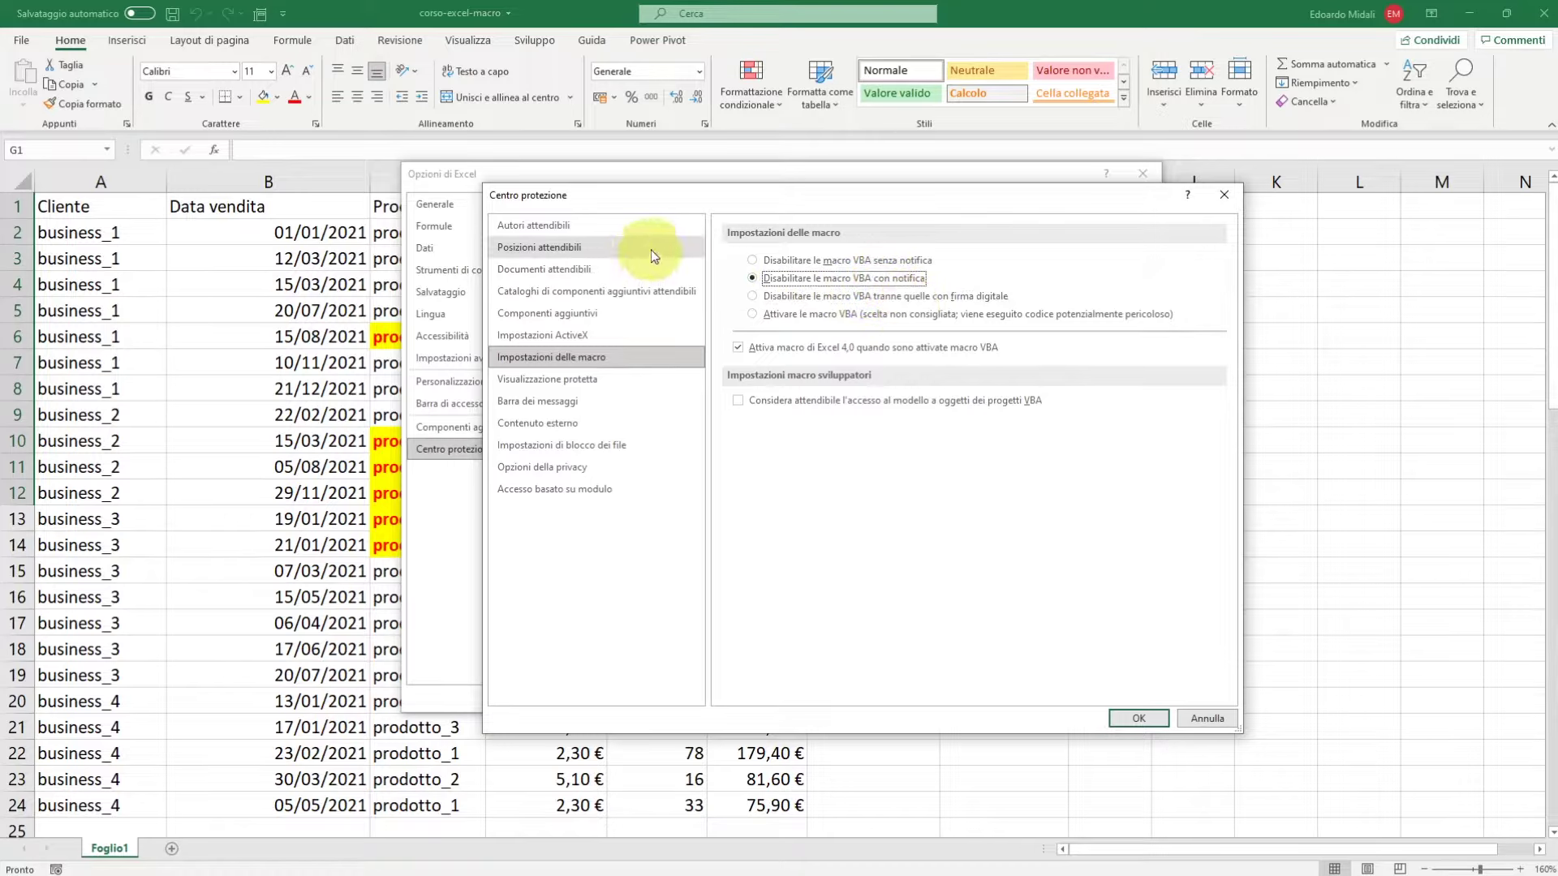
left_click(602, 268)
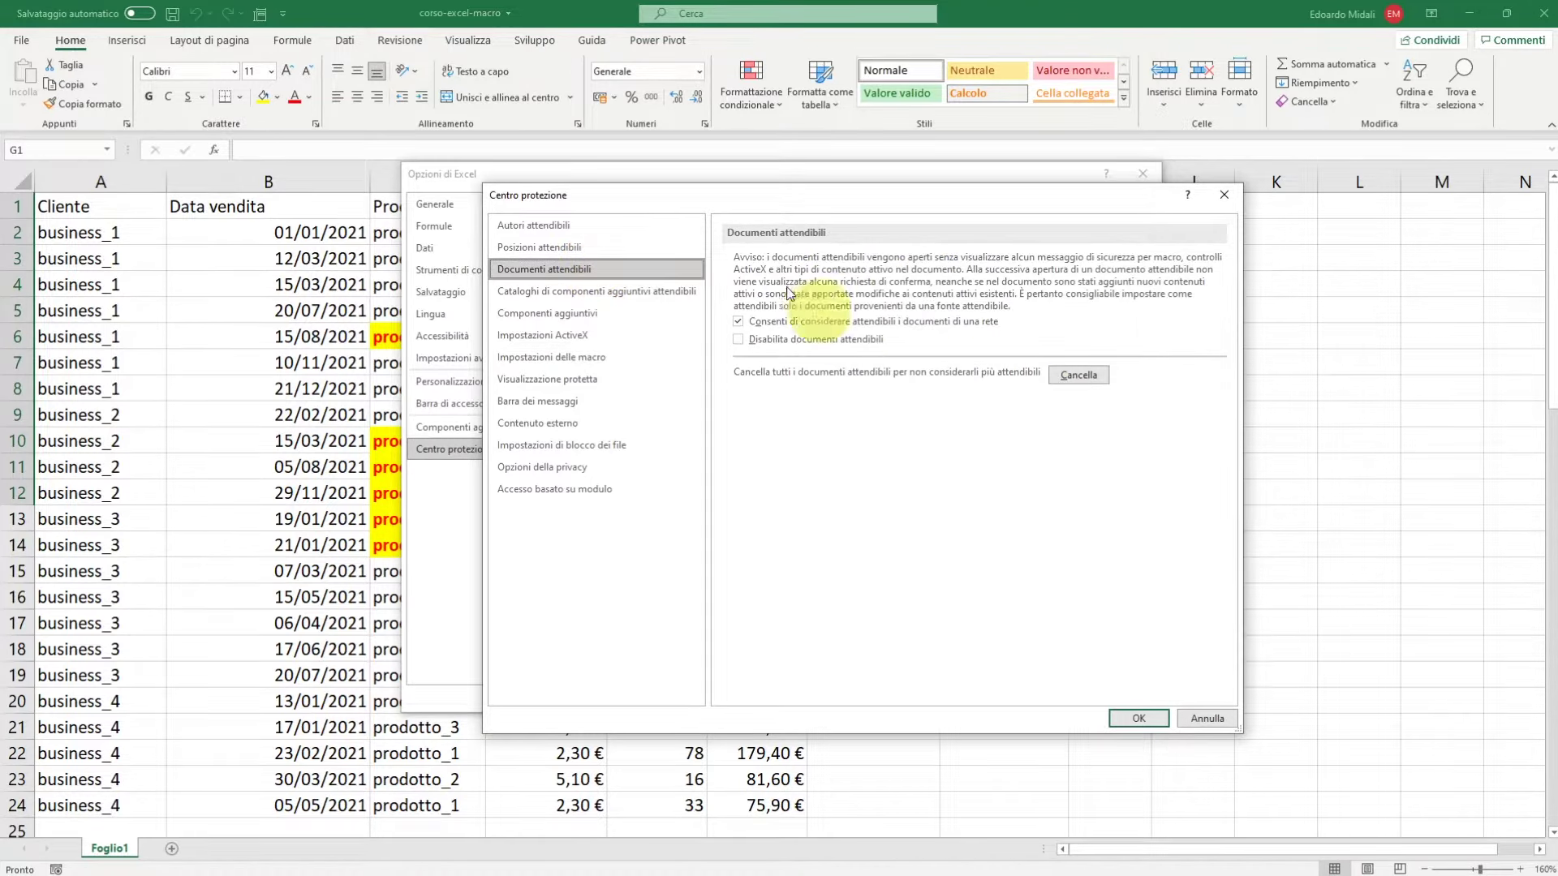
left_click(1224, 198)
Close the options, close and reopen corso-excel-macro, and select then deselect column B
left_click(1143, 173)
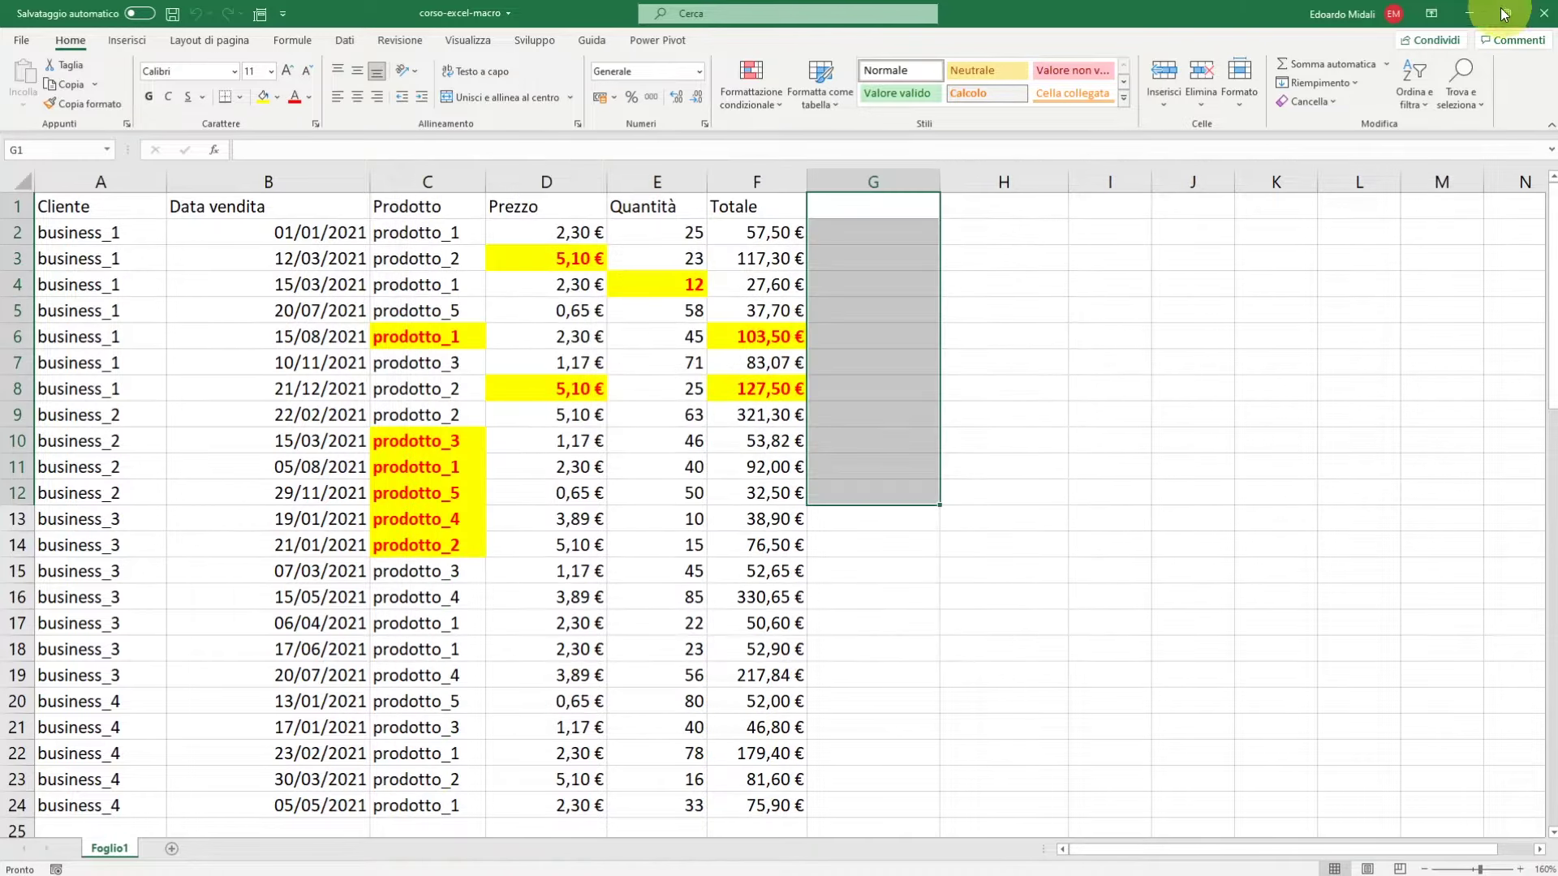
left_click(1540, 13)
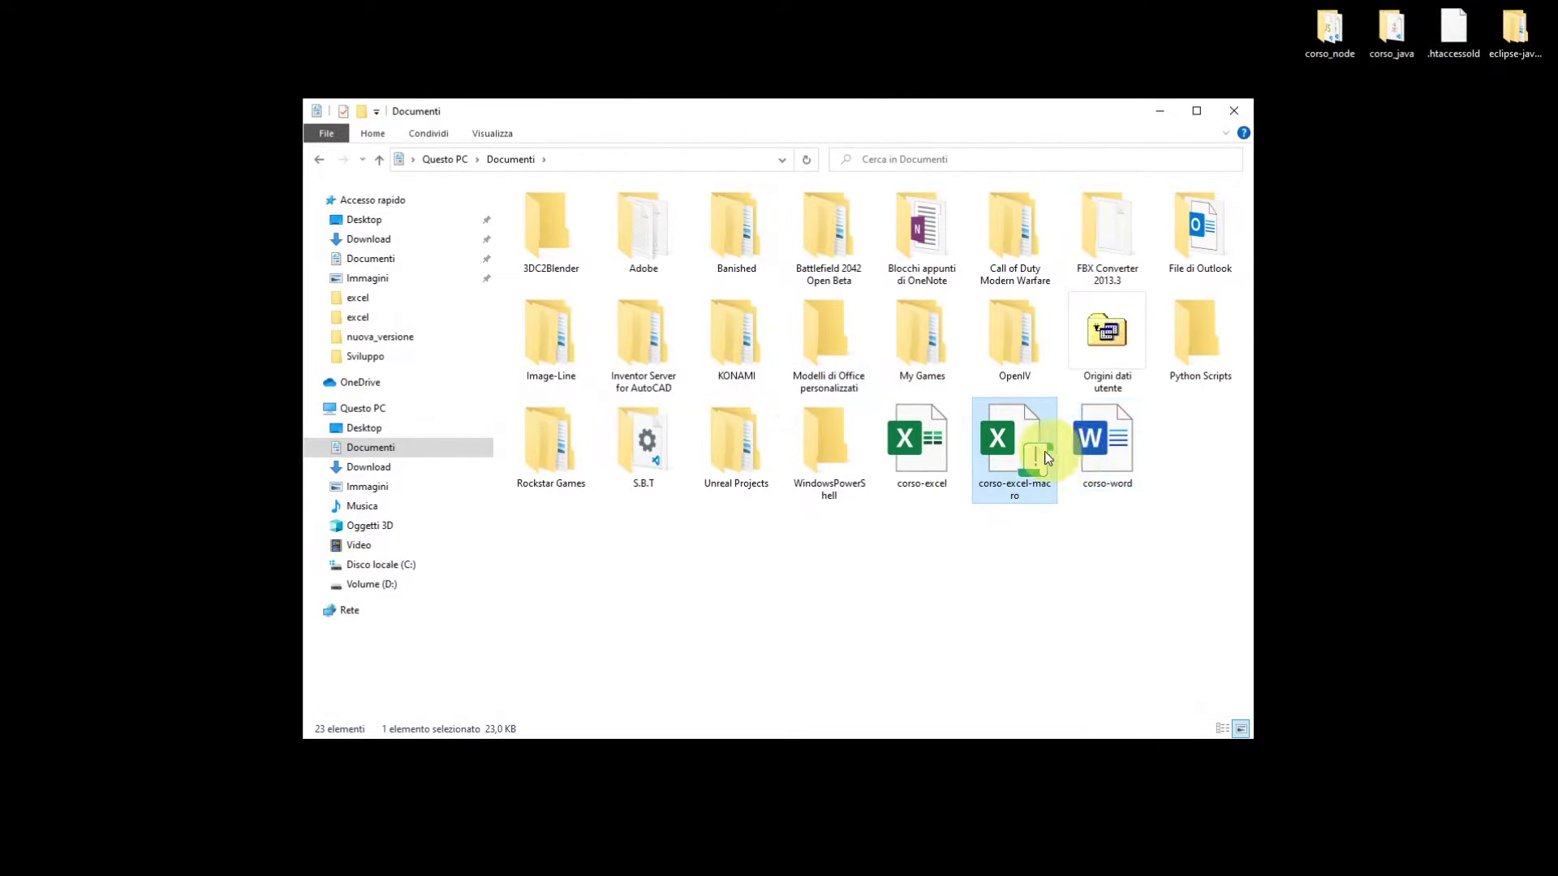
double_click(1044, 445)
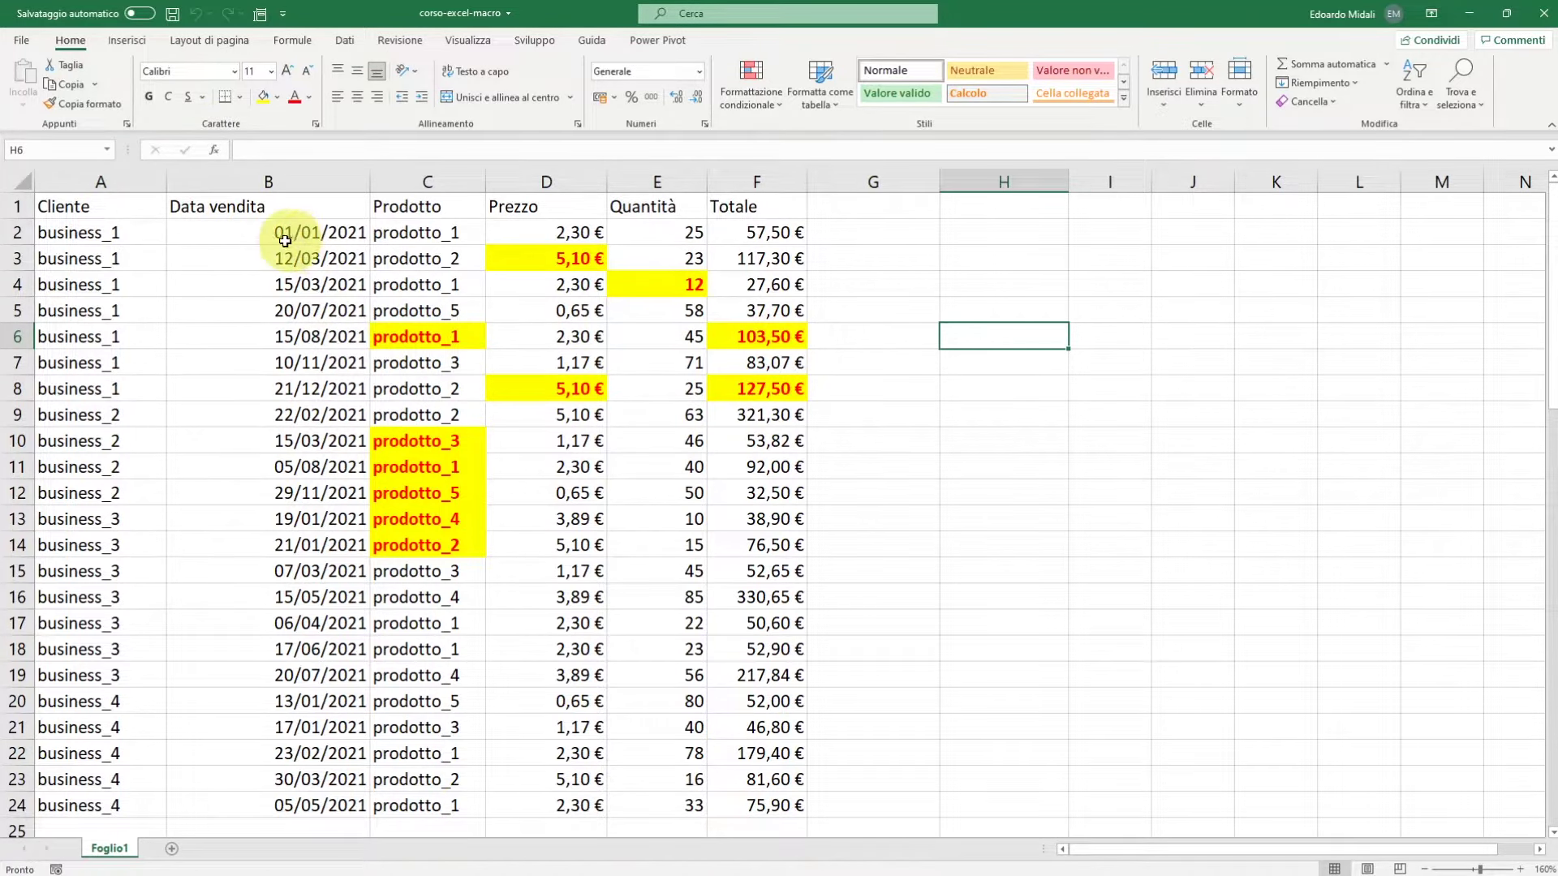
mouse_move(280, 208)
left_mouse_down()
mouse_move(352, 376)
mouse_move(690, 673)
left_mouse_up()
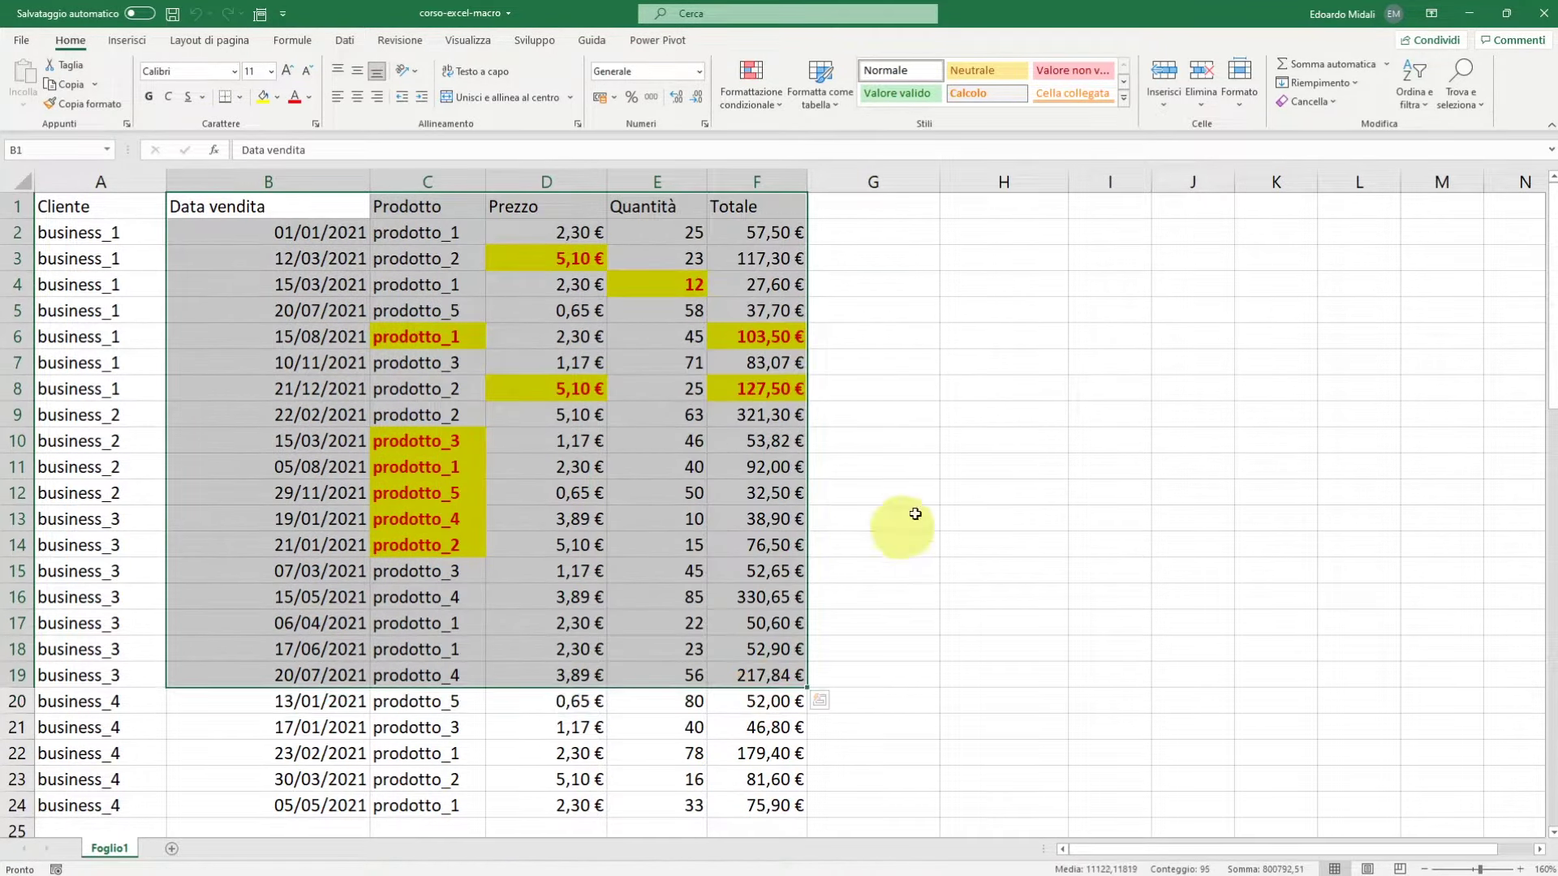
left_click(917, 495)
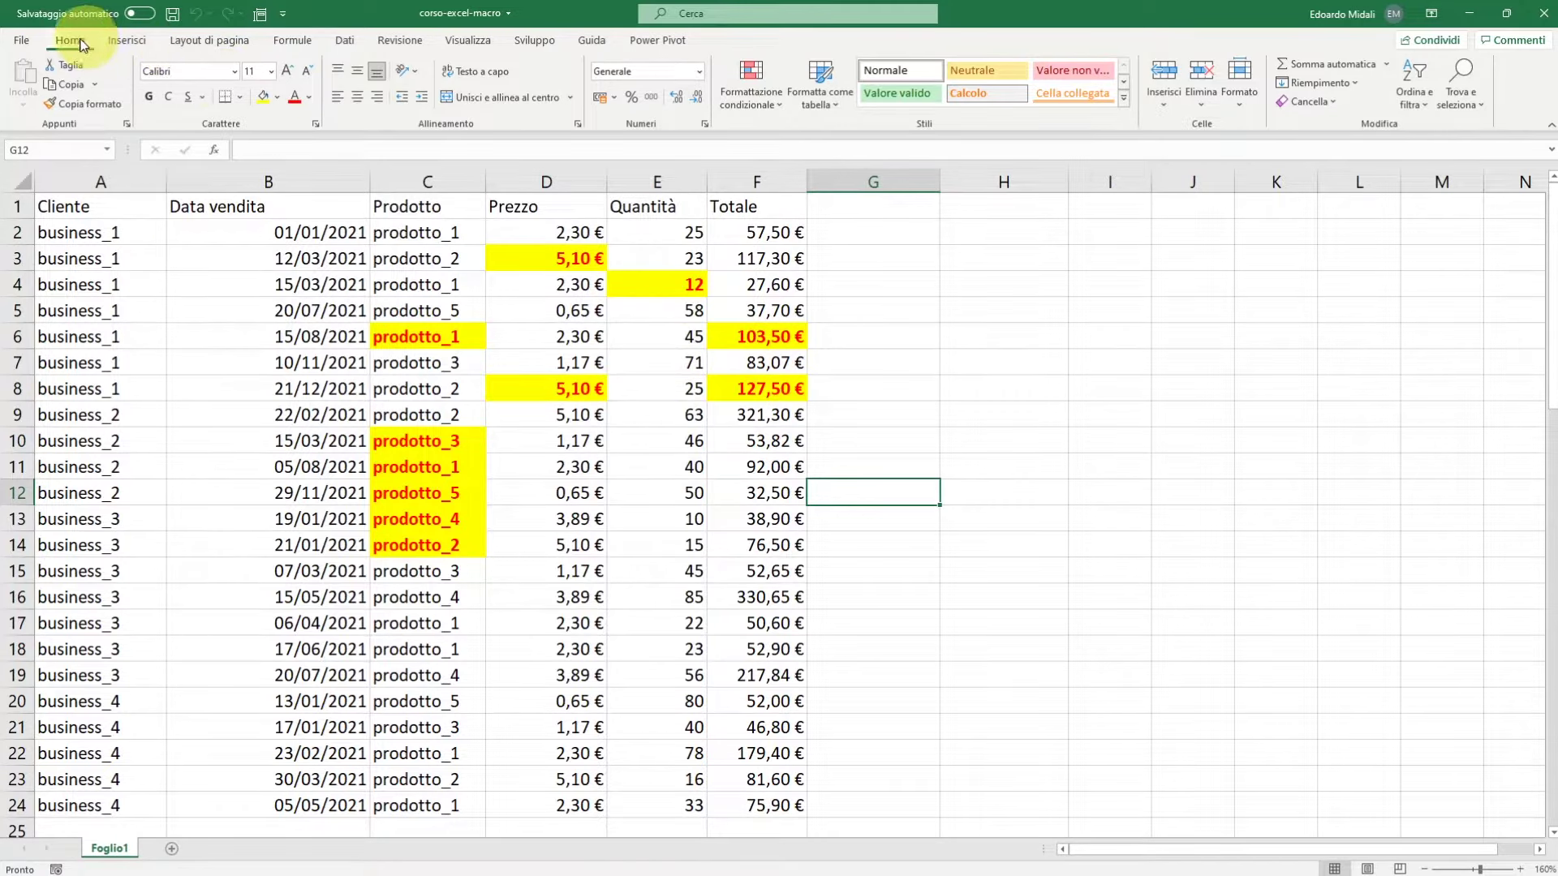
Clear the trusted documents list in Centro protezione, confirm with Sì, and close Excel
left_click(21, 47)
left_click(26, 850)
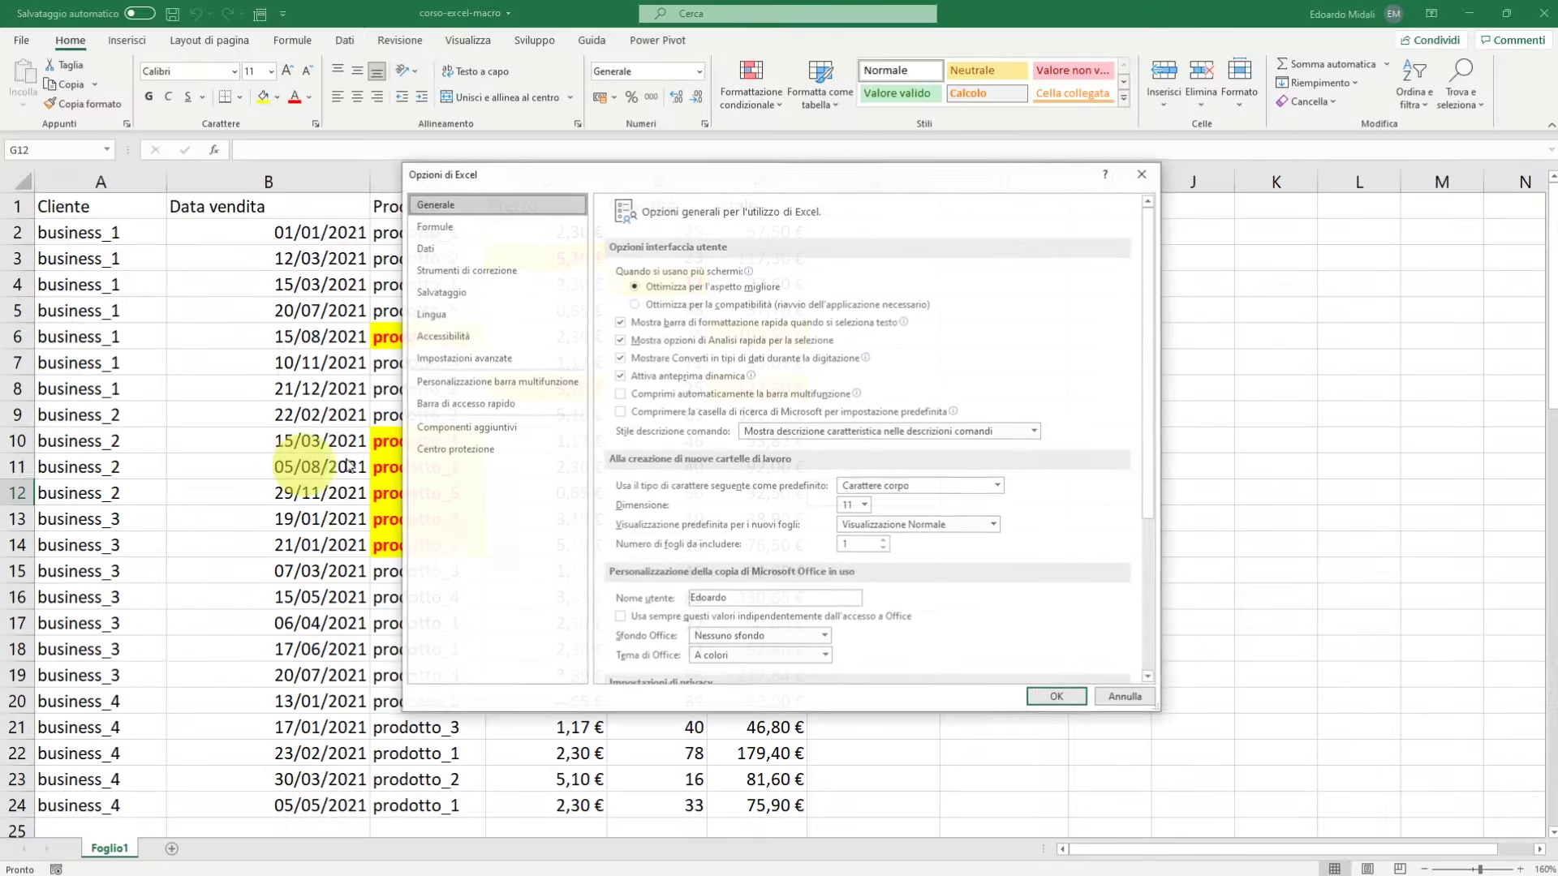
left_click(455, 448)
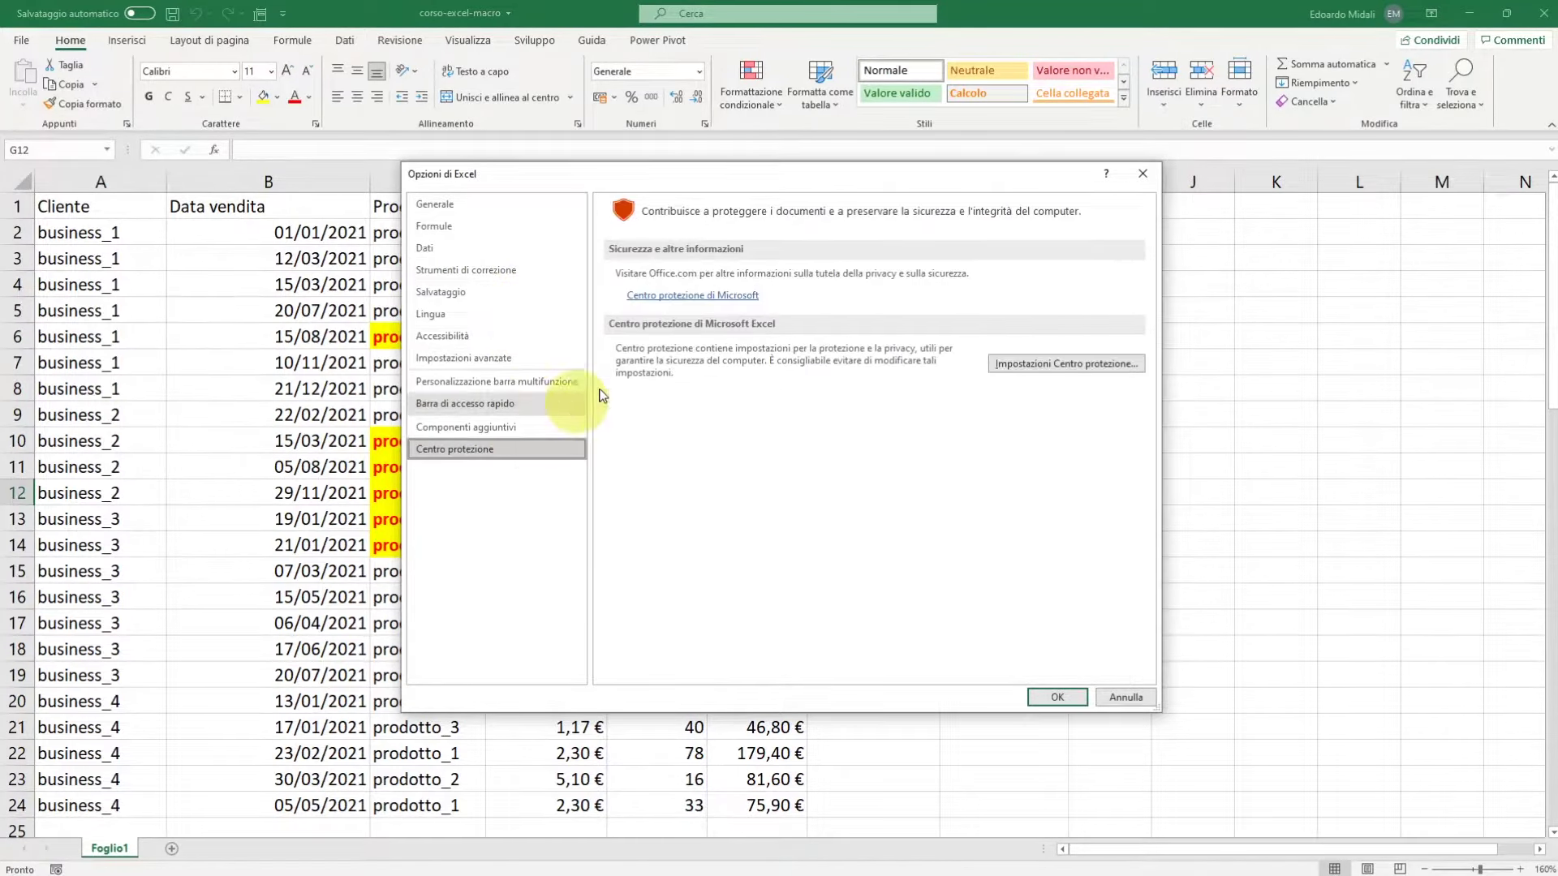
left_click(1011, 361)
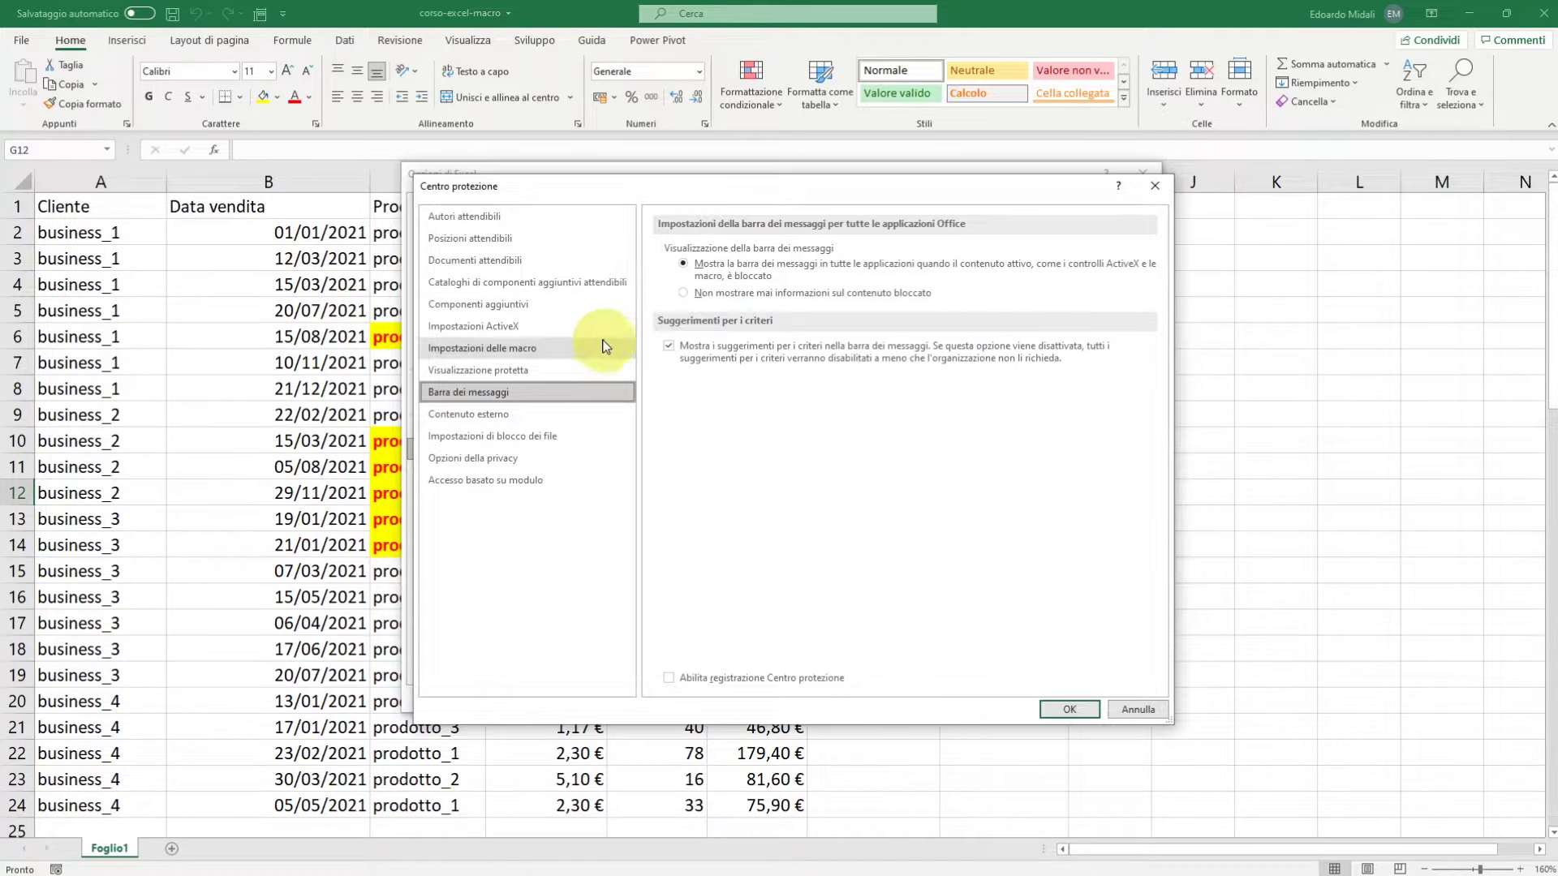
left_click(537, 260)
left_click(1011, 366)
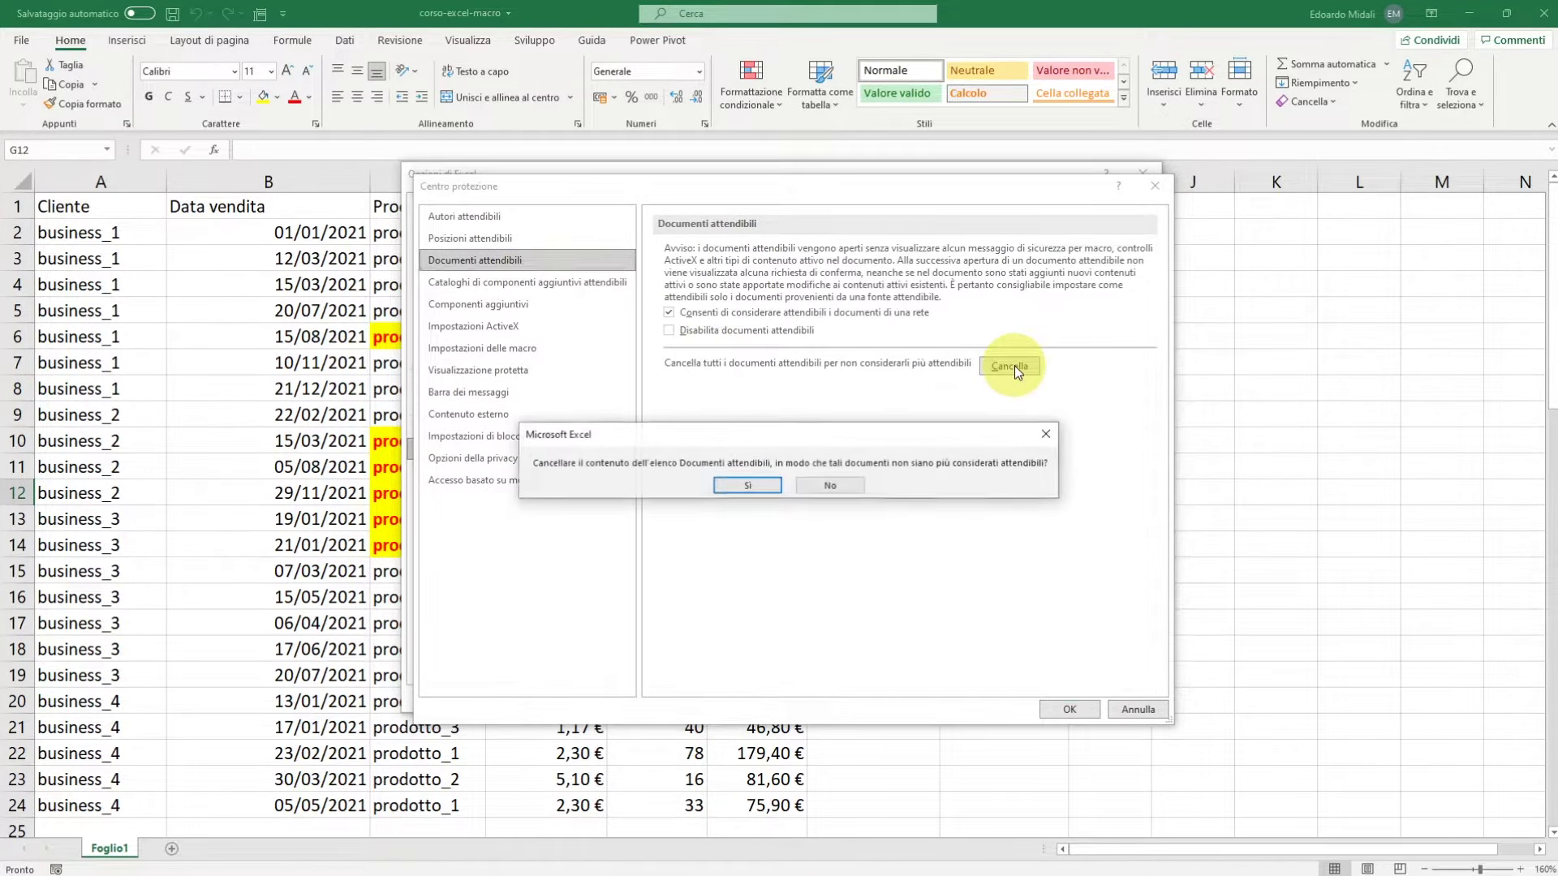
left_click(765, 483)
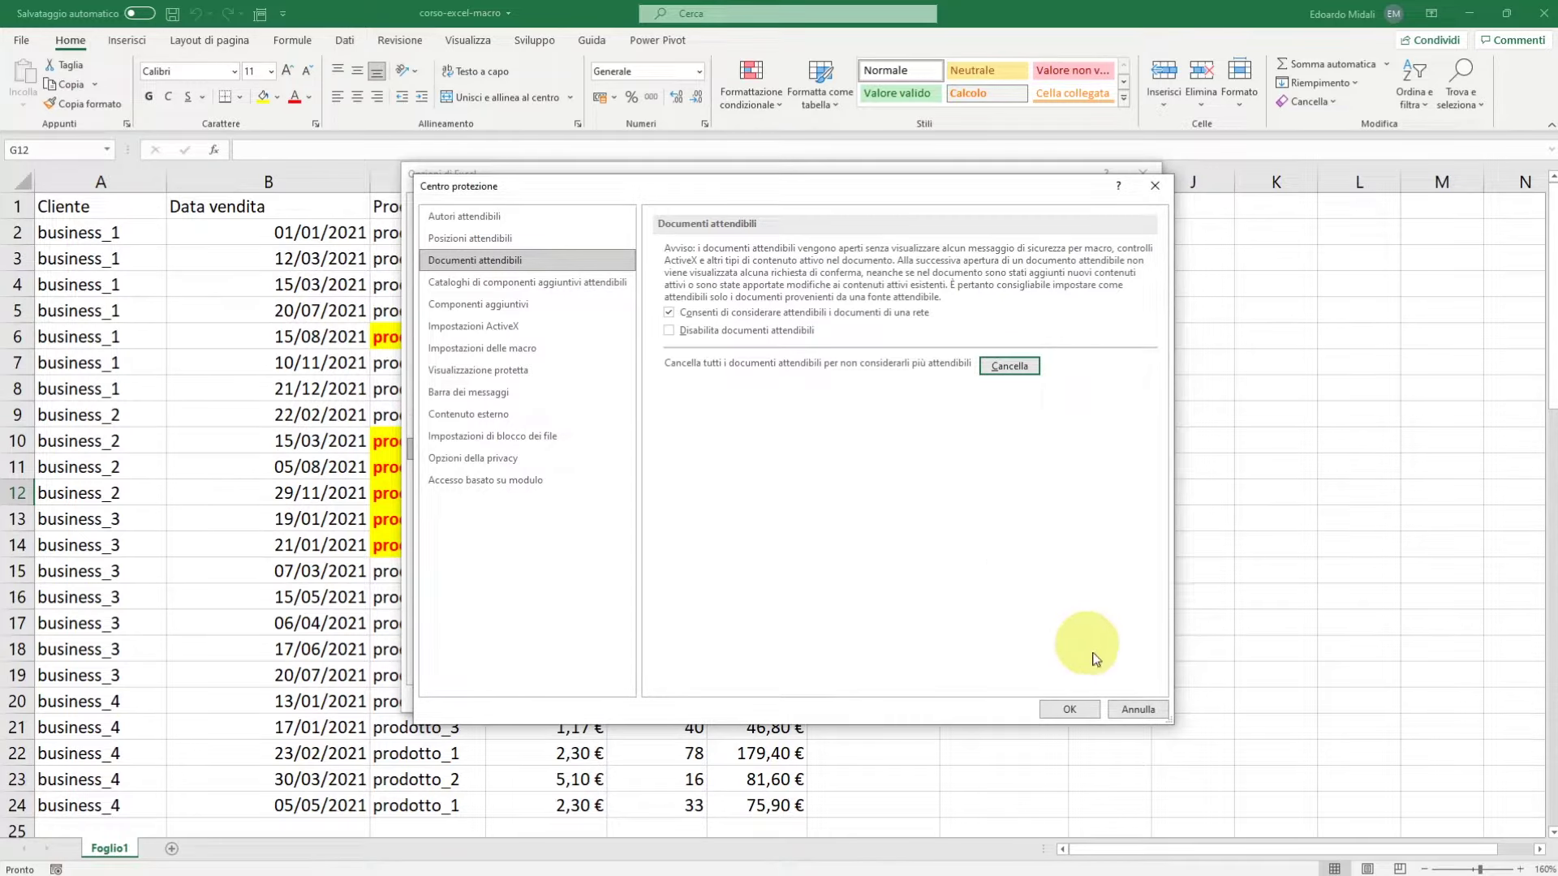
left_click(1152, 186)
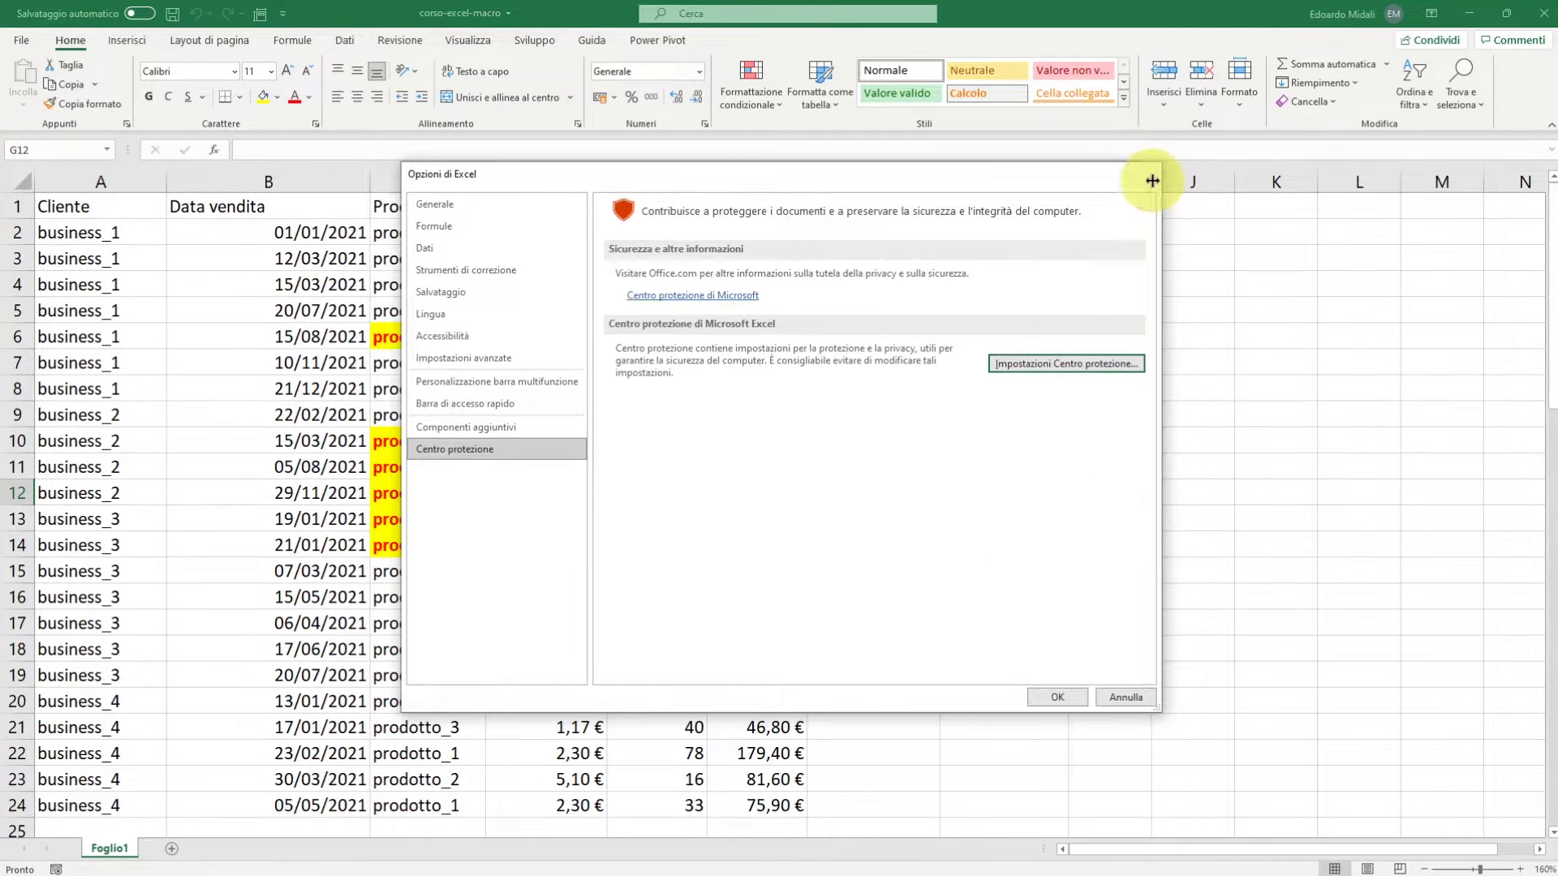
left_click(1142, 173)
left_click(1544, 13)
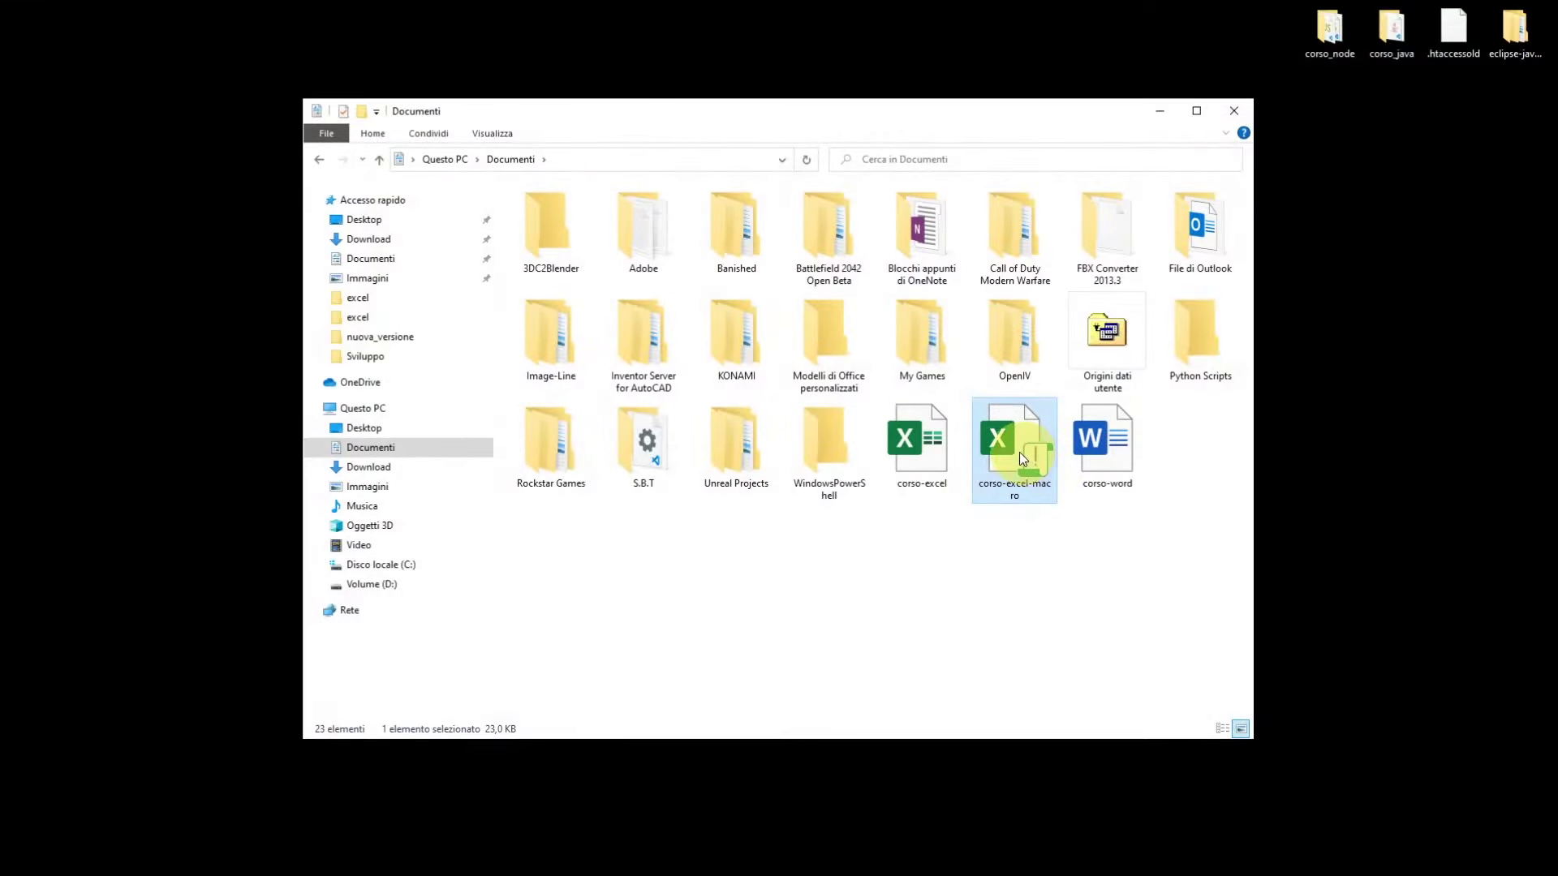
Reopen corso-excel-macro and open corso-excel from the recent workbooks
double_click(1014, 450)
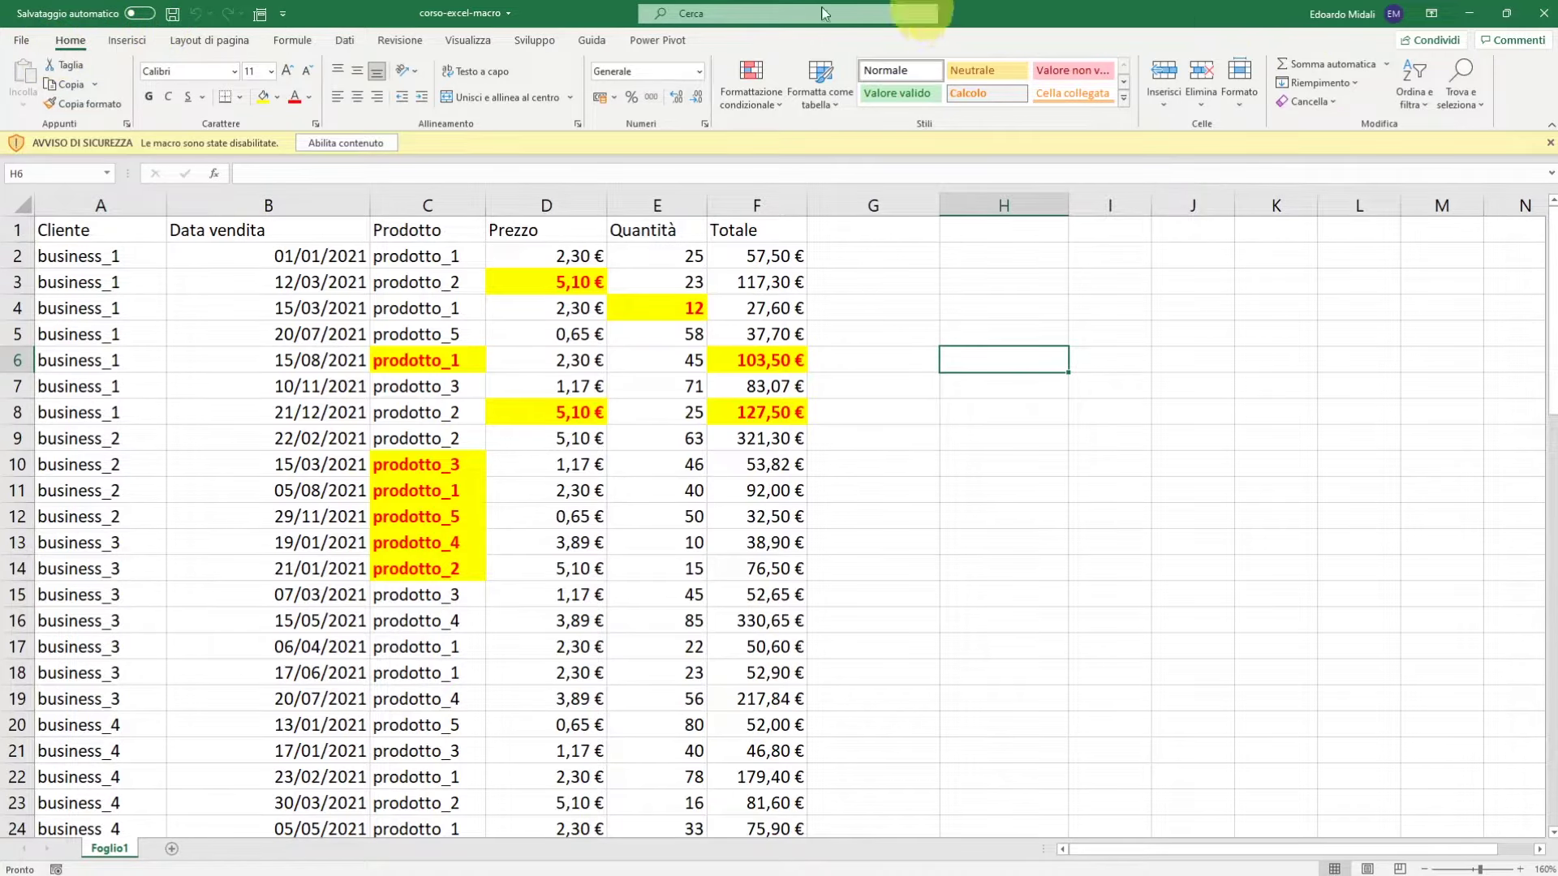
left_click(21, 40)
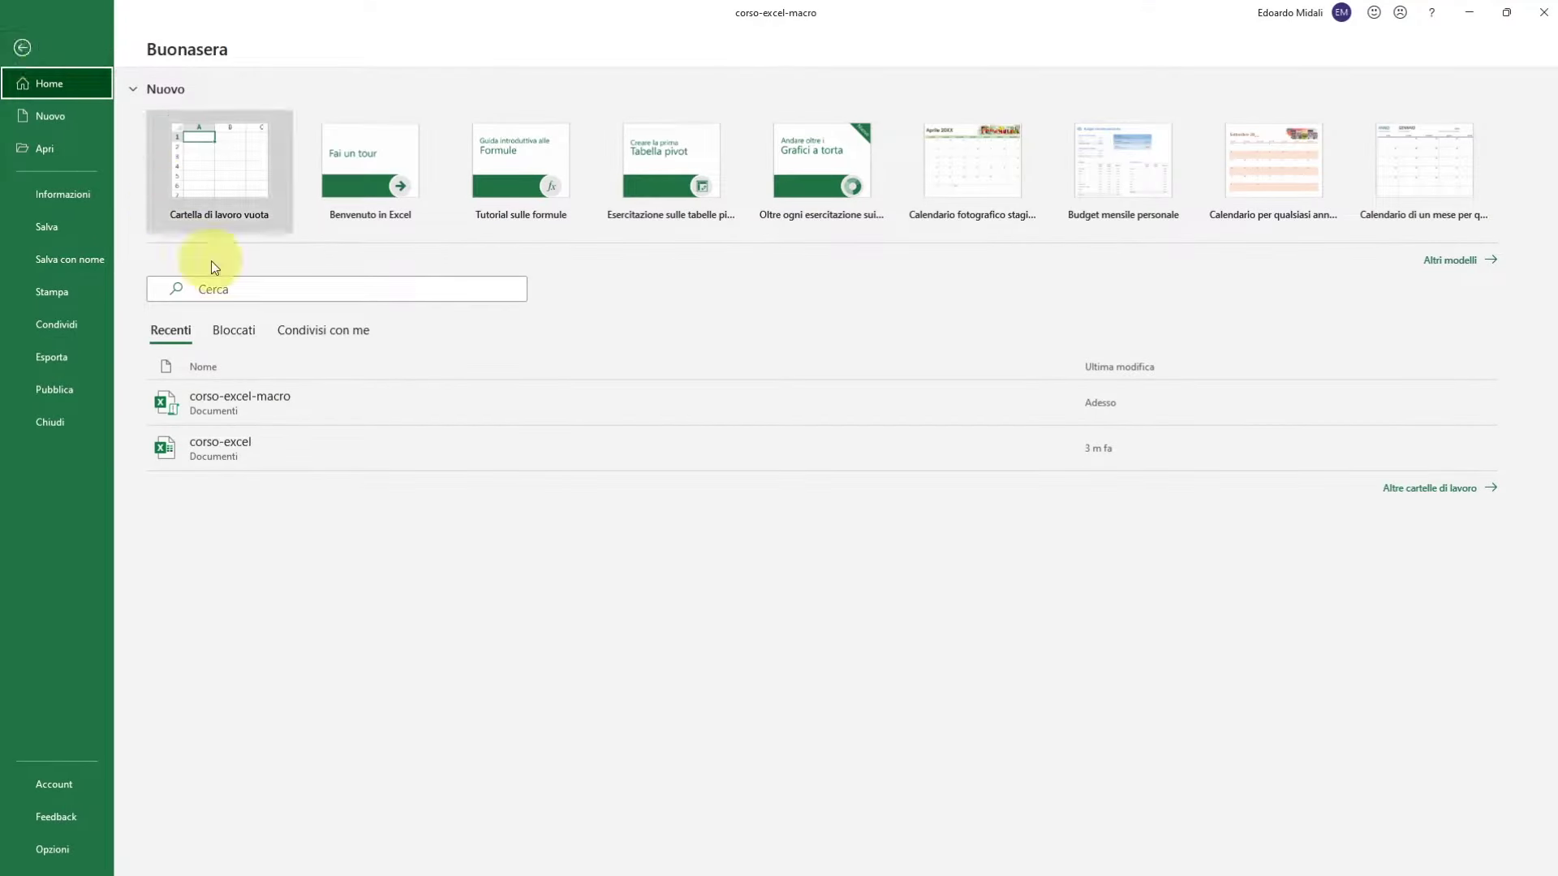
left_click(235, 403)
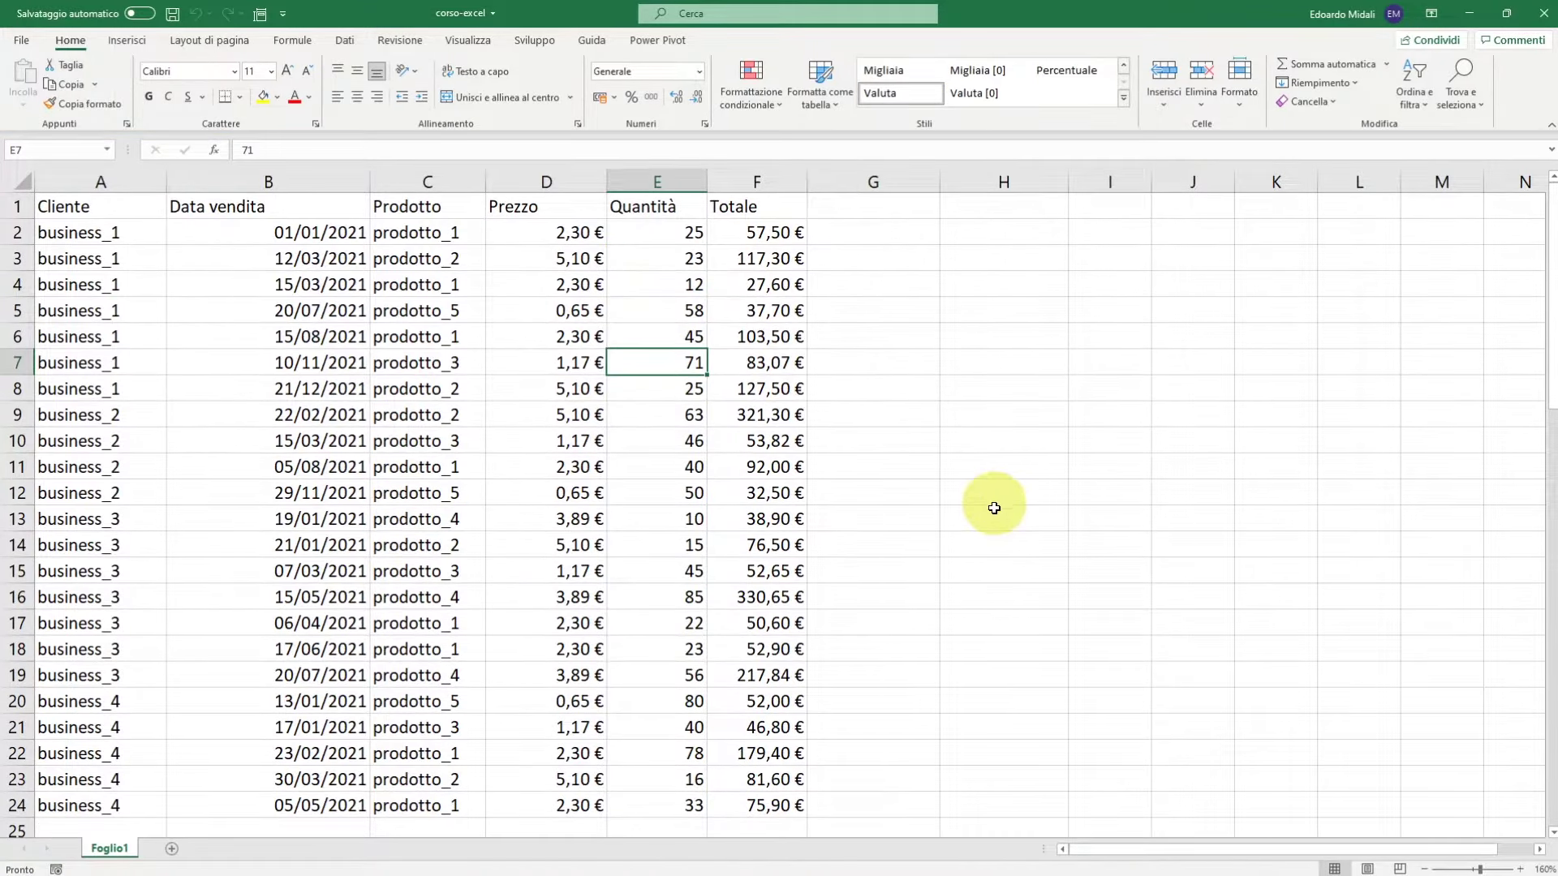
Select G1:G9 and show the Sviluppo tab
left_click(909, 258)
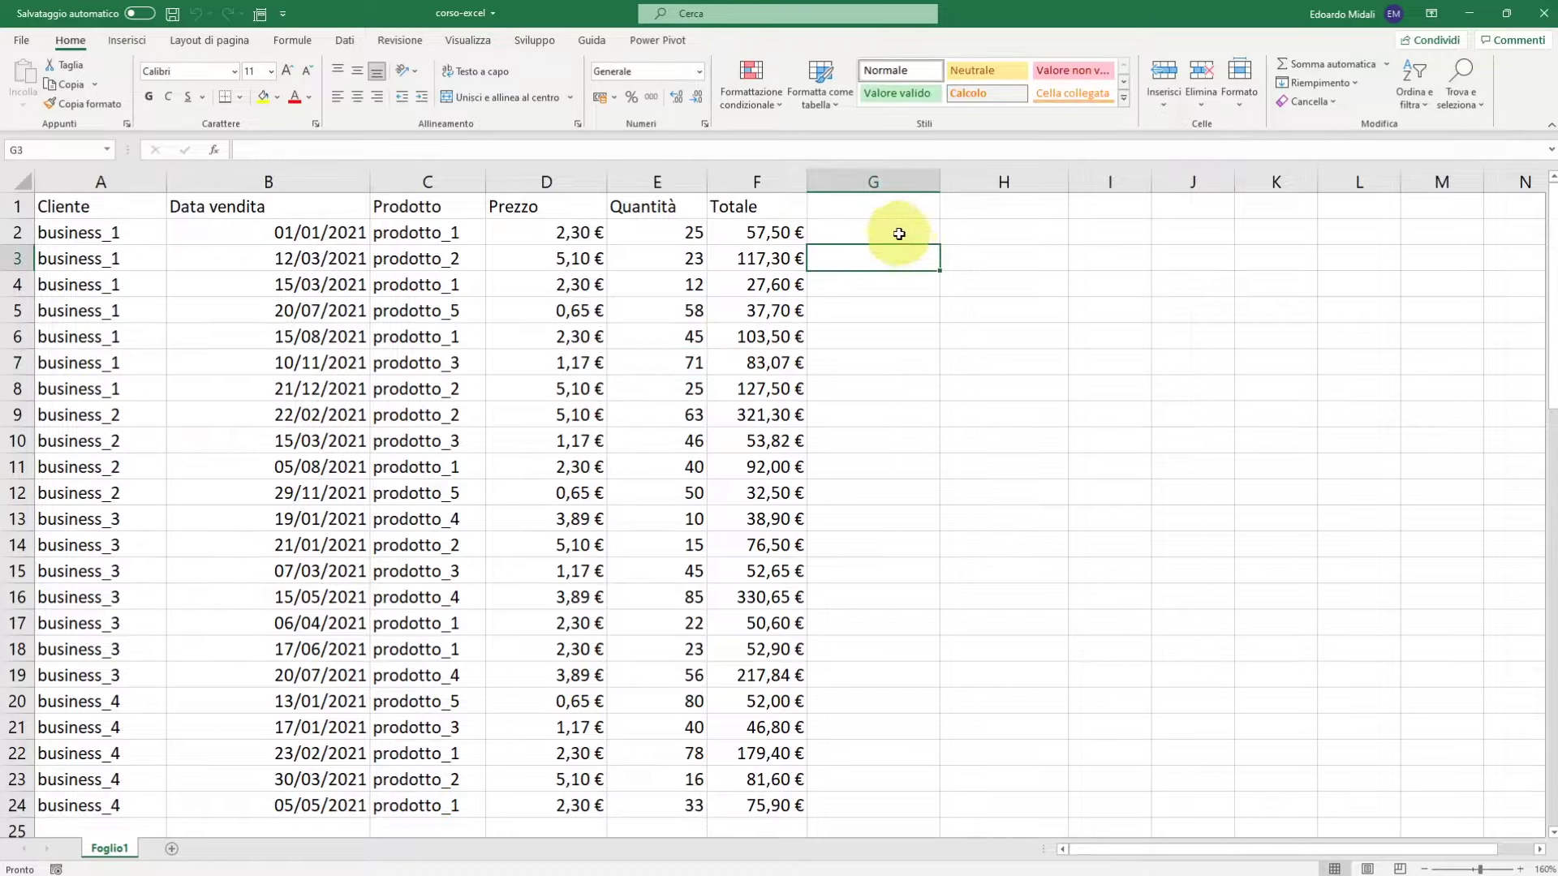
left_click_drag(901, 209, 917, 367)
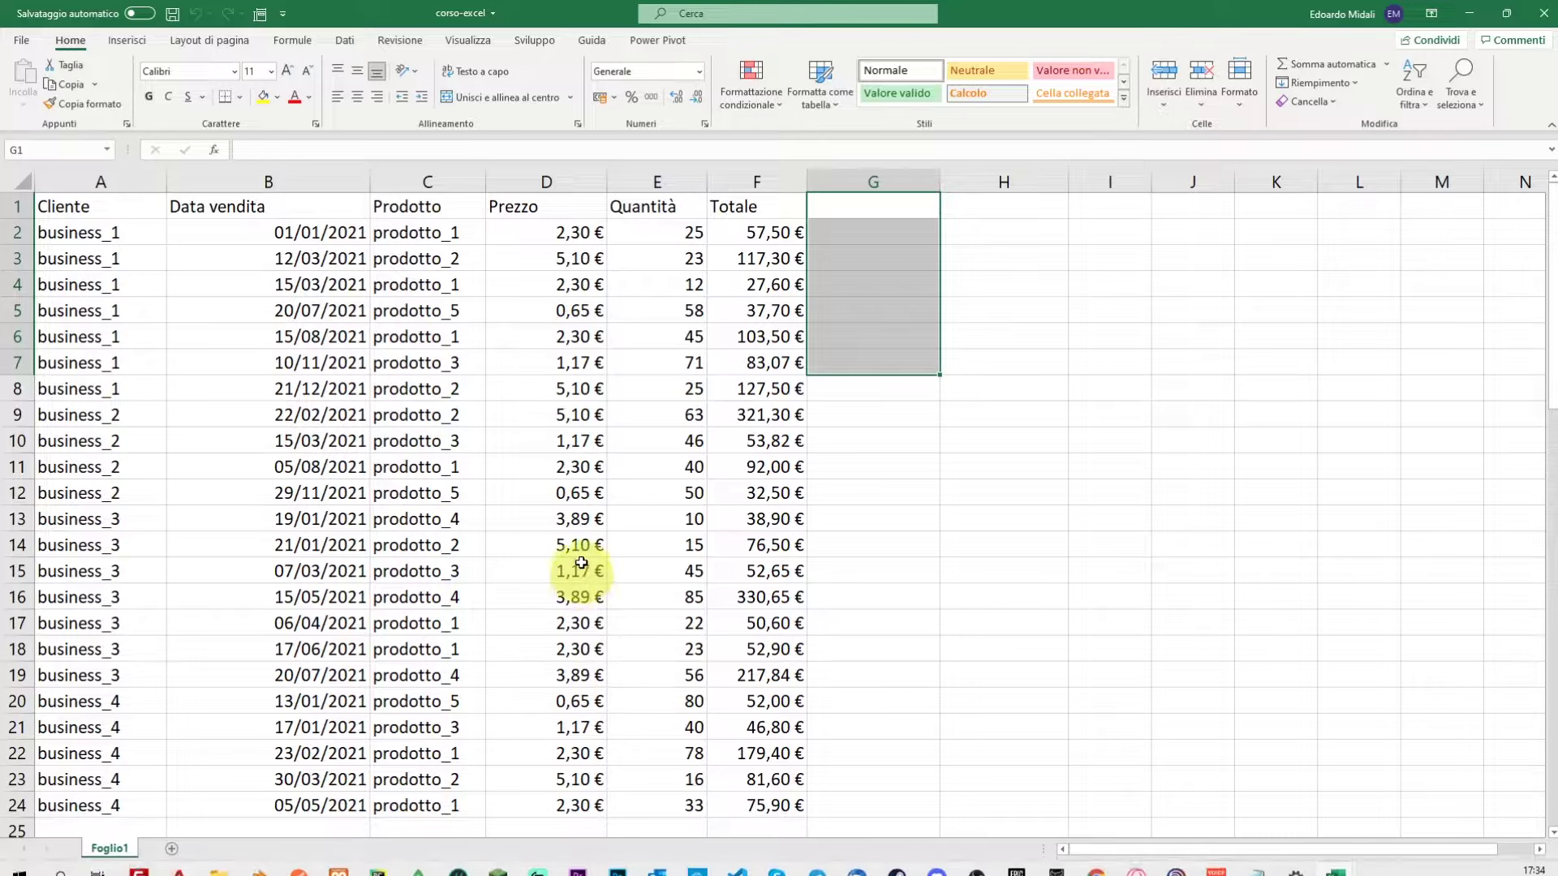
left_click_drag(863, 257, 917, 421)
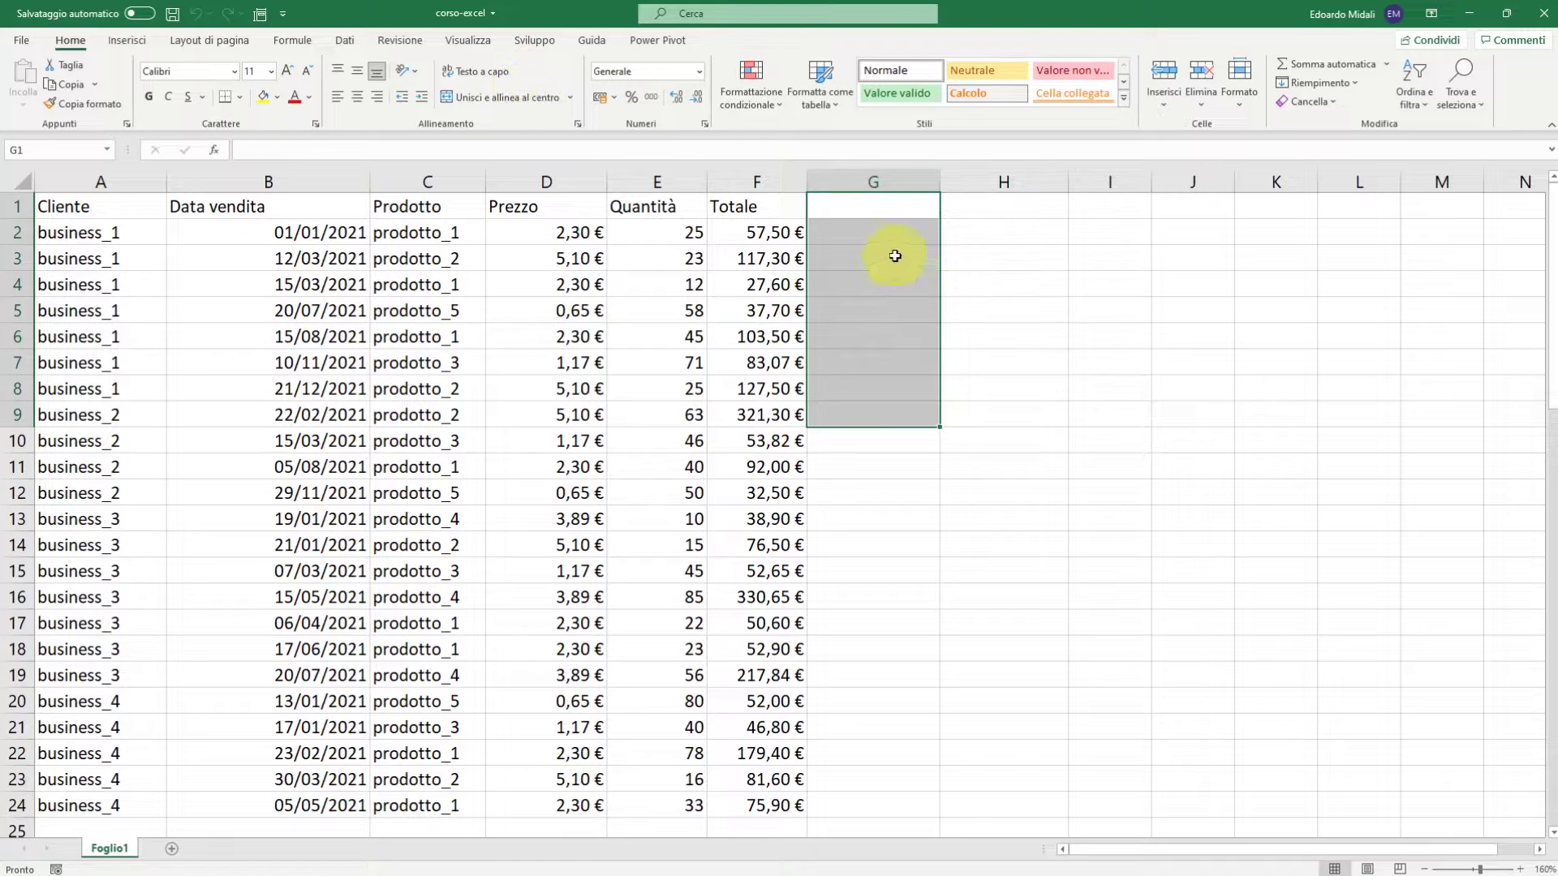
left_click(532, 41)
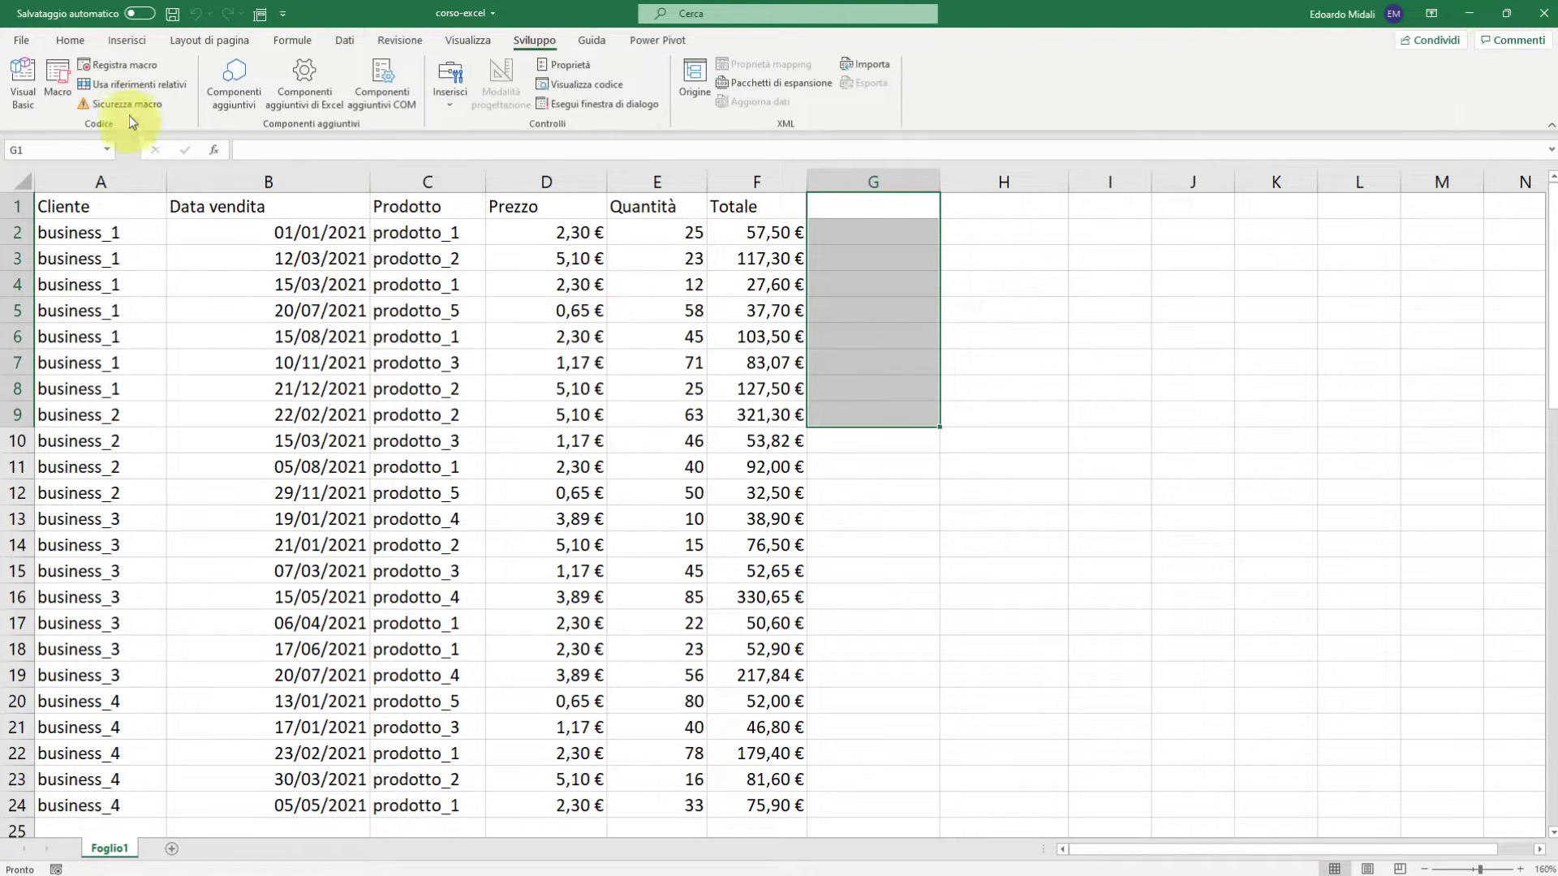
From B2, record Macro1 with shortcut z in the personal macro workbook, description 'prova'
left_click(398, 284)
left_click(252, 234)
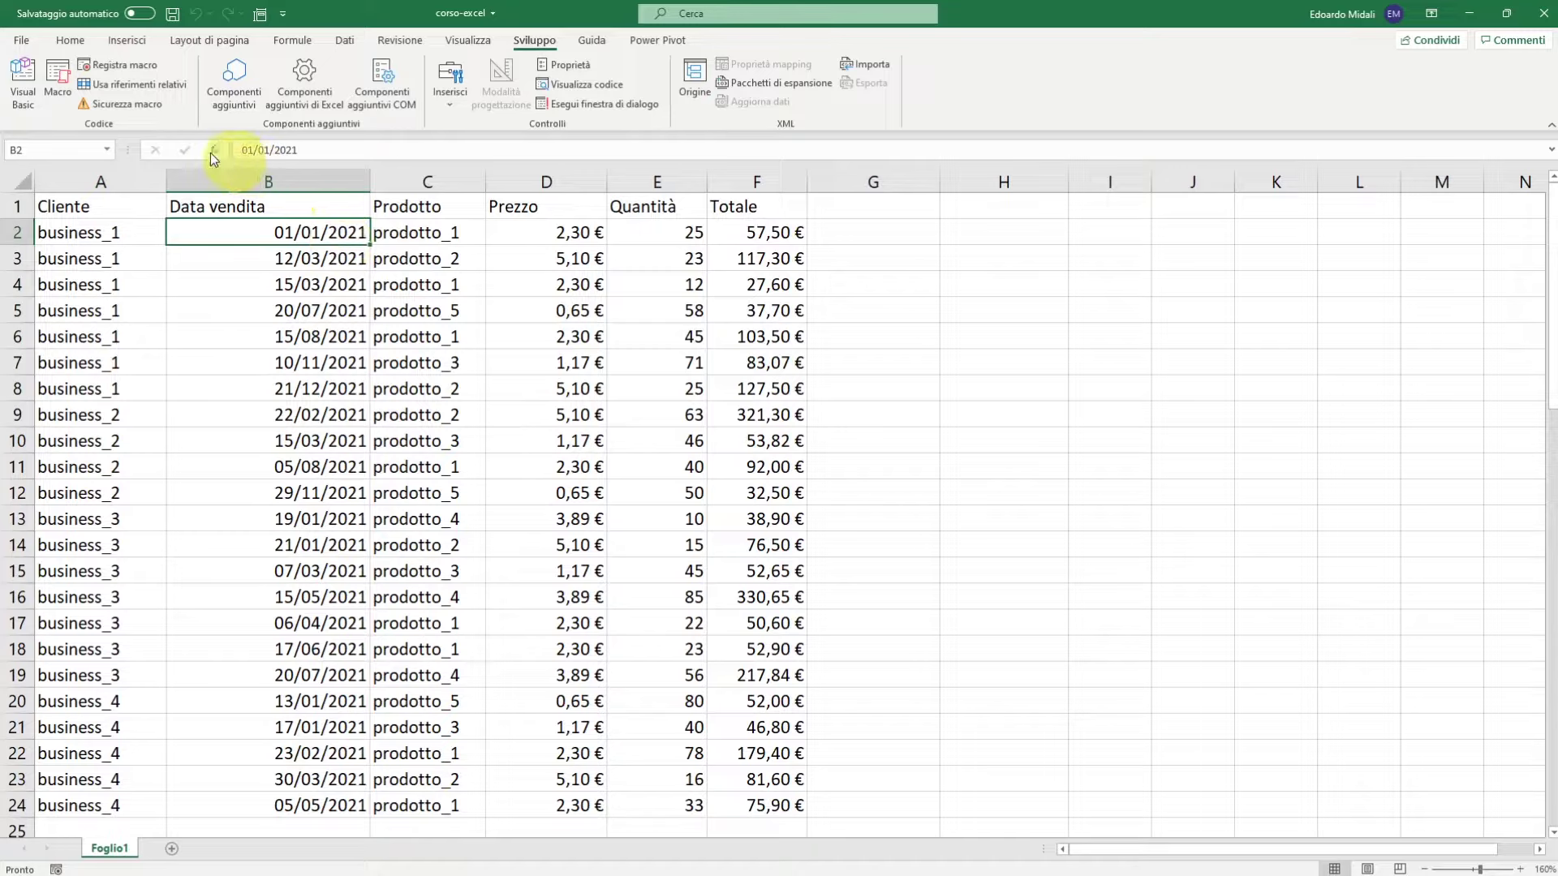
left_click(121, 65)
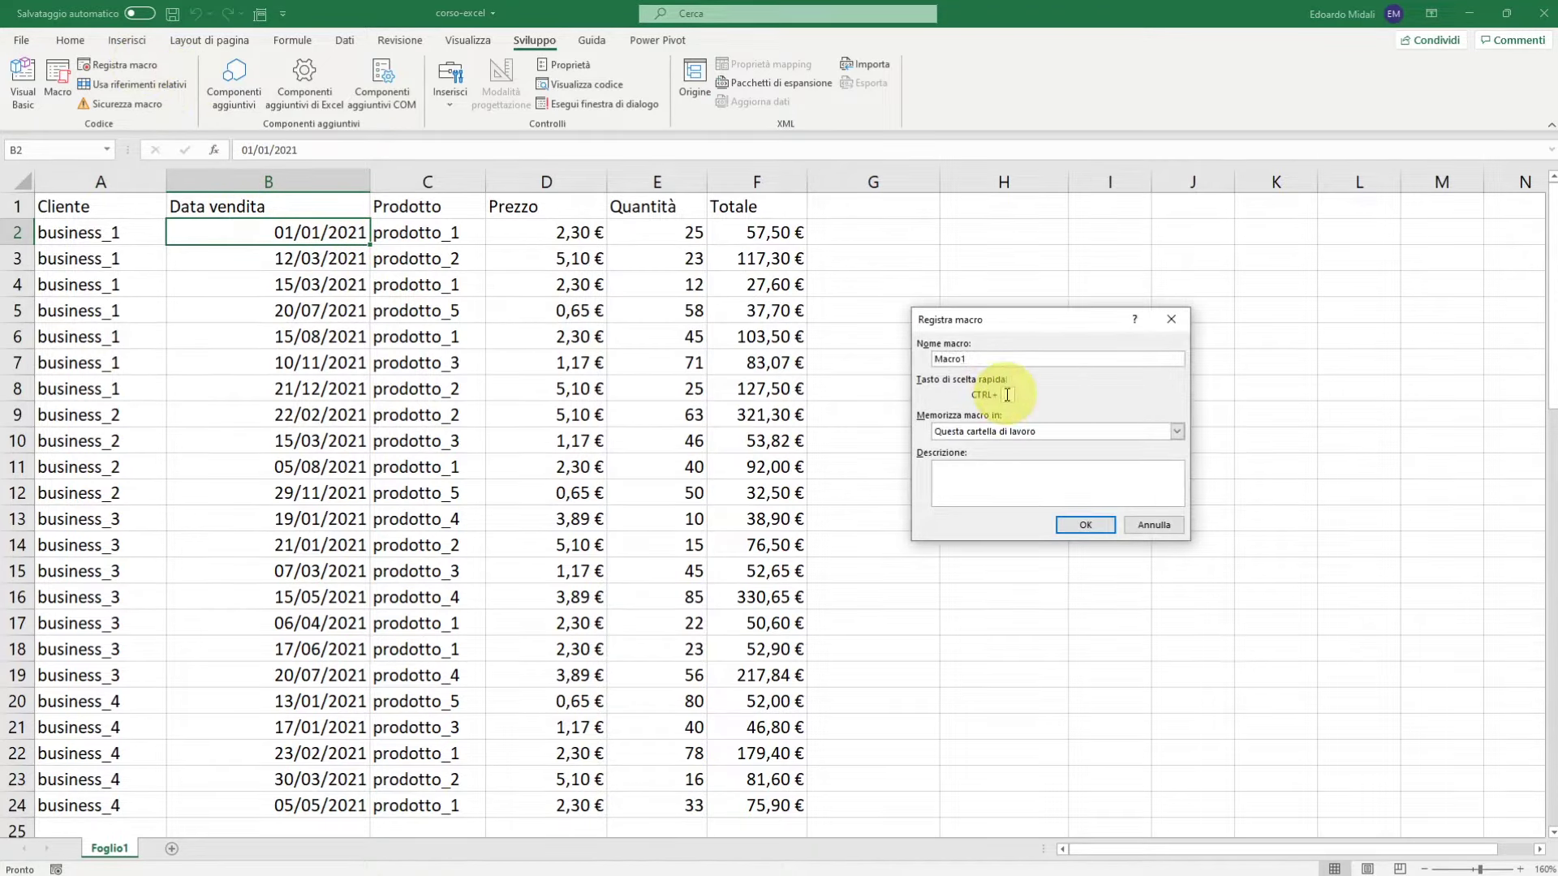
type("z")
left_click(1177, 430)
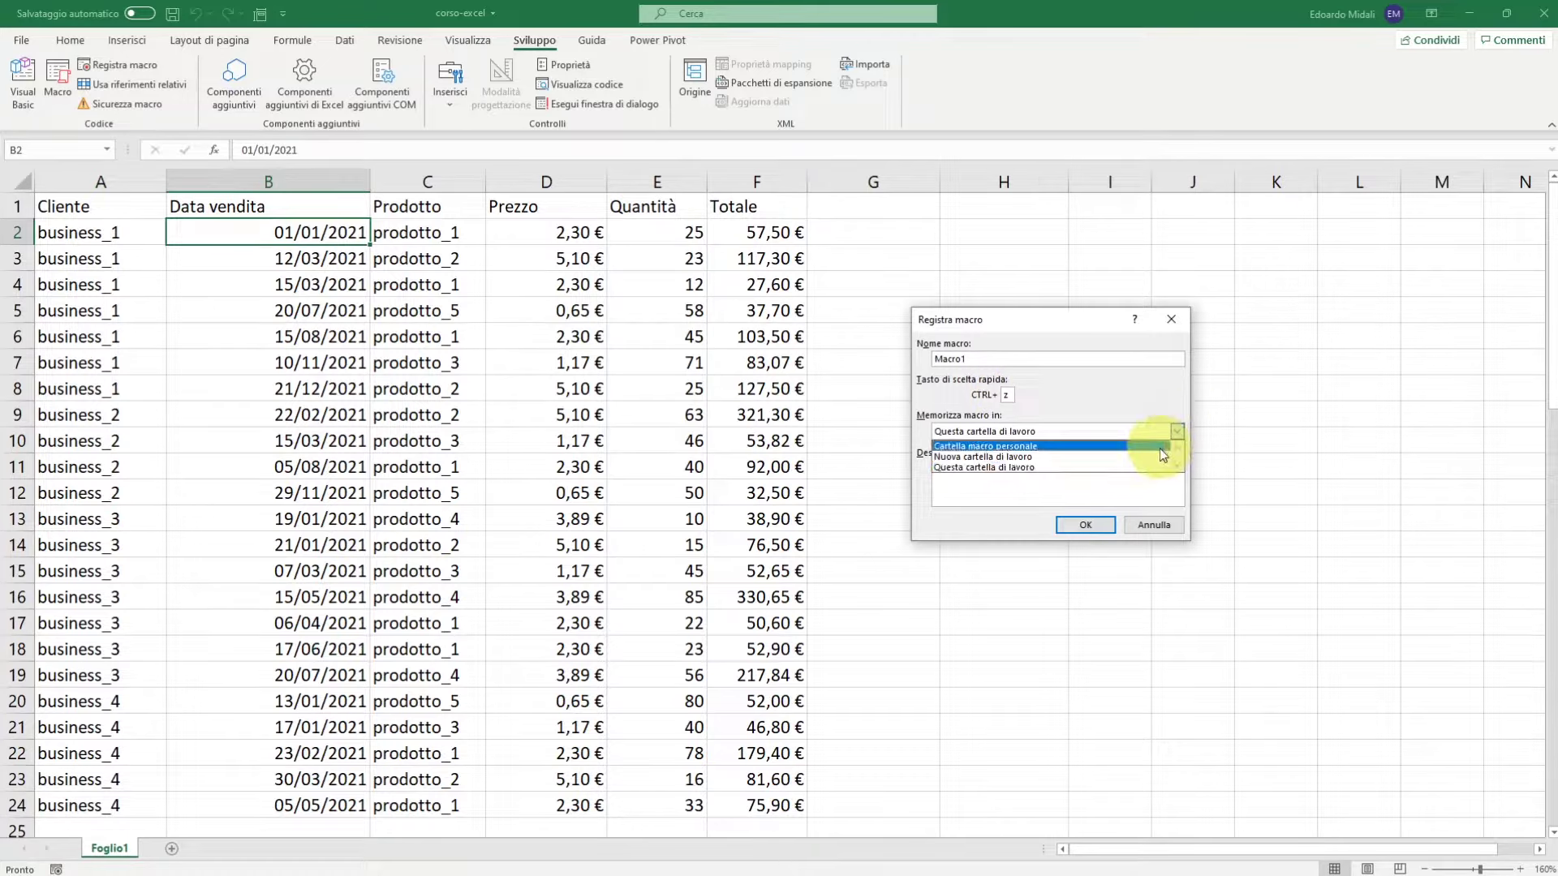
left_click(1161, 446)
left_click(1107, 482)
type("prova")
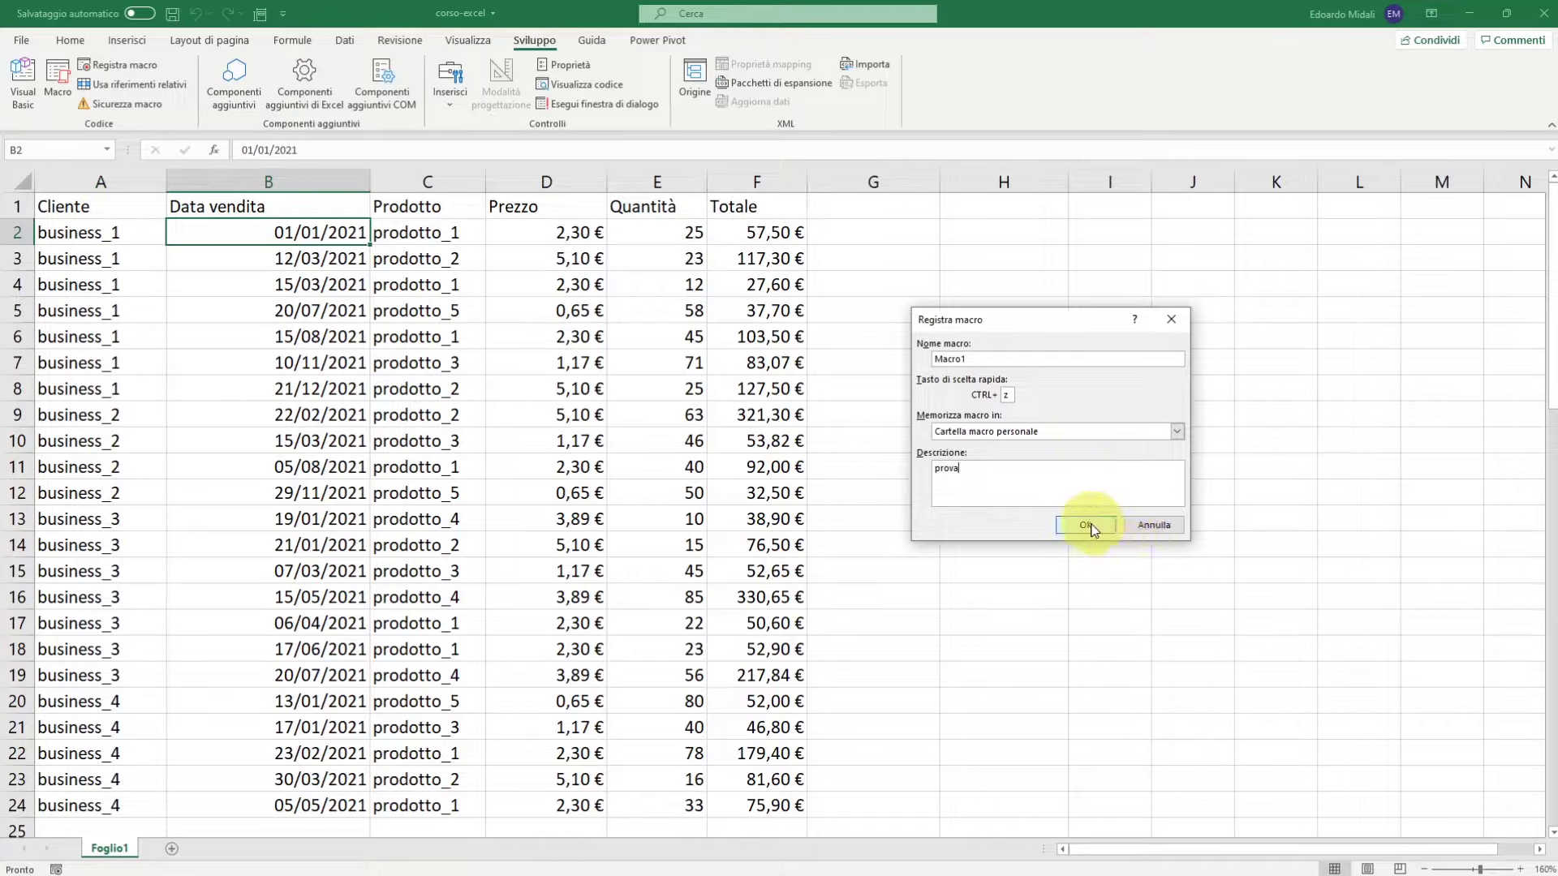
left_click(1086, 525)
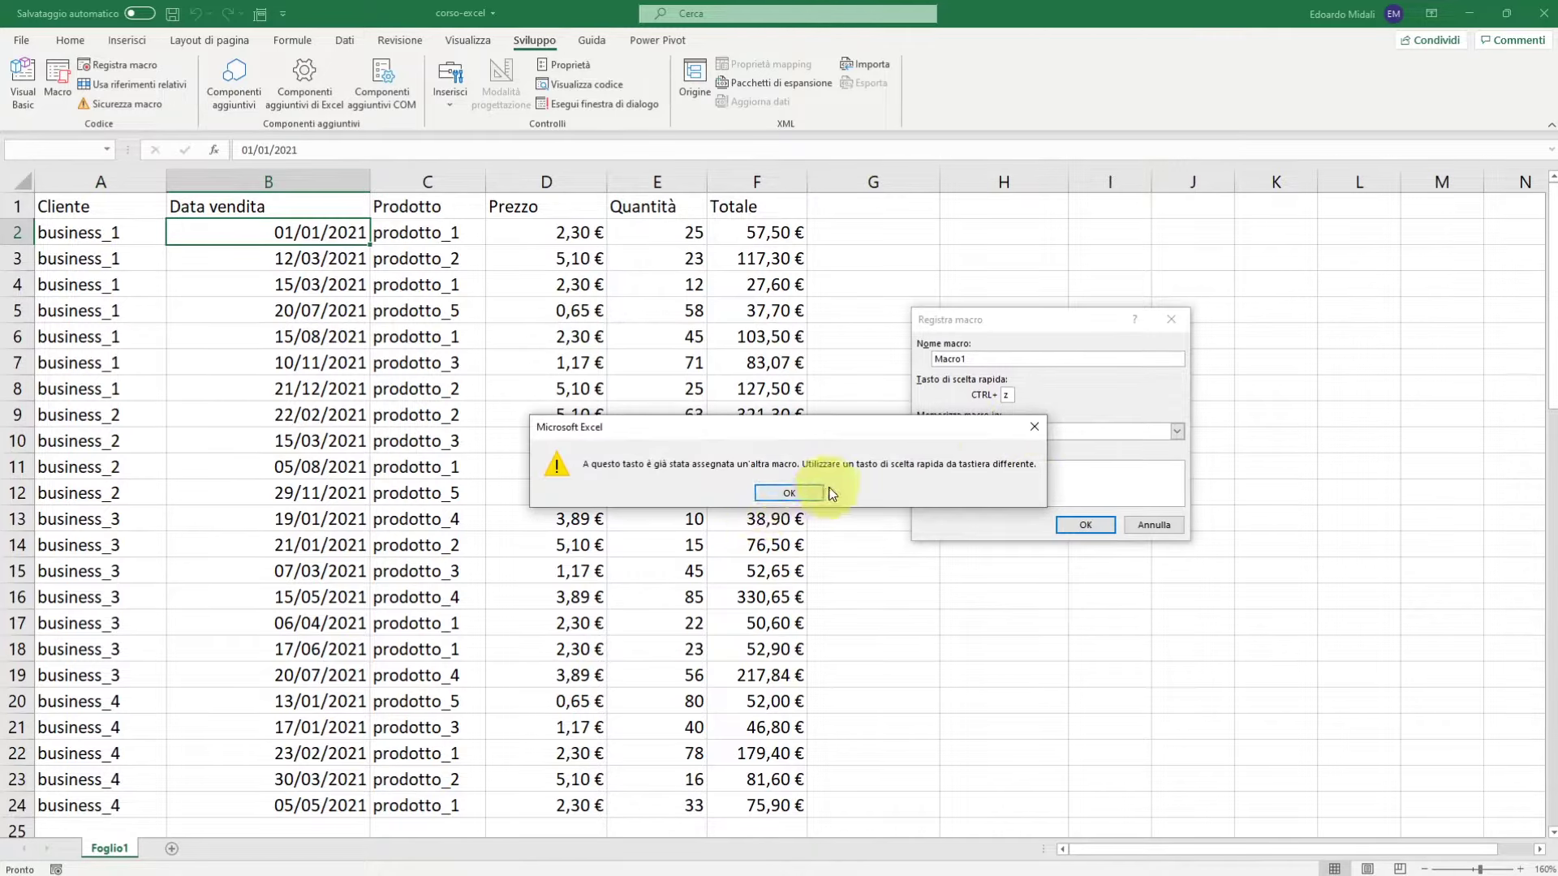
key("Return")
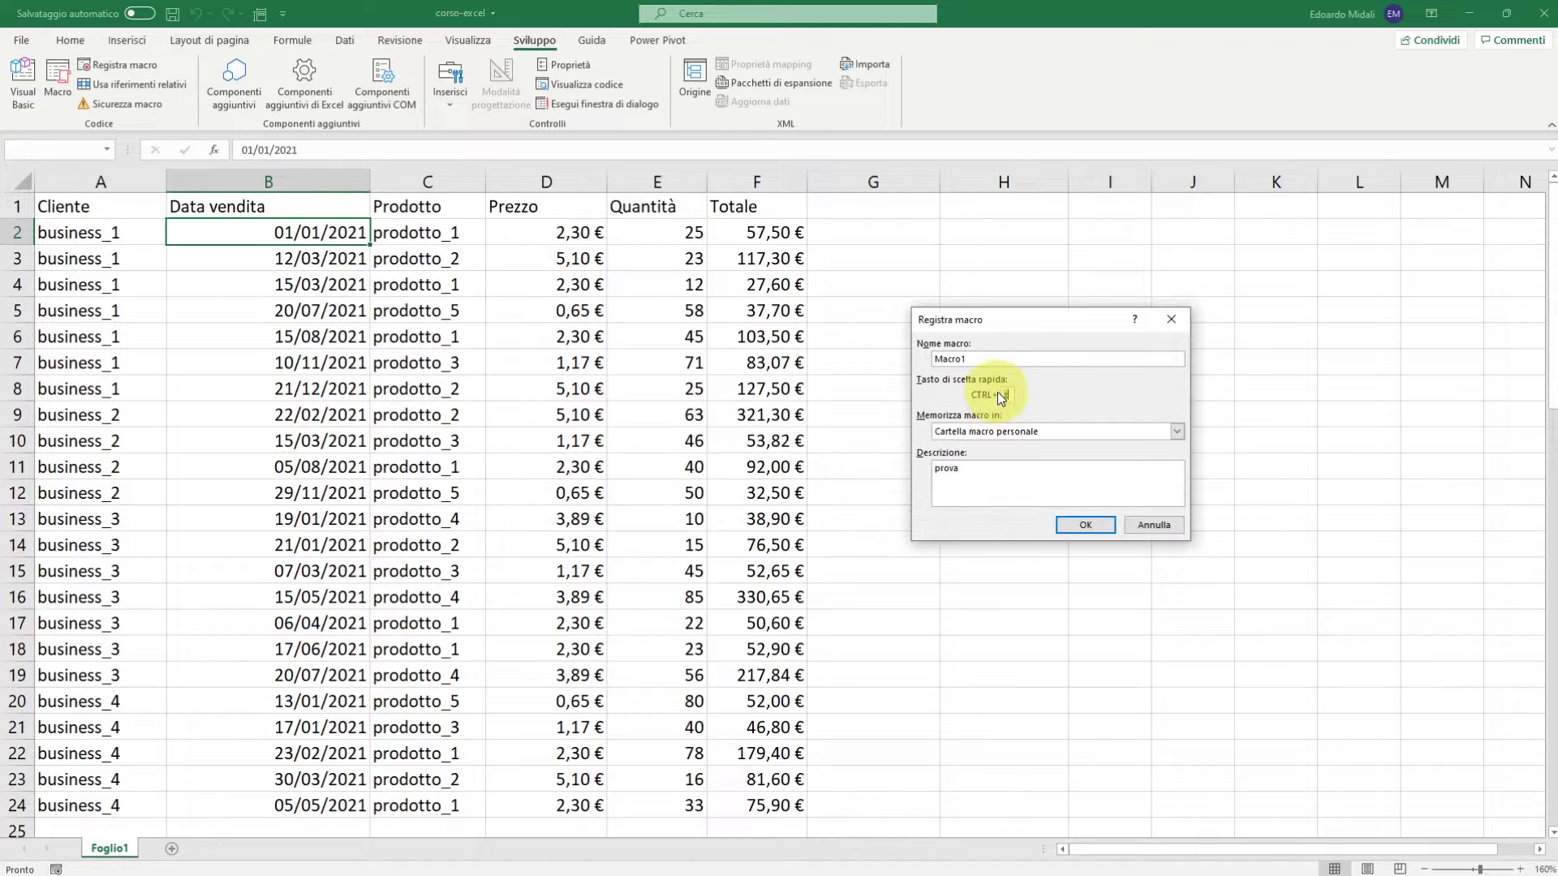
type("b")
left_click(1084, 525)
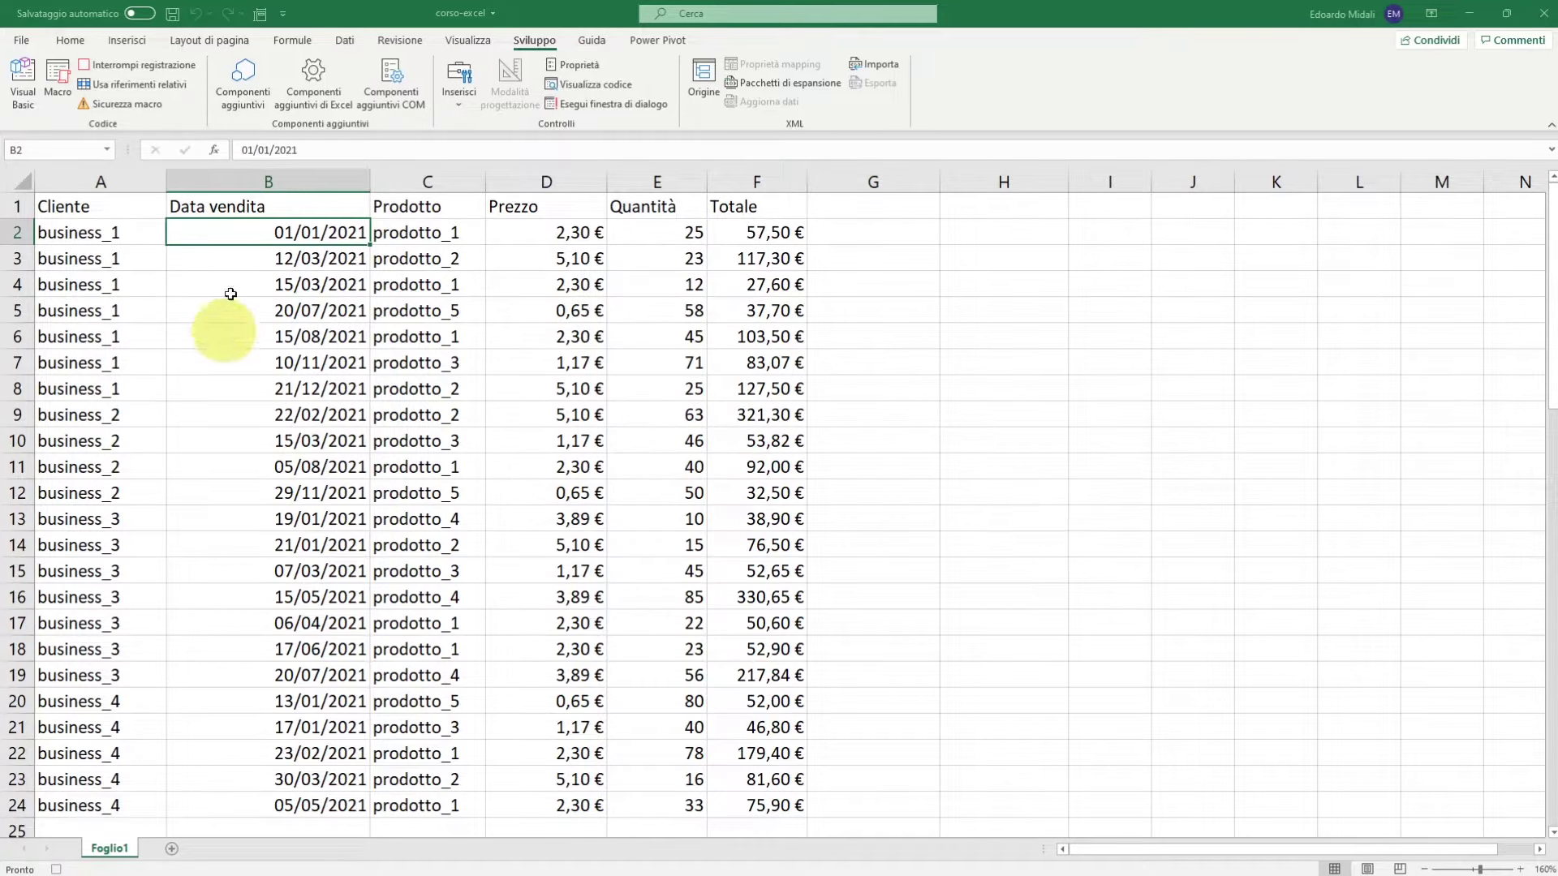
Give cell B2 a light orange fill, light orange bold text
left_click(70, 40)
left_click(276, 97)
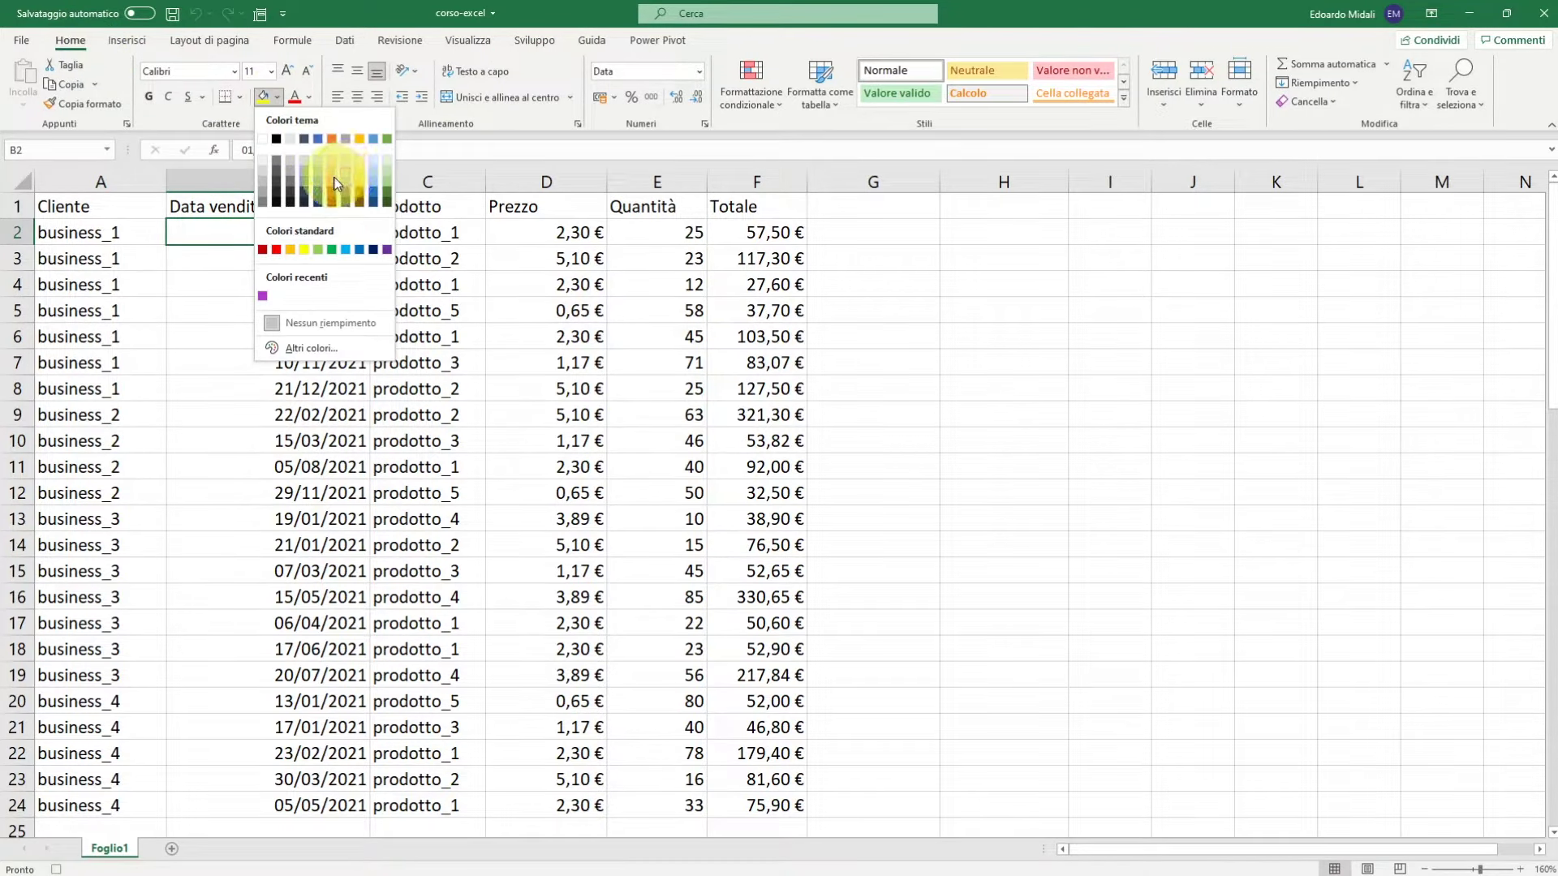
left_click(336, 184)
left_click(309, 97)
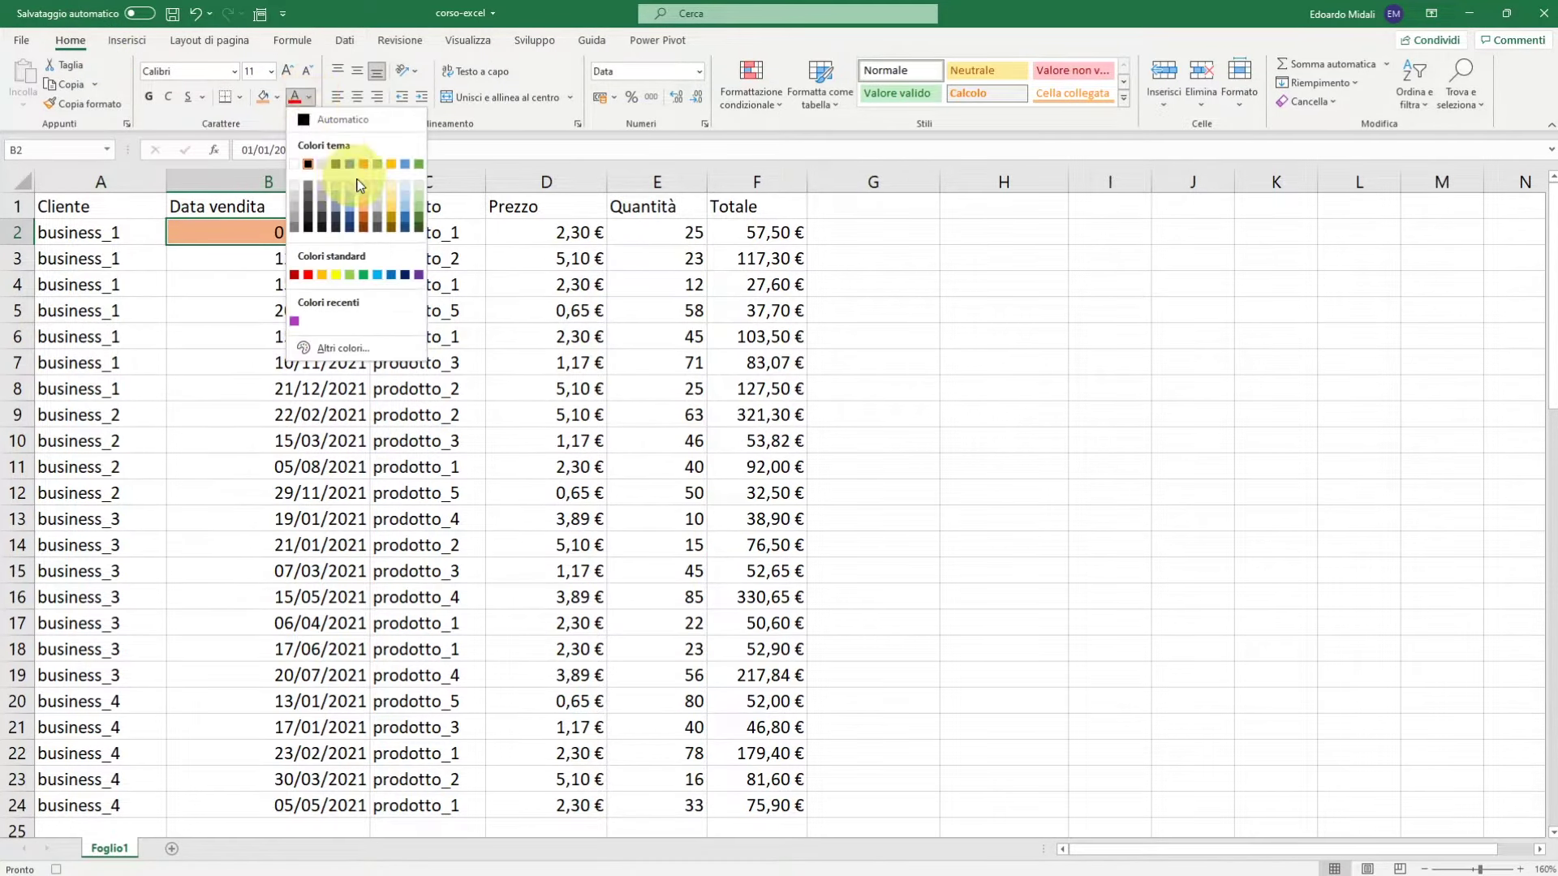
left_click(363, 199)
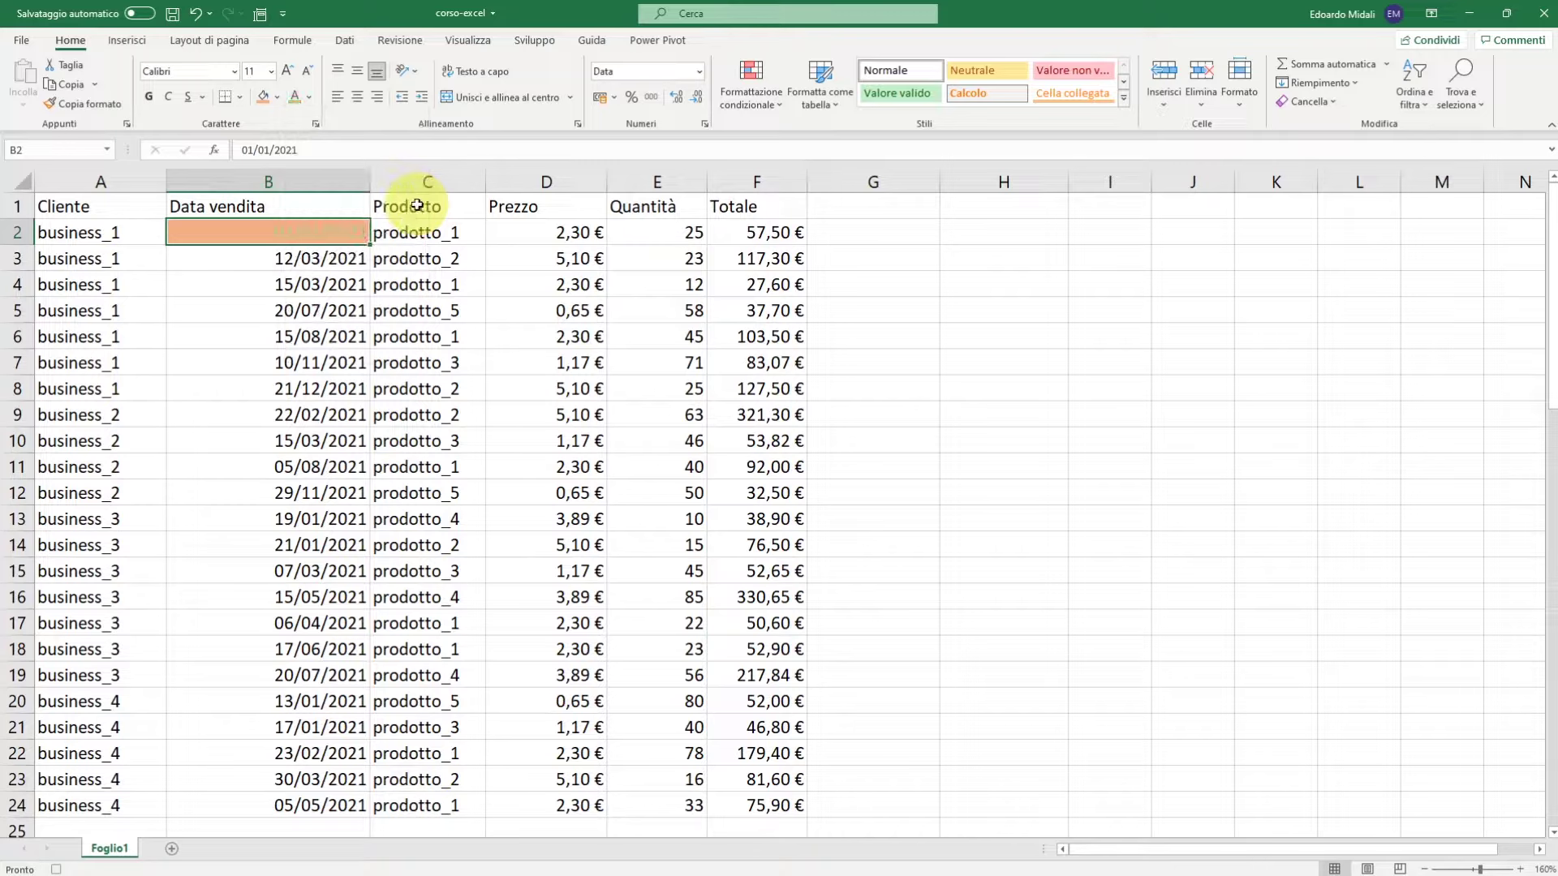
left_click(151, 97)
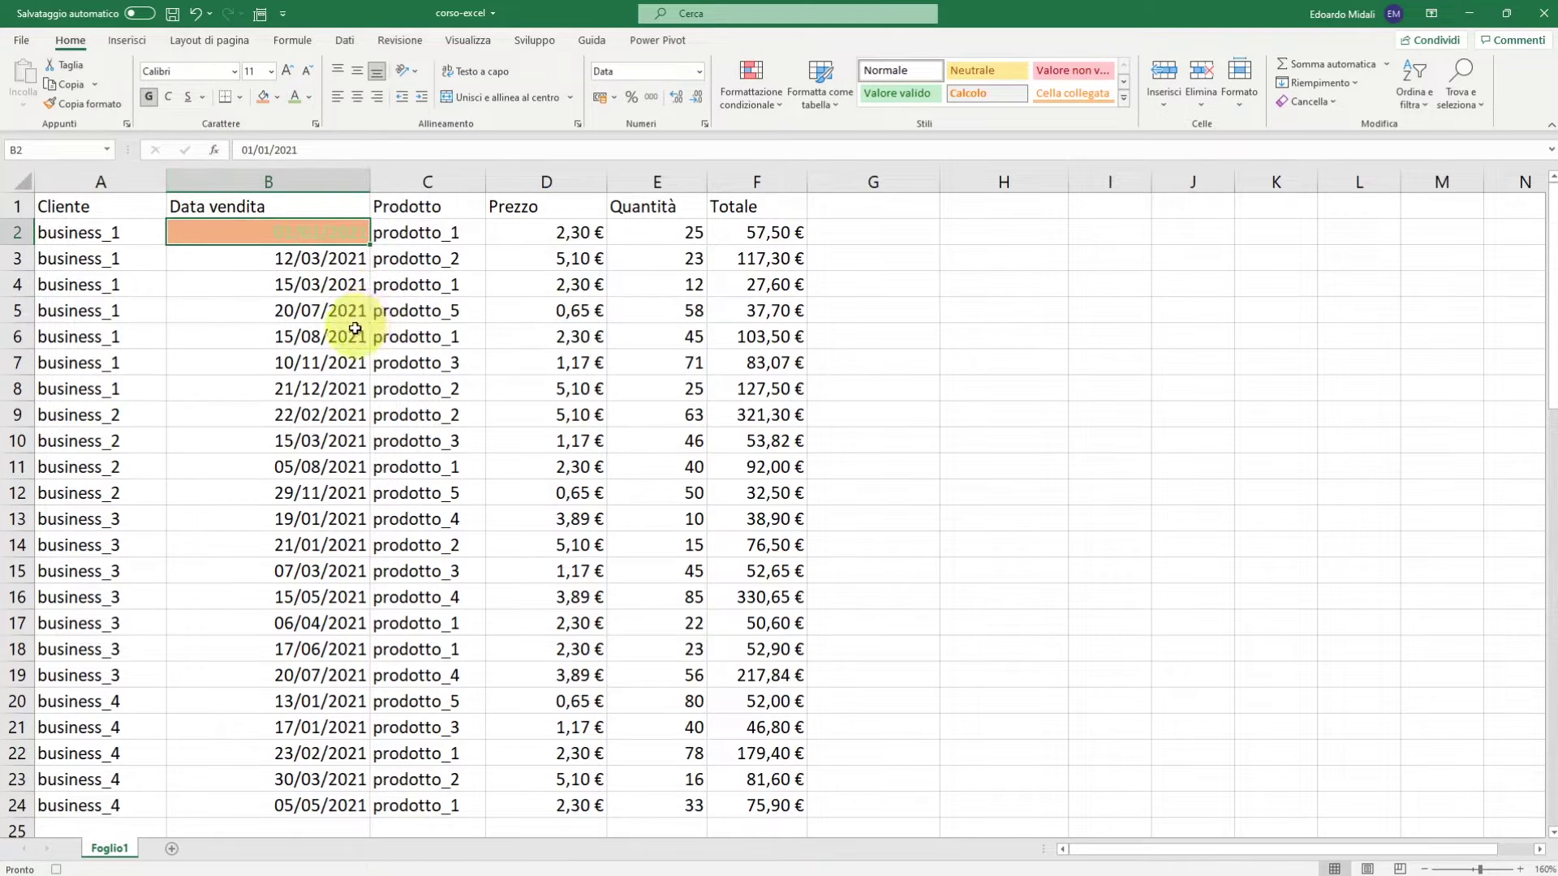
Stop the macro recording and select the sale date in B6
left_click(534, 39)
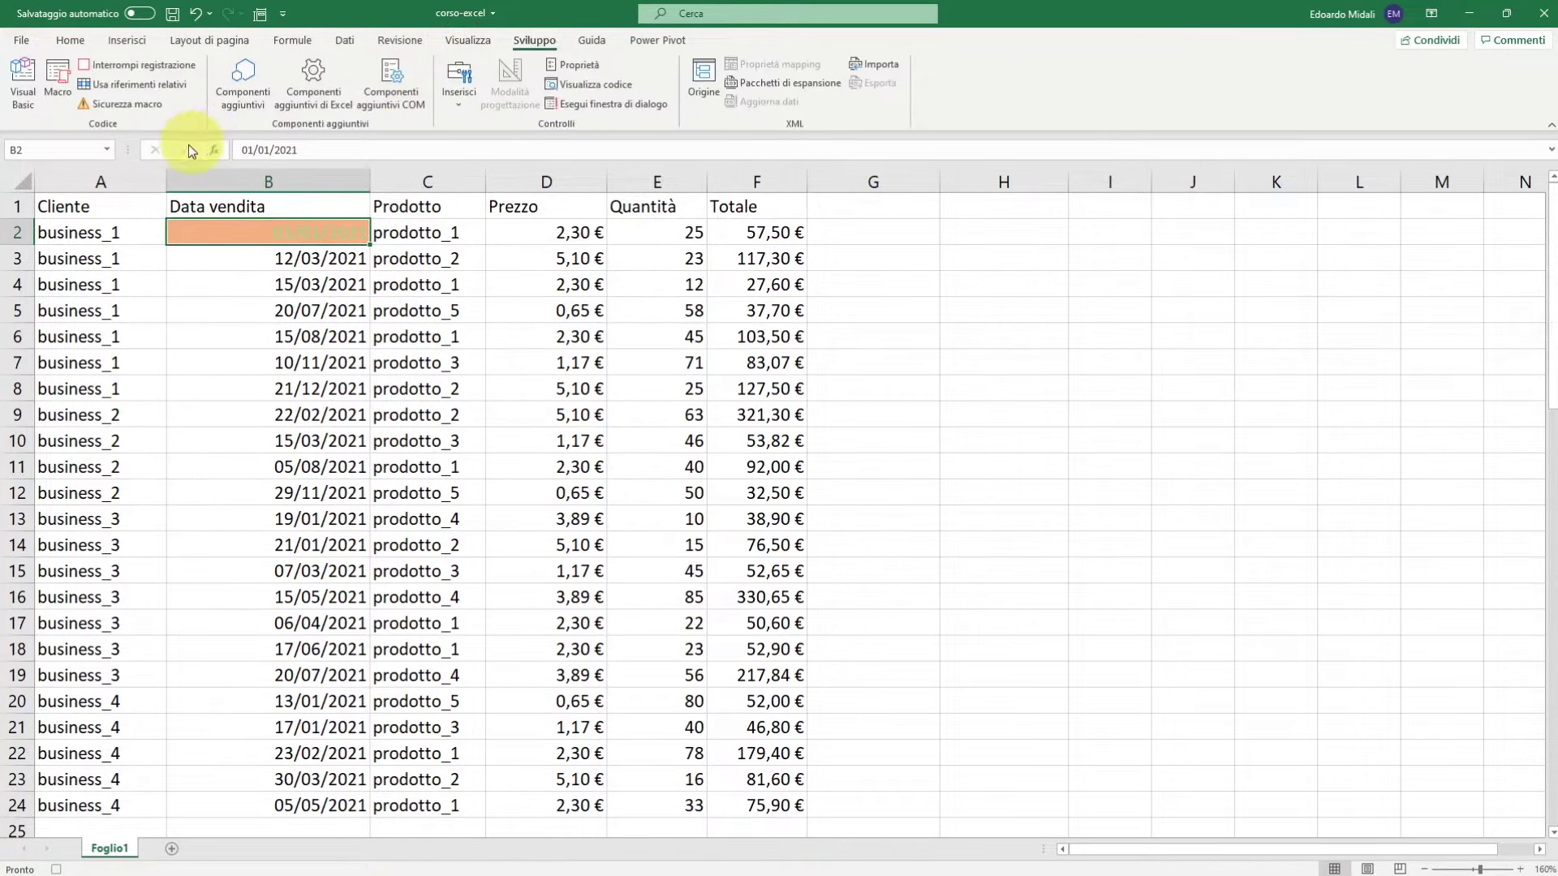
left_click(55, 869)
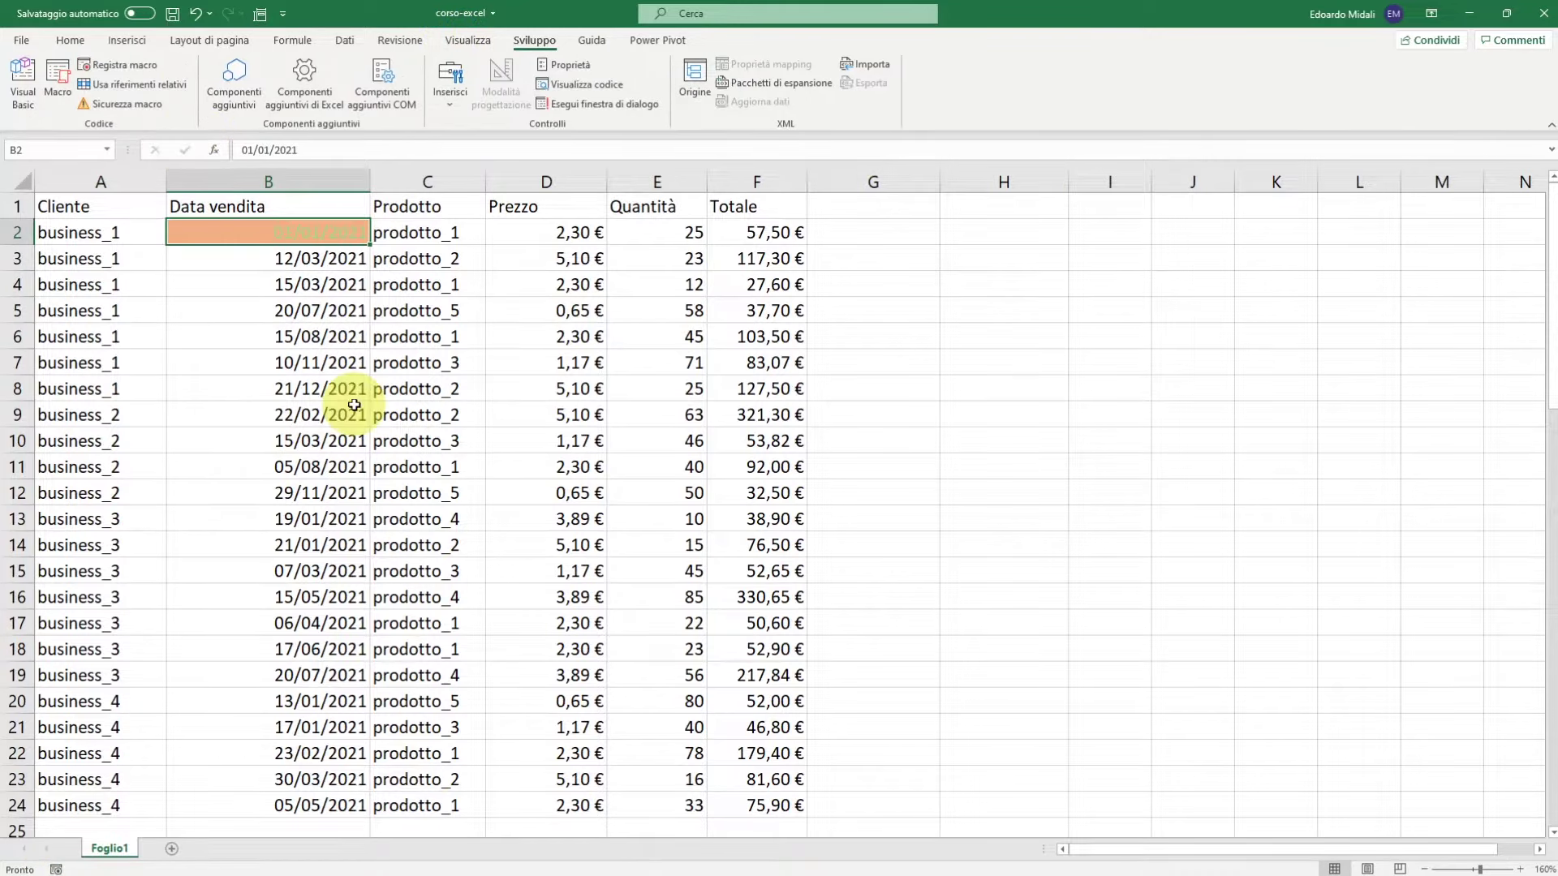
left_click(322, 332)
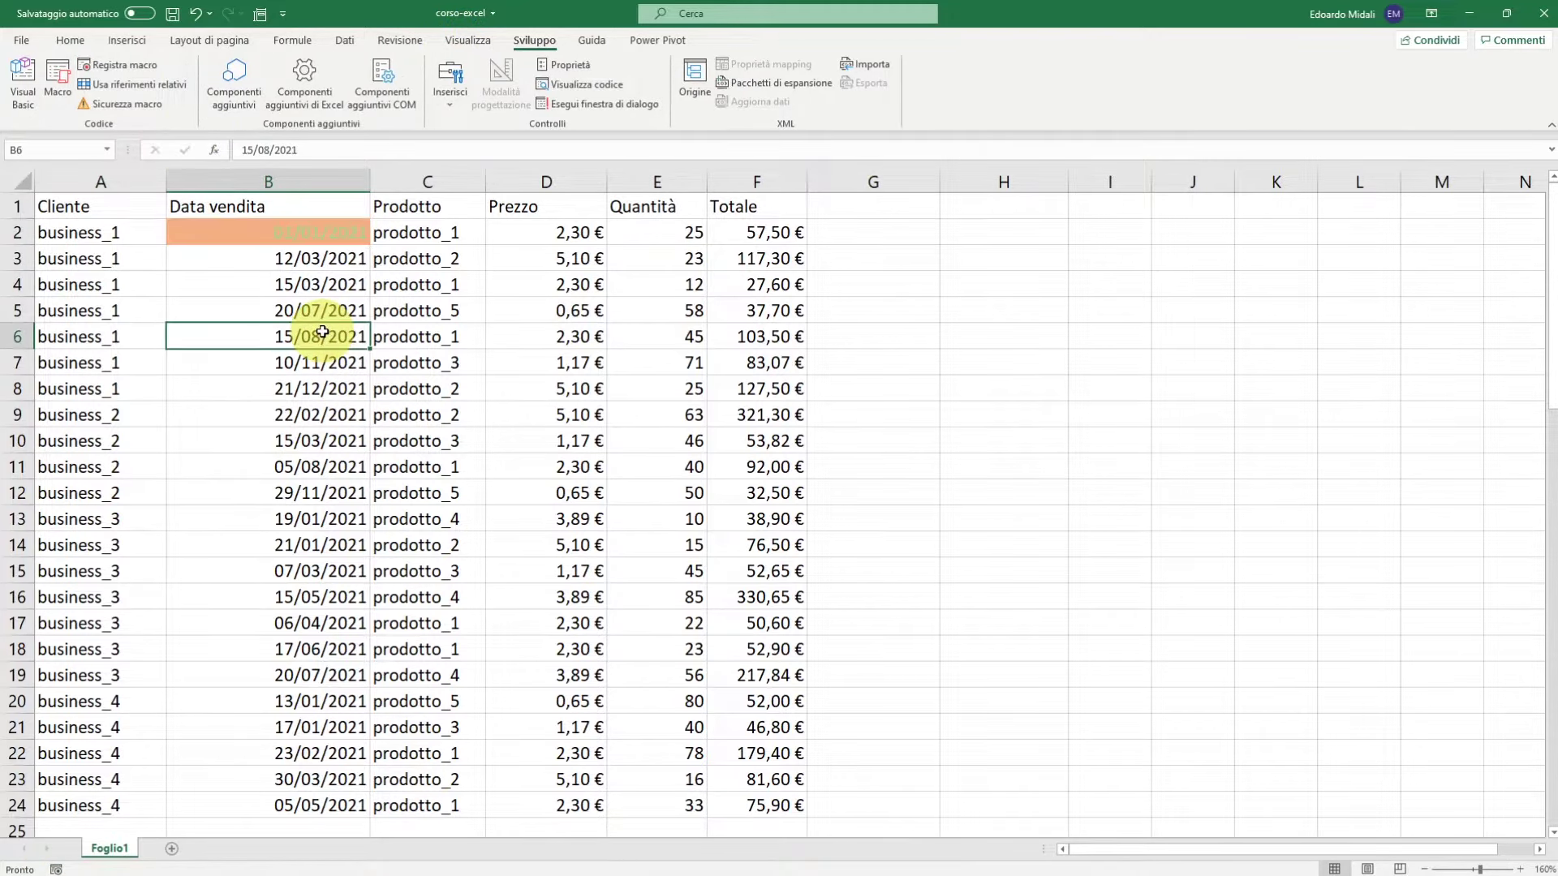
Check the options of PERSONAL.XLSB!Macro1 and close the macro dialogs
left_click(58, 85)
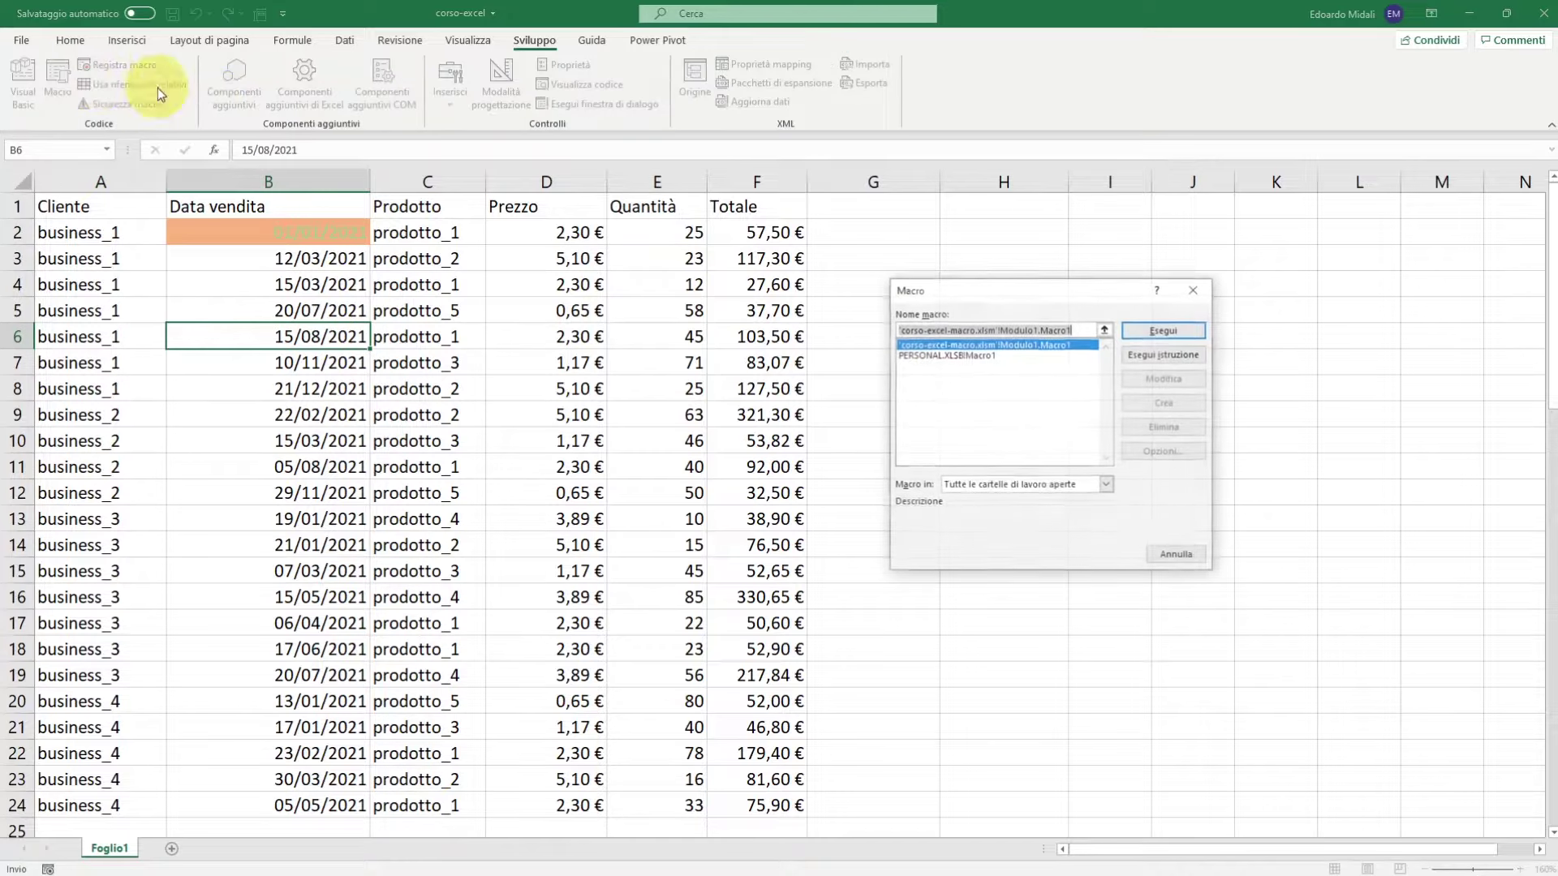
left_click(1006, 355)
left_click(1170, 453)
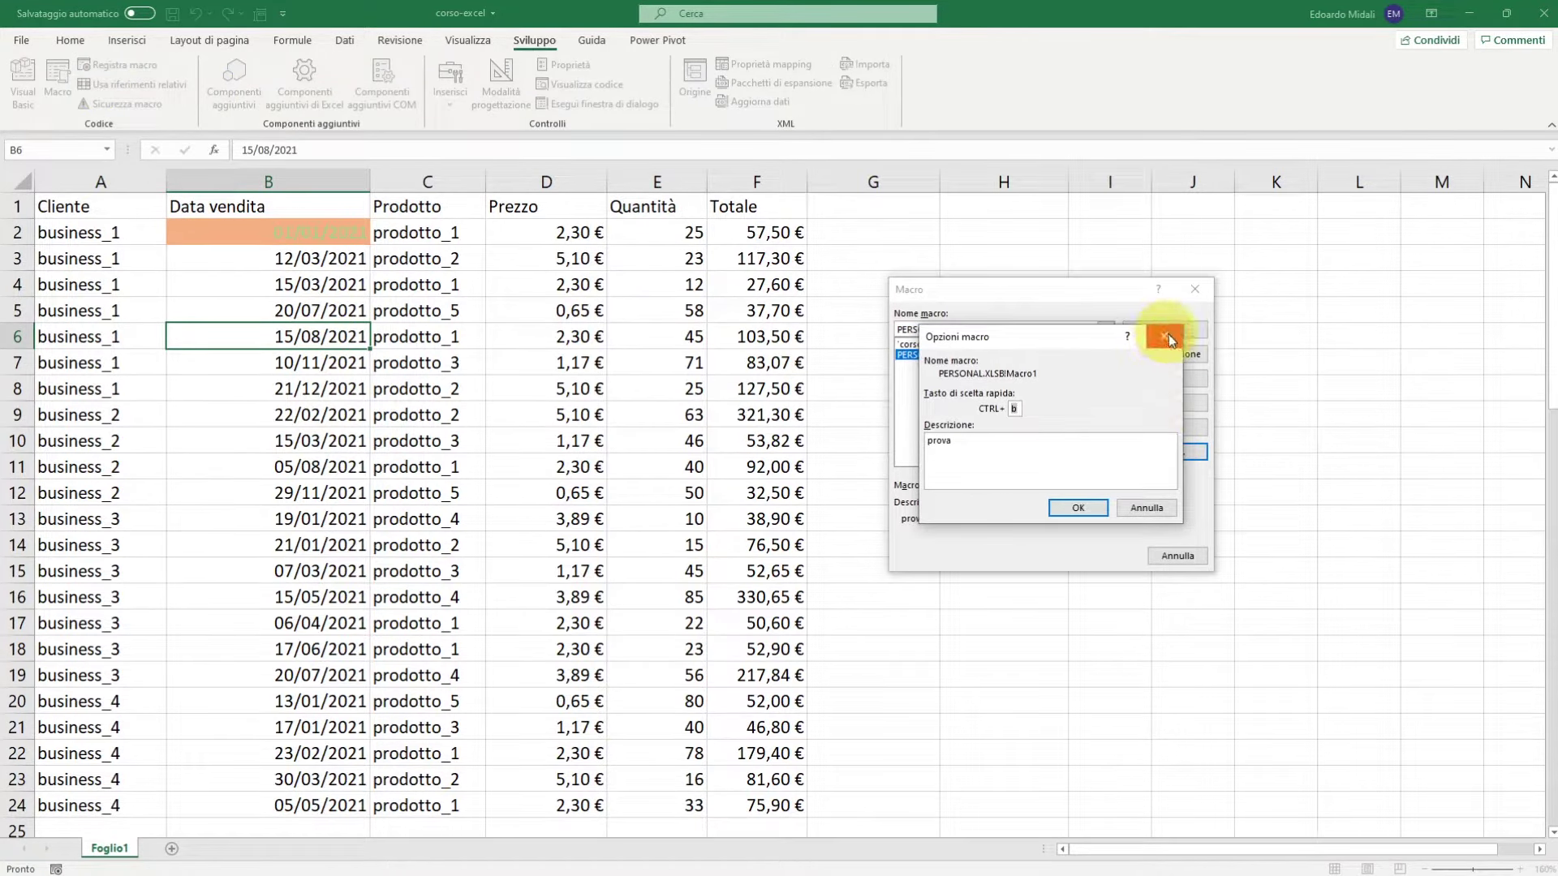
left_click(1169, 335)
left_click(1195, 289)
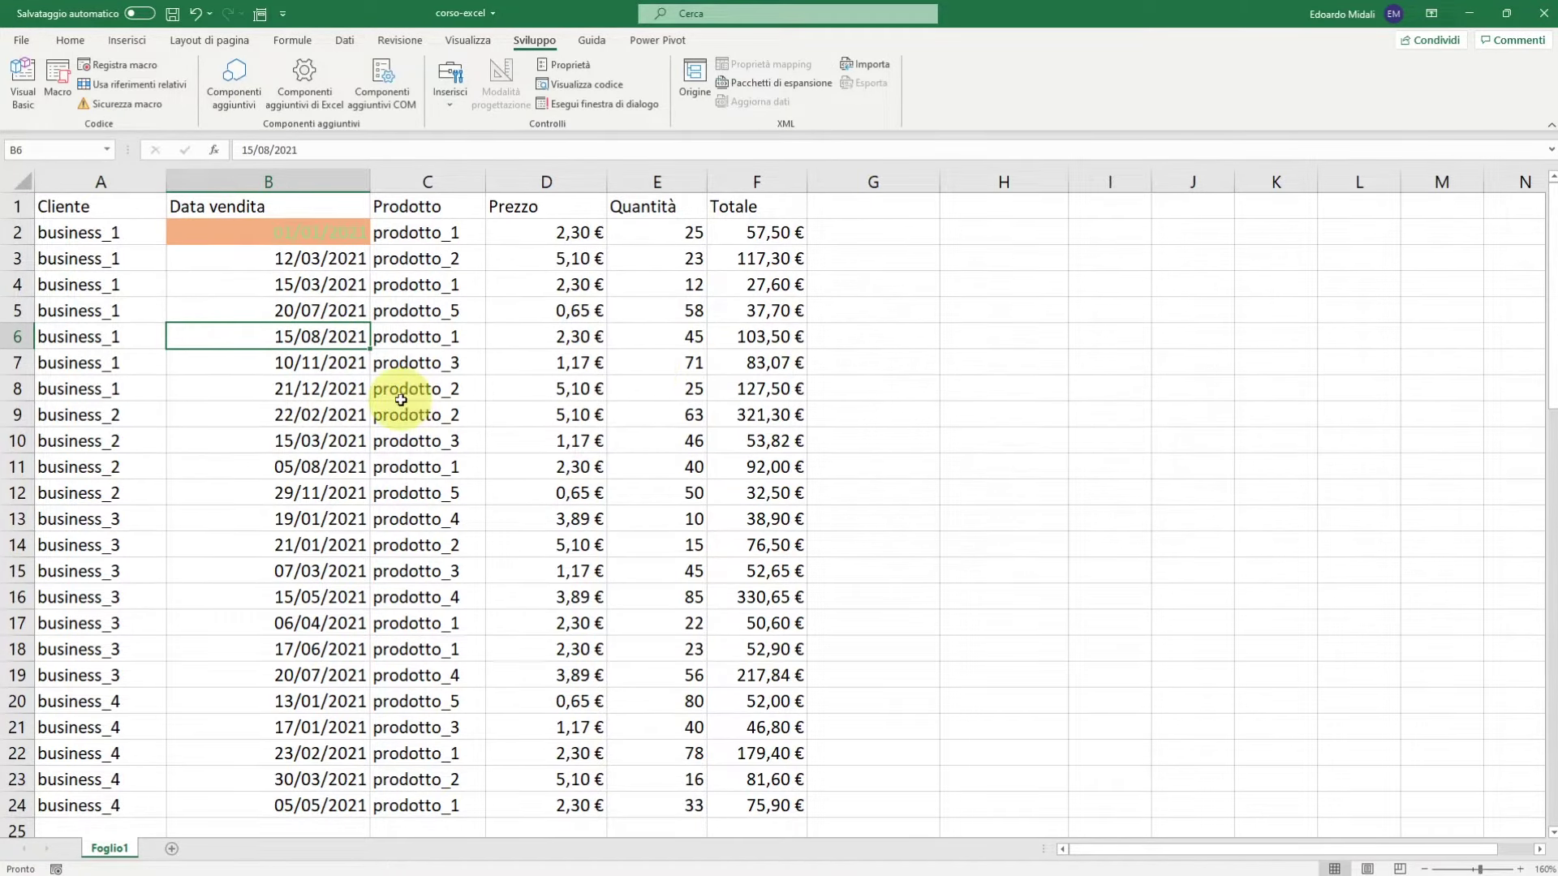
Apply the orange fill macro with Ctrl+Shift+M to B6, D6 and D9
key("ctrl+shift+m")
left_click(521, 339)
key("ctrl+shift+m")
left_click(516, 414)
key("ctrl+shift+m")
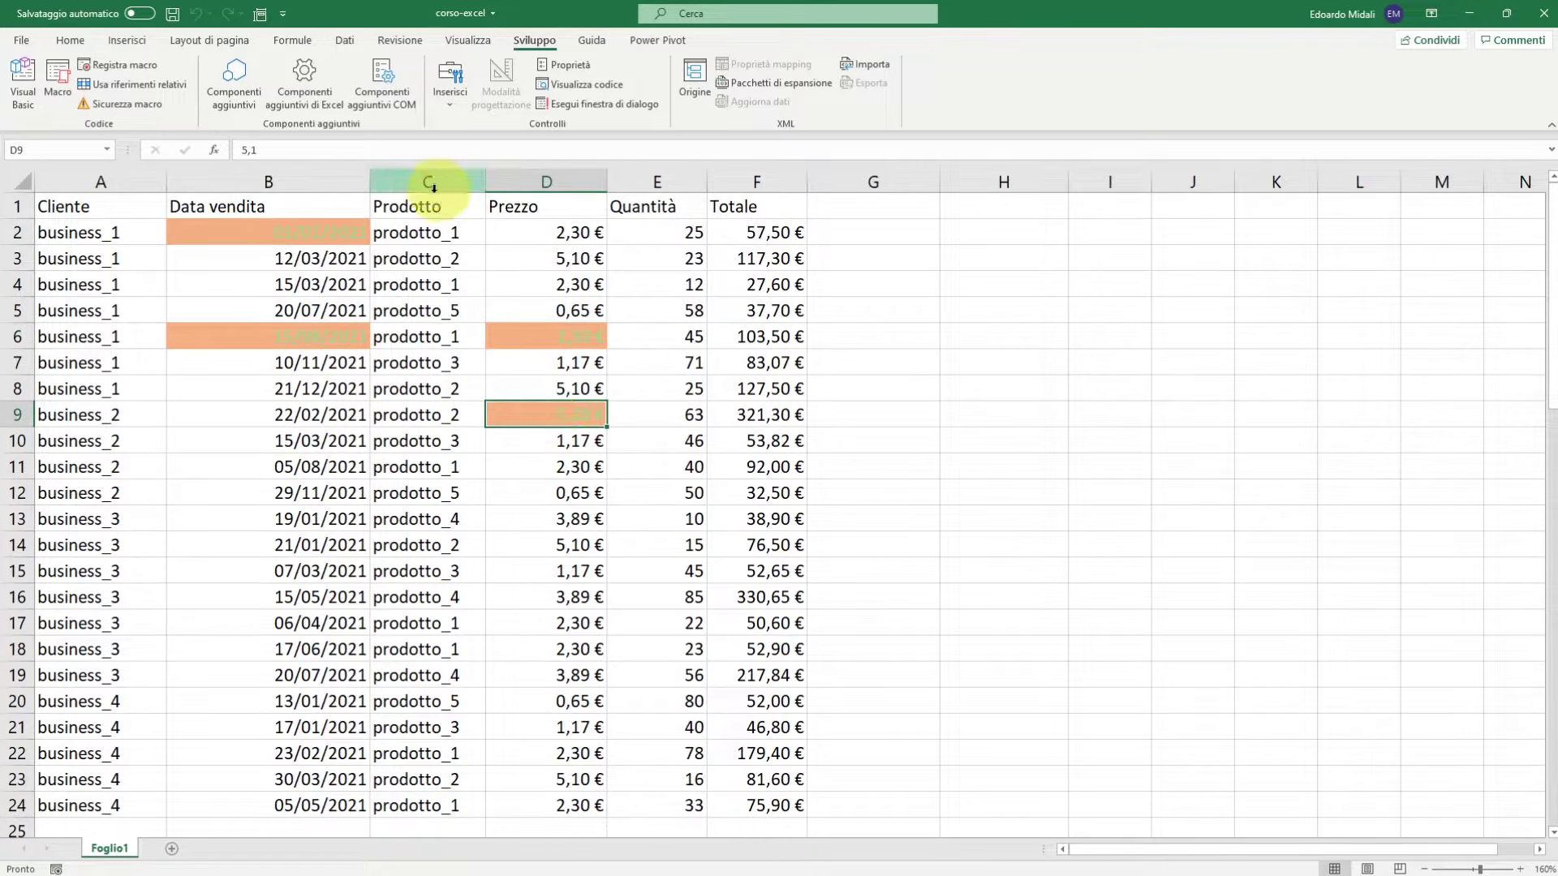
List only this workbook's macros, then show the open Excel windows
left_click(57, 81)
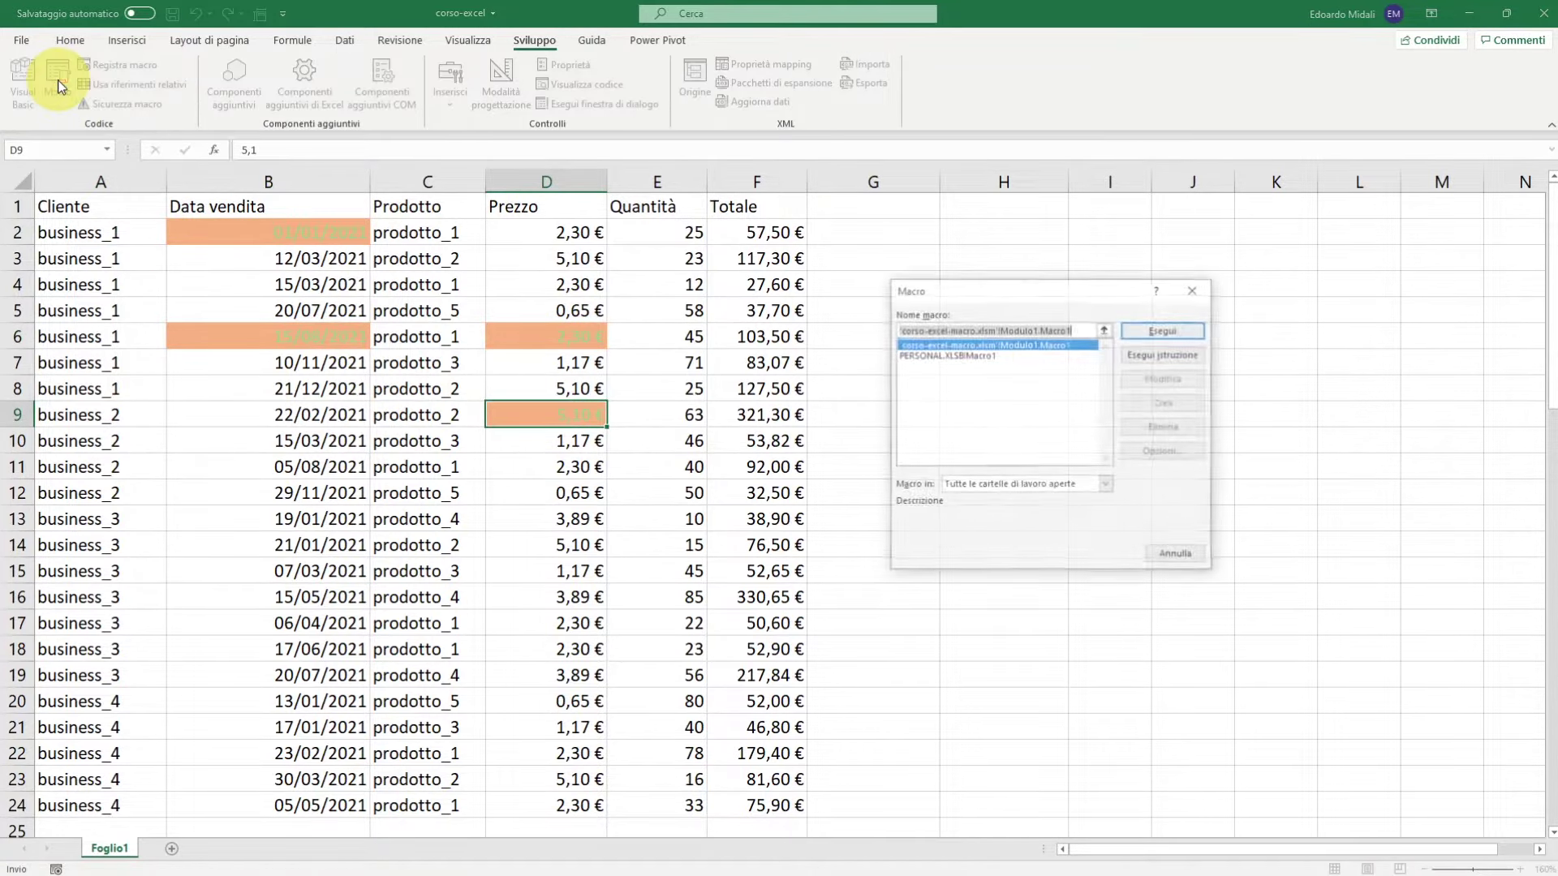
left_click(1105, 487)
left_click(1071, 509)
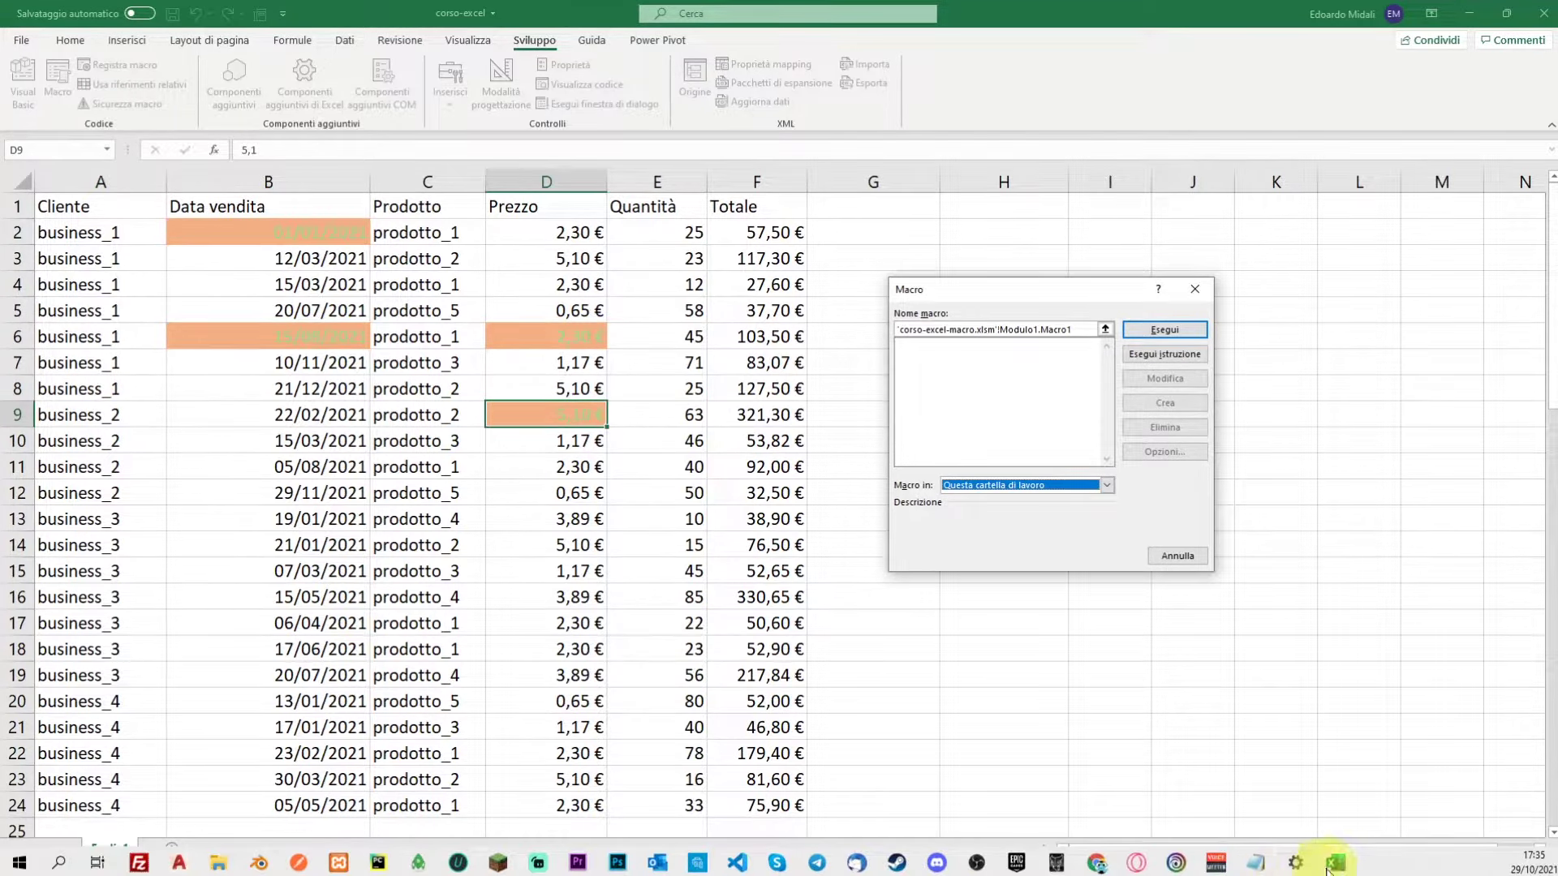
left_click(1331, 865)
Dismiss the error, close the macro list, and bring the corso-excel workbook back to front
left_click(1424, 791)
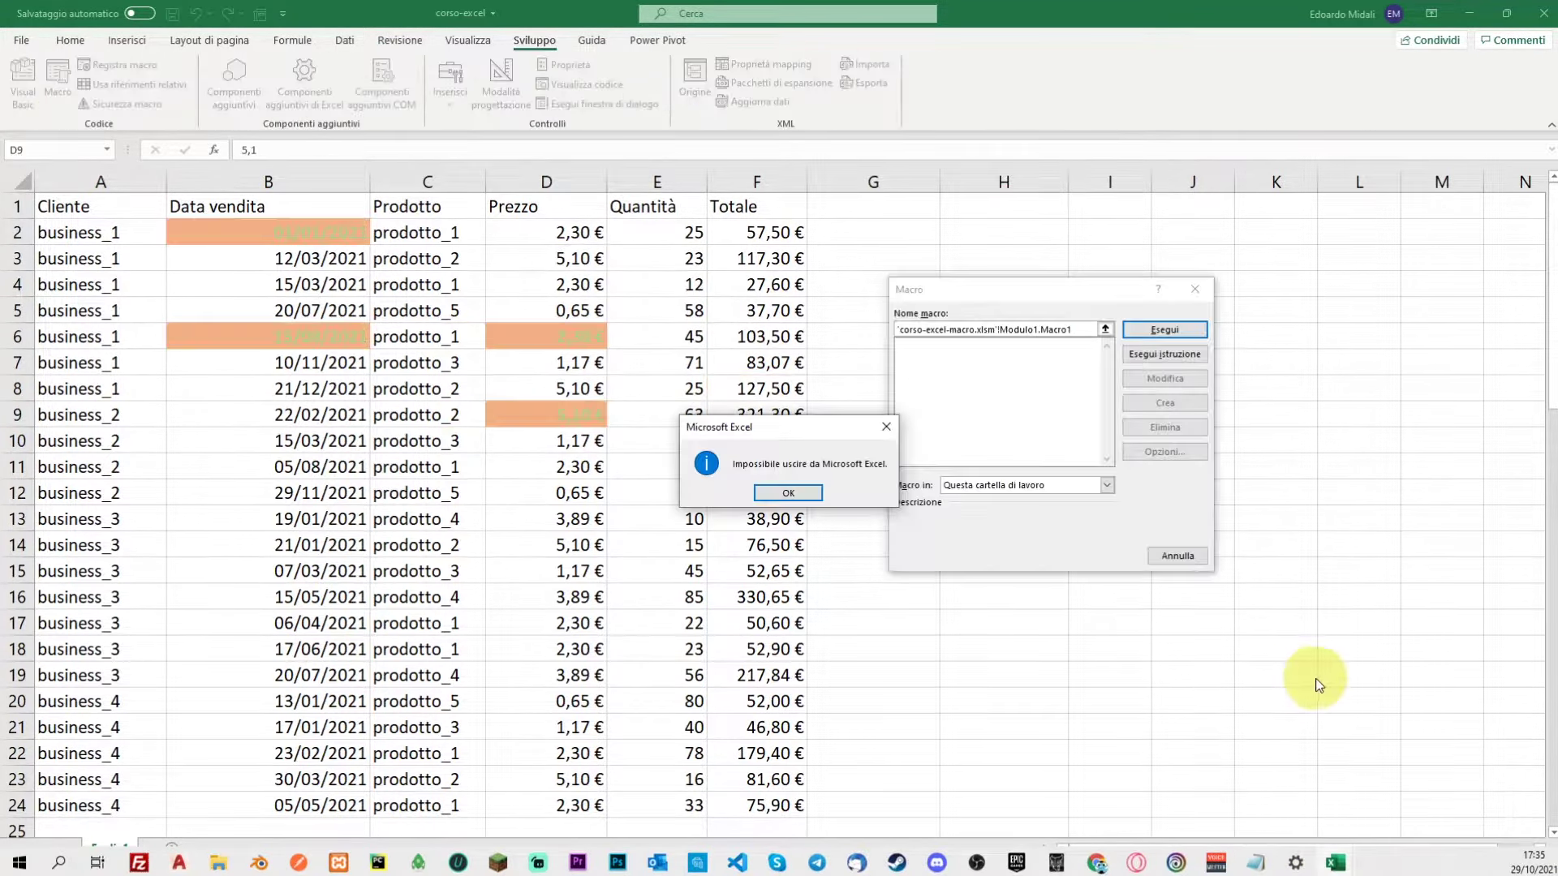
key("Return")
left_click(1219, 288)
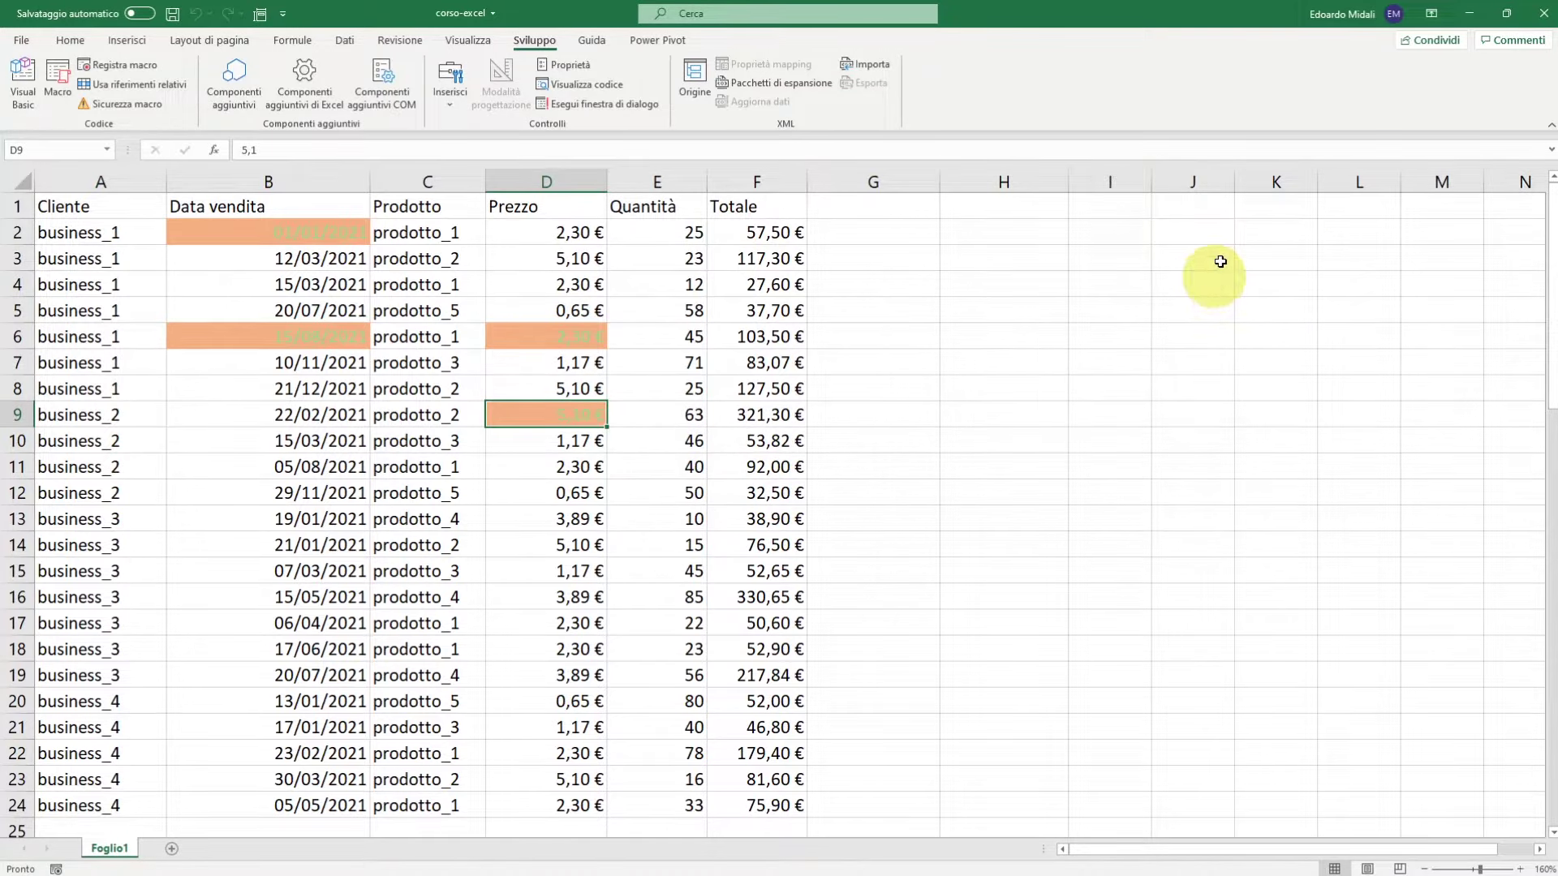
left_click(1468, 14)
left_click(1541, 14)
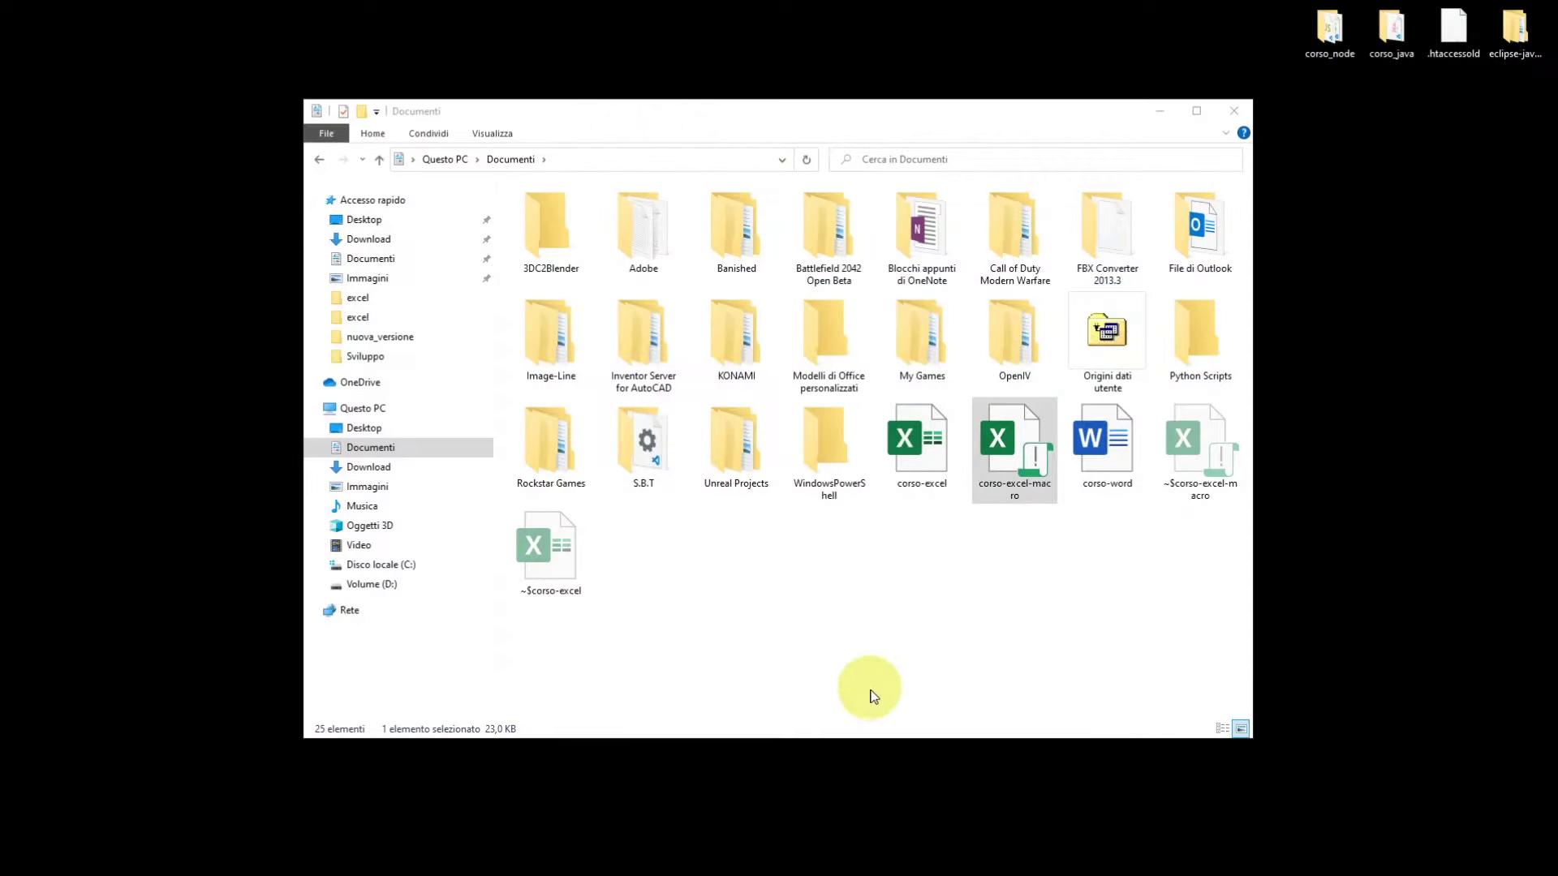
left_click(1136, 862)
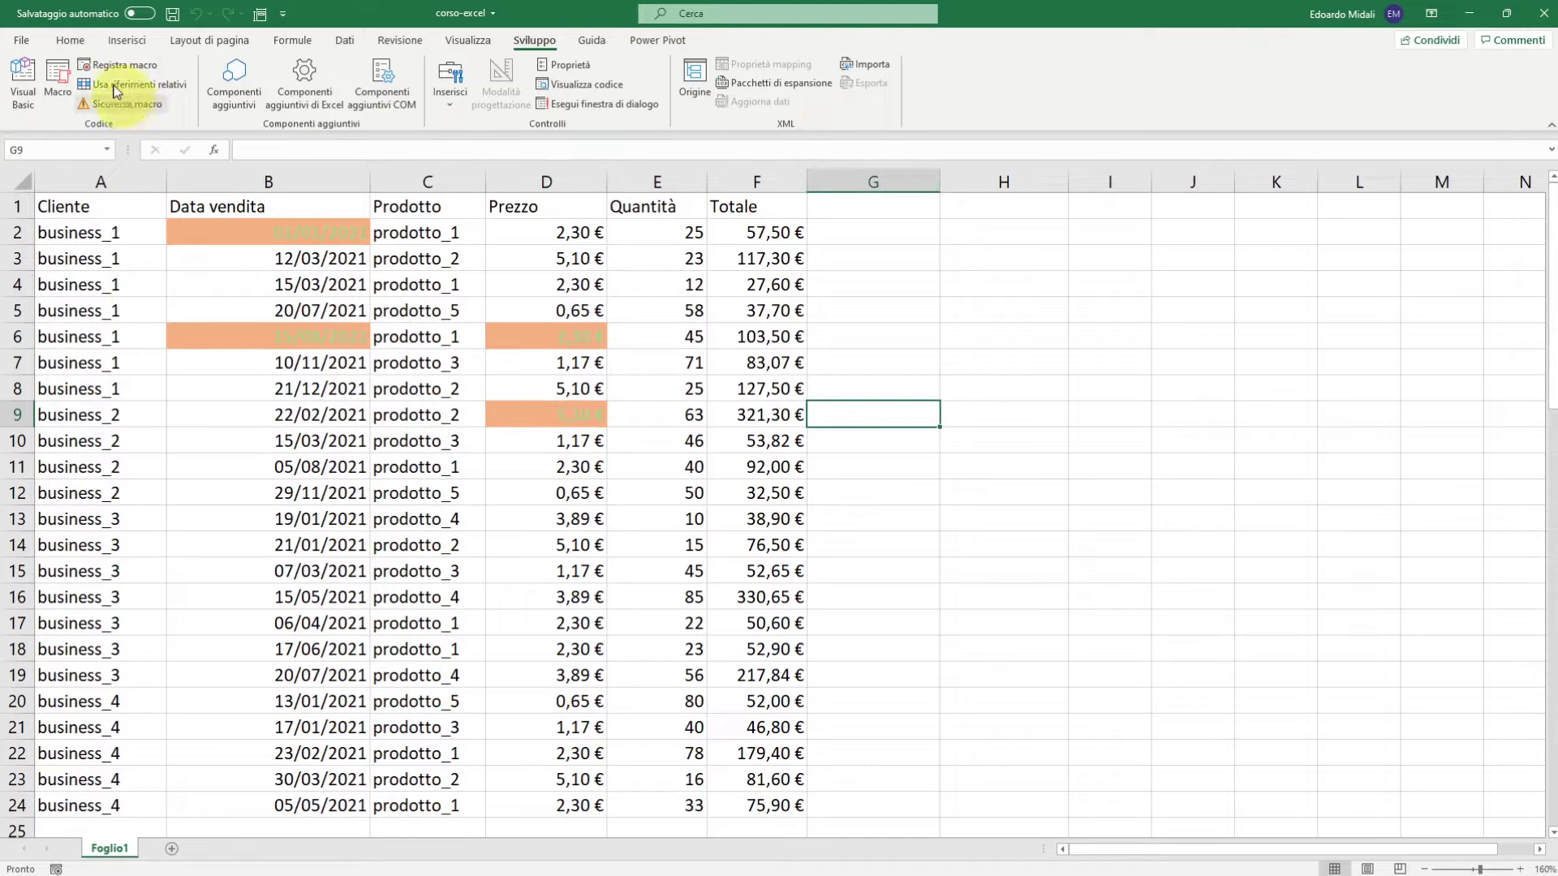
List macros from Tutte le cartelle di lavoro aperte, select PERSONAL.XLSB!Macro1, then close the dialog
left_click(56, 77)
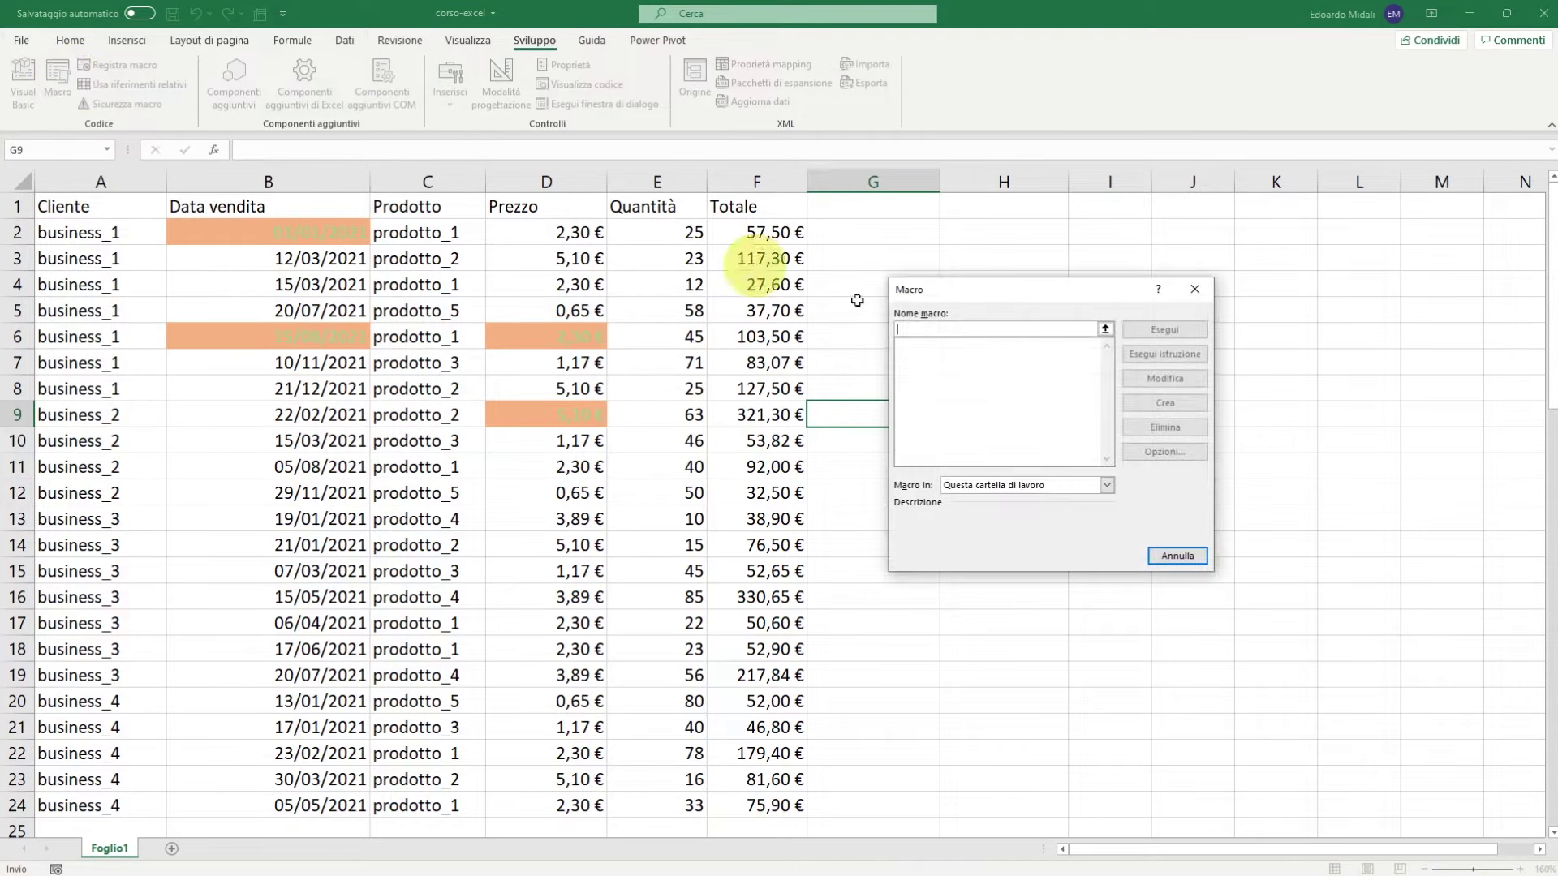
left_click(1106, 485)
left_click(1071, 496)
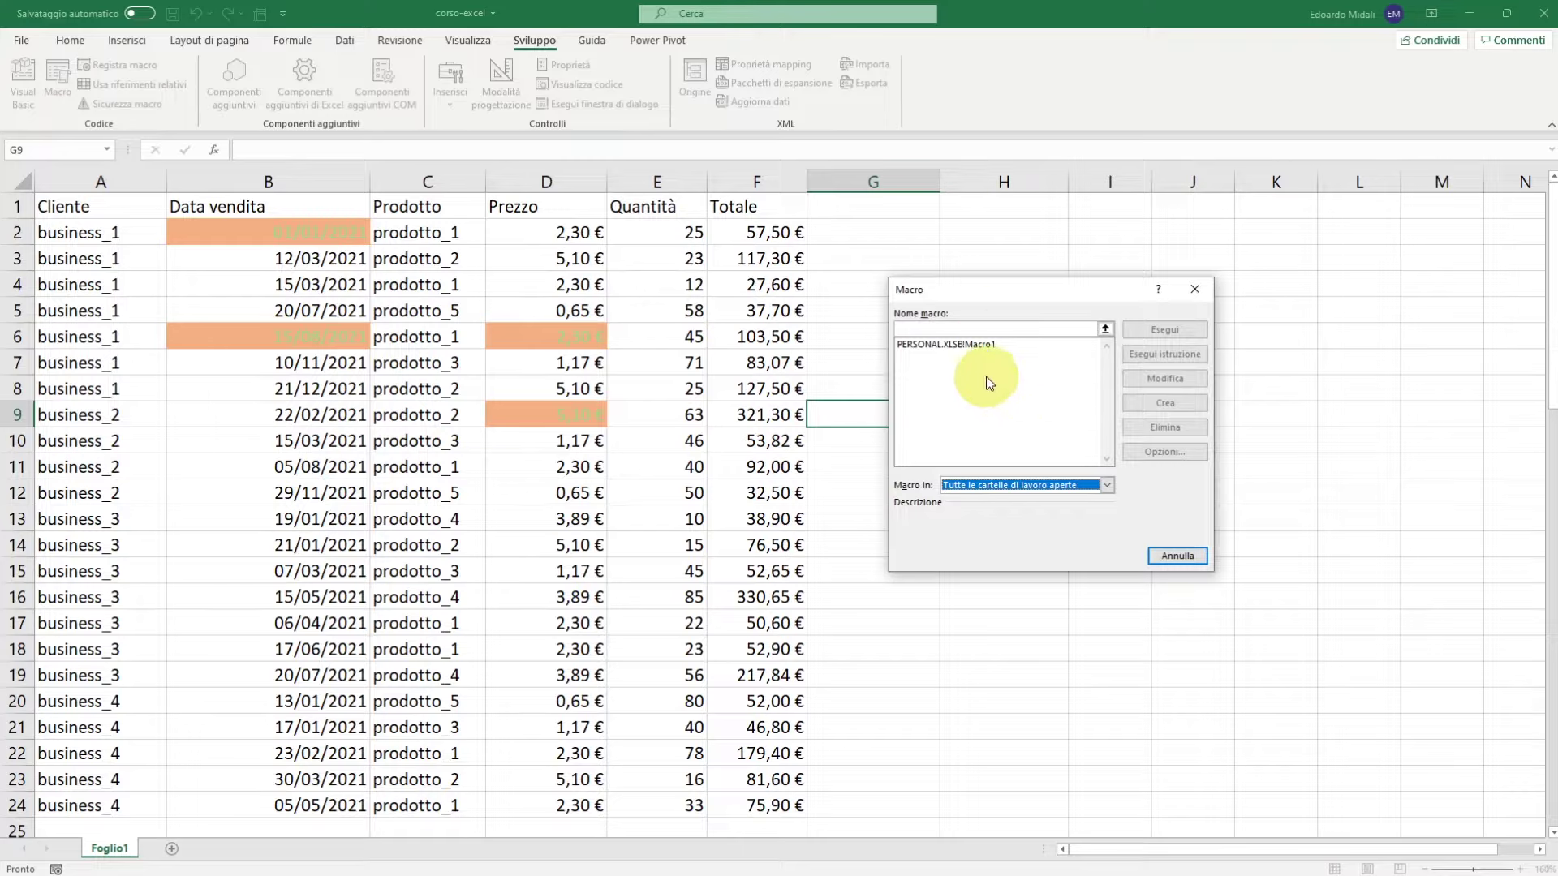
left_click(1018, 352)
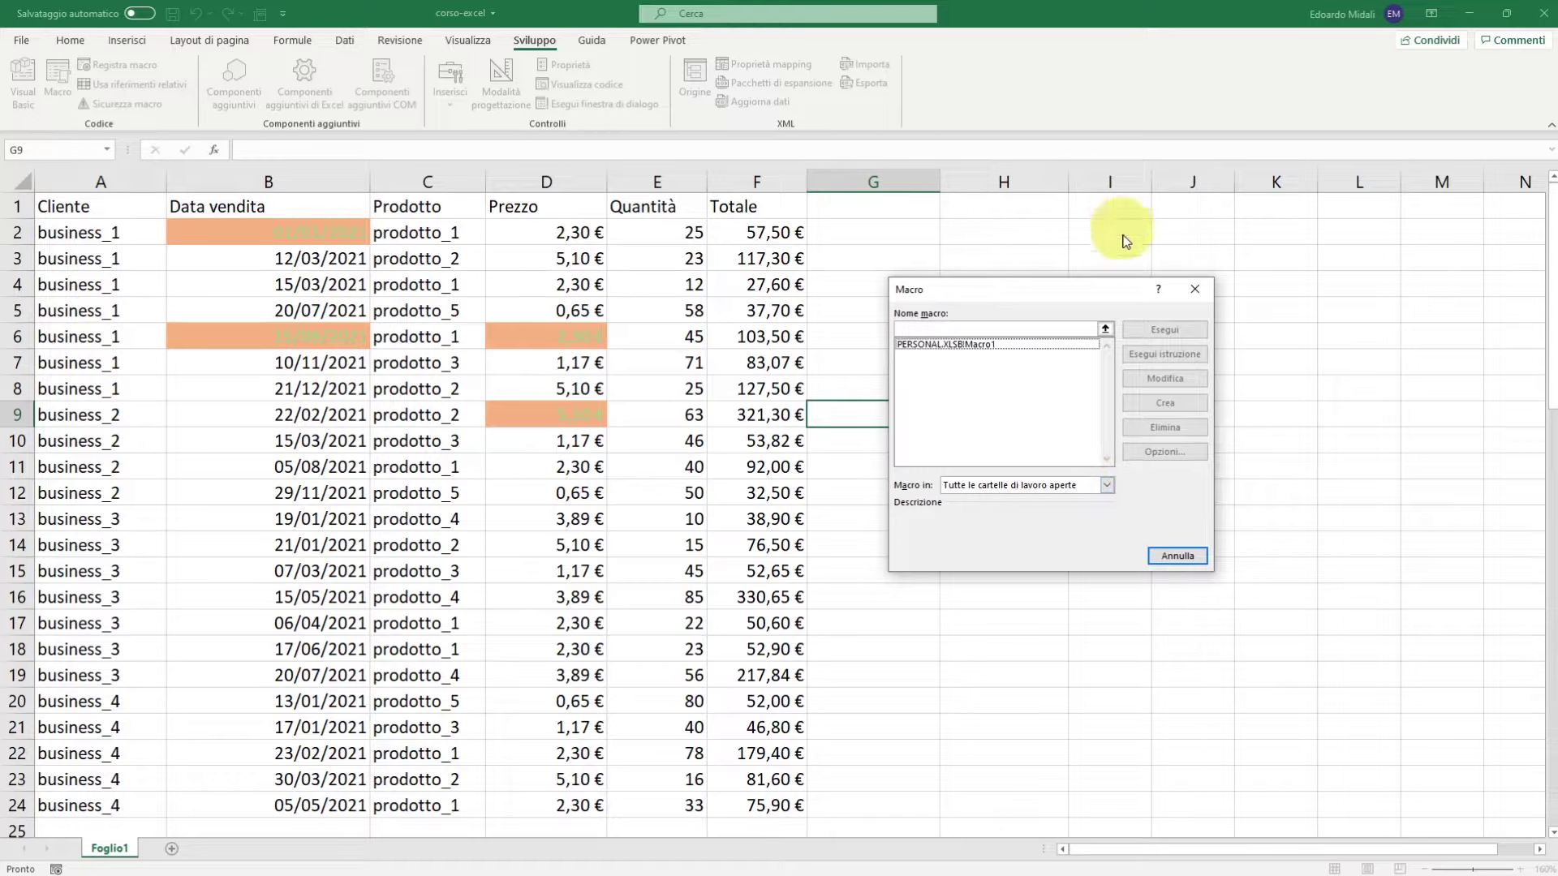
left_click(1194, 286)
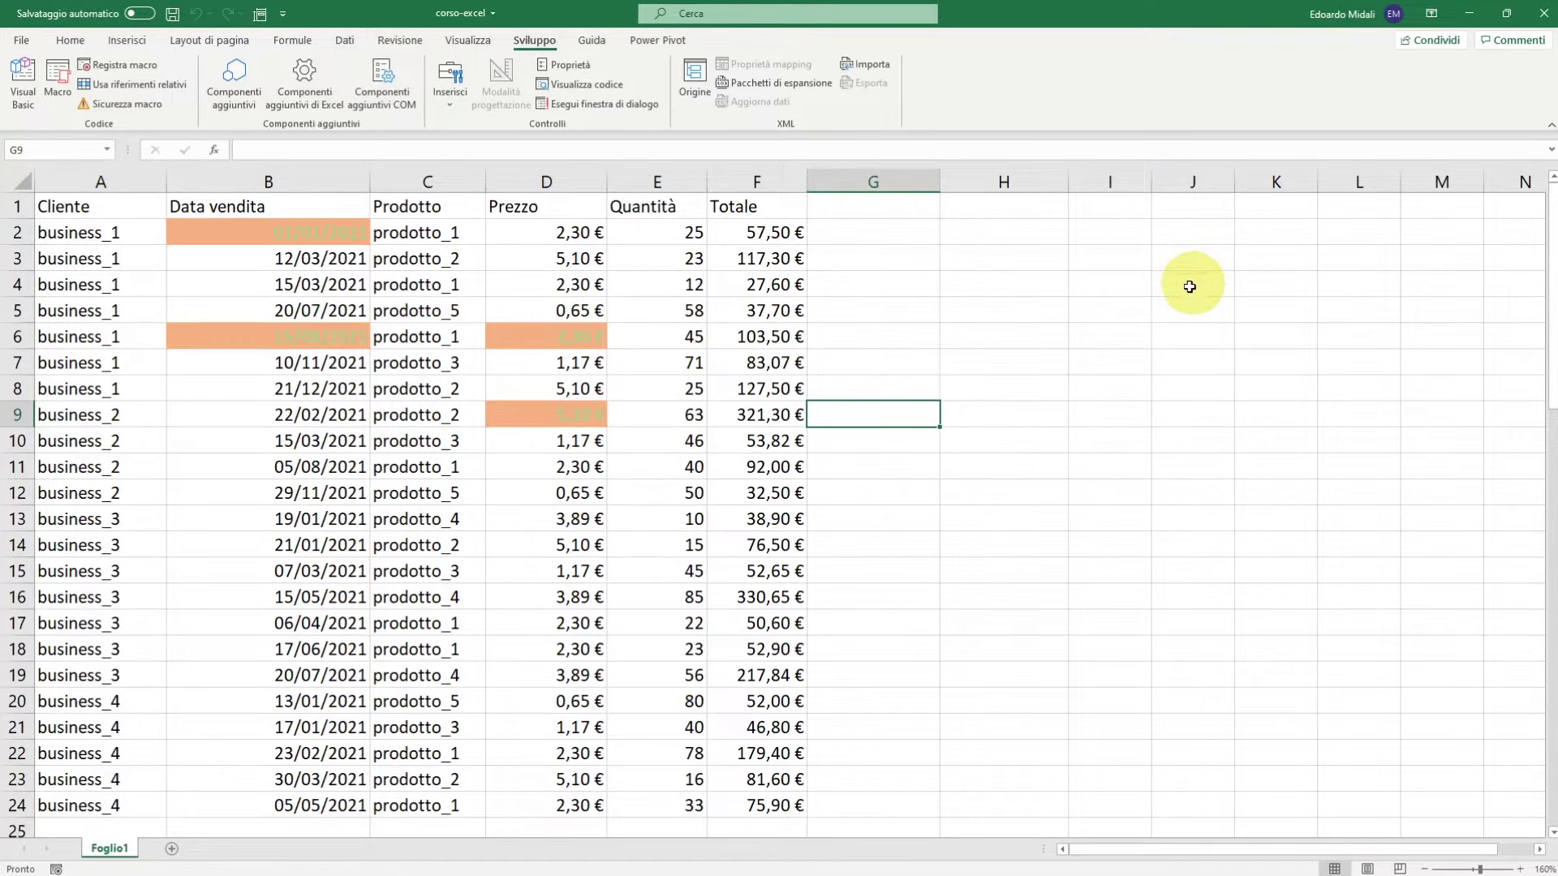
Unhide the PERSONAL workbook through Visualizza > Scopri, revealing its empty Foglio1
mouse_move(869, 234)
left_mouse_down()
mouse_move(1080, 537)
mouse_move(1013, 539)
left_mouse_up()
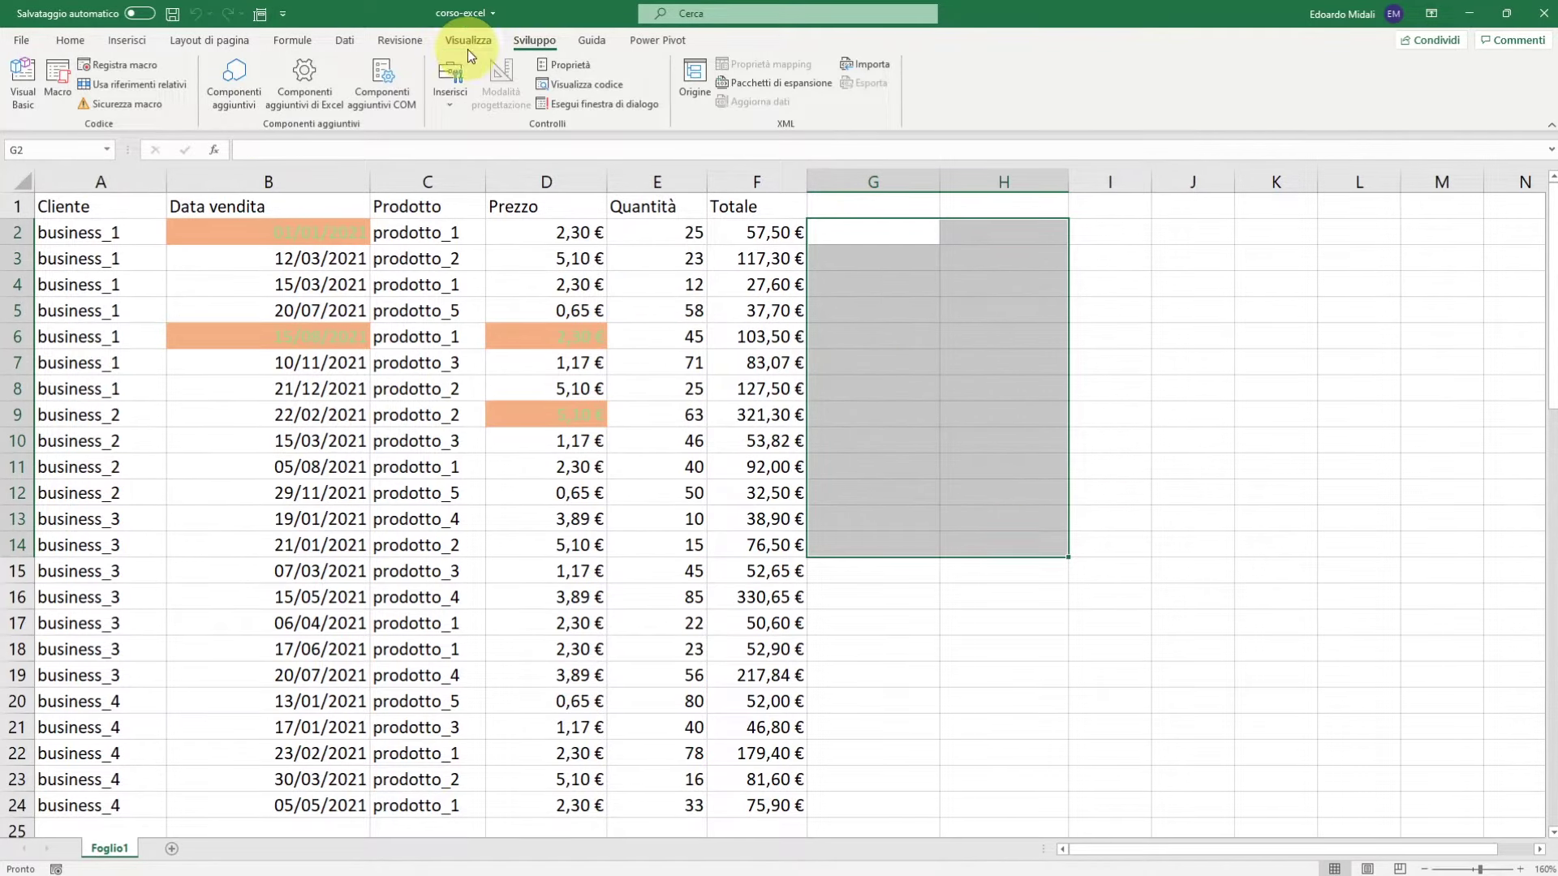
left_click(469, 52)
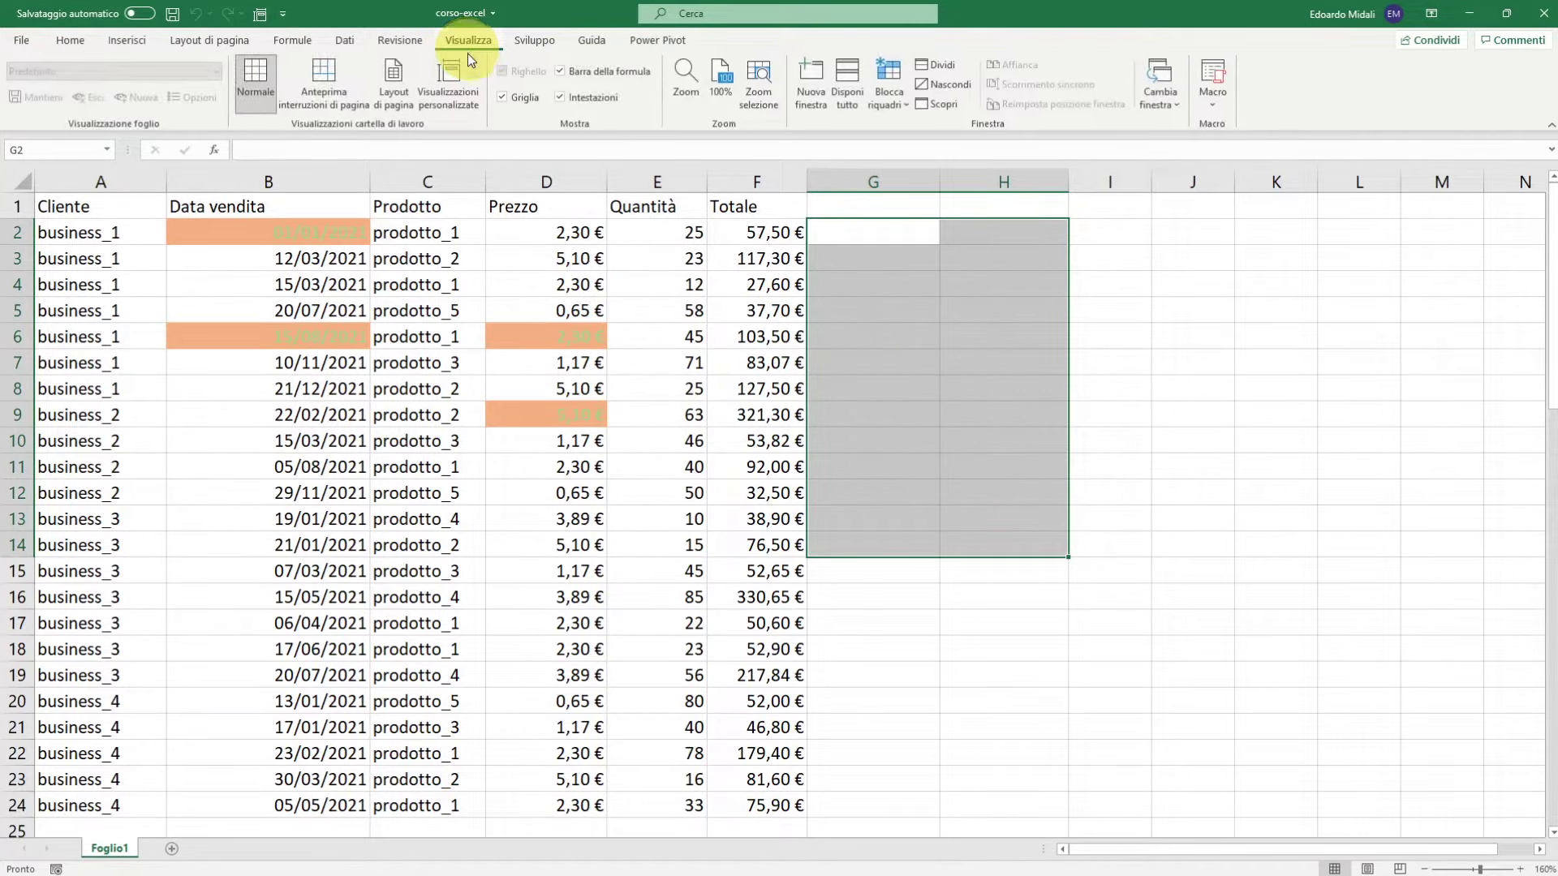
left_click(941, 104)
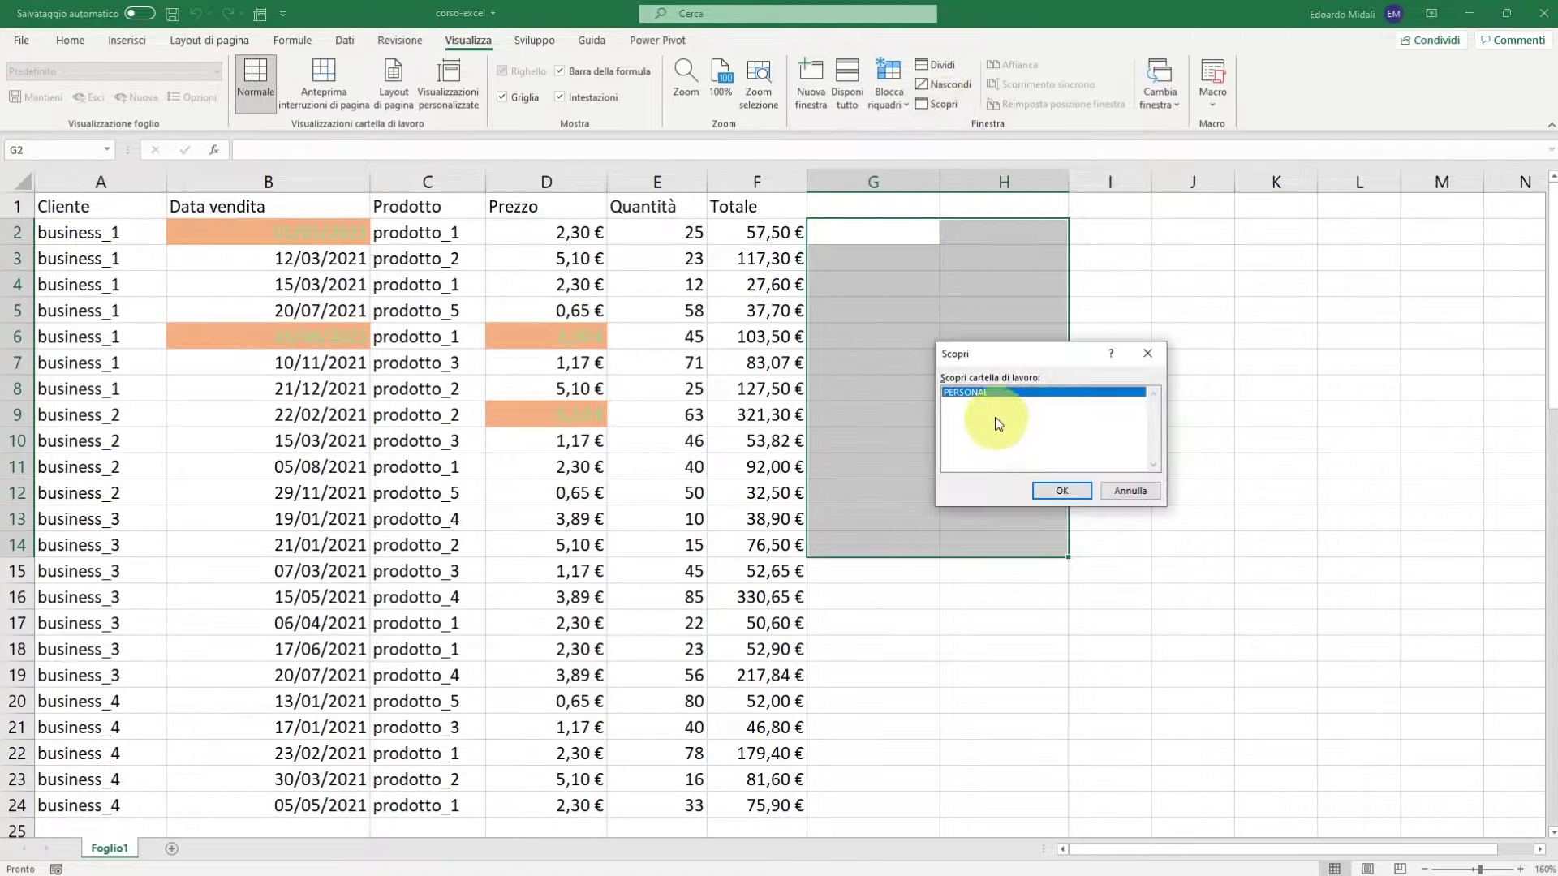
left_click(1063, 491)
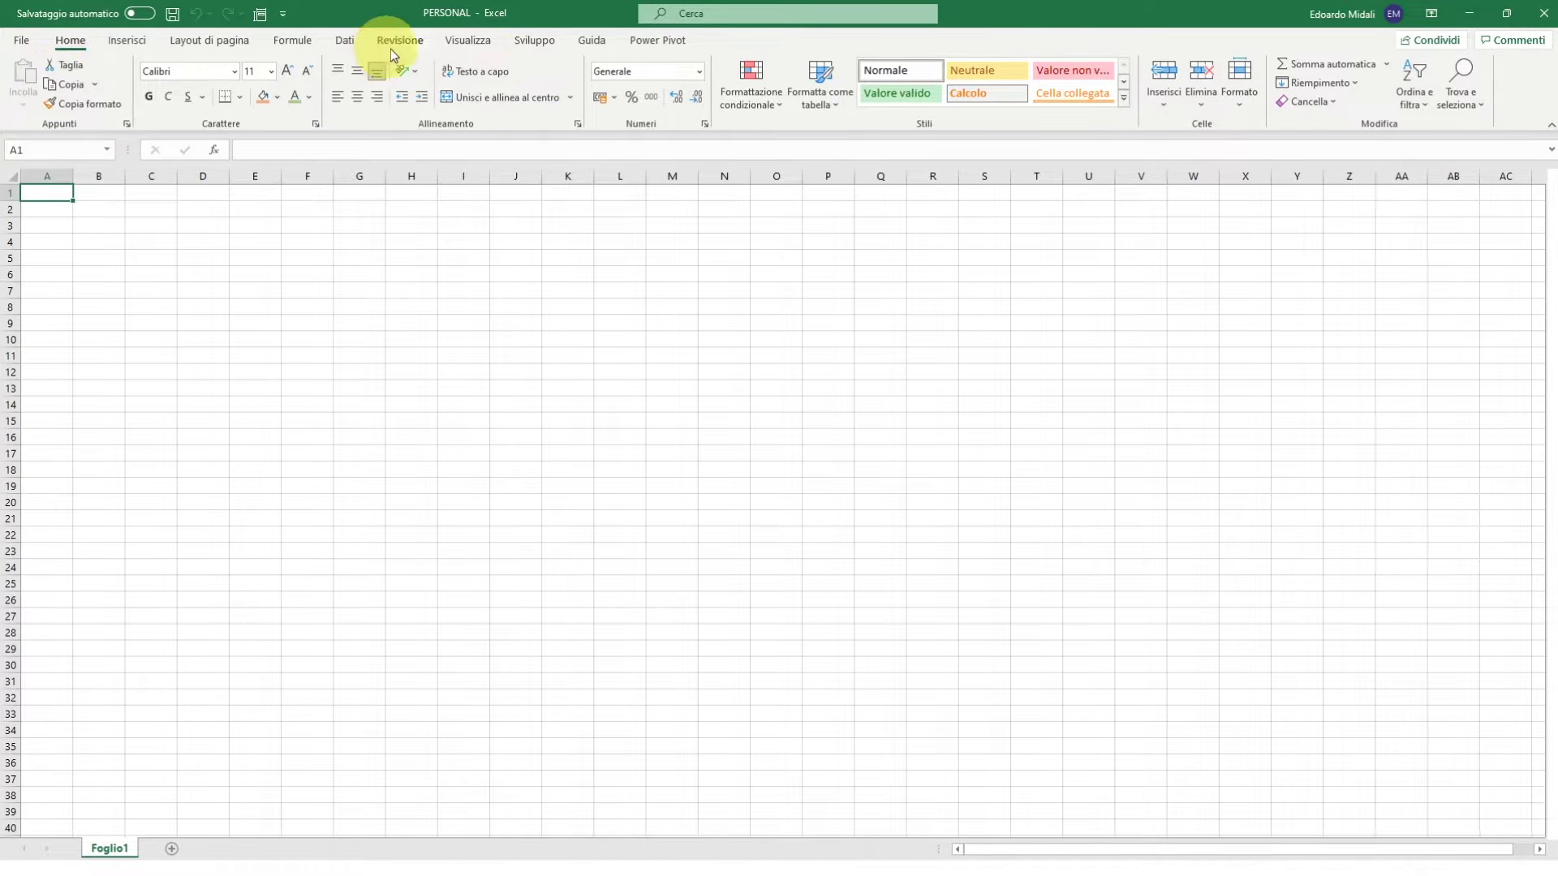
View Macro1 in PERSONAL's macro list, then close PERSONAL and answer the save prompt
left_click(523, 40)
left_click(58, 74)
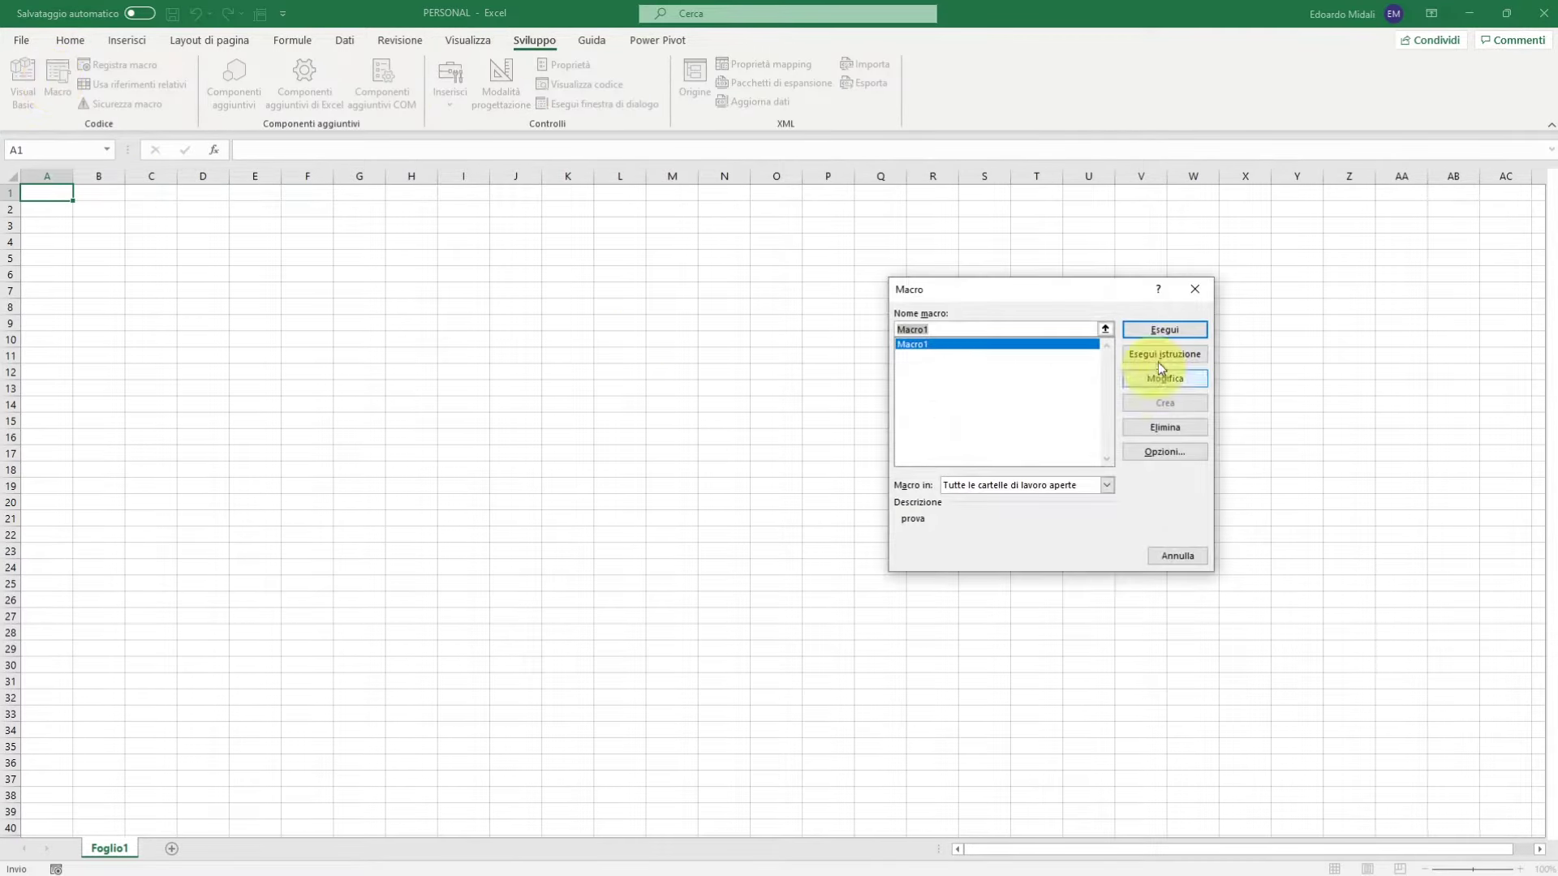
left_click(1195, 289)
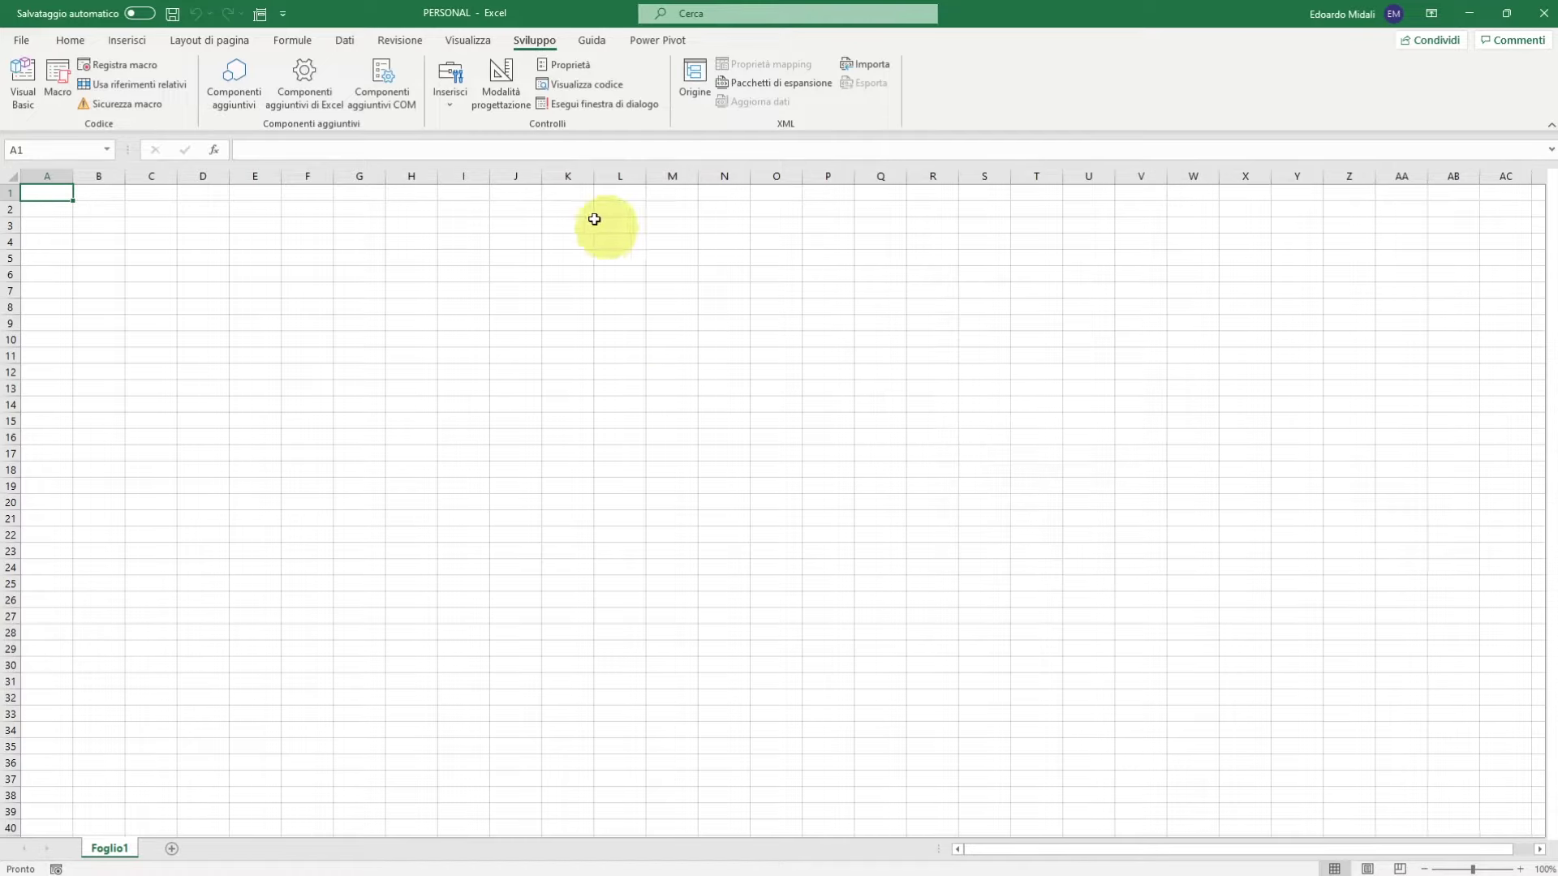
left_click(1543, 13)
left_click(780, 466)
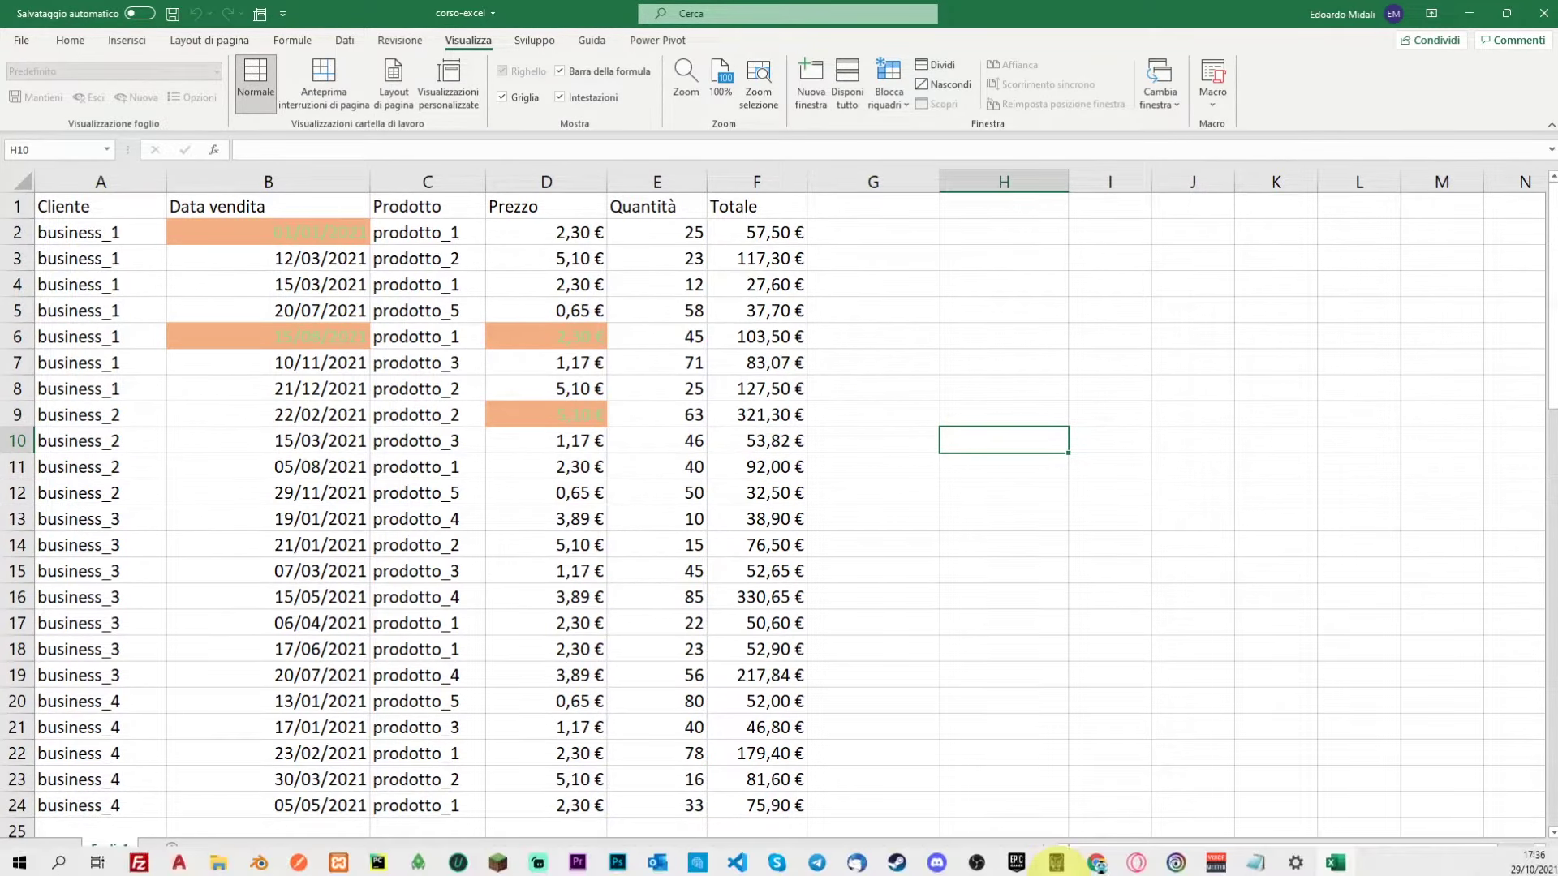
Open File Explorer to the user's home folder and review the folder view options
left_click(349, 862)
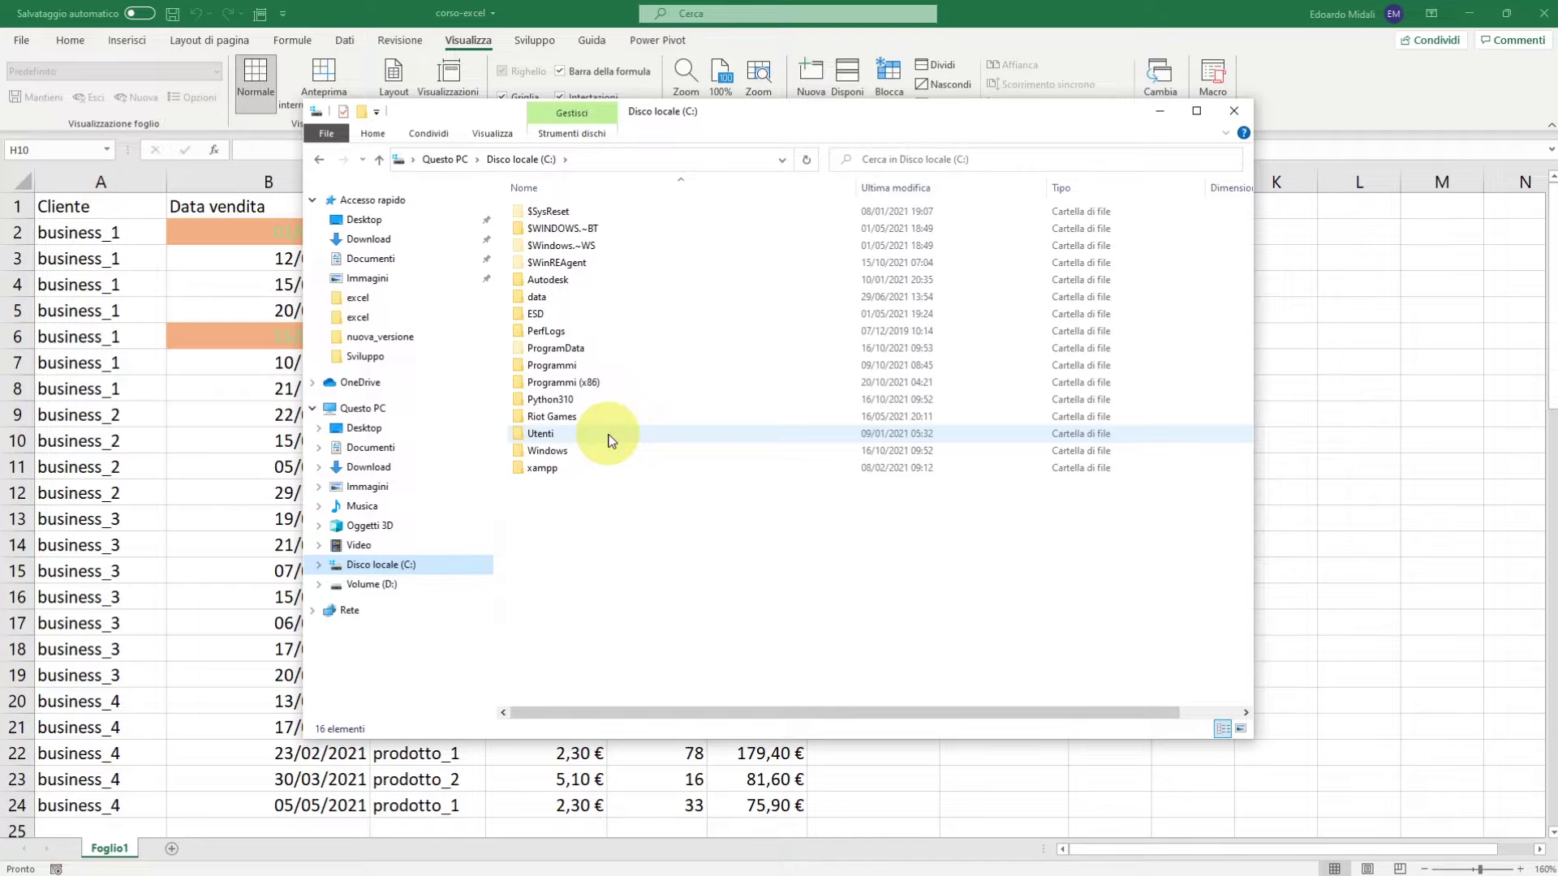
double_click(540, 433)
double_click(537, 209)
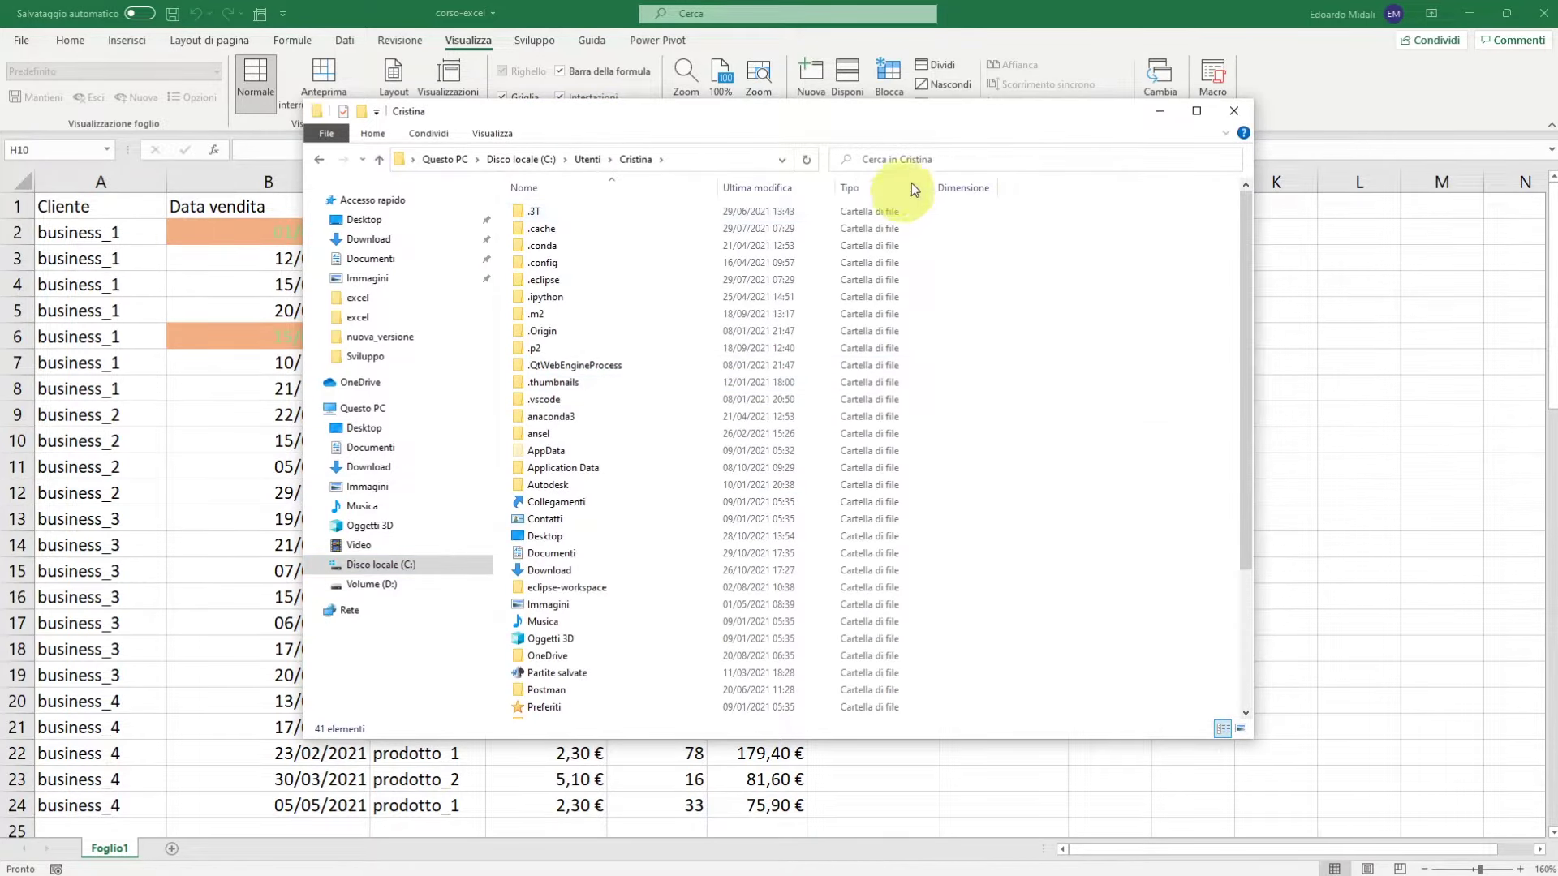
left_click(1225, 133)
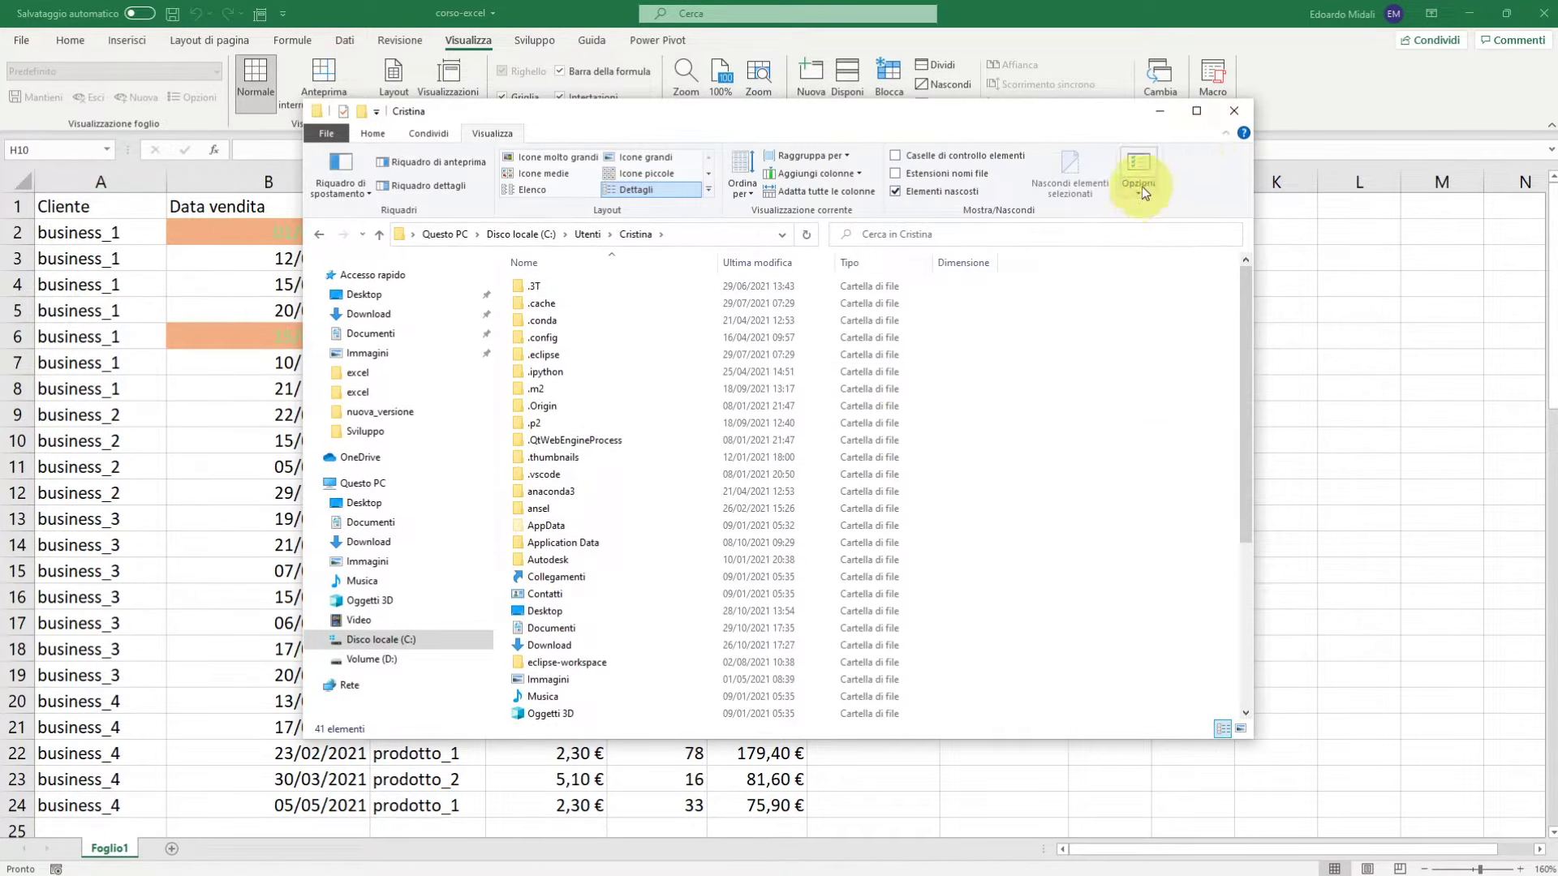
left_click(1141, 174)
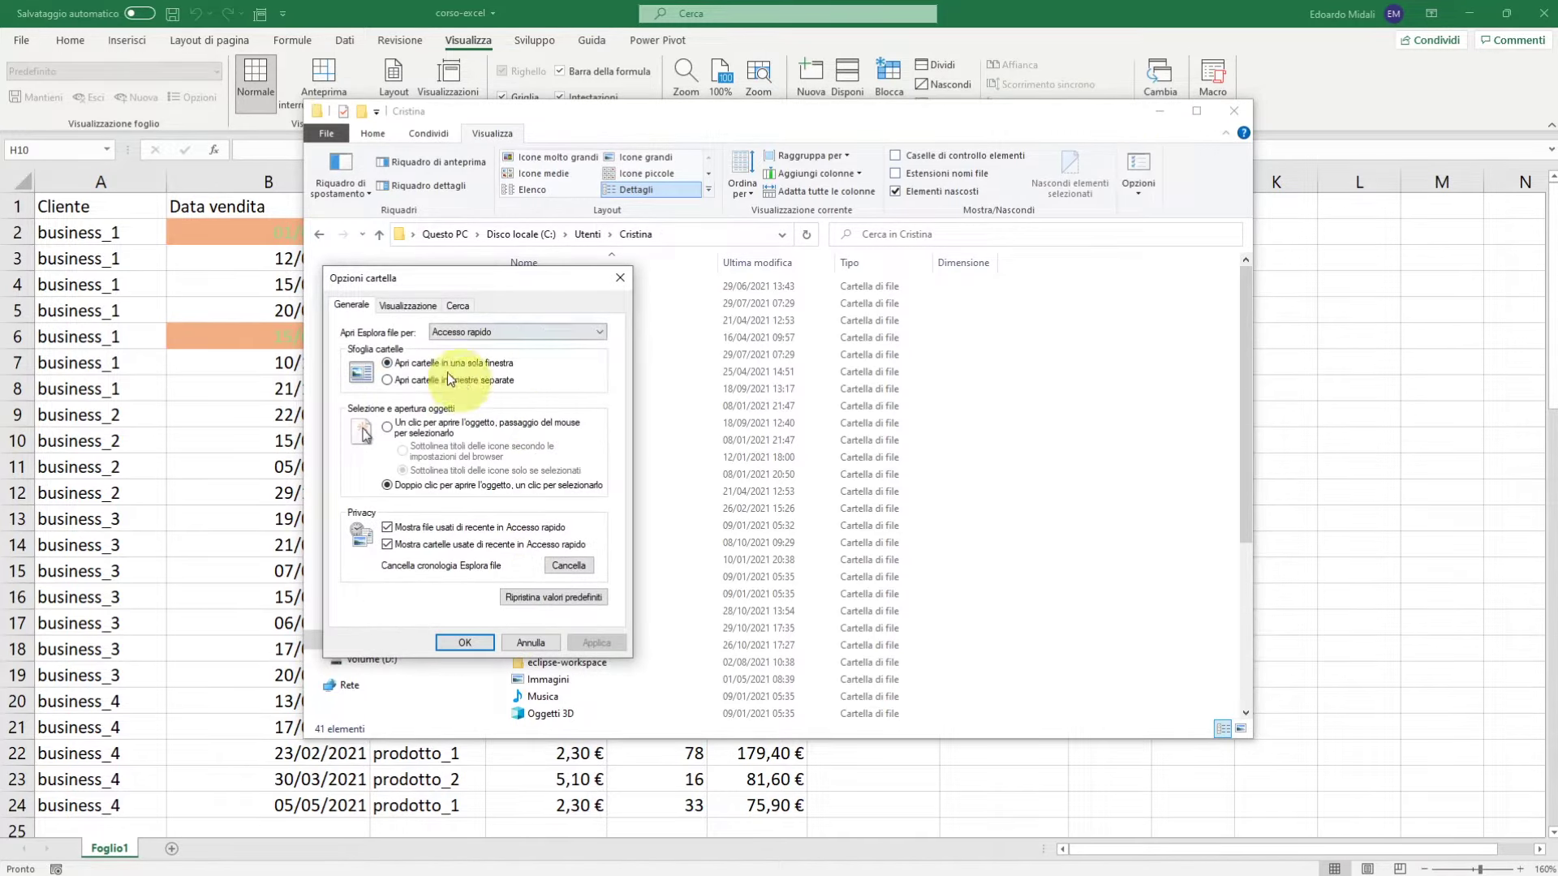
left_click(424, 305)
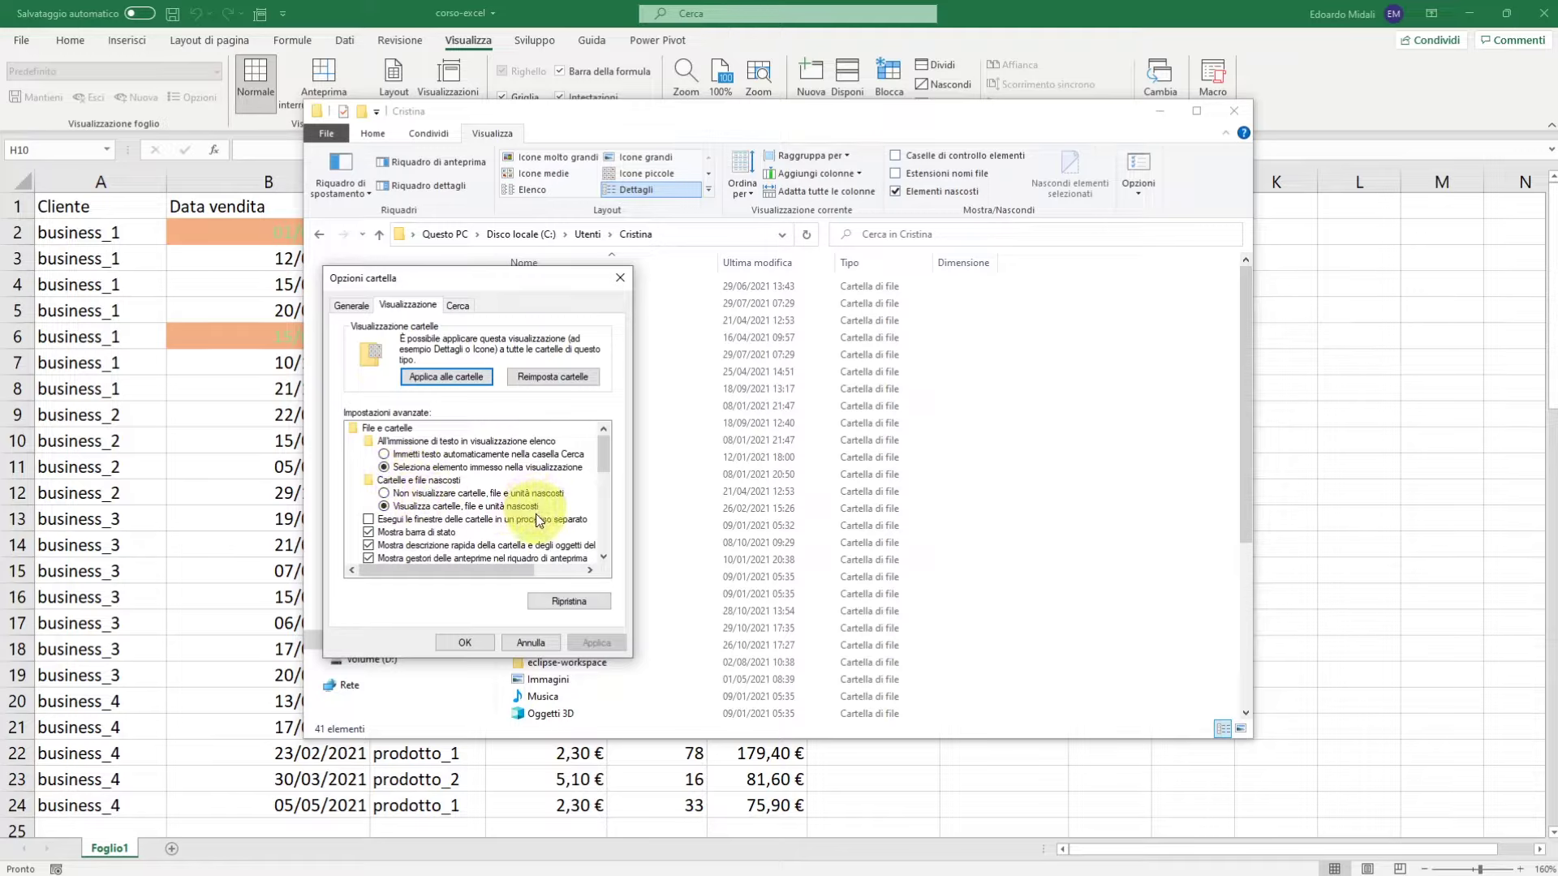
left_click(619, 279)
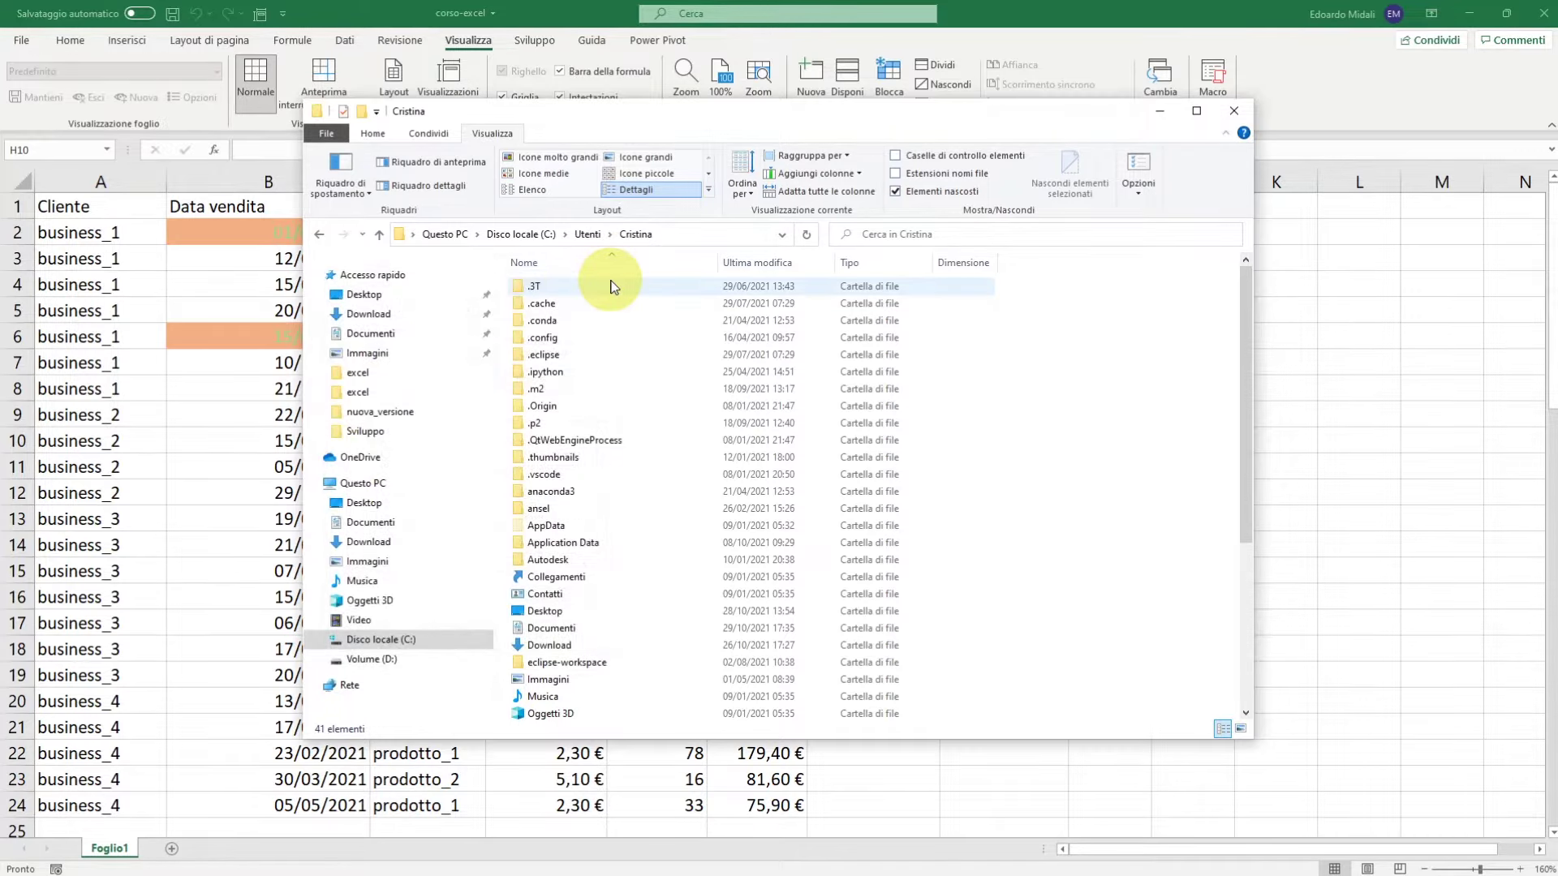
Navigate through AppData\Roaming\Microsoft\Excel into the XLSTART folder
double_click(621, 526)
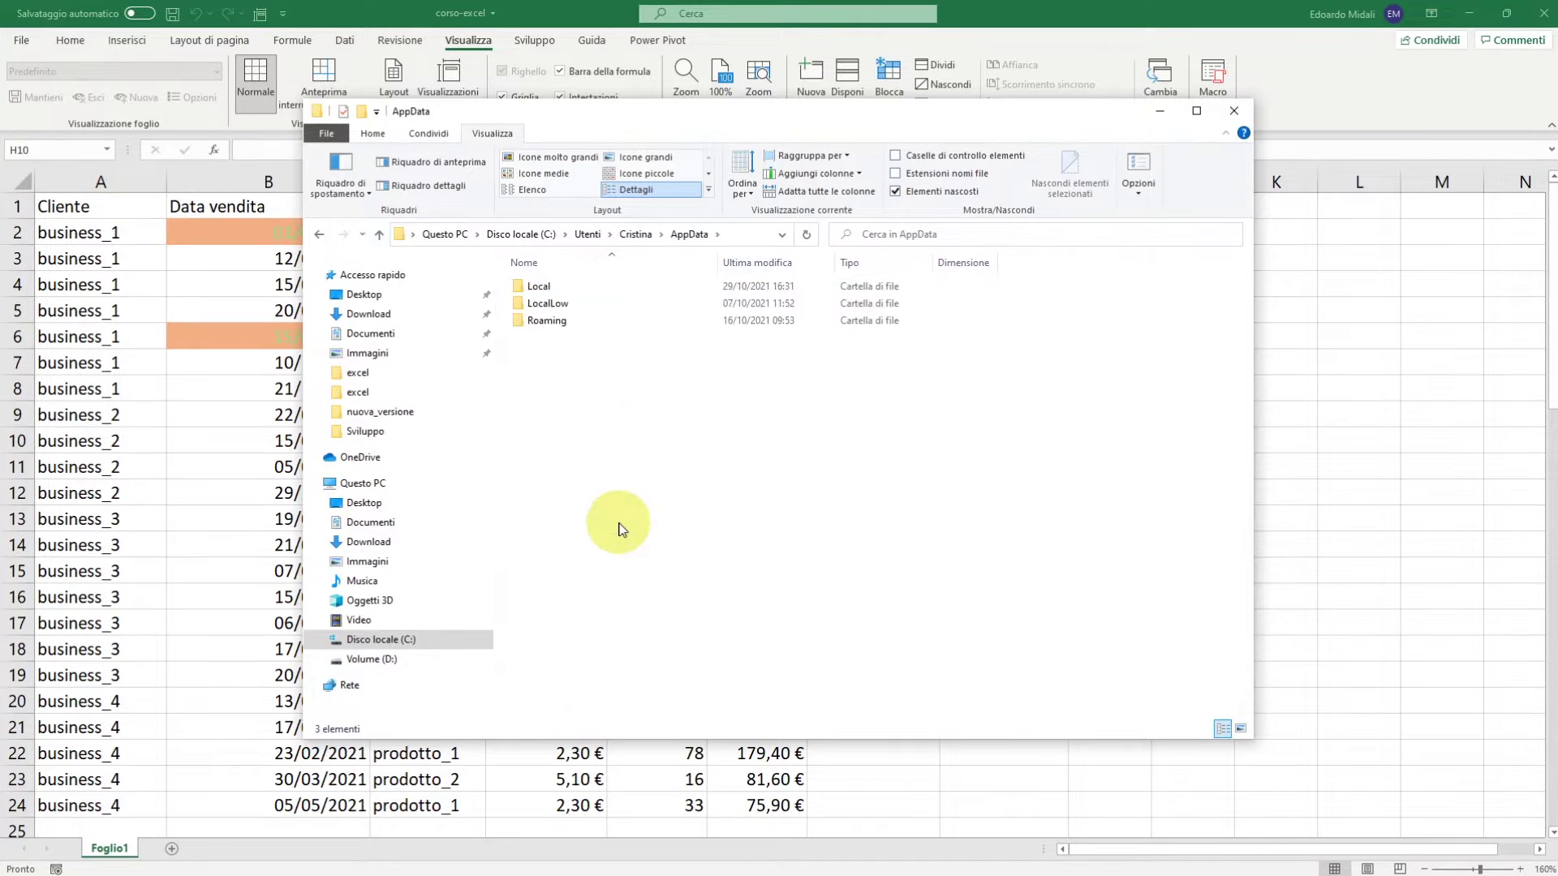
double_click(591, 321)
scroll(601, 406, "down", 3)
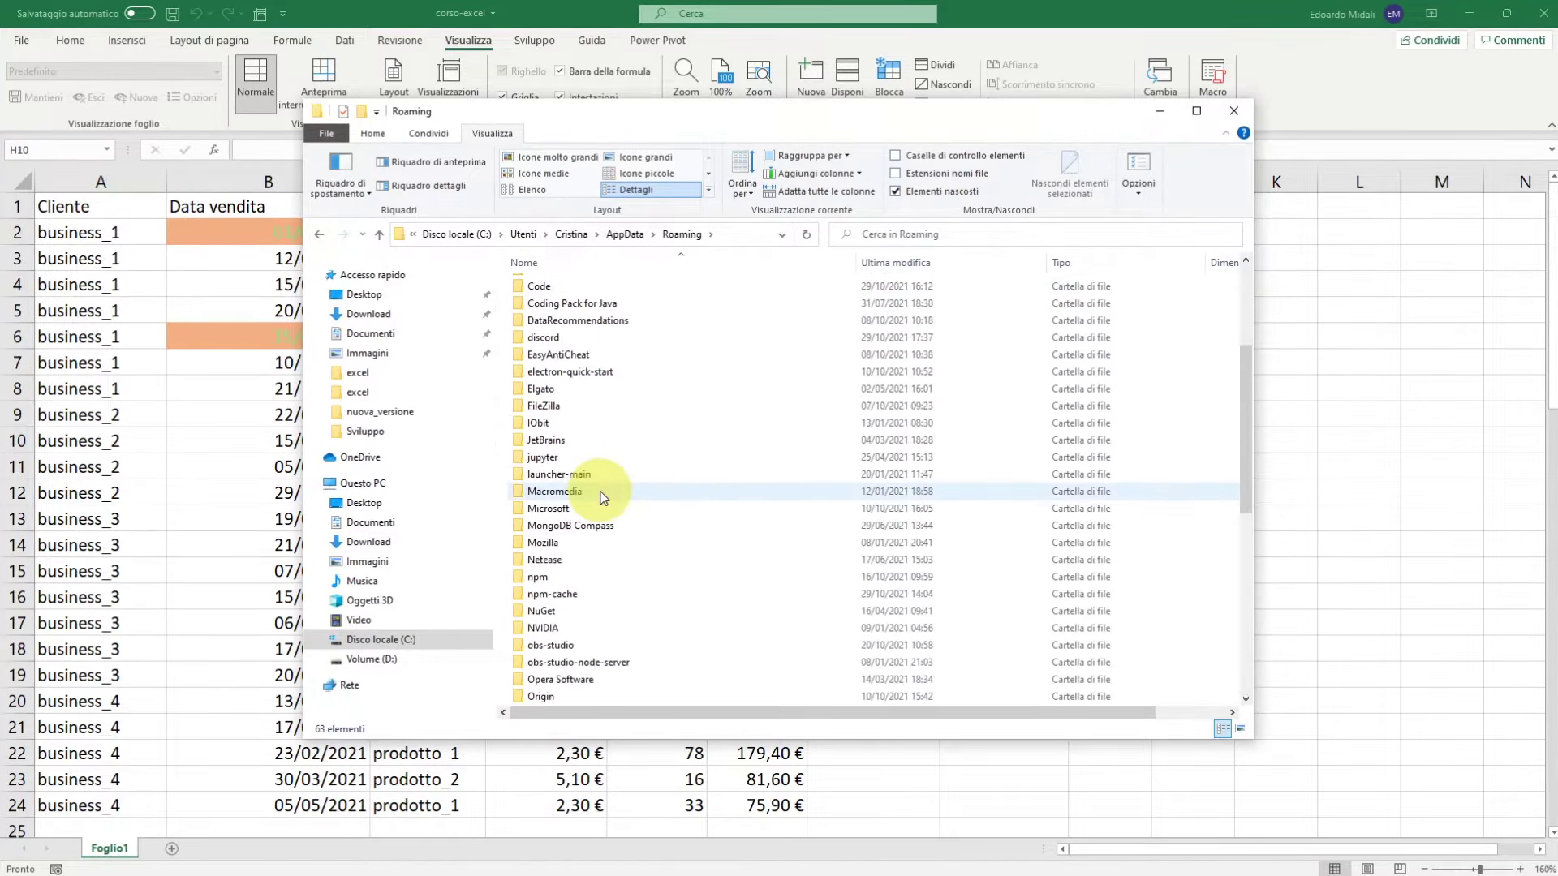
scroll(609, 495, "down", 2)
scroll(617, 422, "down", 2)
double_click(609, 357)
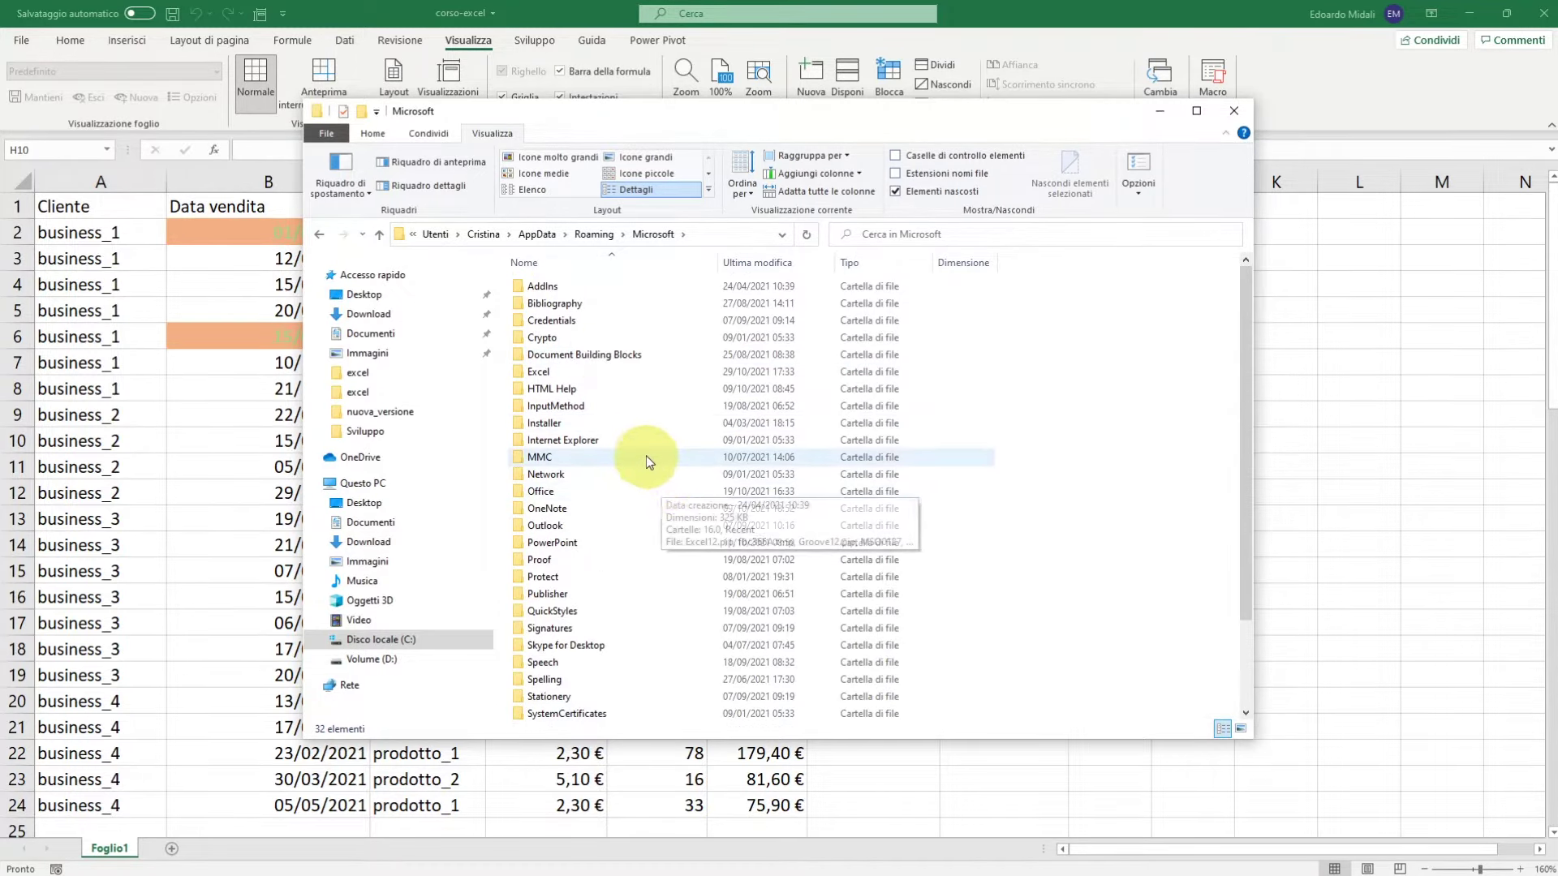
double_click(619, 372)
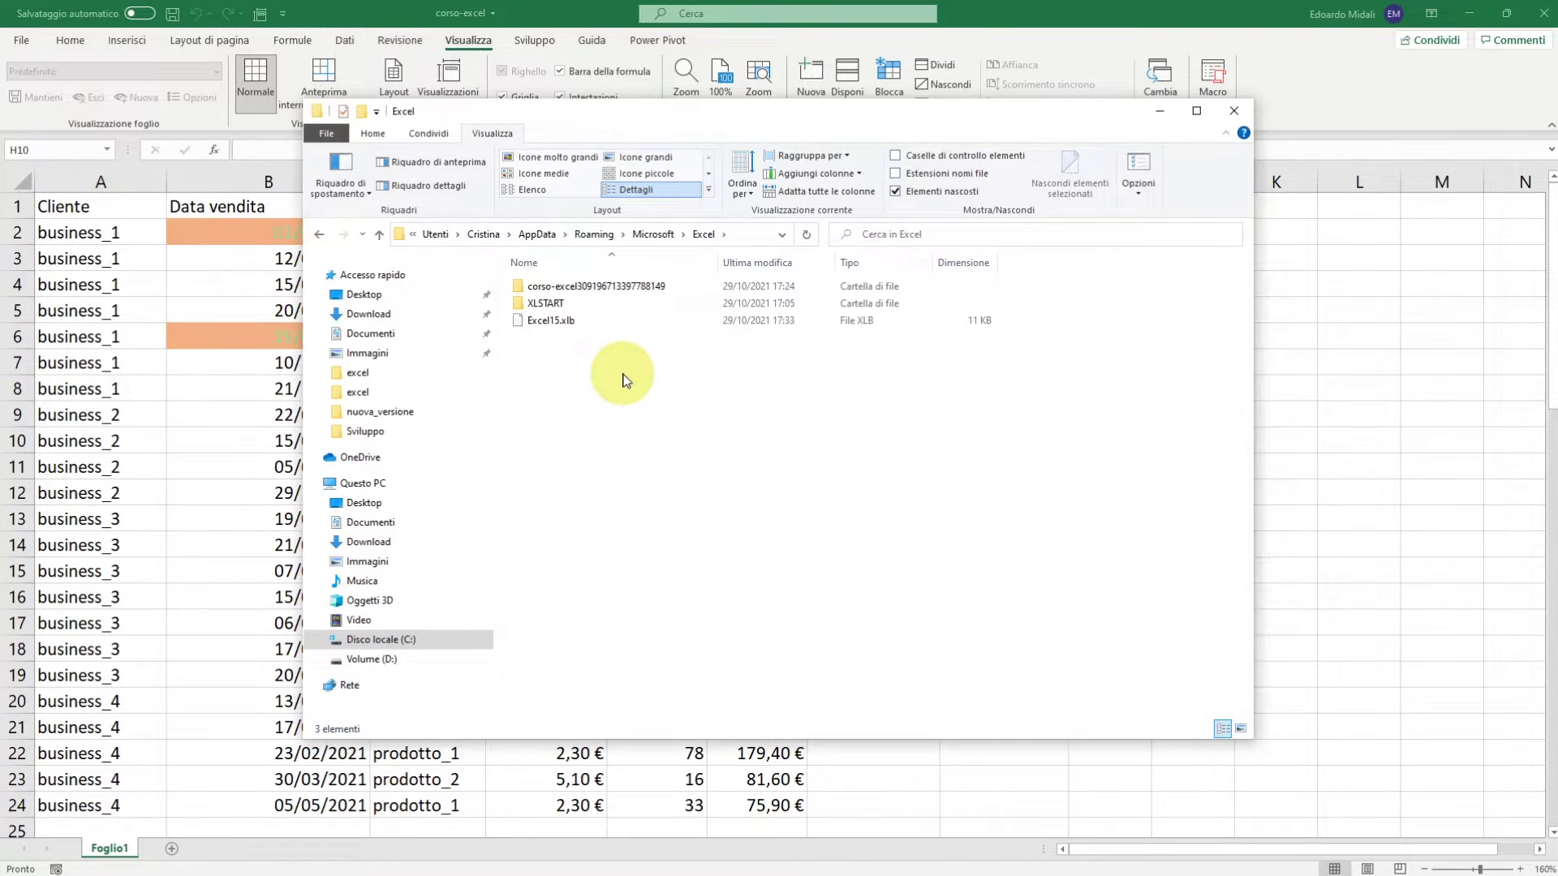
double_click(545, 304)
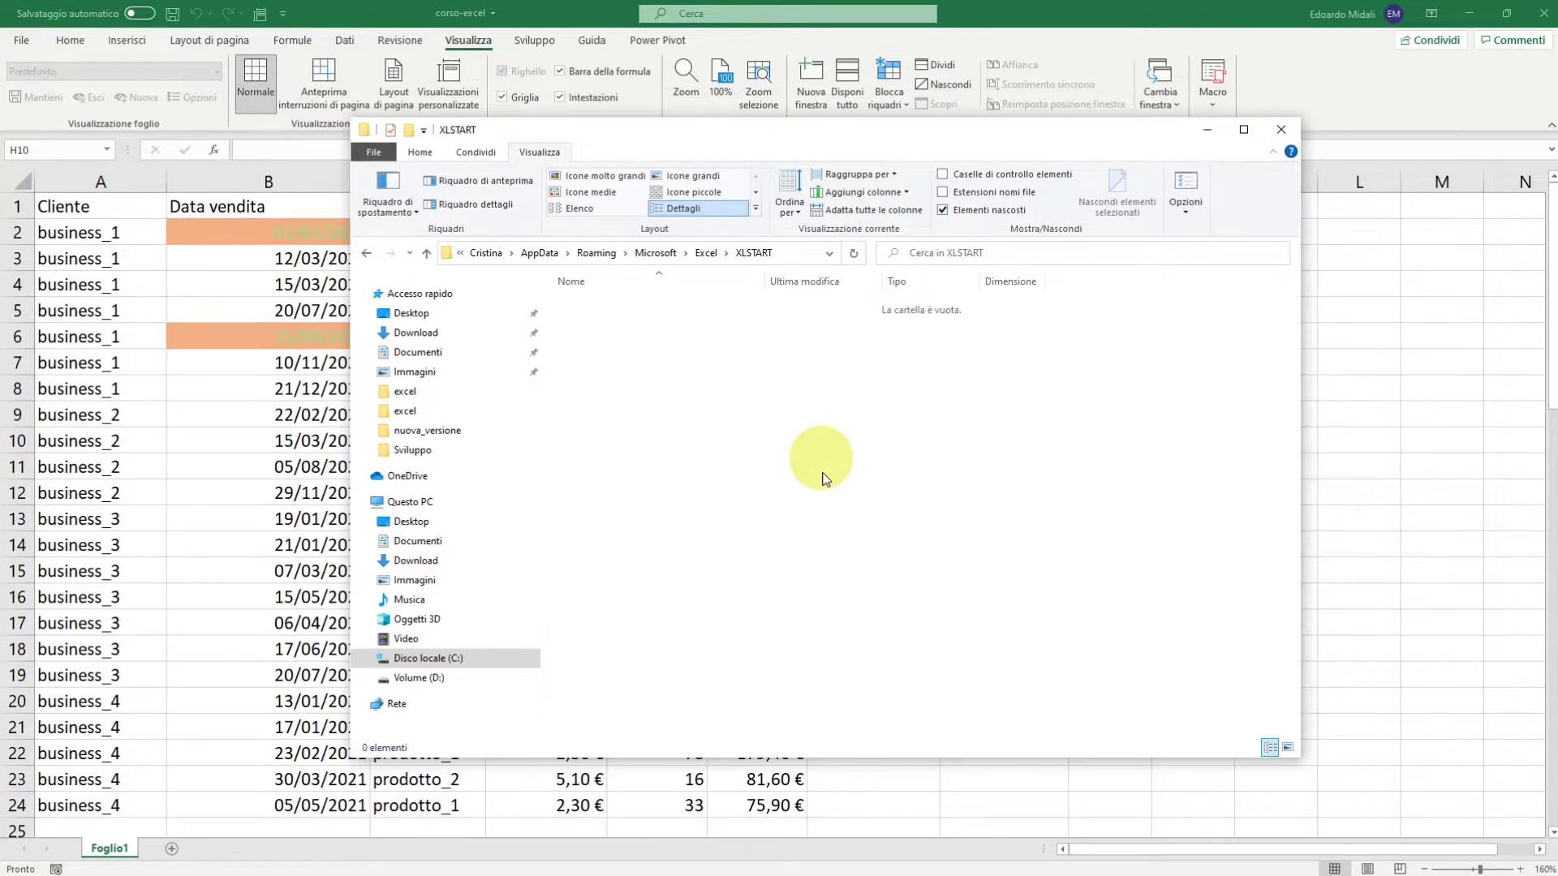
Recheck that XLSTART is empty, then close File Explorer and return to Excel
key("alt+Left")
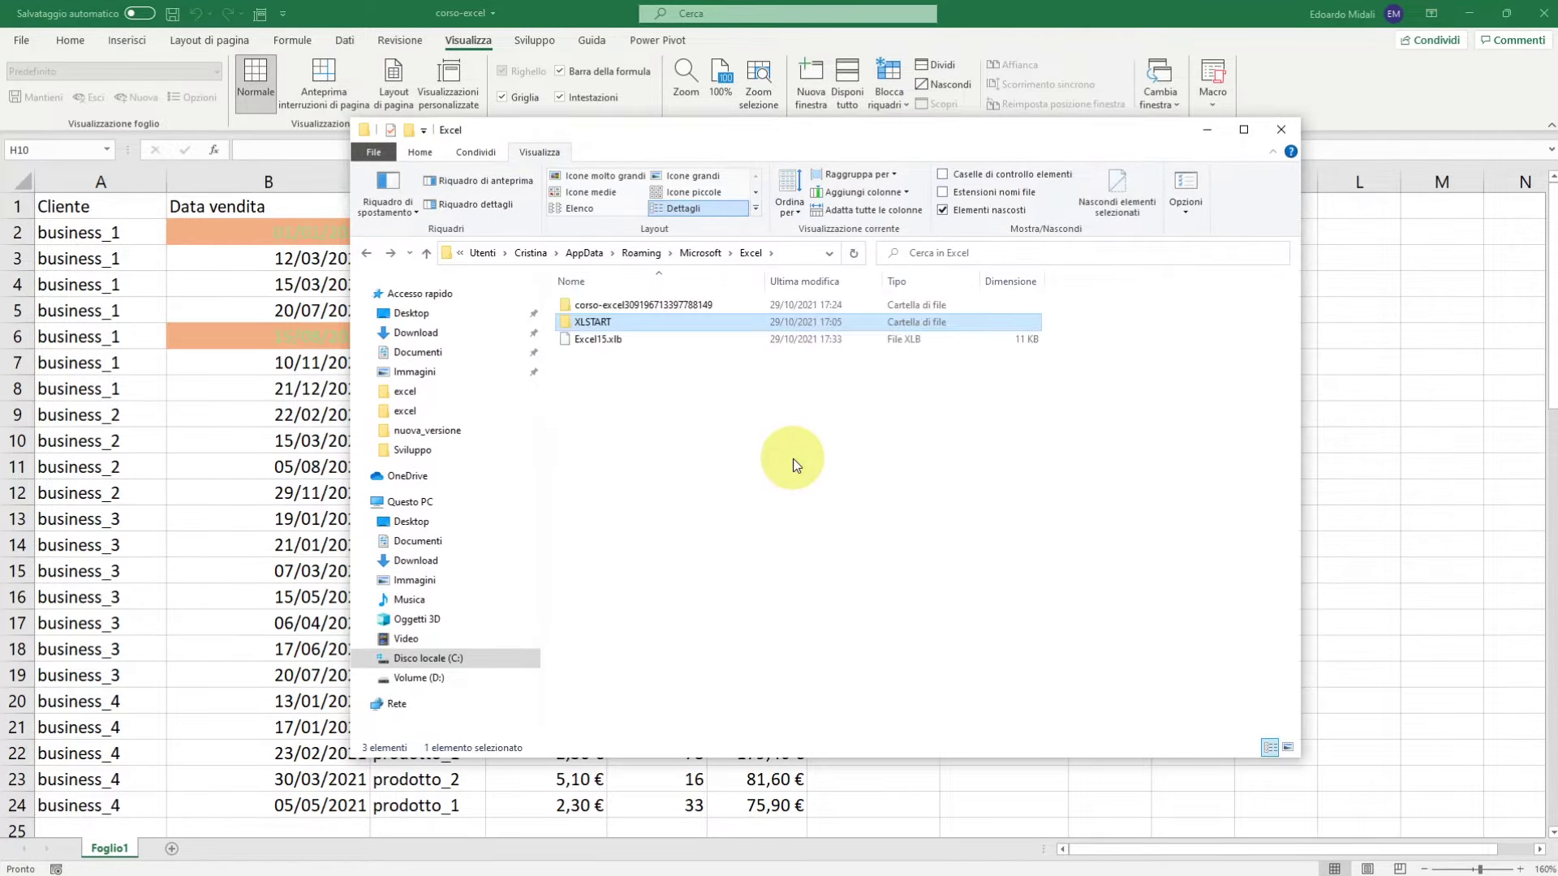
key("Return")
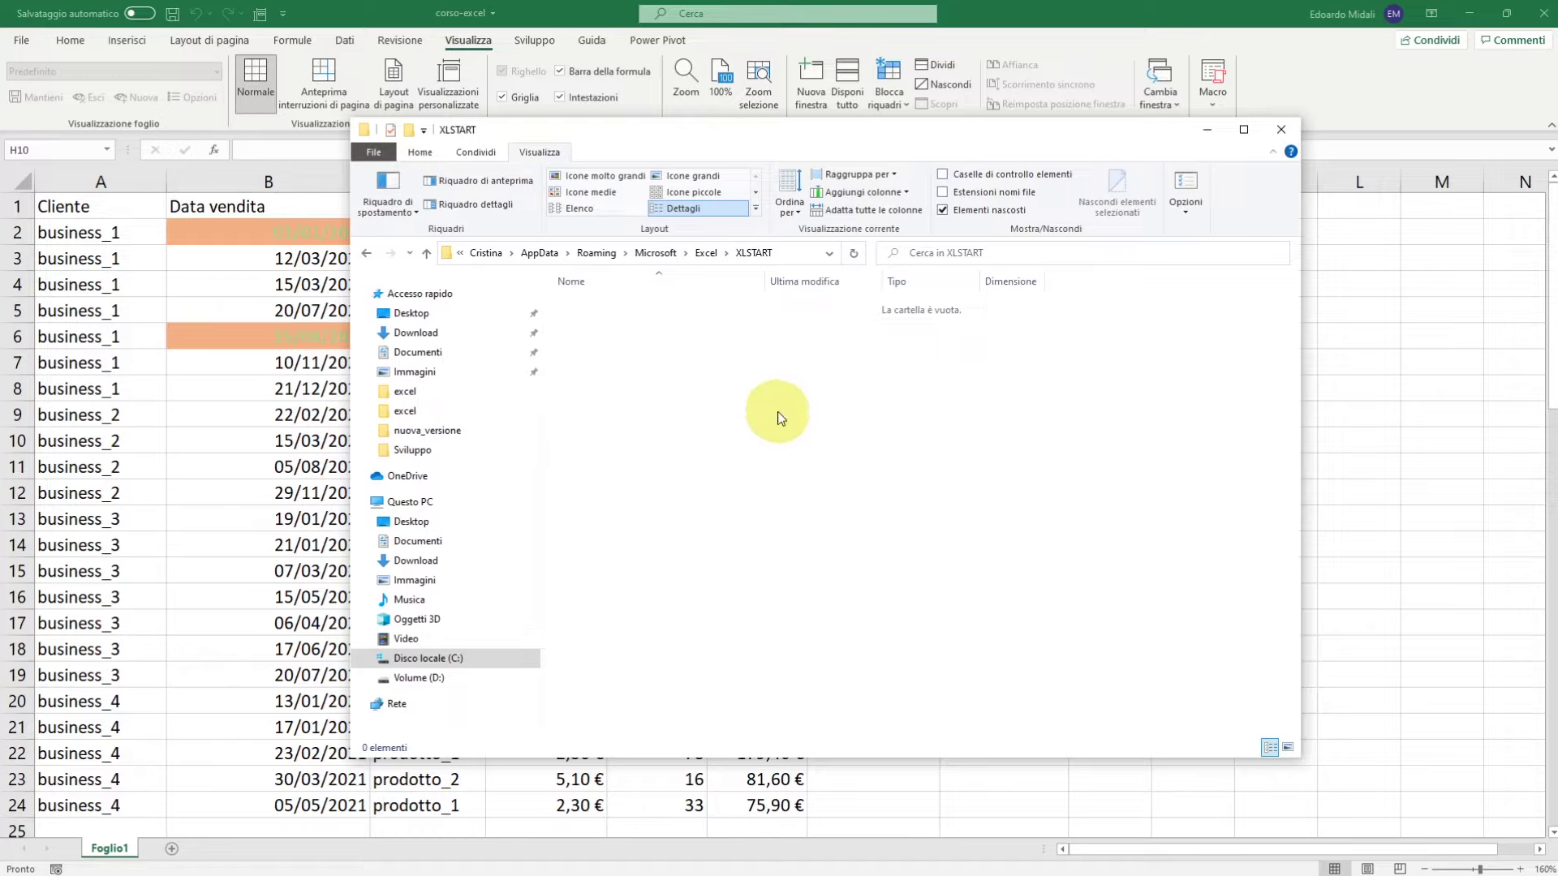
key("alt+Left")
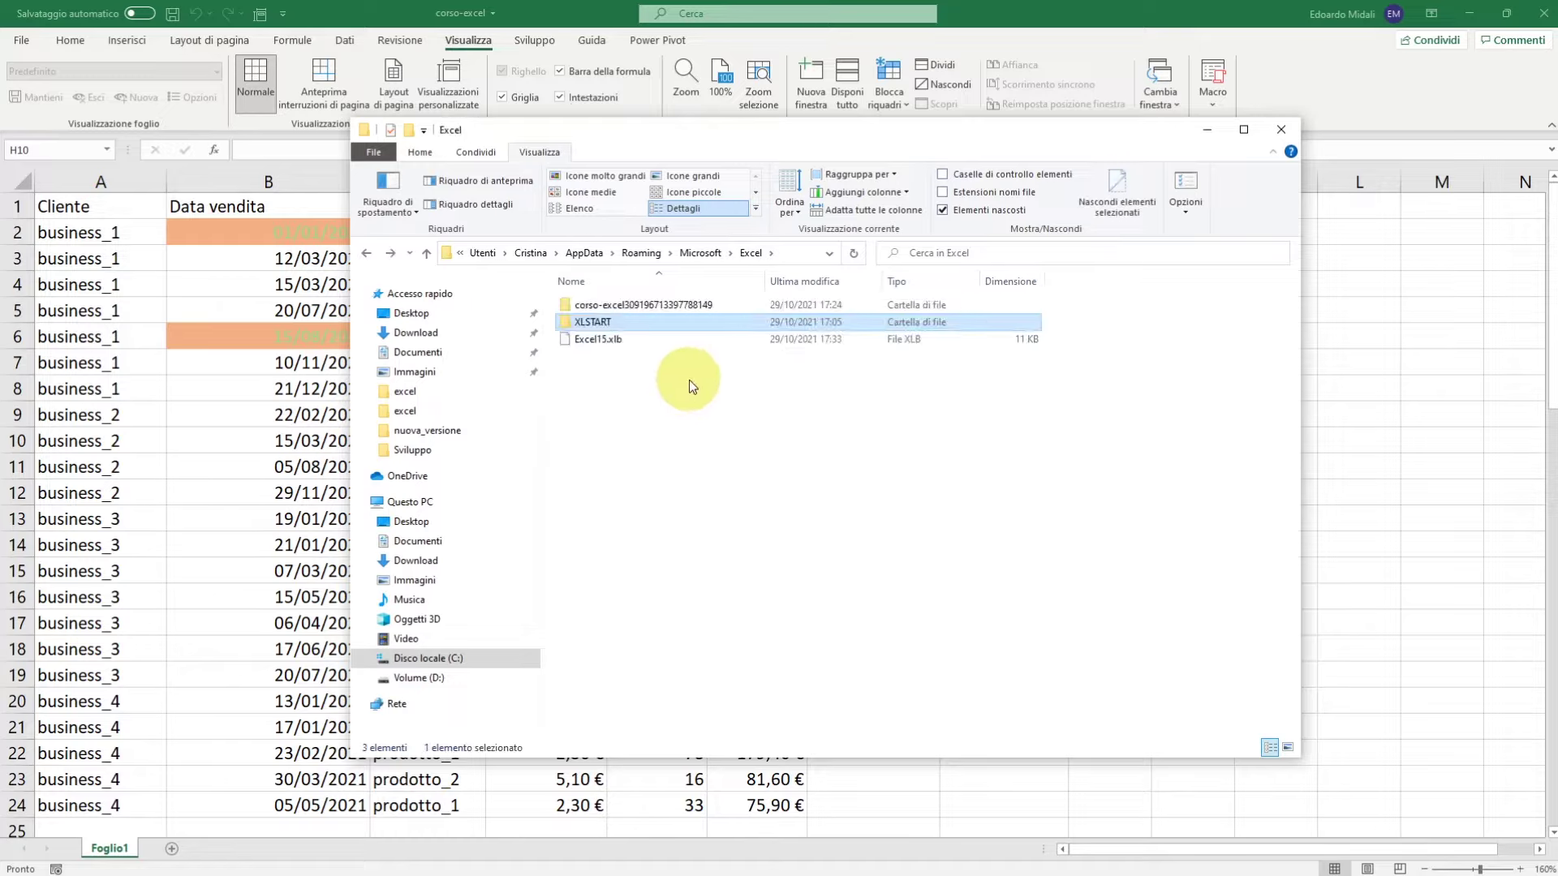
double_click(645, 325)
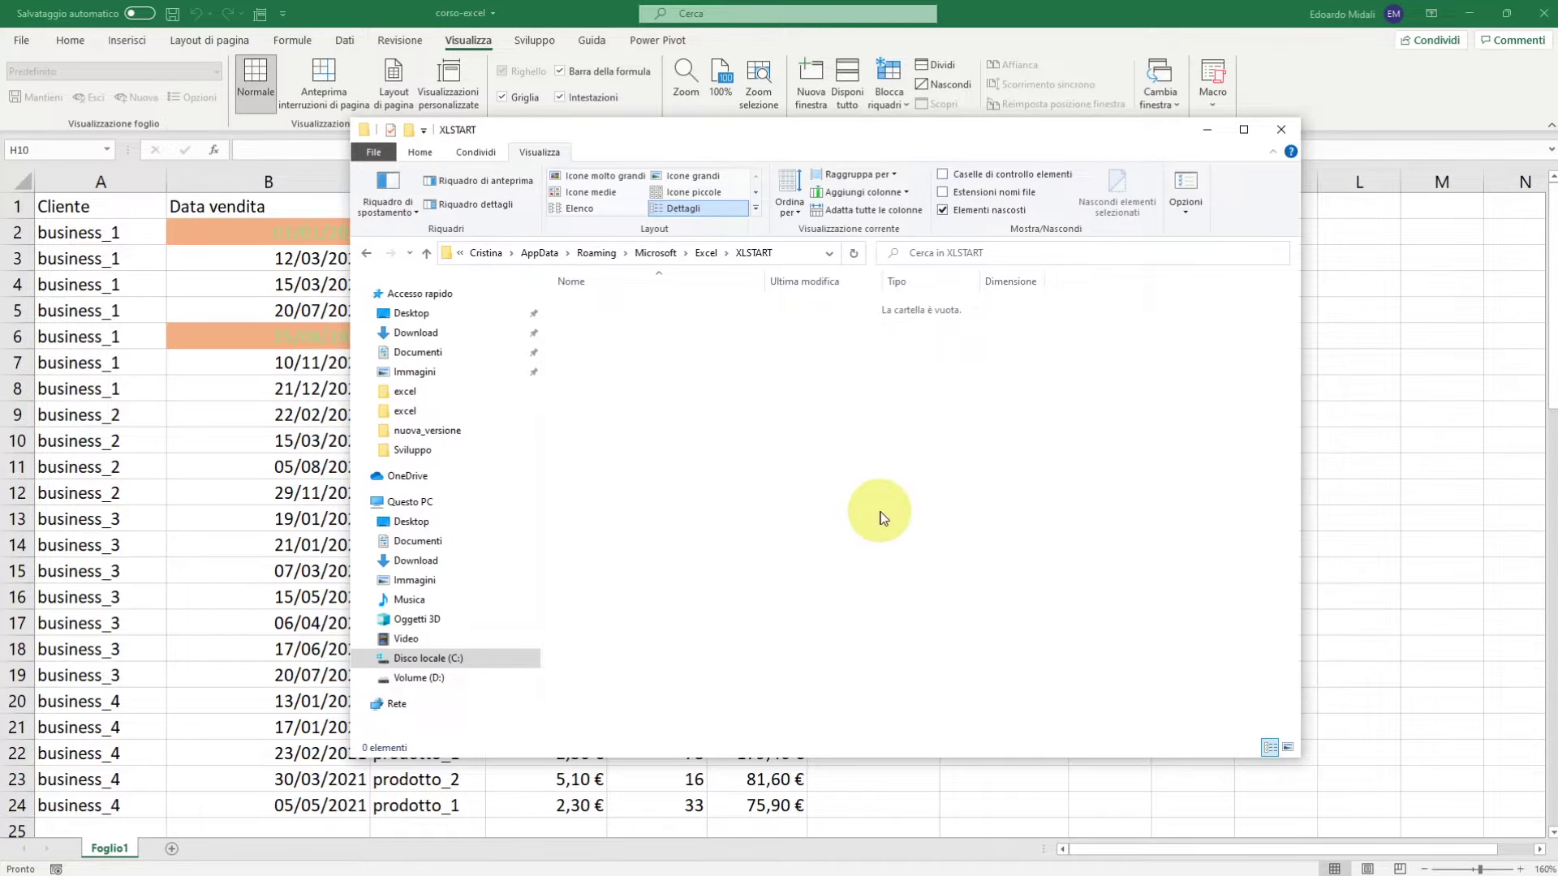
left_click(1280, 134)
left_click(929, 361)
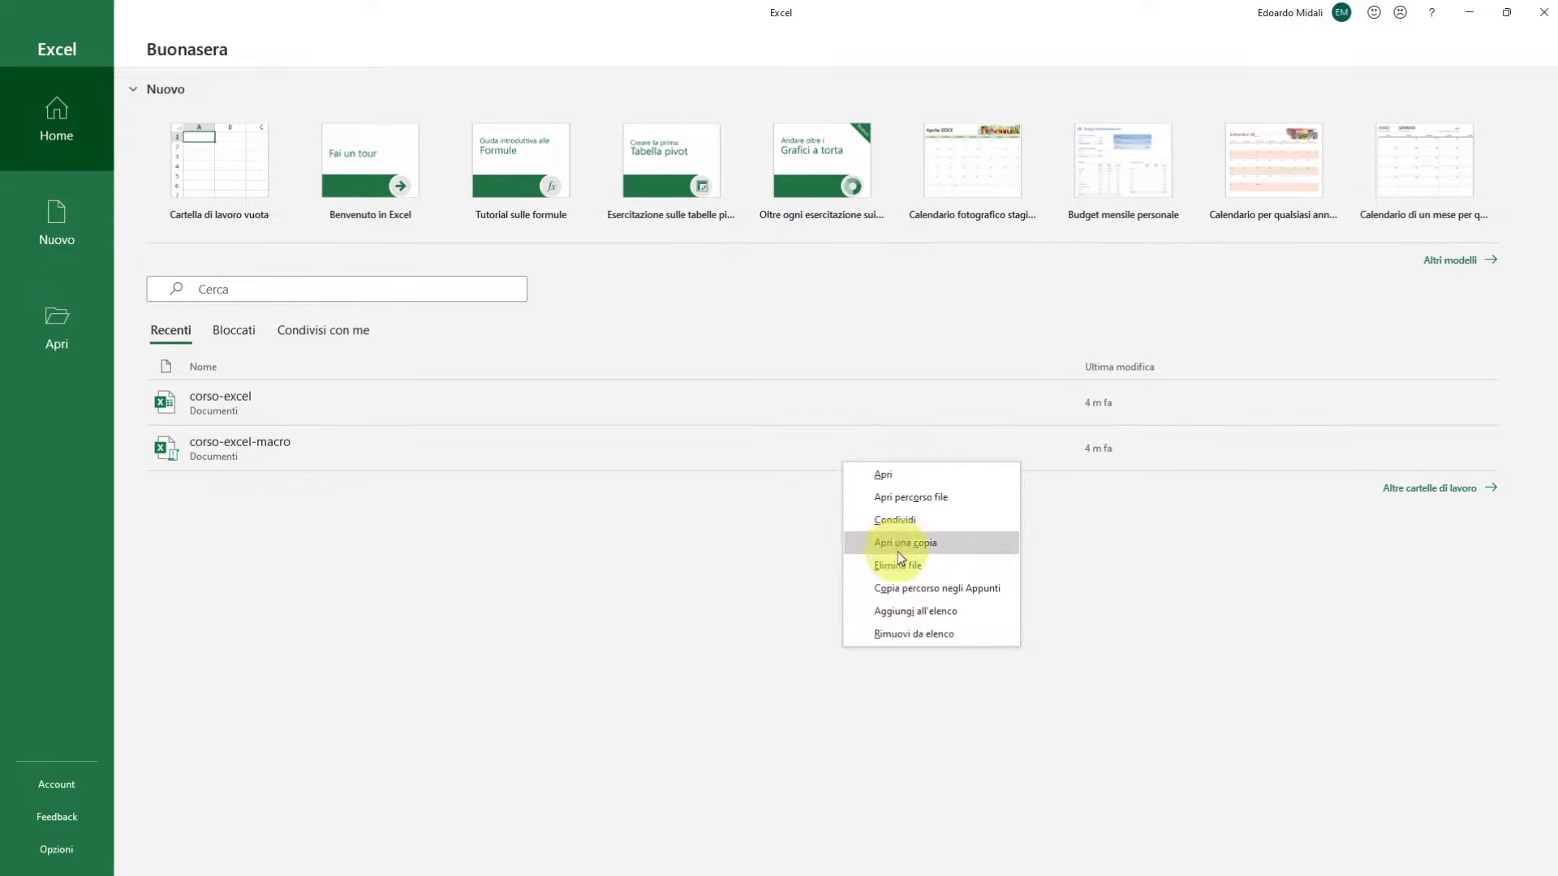
Delete corso-excel-macro.xlsm from Recent and open the corso-excel workbook
left_click(898, 566)
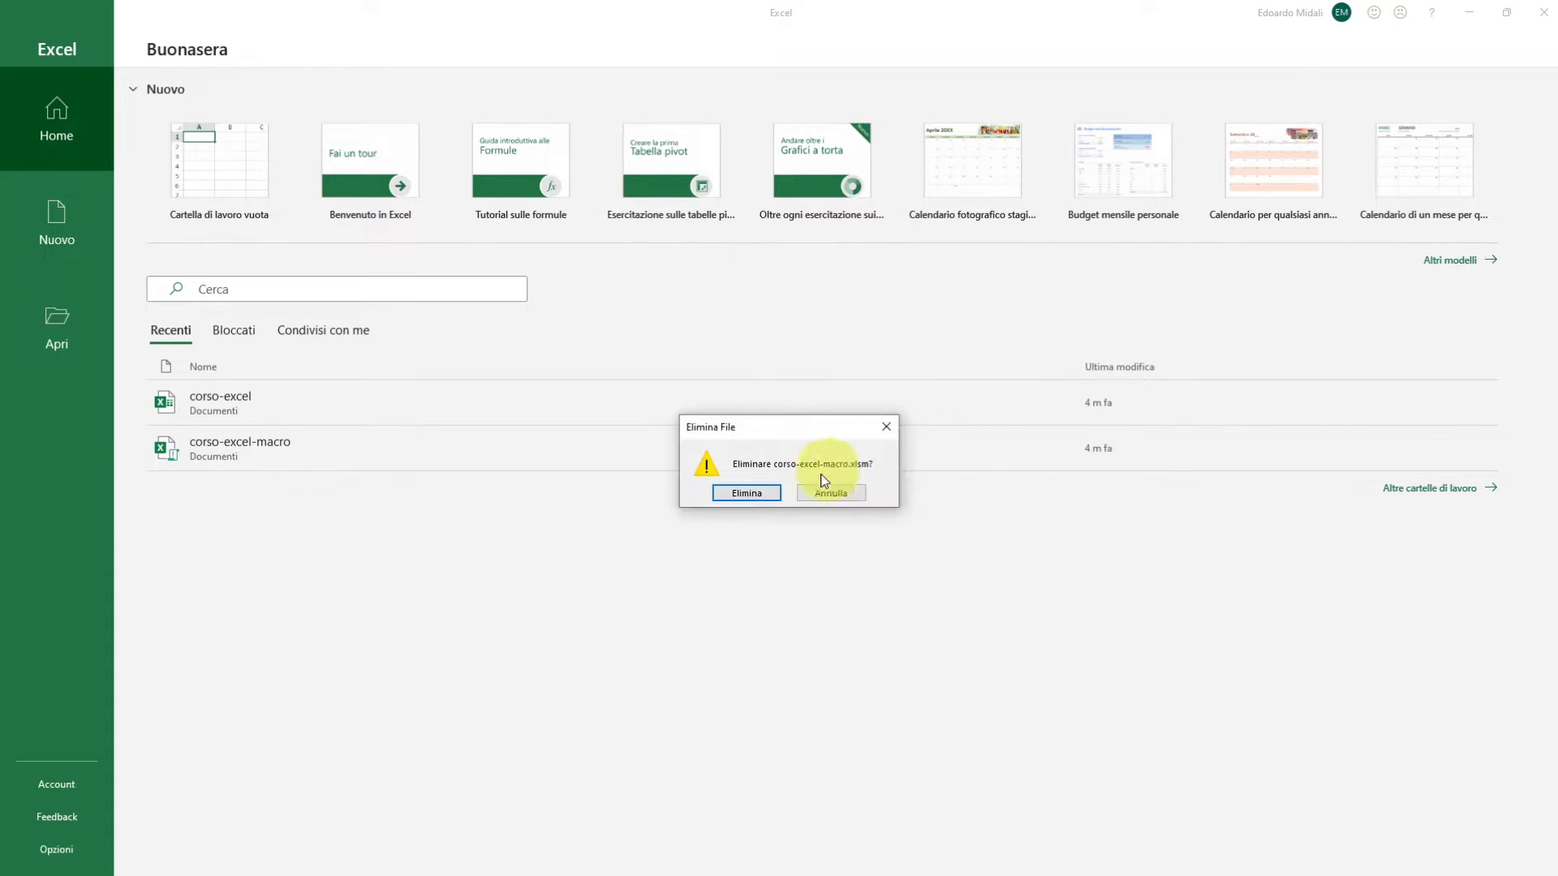
left_click(768, 496)
left_click(514, 396)
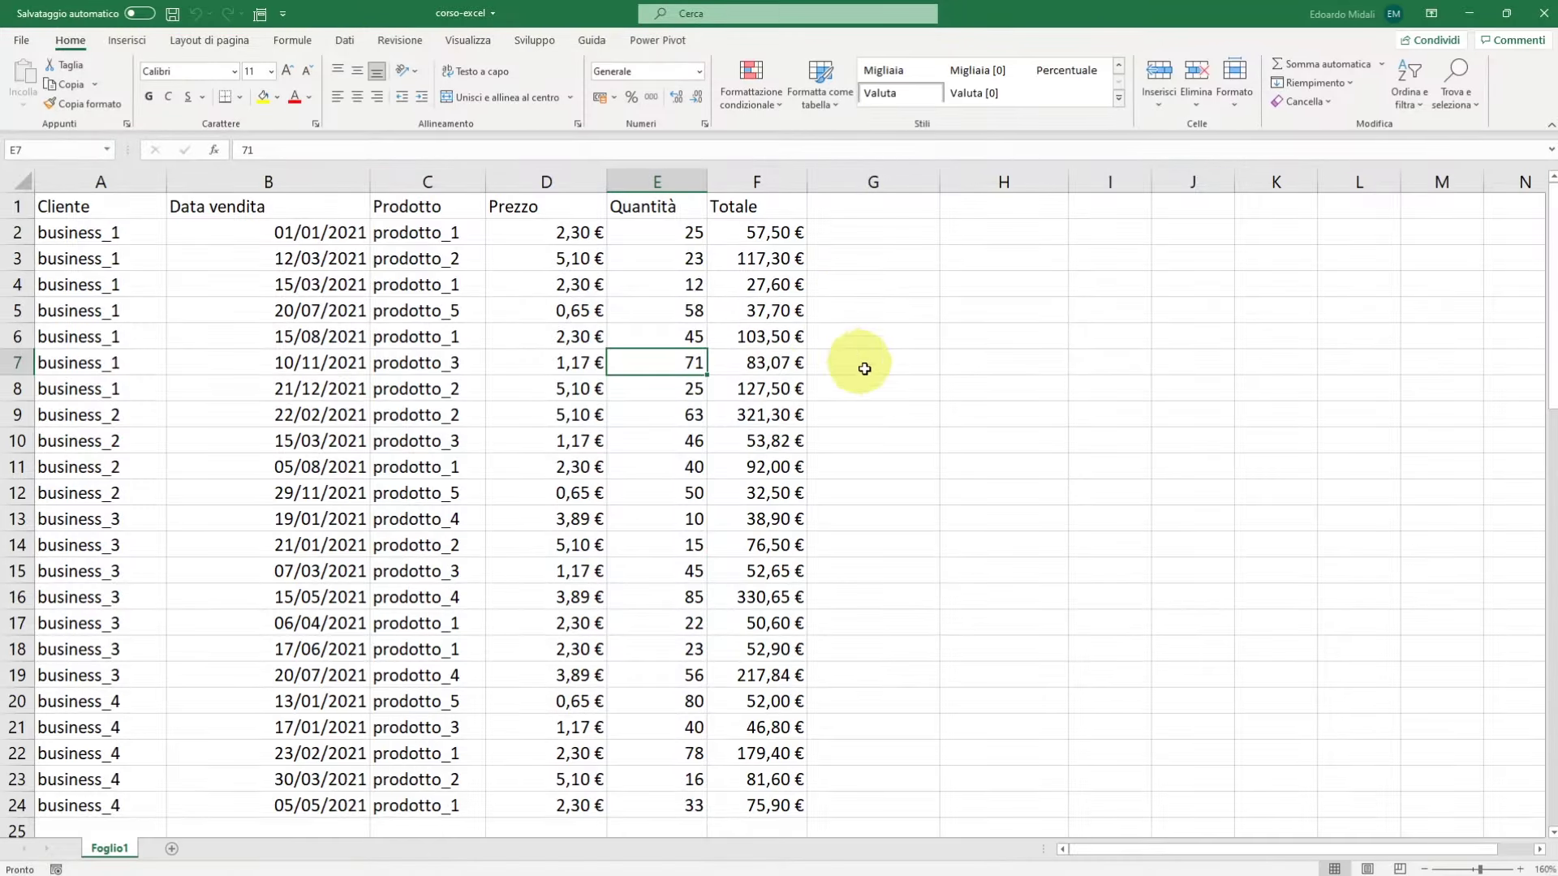
Switch to the Sviluppo tab and select cell C3 in the sales table
left_click(836, 309)
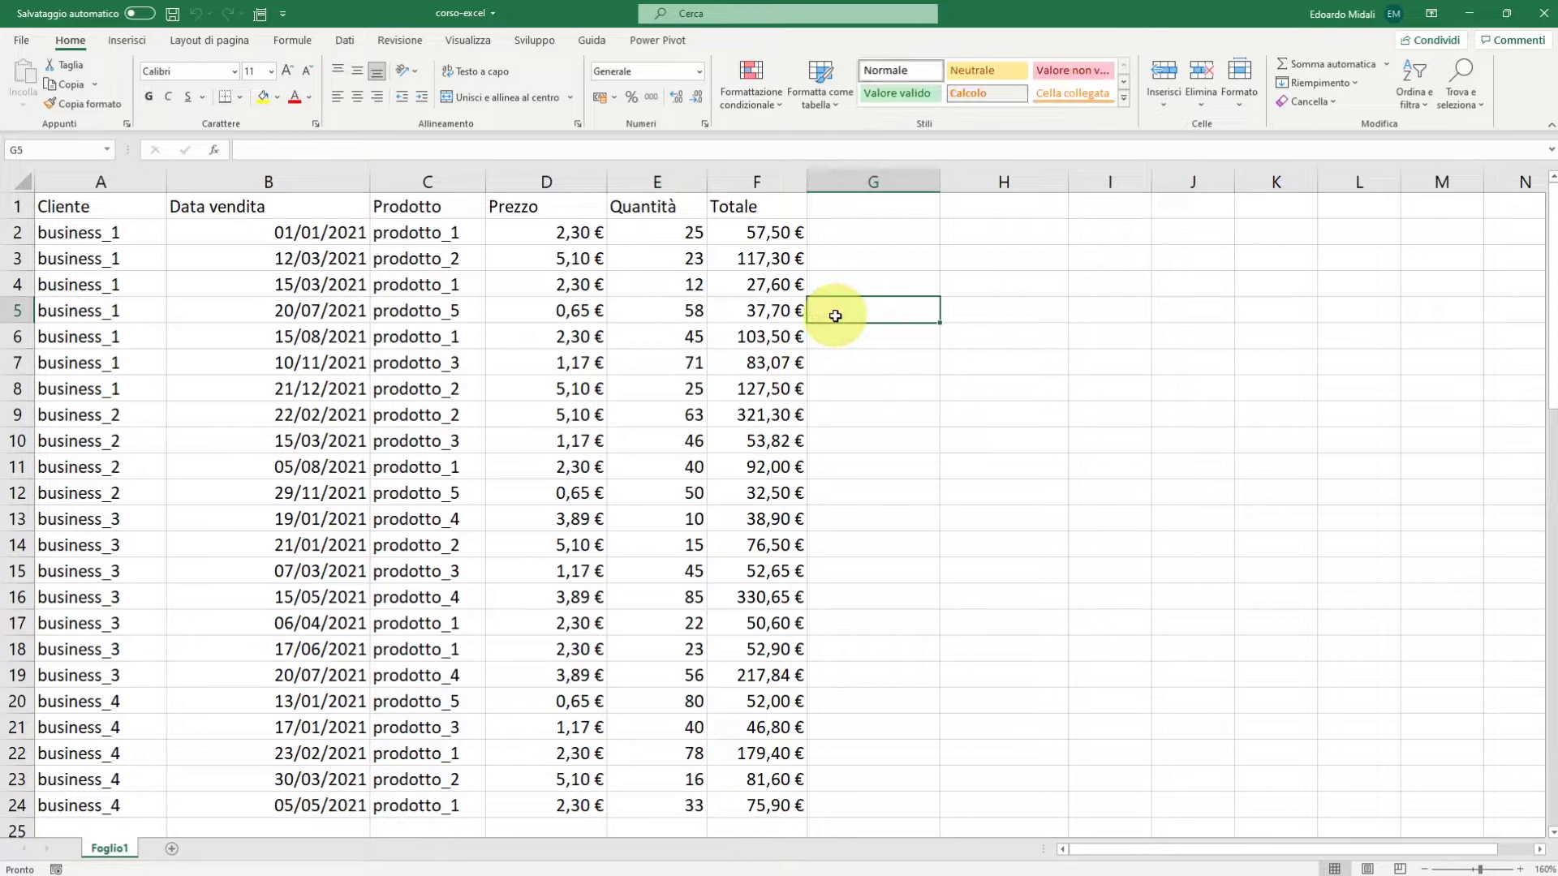
left_click(973, 251)
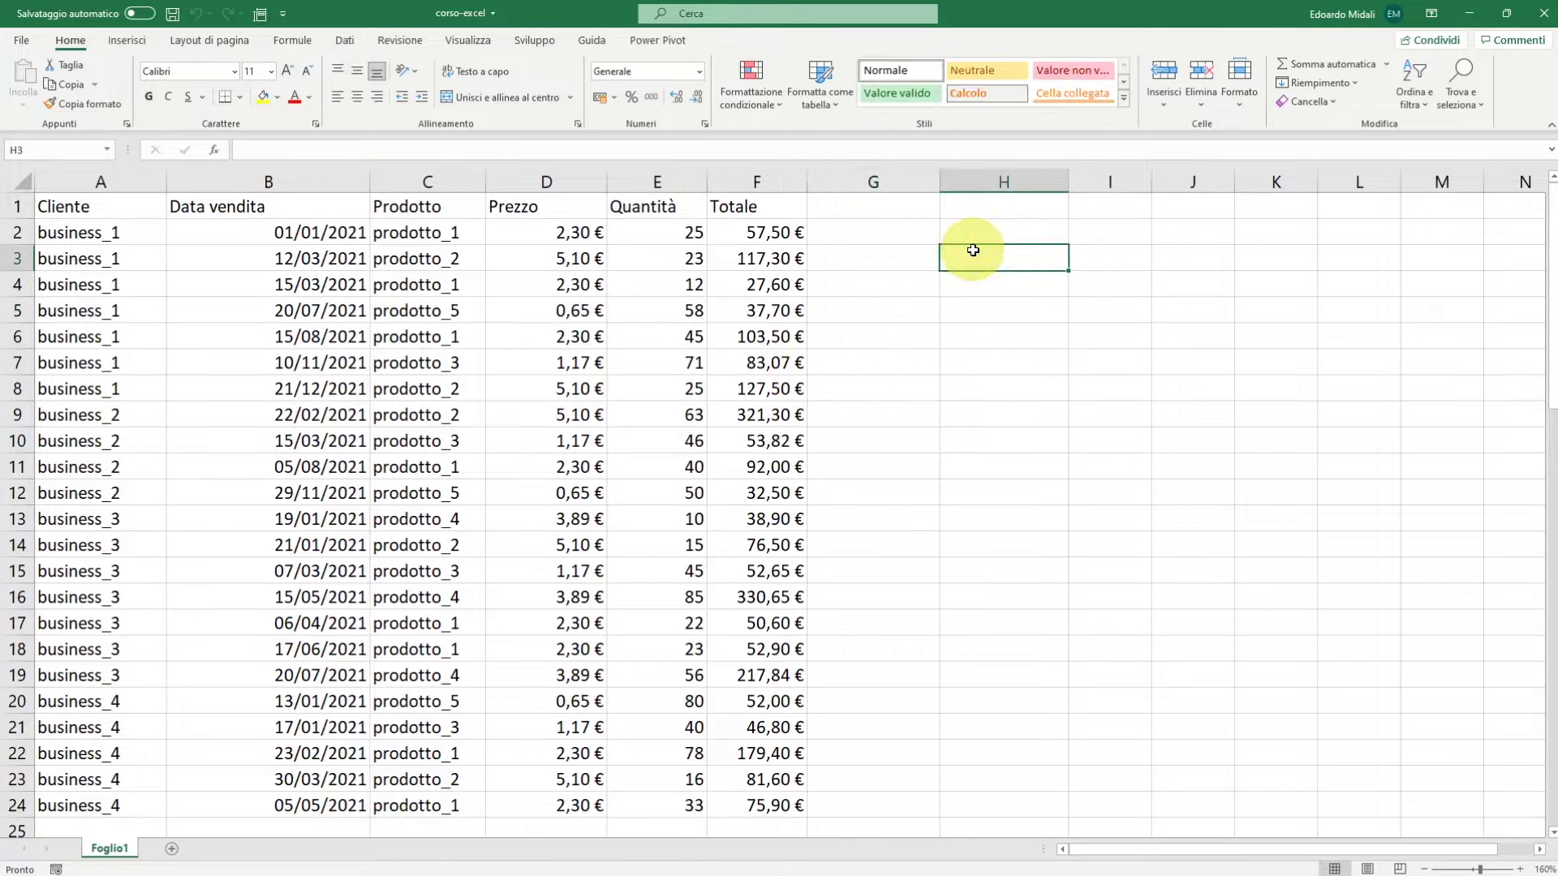
left_click(532, 40)
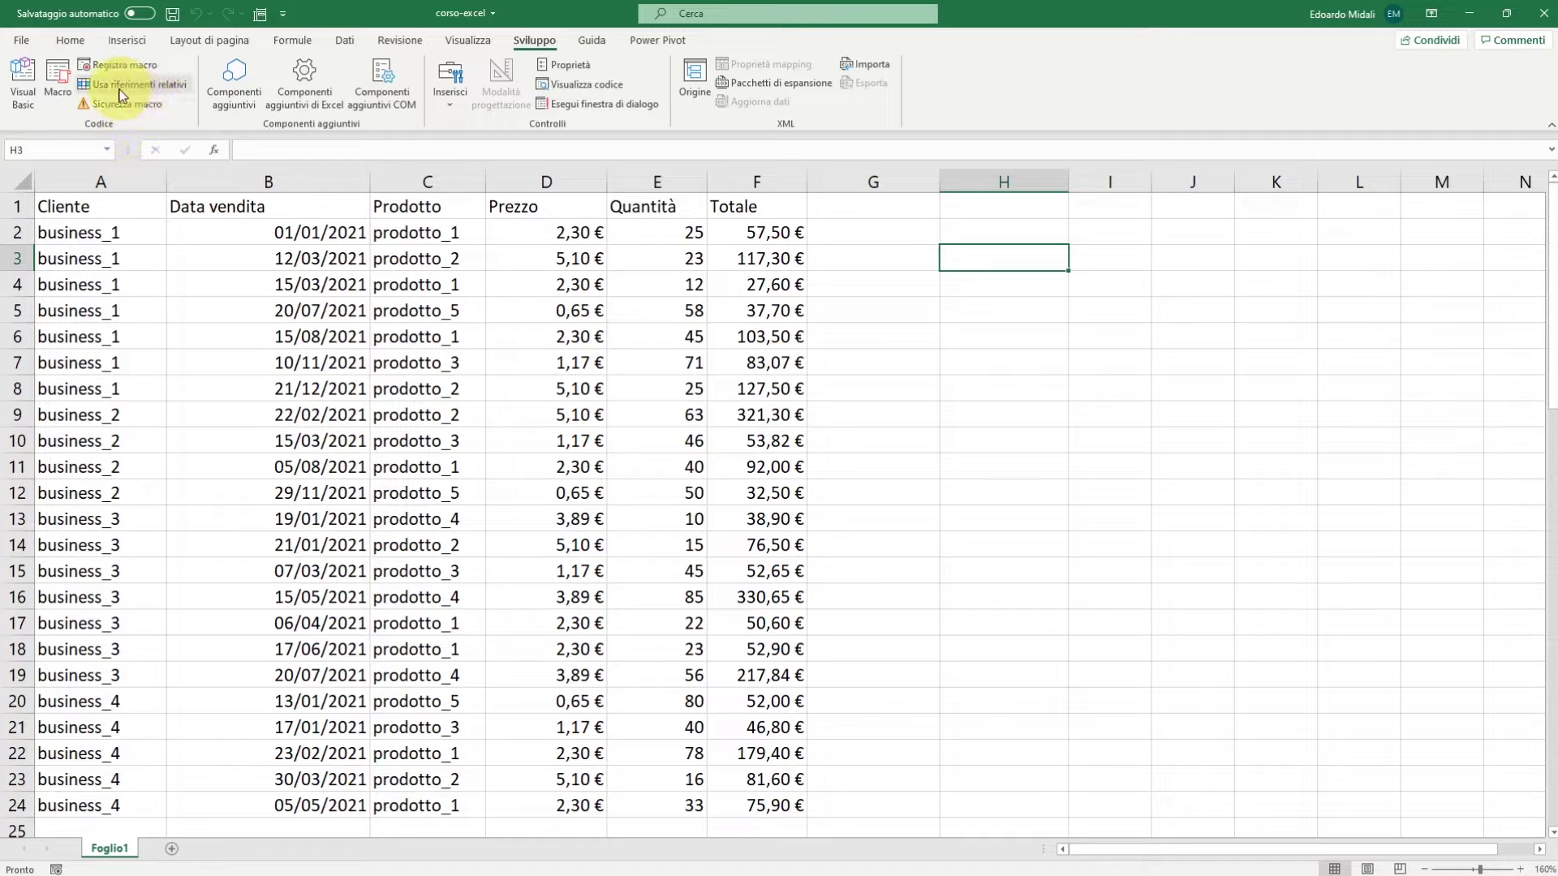
left_click(792, 363)
left_click(880, 284)
left_click(848, 305)
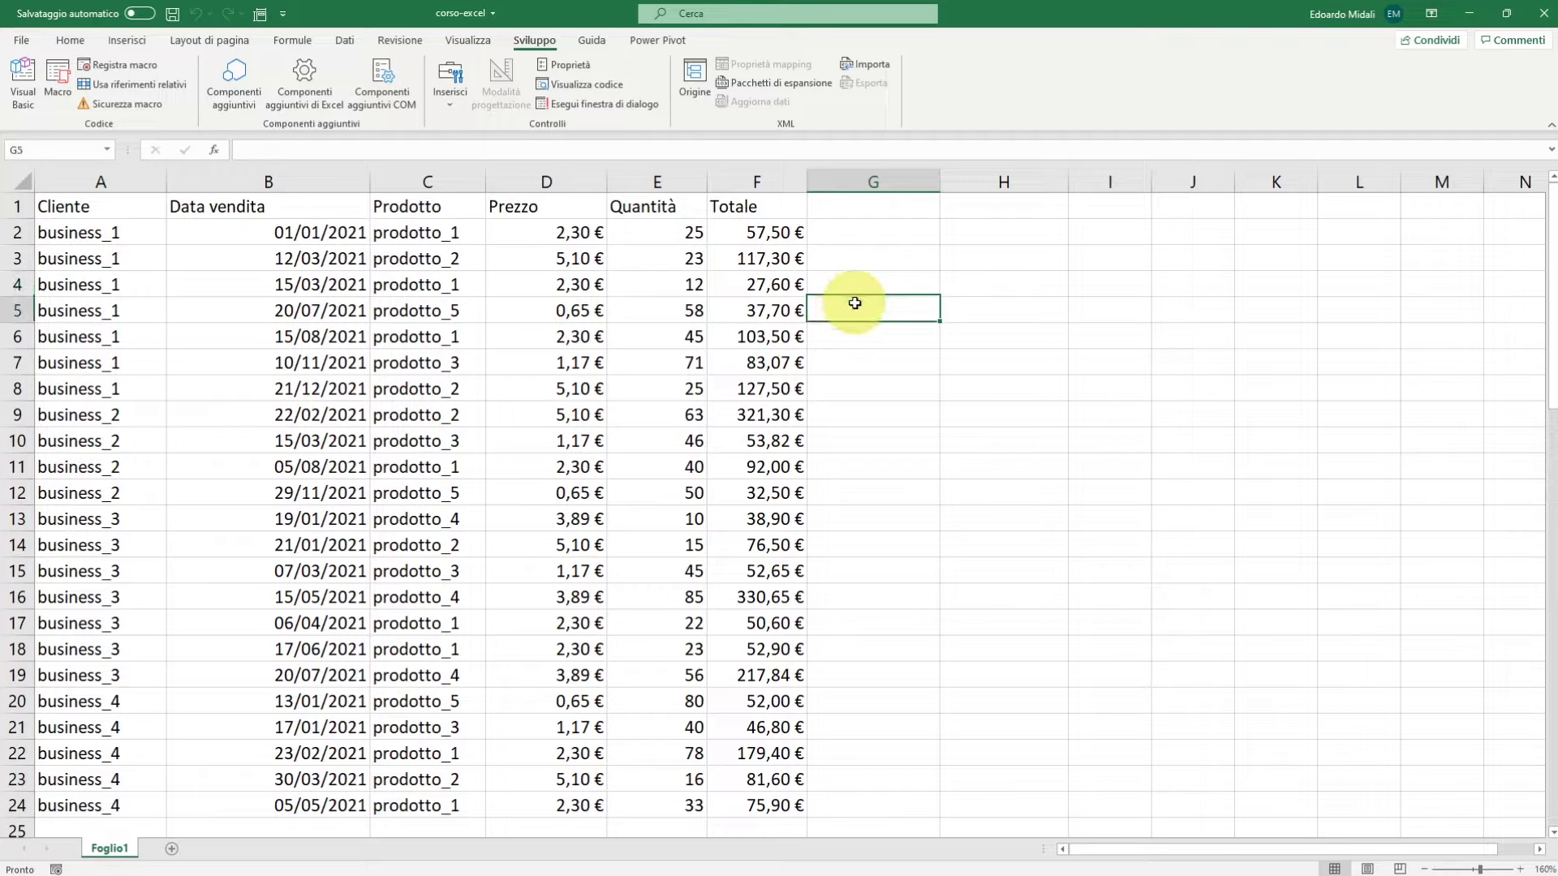
left_click(426, 258)
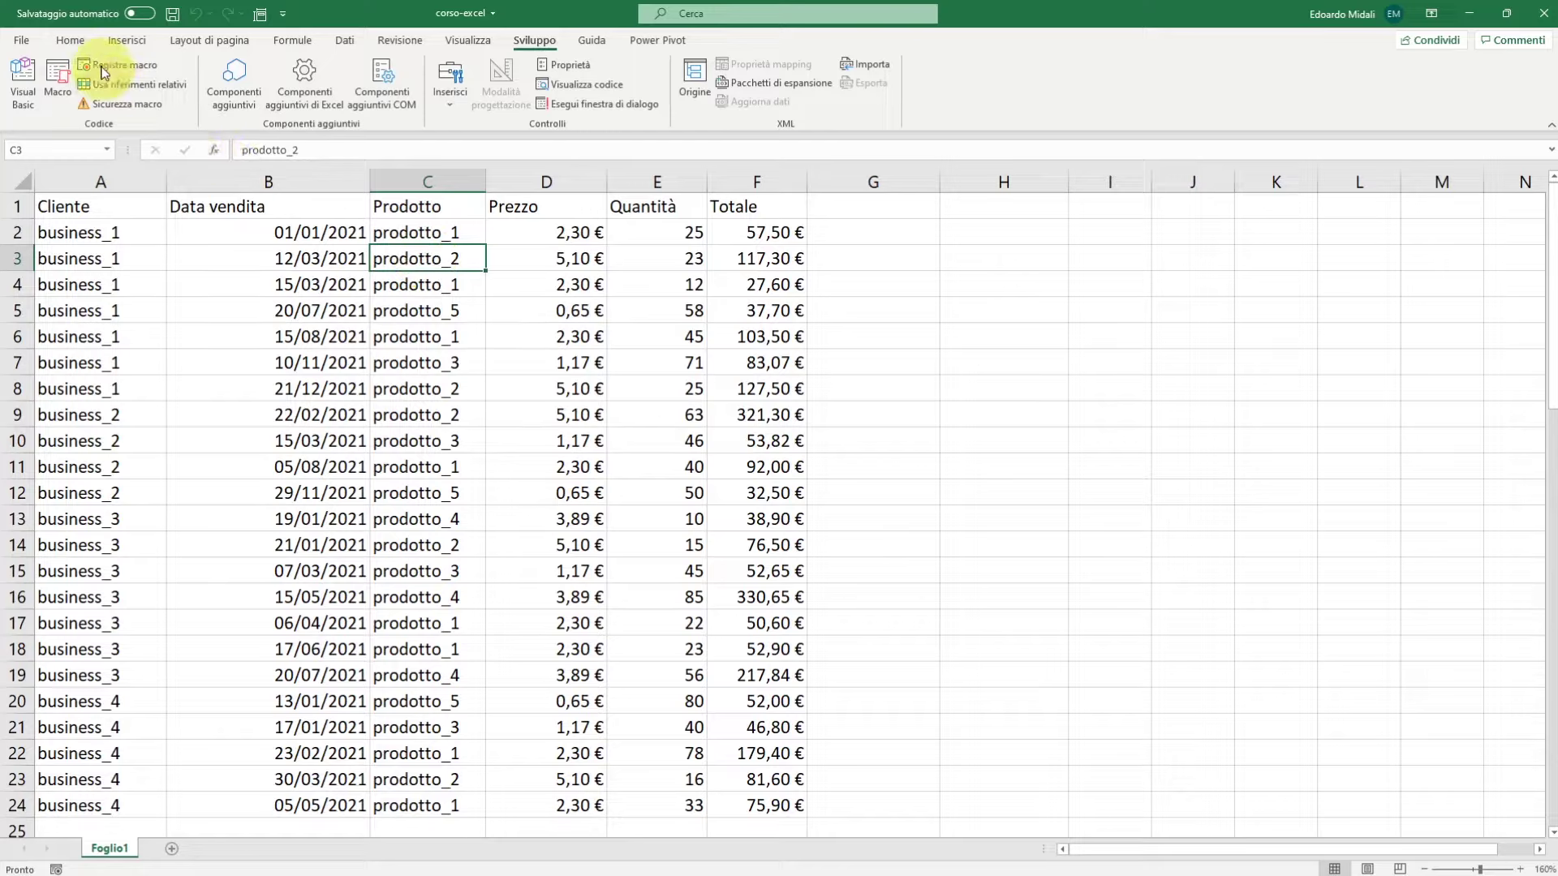
Open Registra macro and choose Questa cartella di lavoro as the storage location
left_click(79, 44)
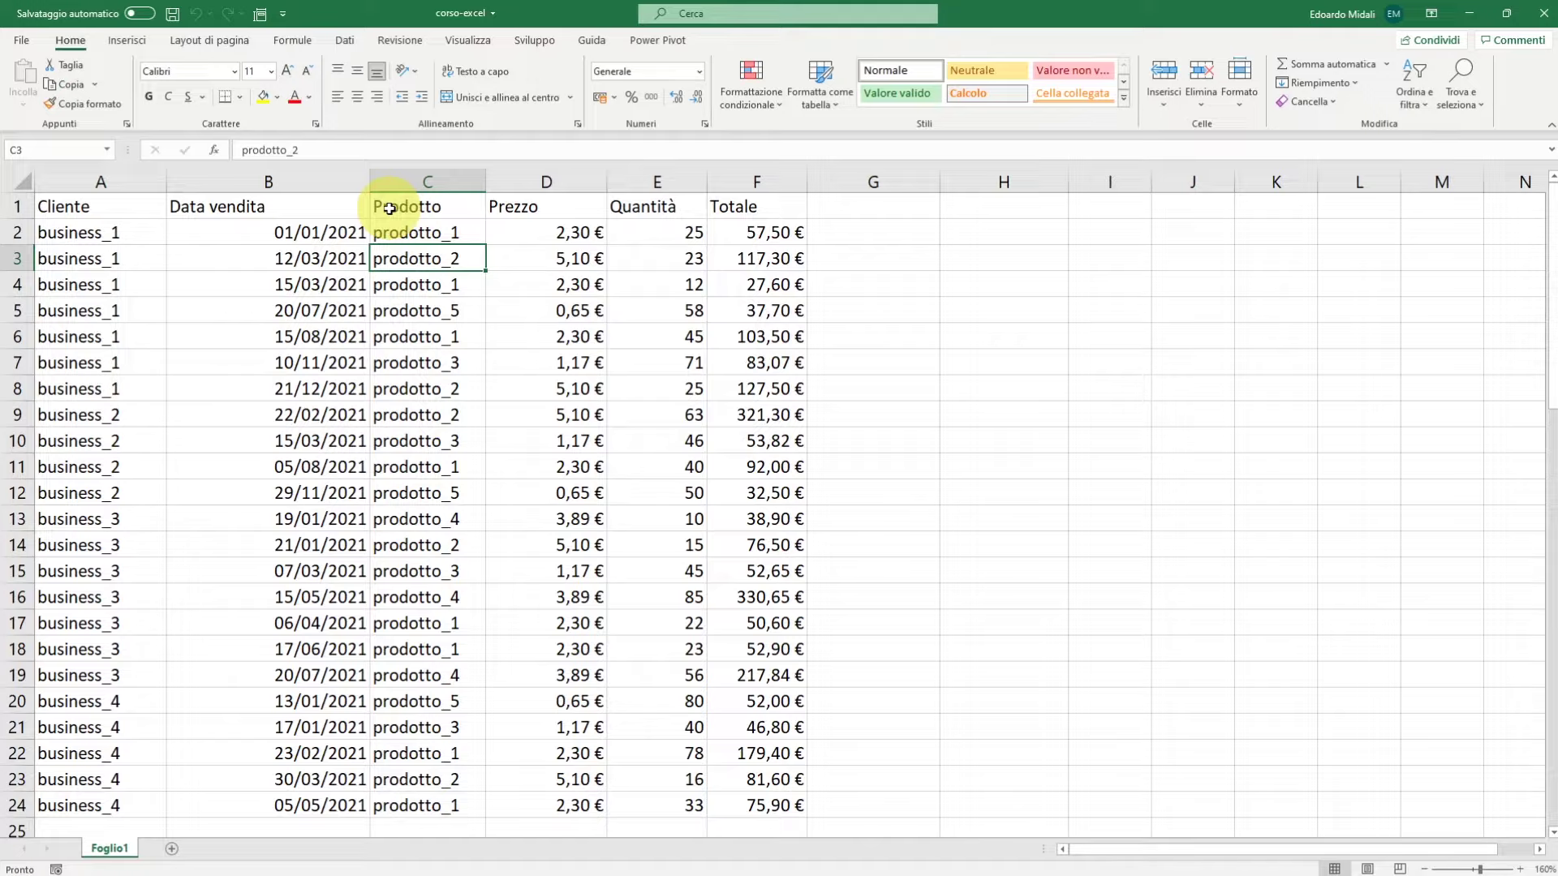
left_click(532, 40)
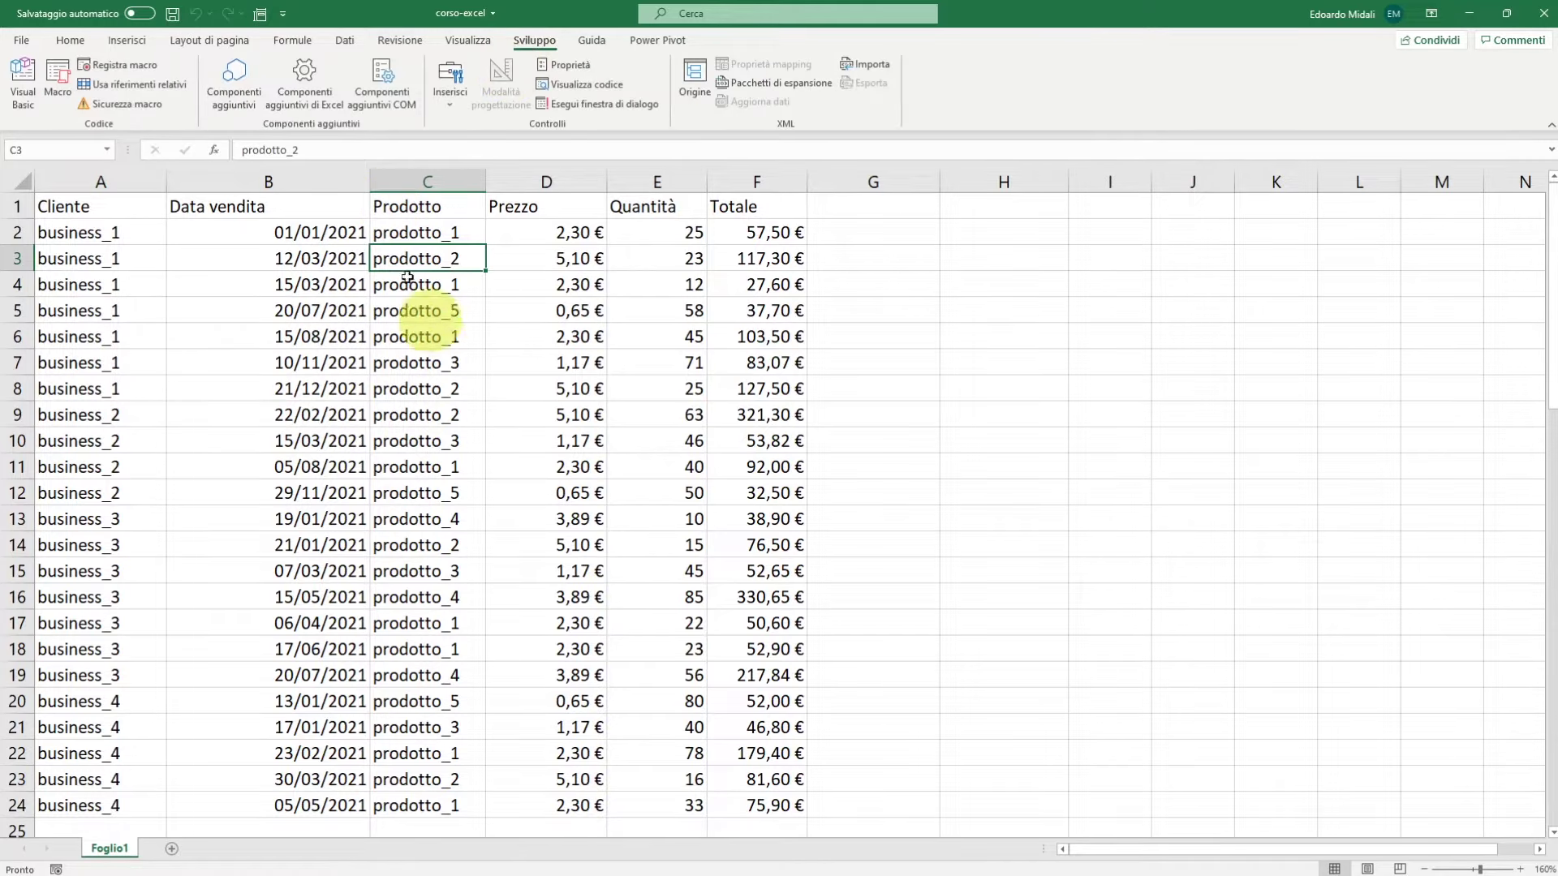
left_click(58, 85)
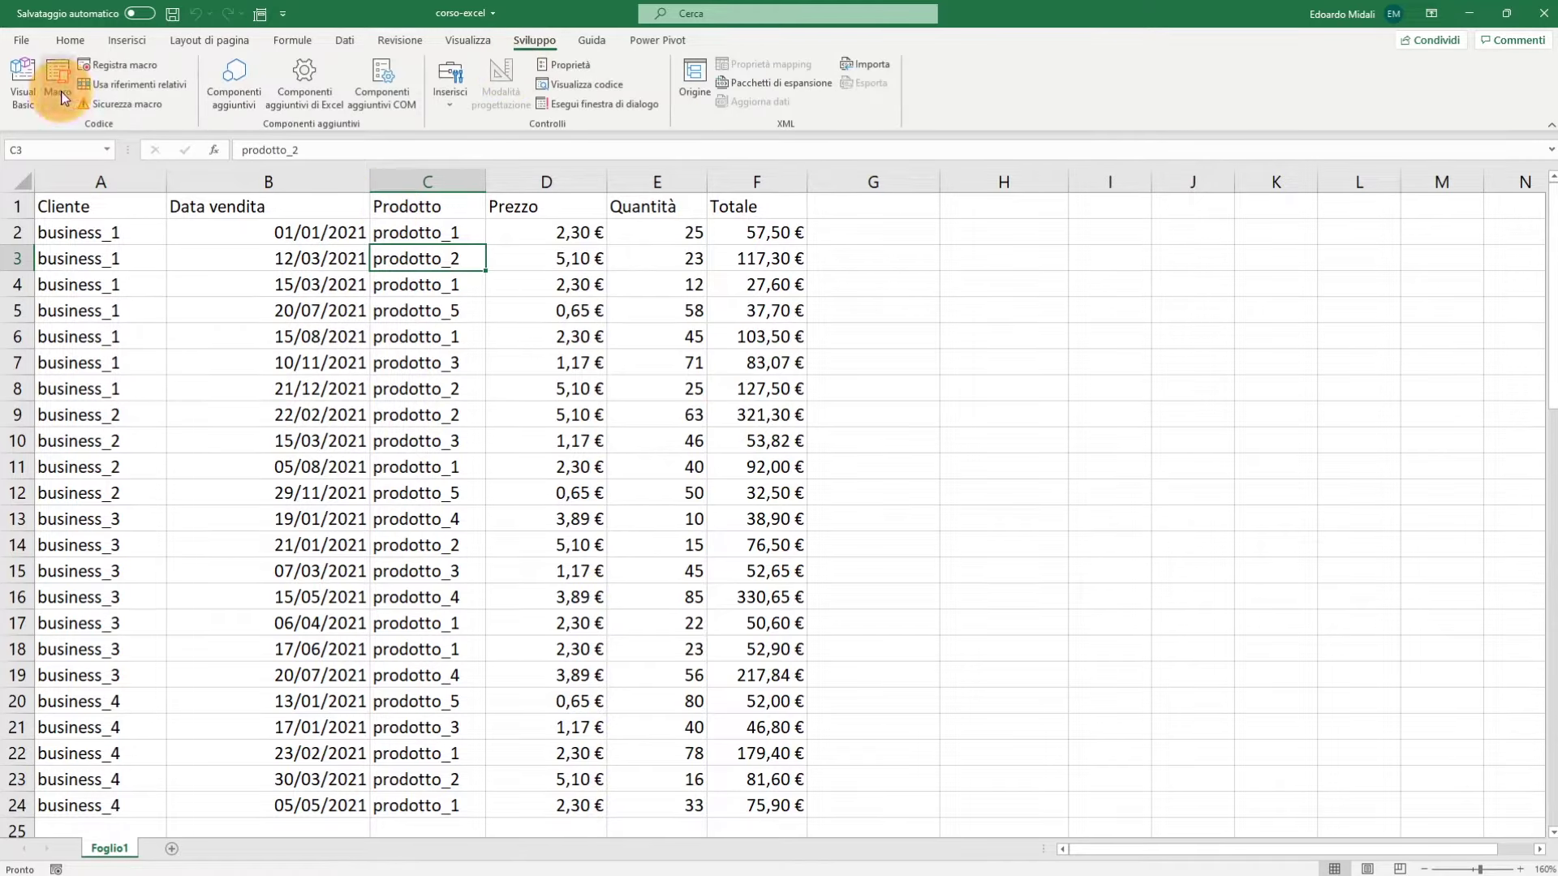
left_click(1203, 309)
left_click(118, 64)
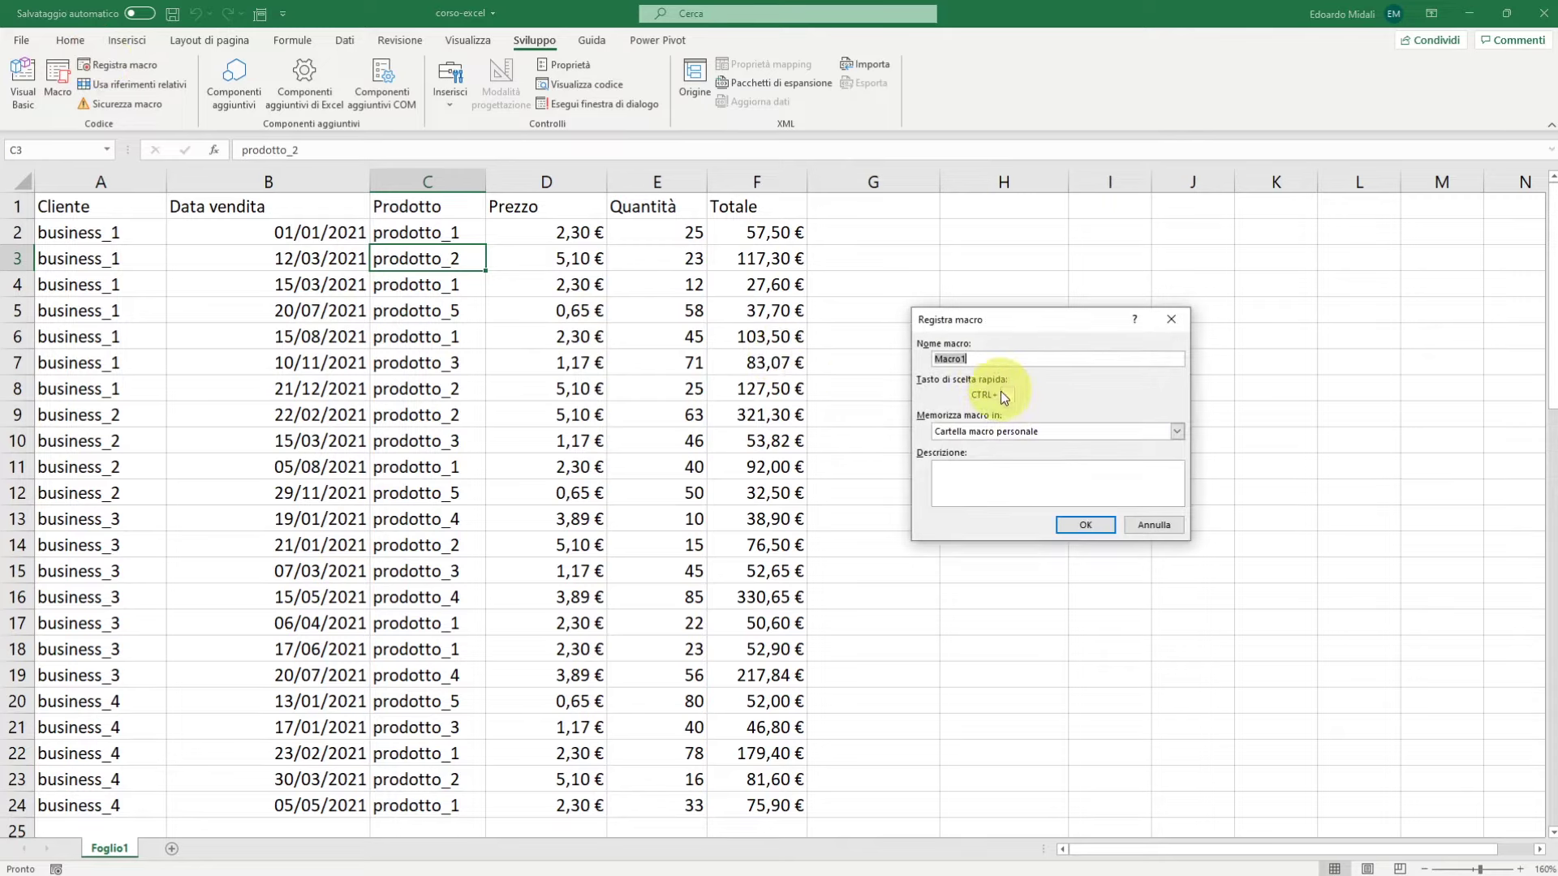
left_click(977, 358)
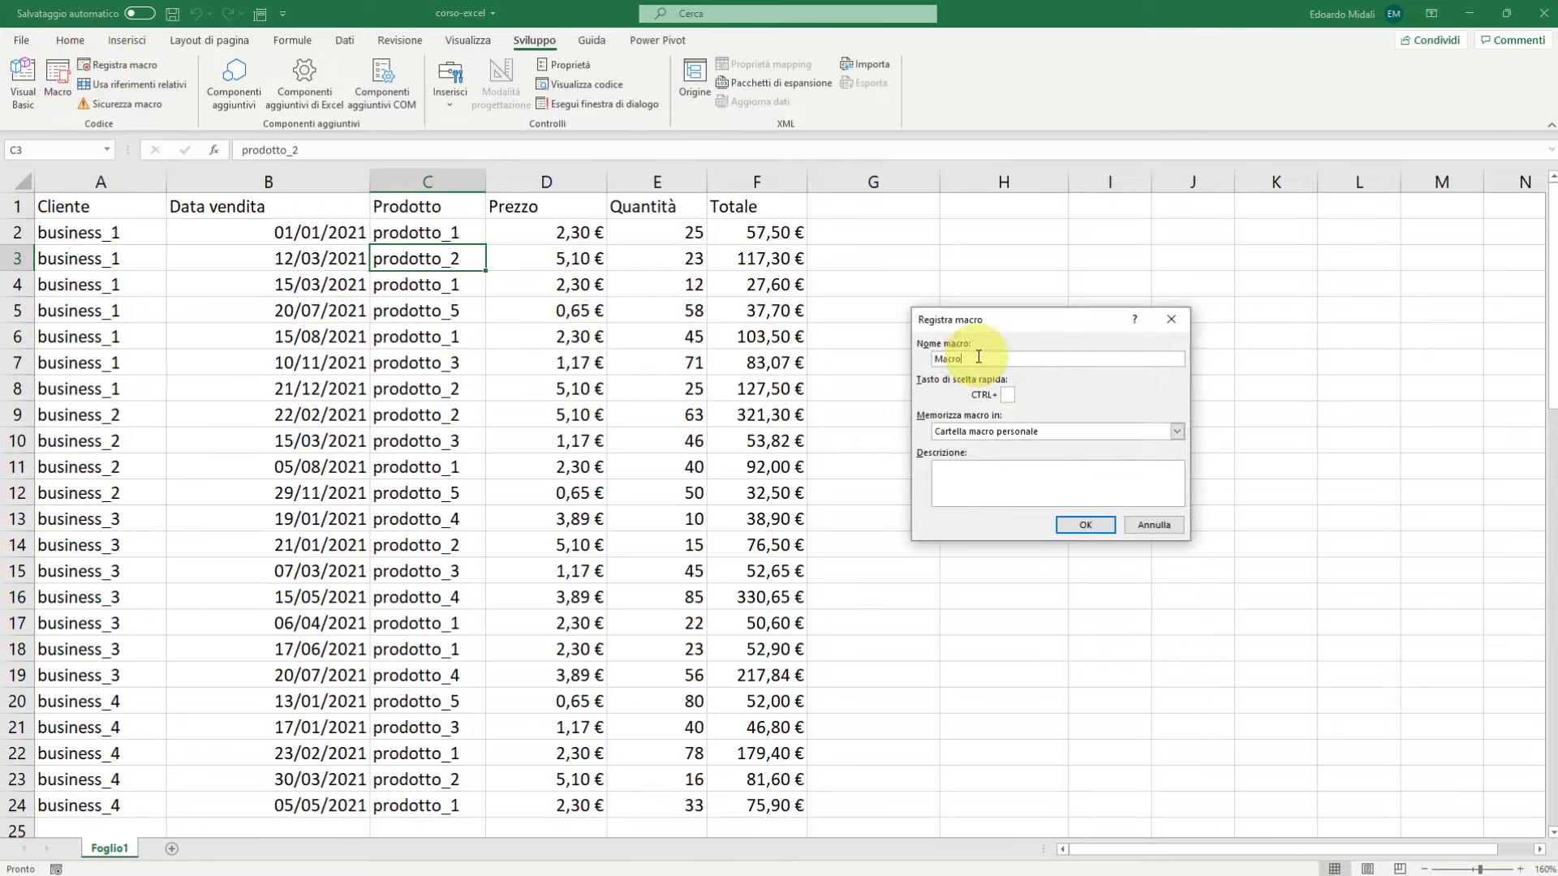
type("Assoluta")
left_click(1175, 431)
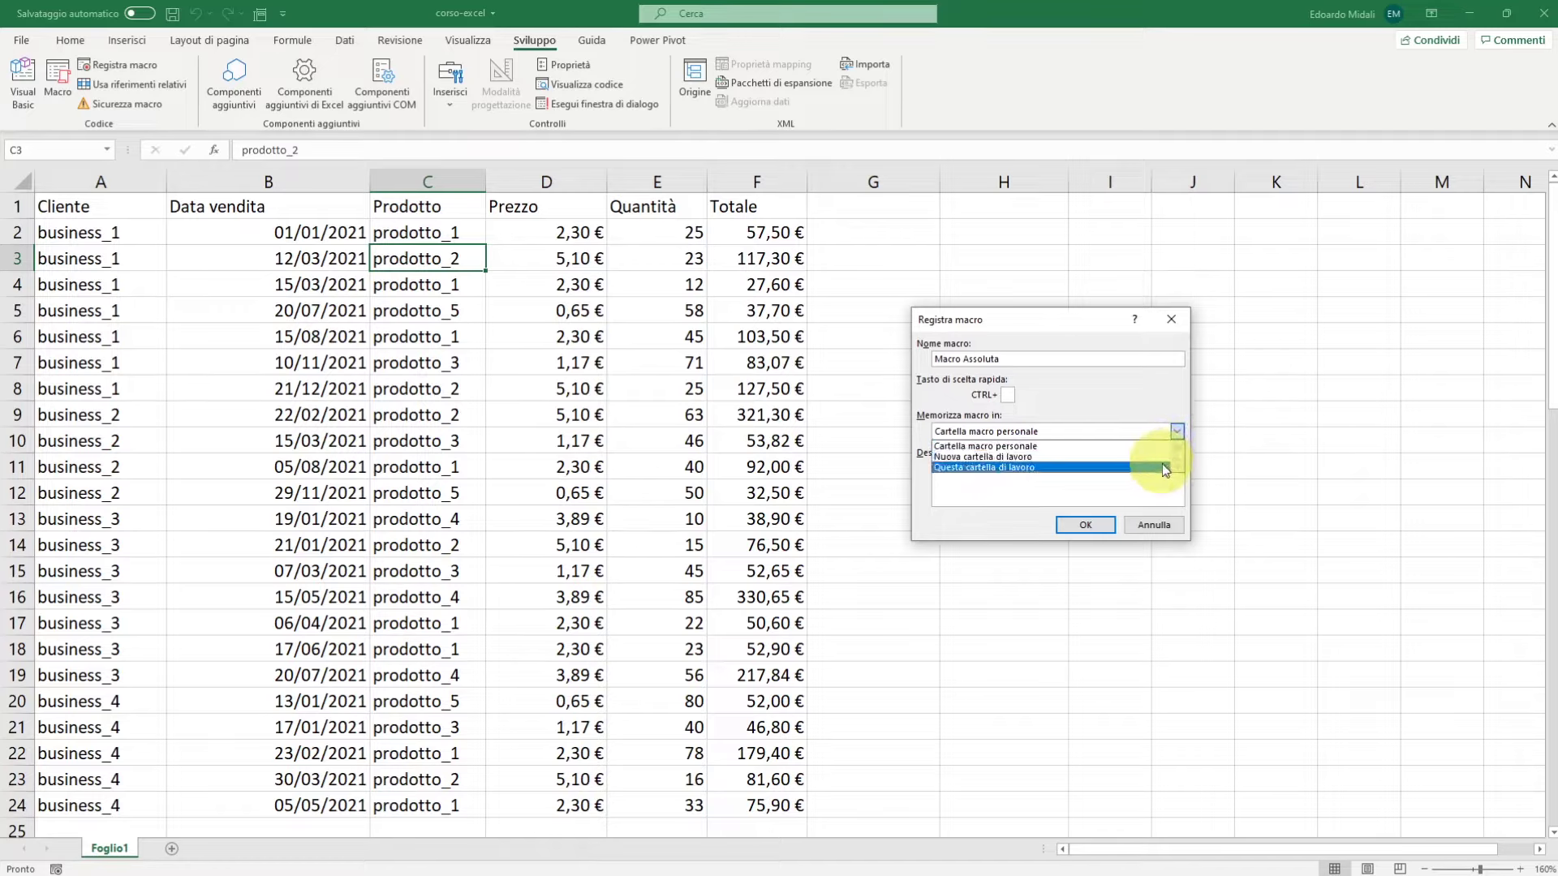
left_click(1162, 468)
Set shortcut Ctrl+z, correct the name to Macro_Assoluta, and start recording
left_click(1007, 395)
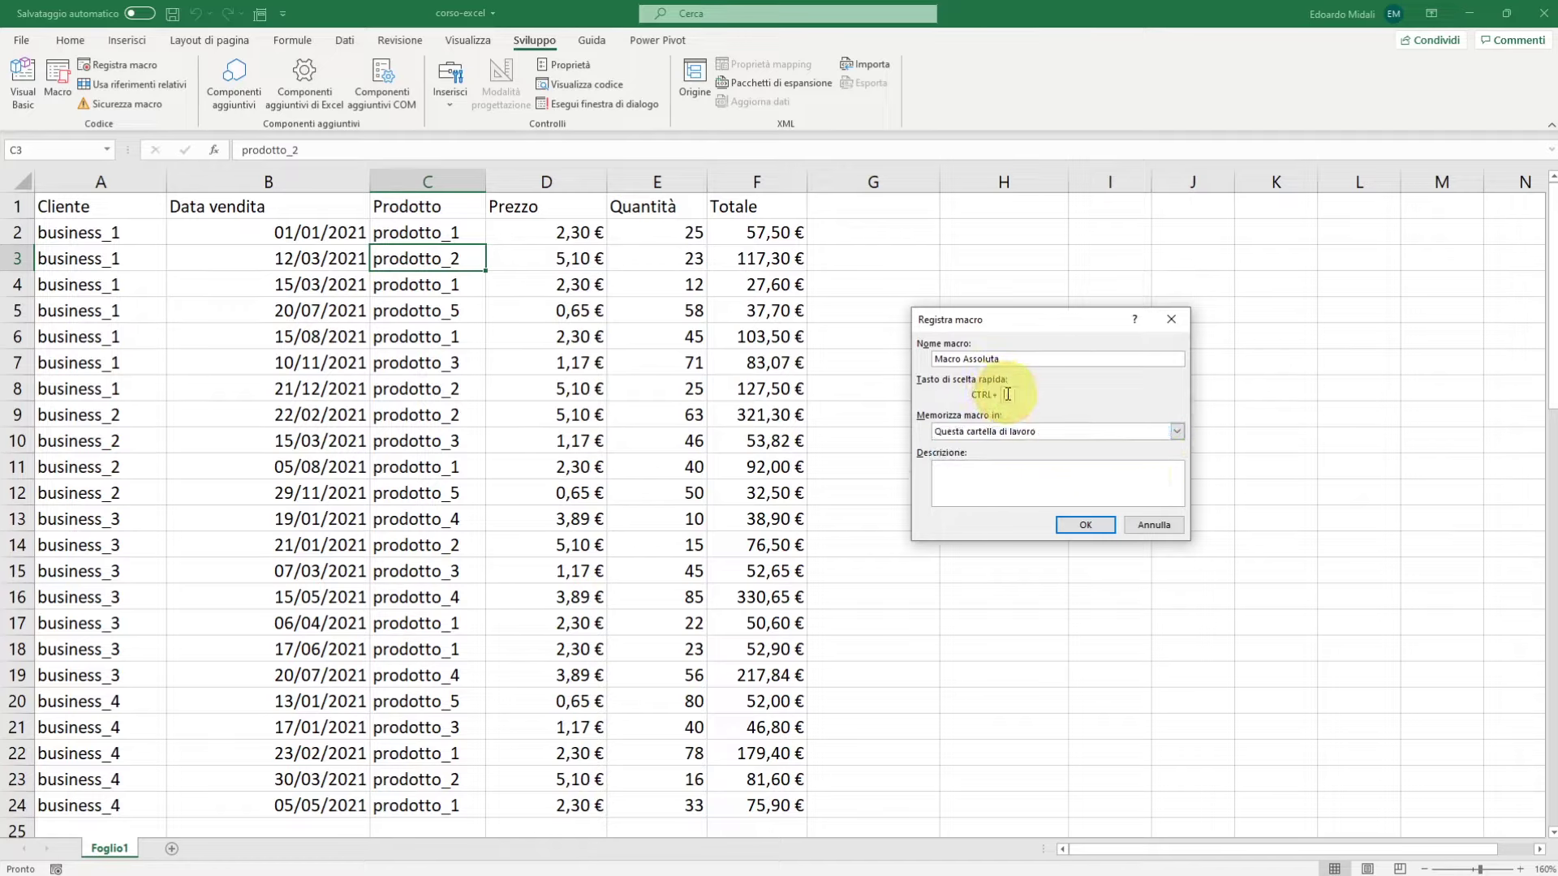
type("z")
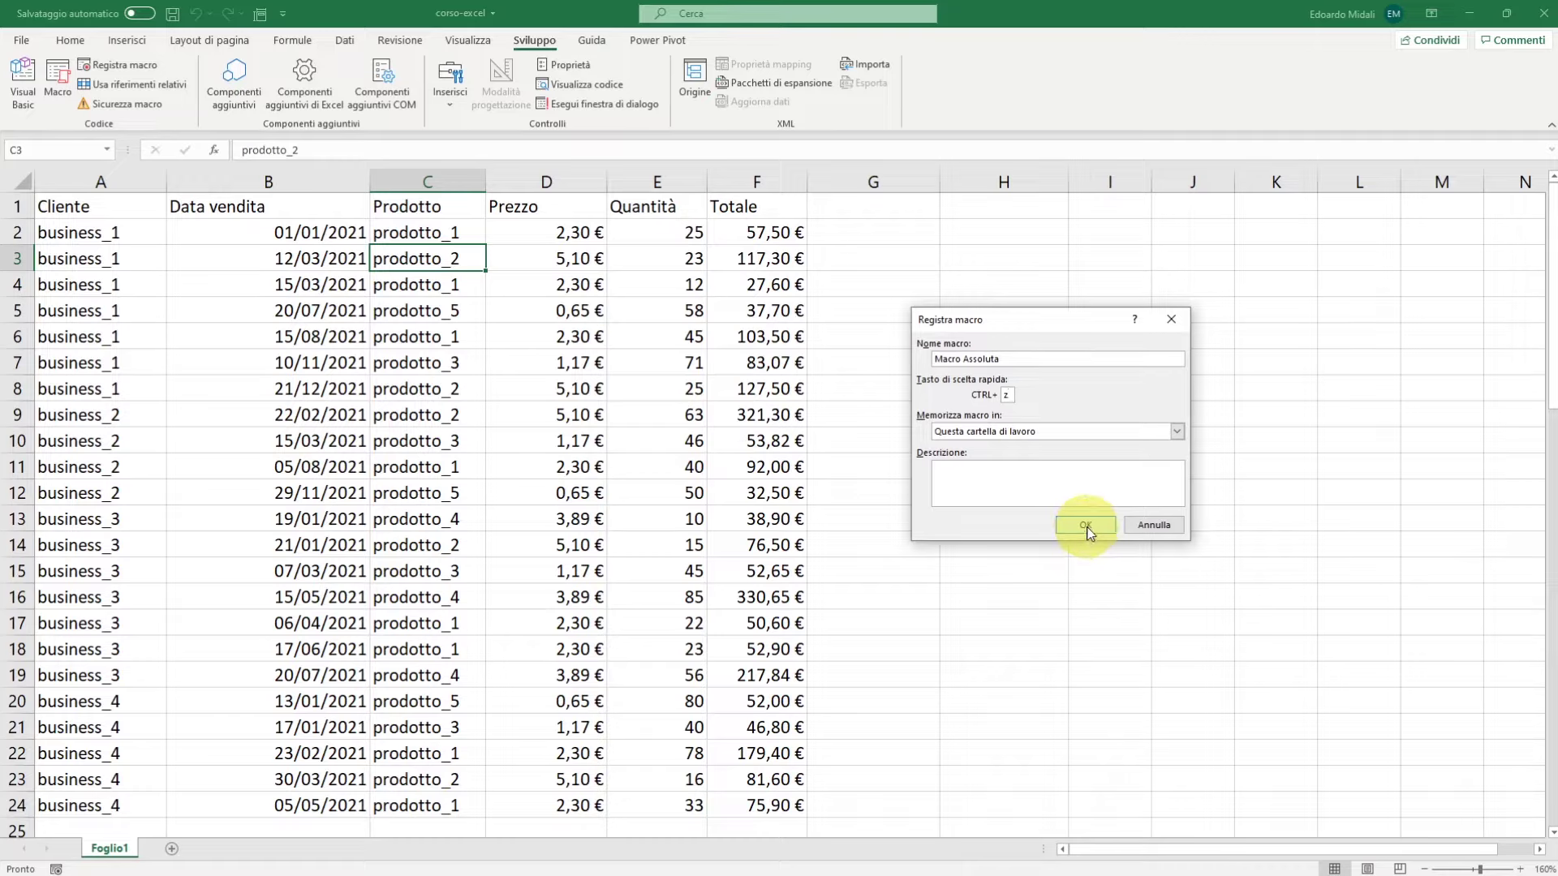
left_click(1087, 528)
key("Return")
left_click(1150, 357)
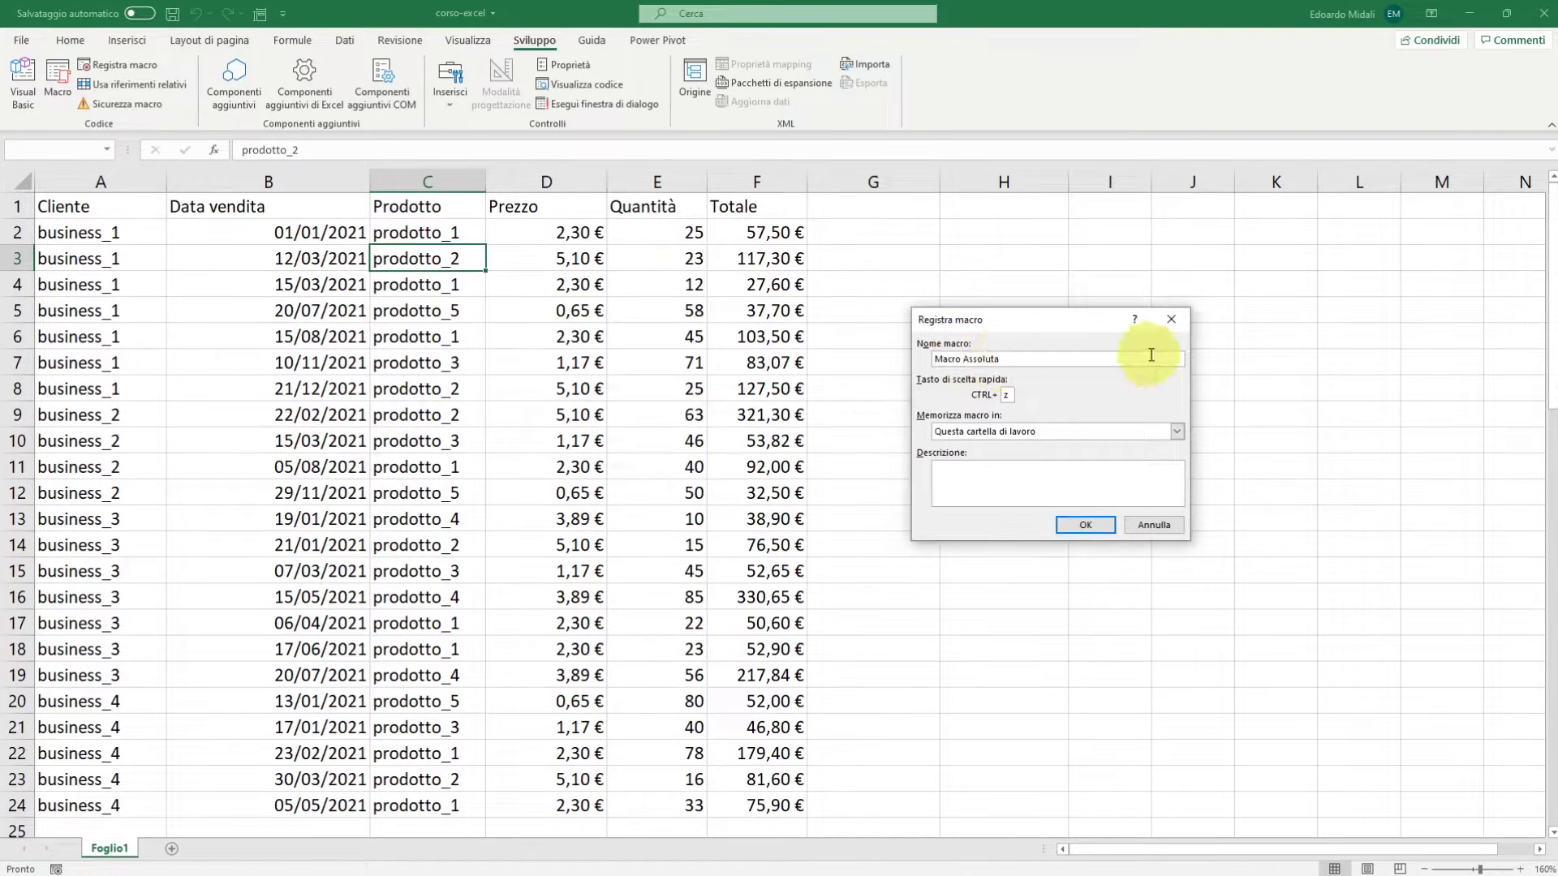
key("ctrl+Left")
key("BackSpace")
type("_")
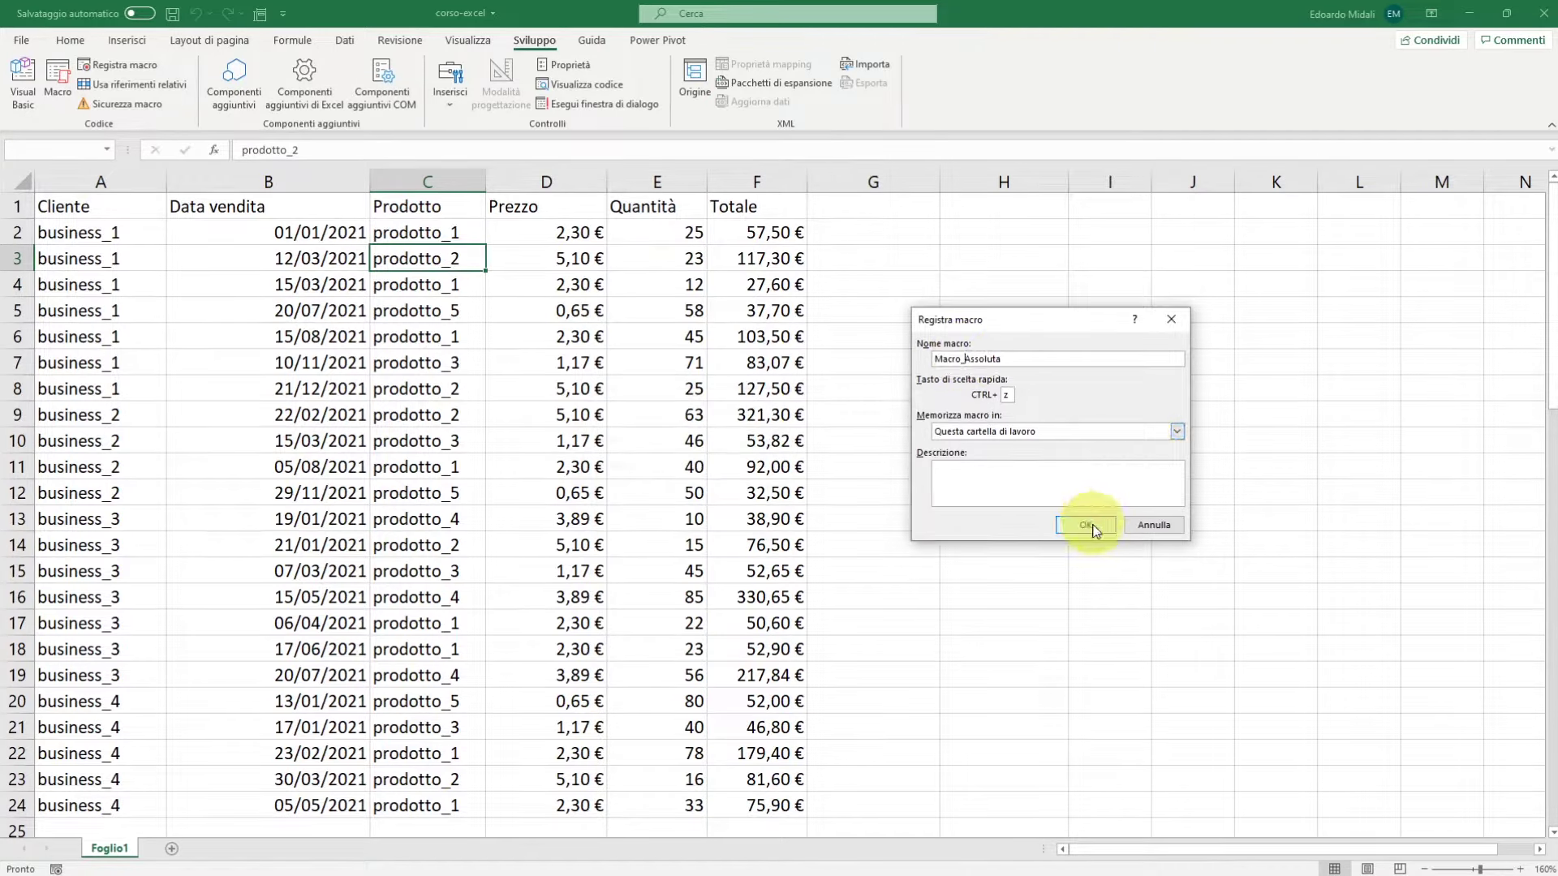
left_click(1089, 526)
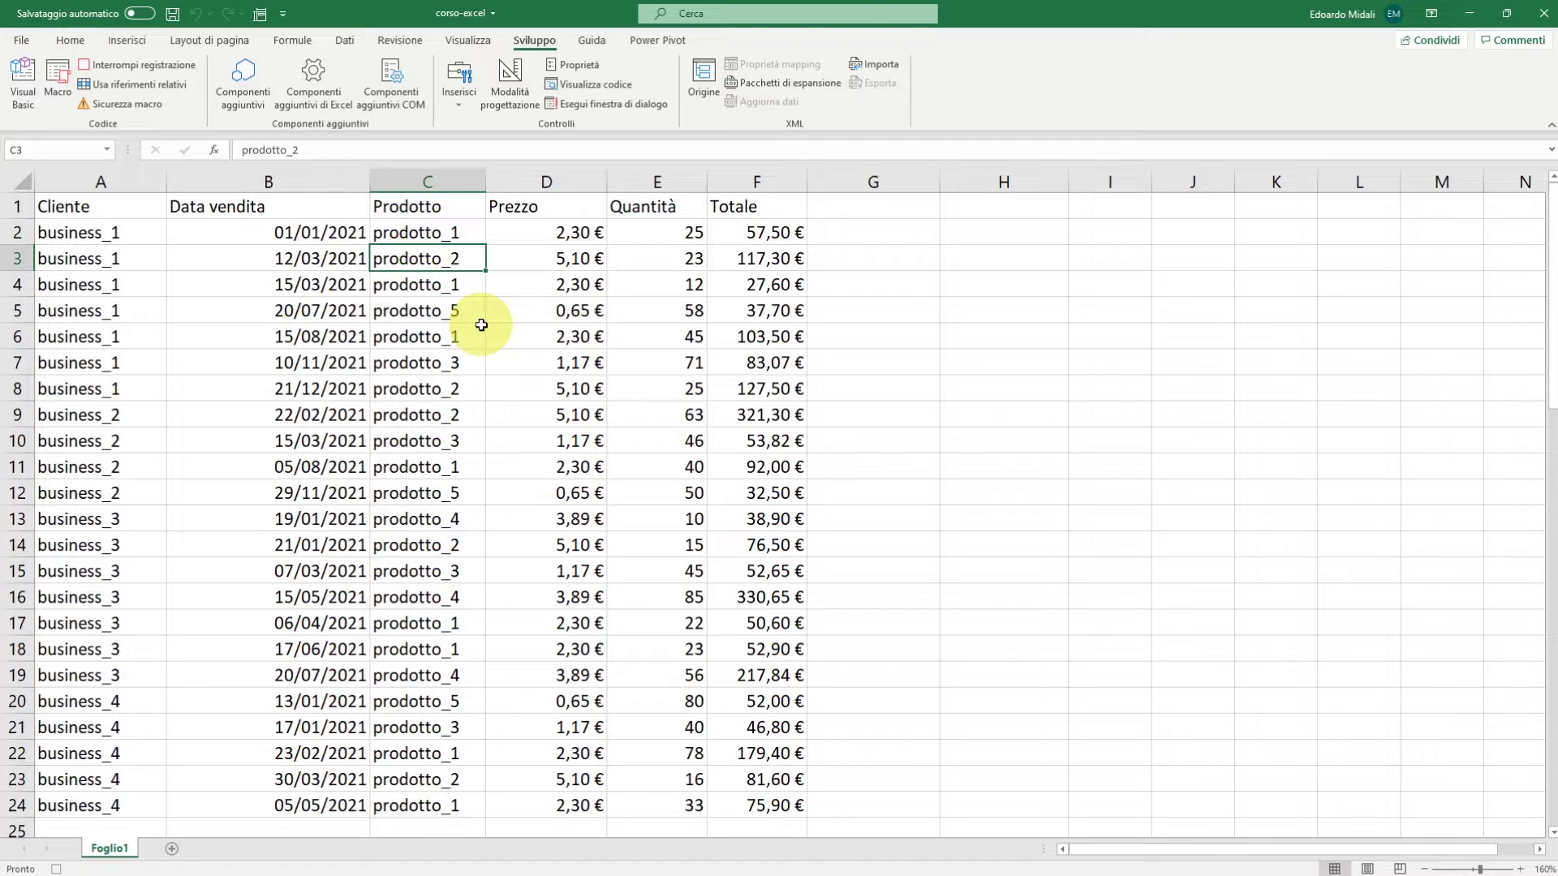
Give column B a yellow fill and bold text, then stop the recording
left_click(297, 180)
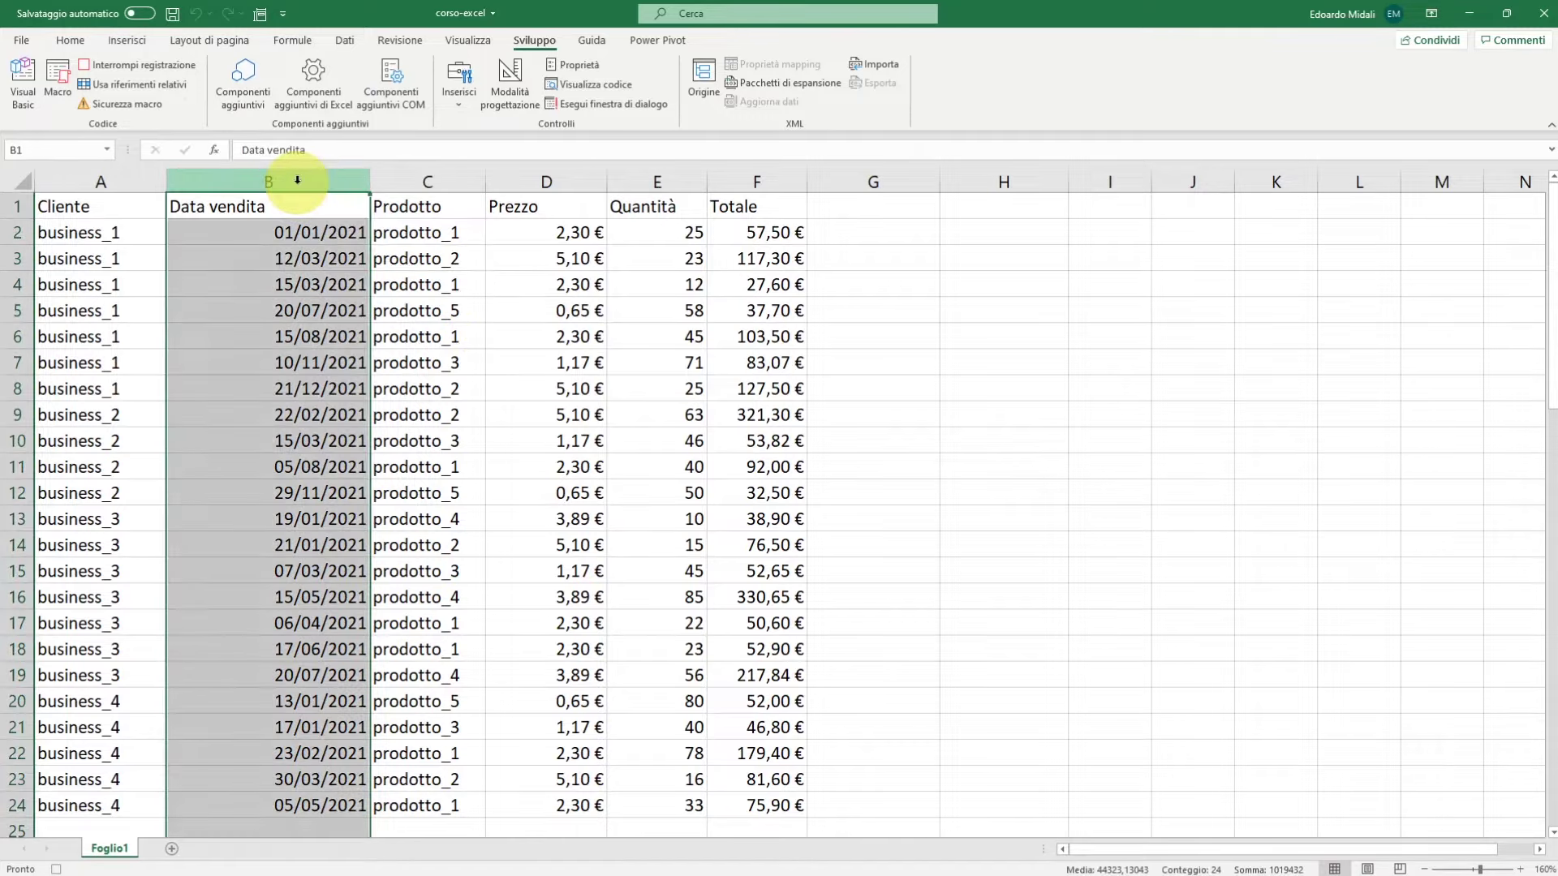
left_click(70, 39)
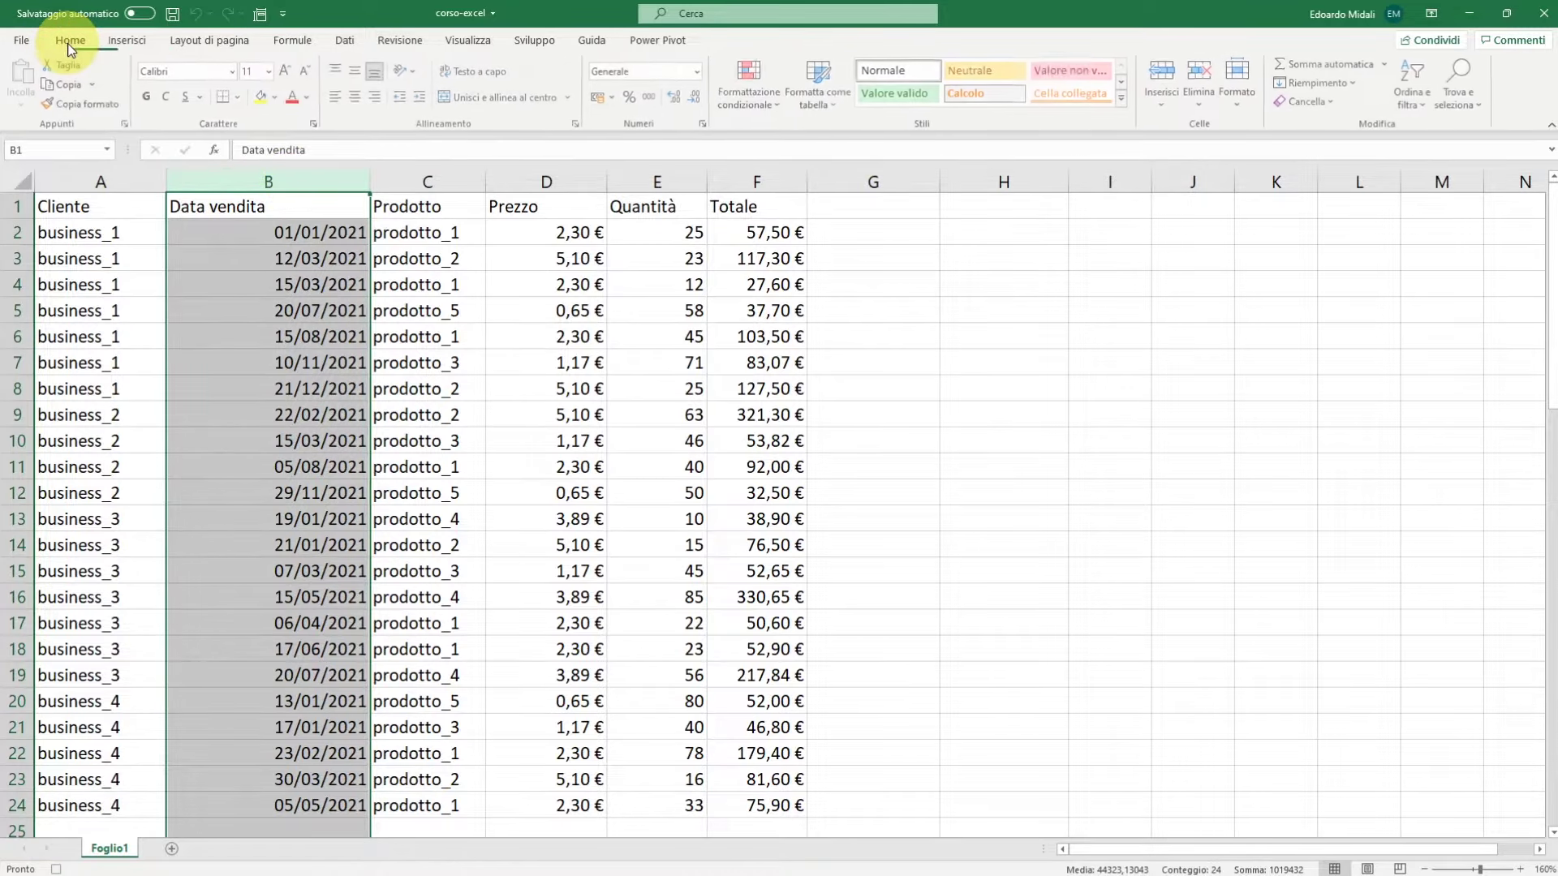
left_click(262, 95)
left_click(148, 97)
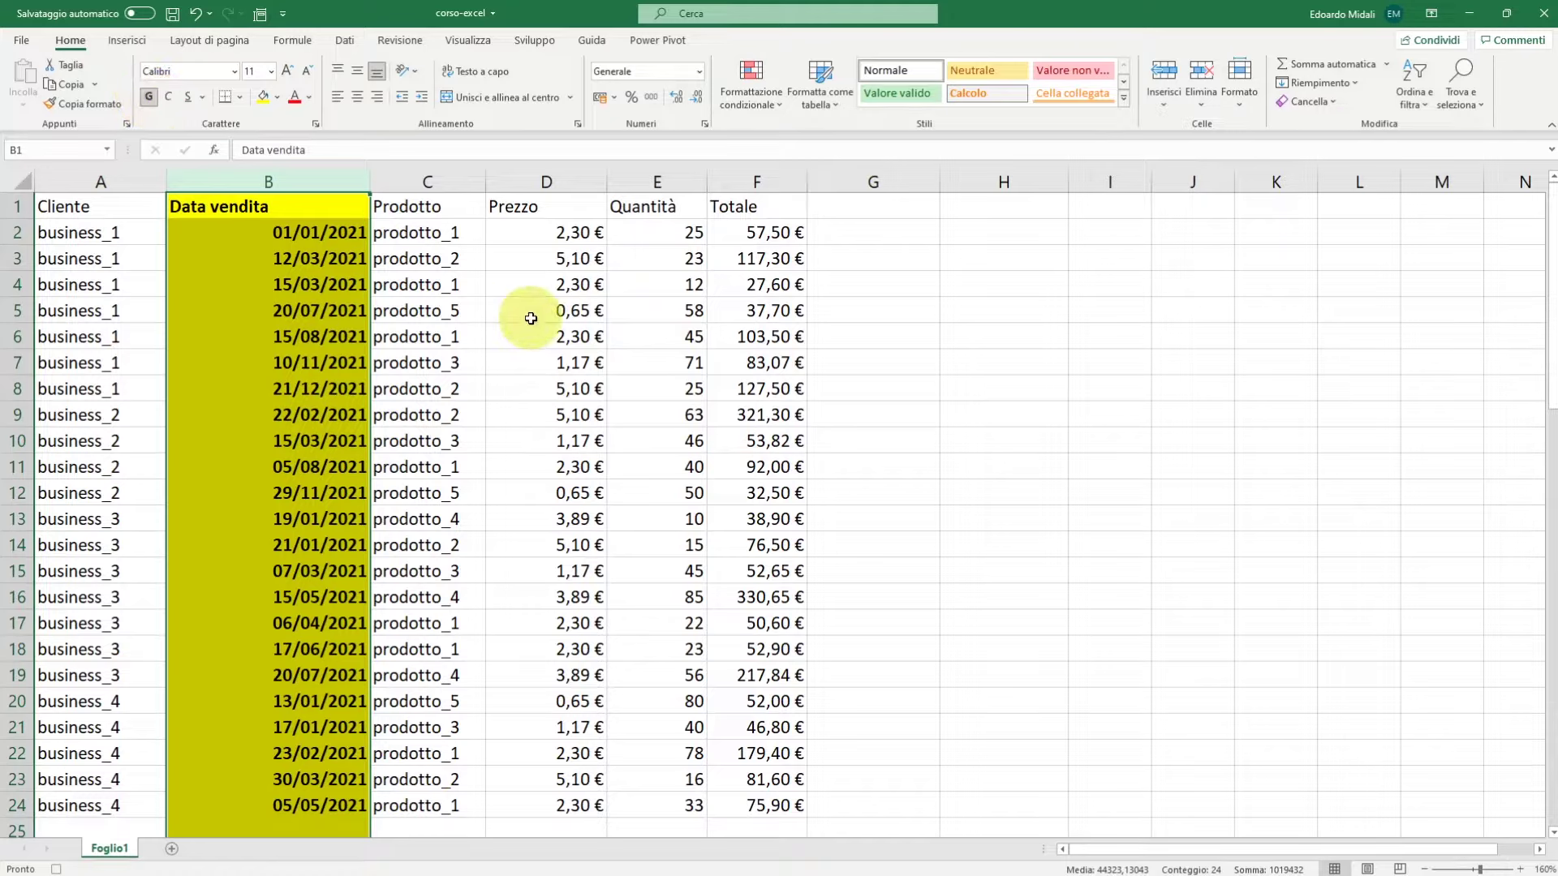
left_click(531, 47)
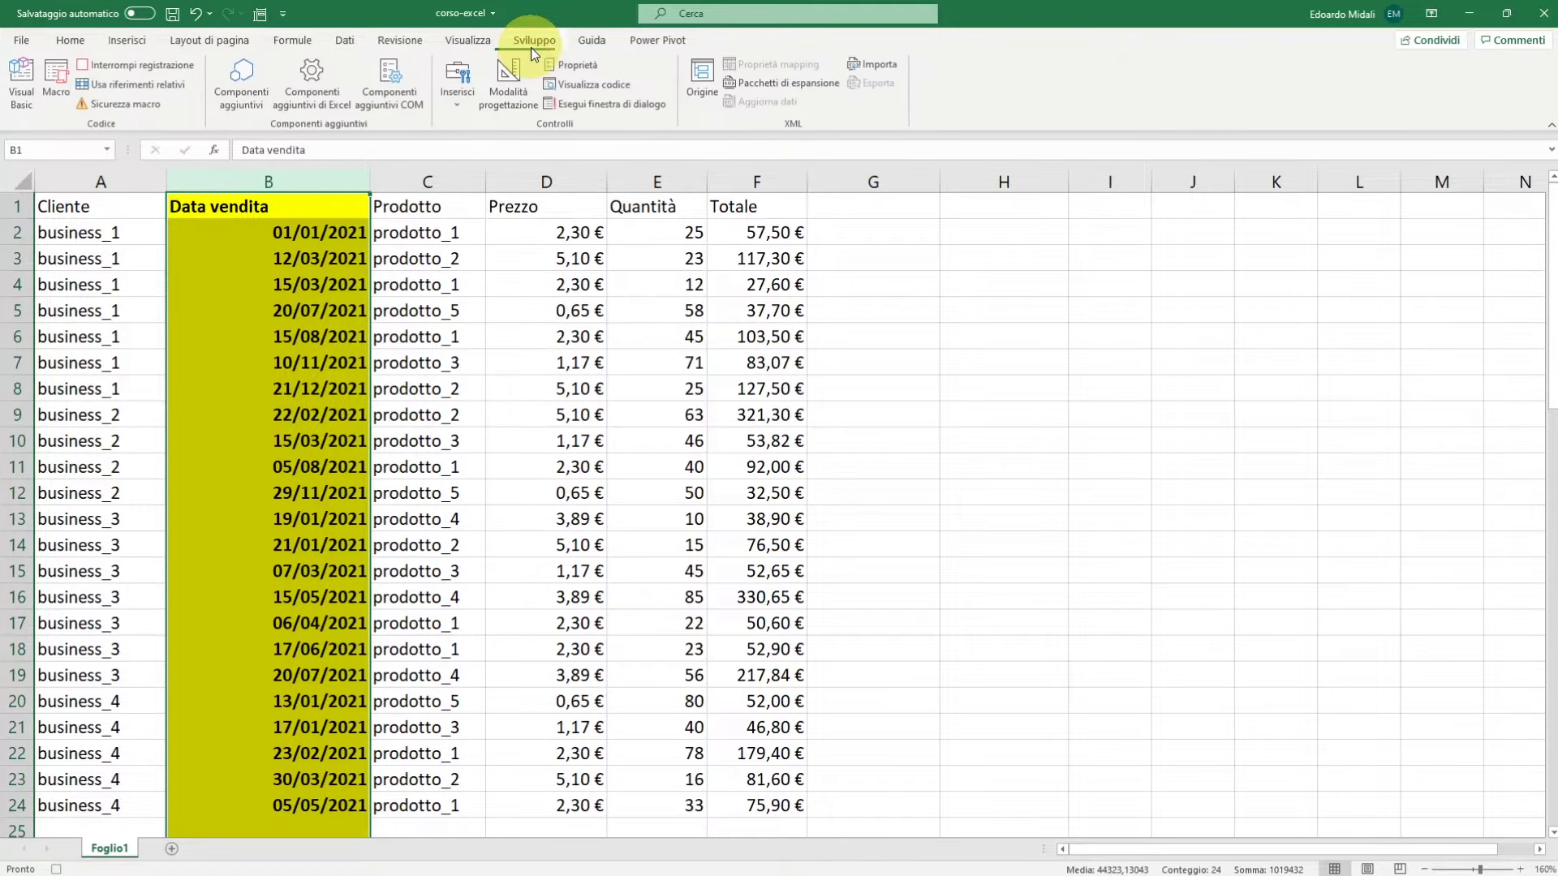
left_click(111, 67)
left_click(680, 178)
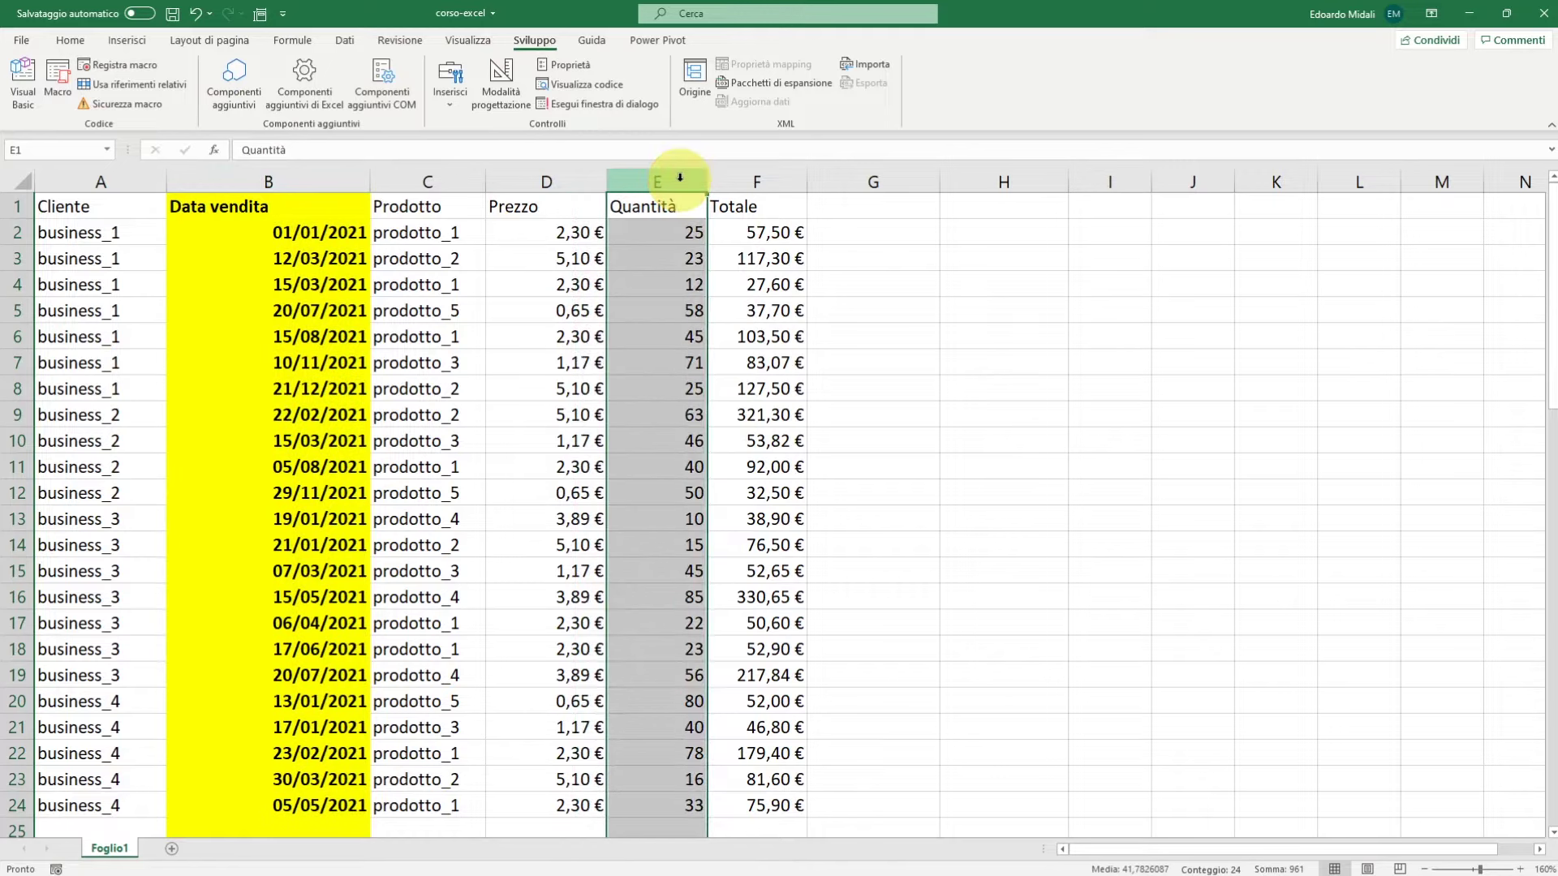
key("ctrl+m")
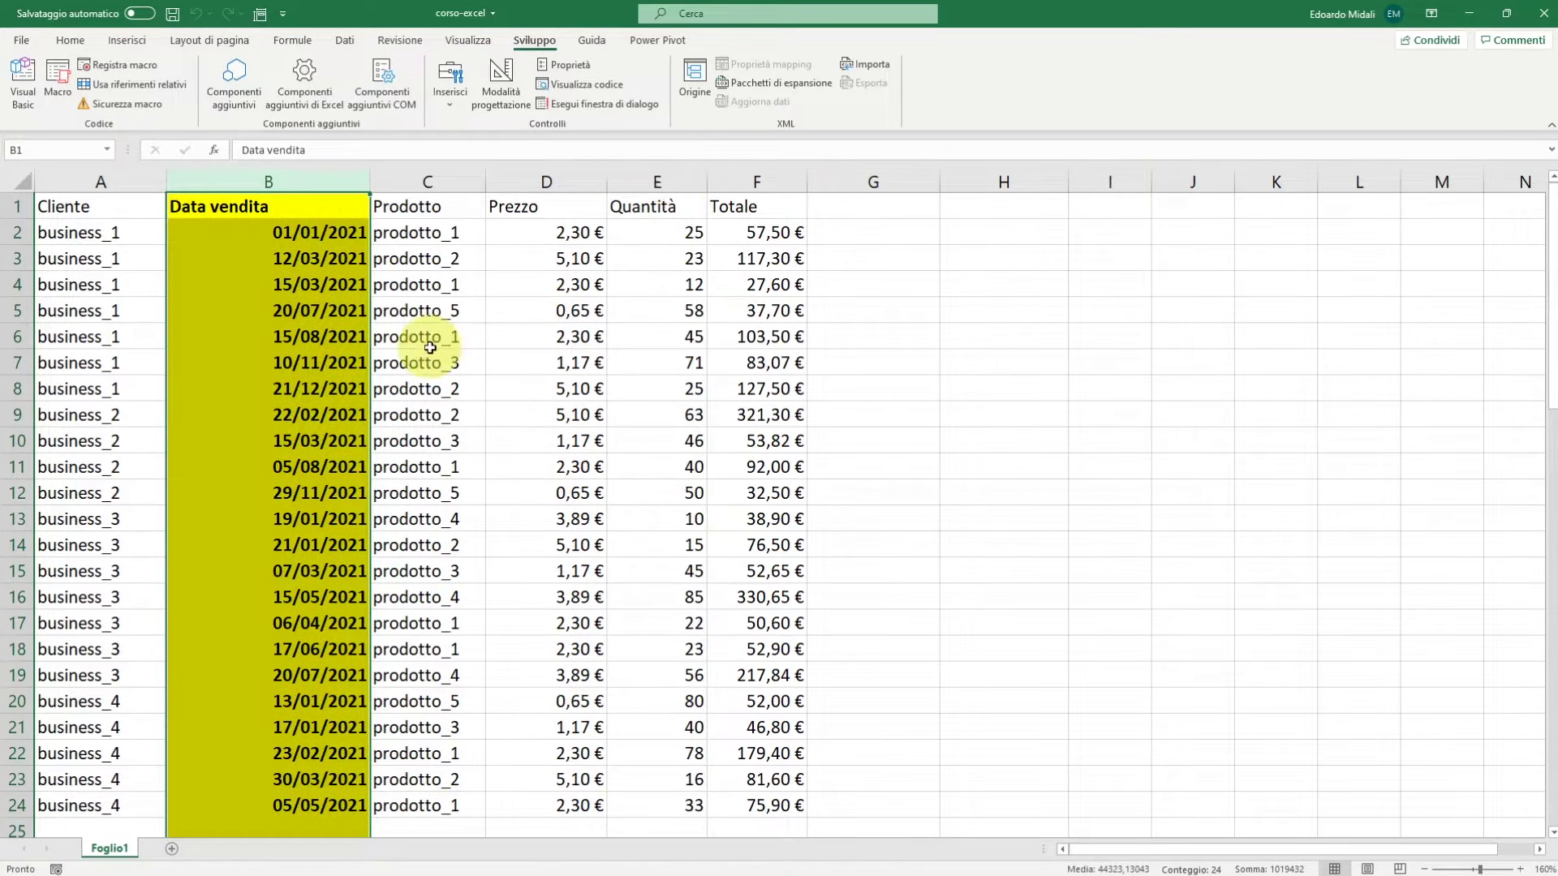
left_click(748, 181)
key("ctrl+m")
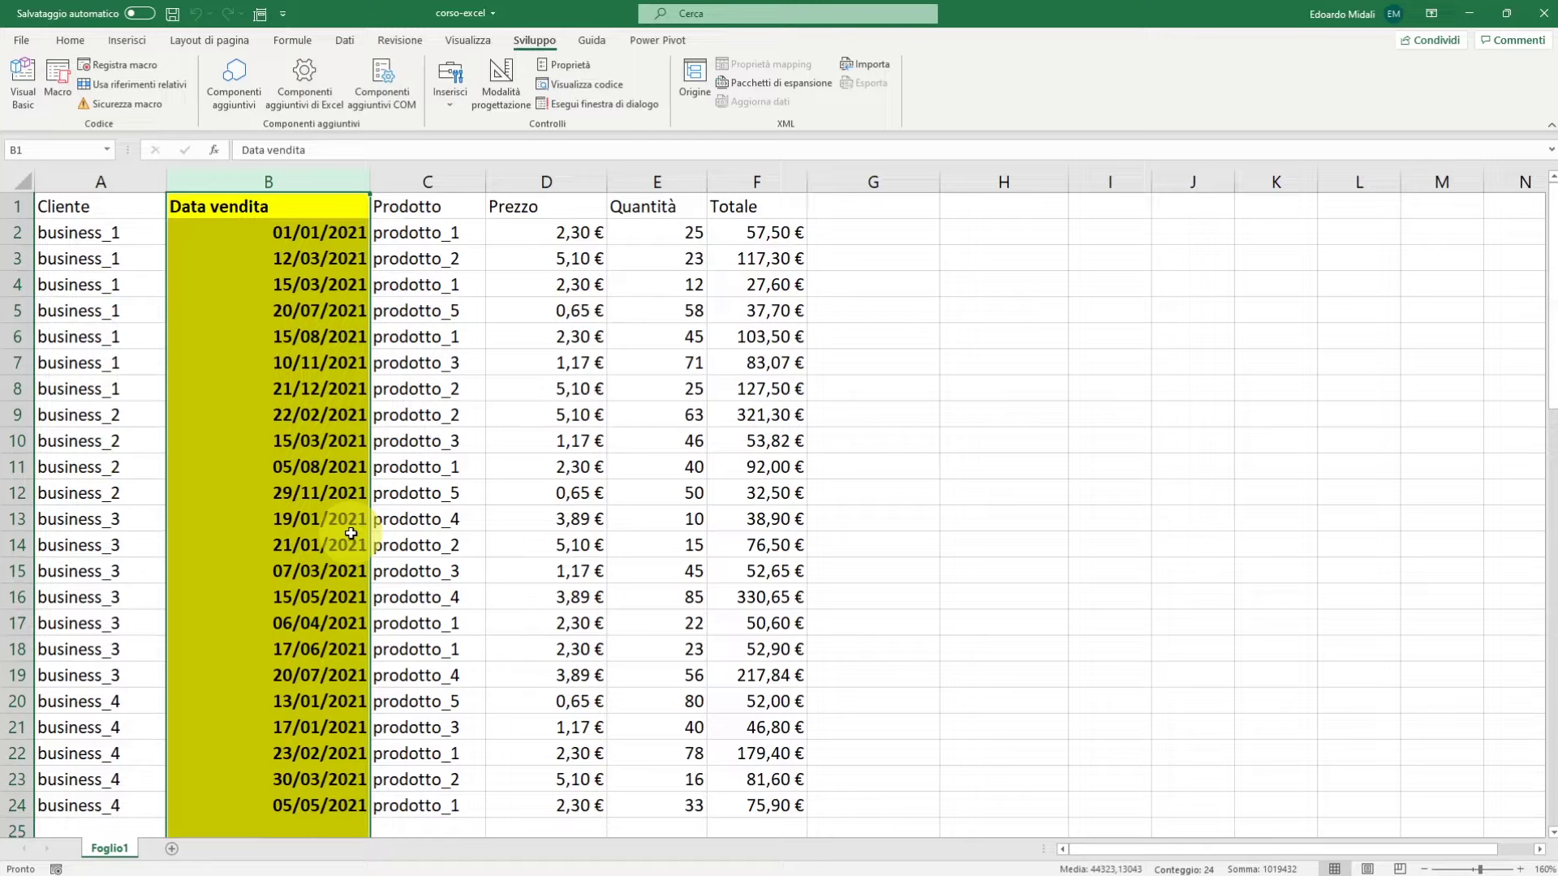
left_click(671, 183)
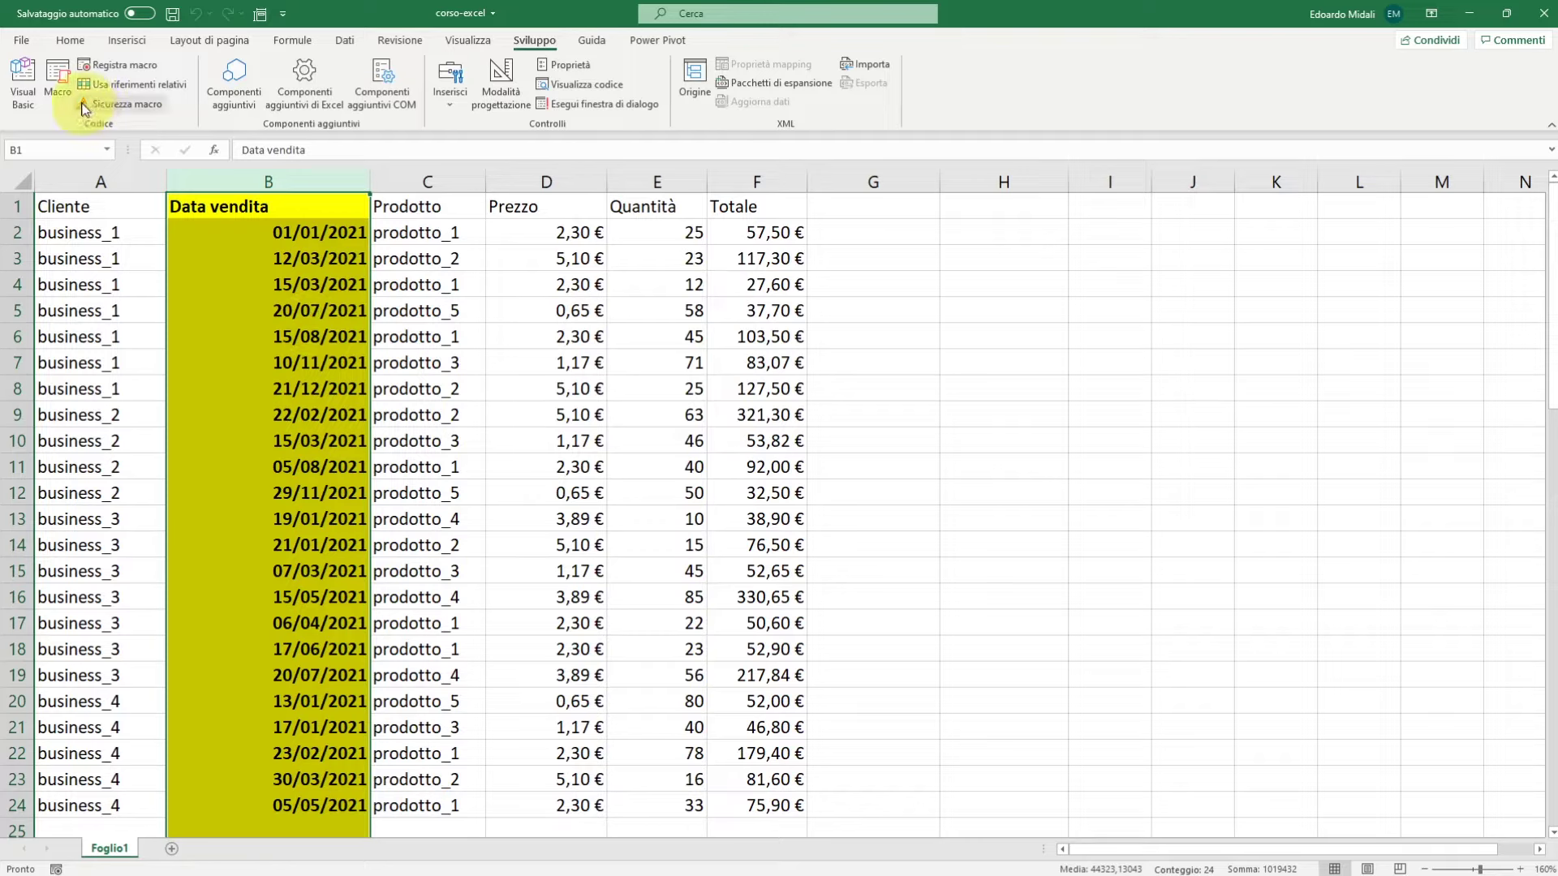
Delete the Macro_Assoluta macro from the macro list
left_click(57, 85)
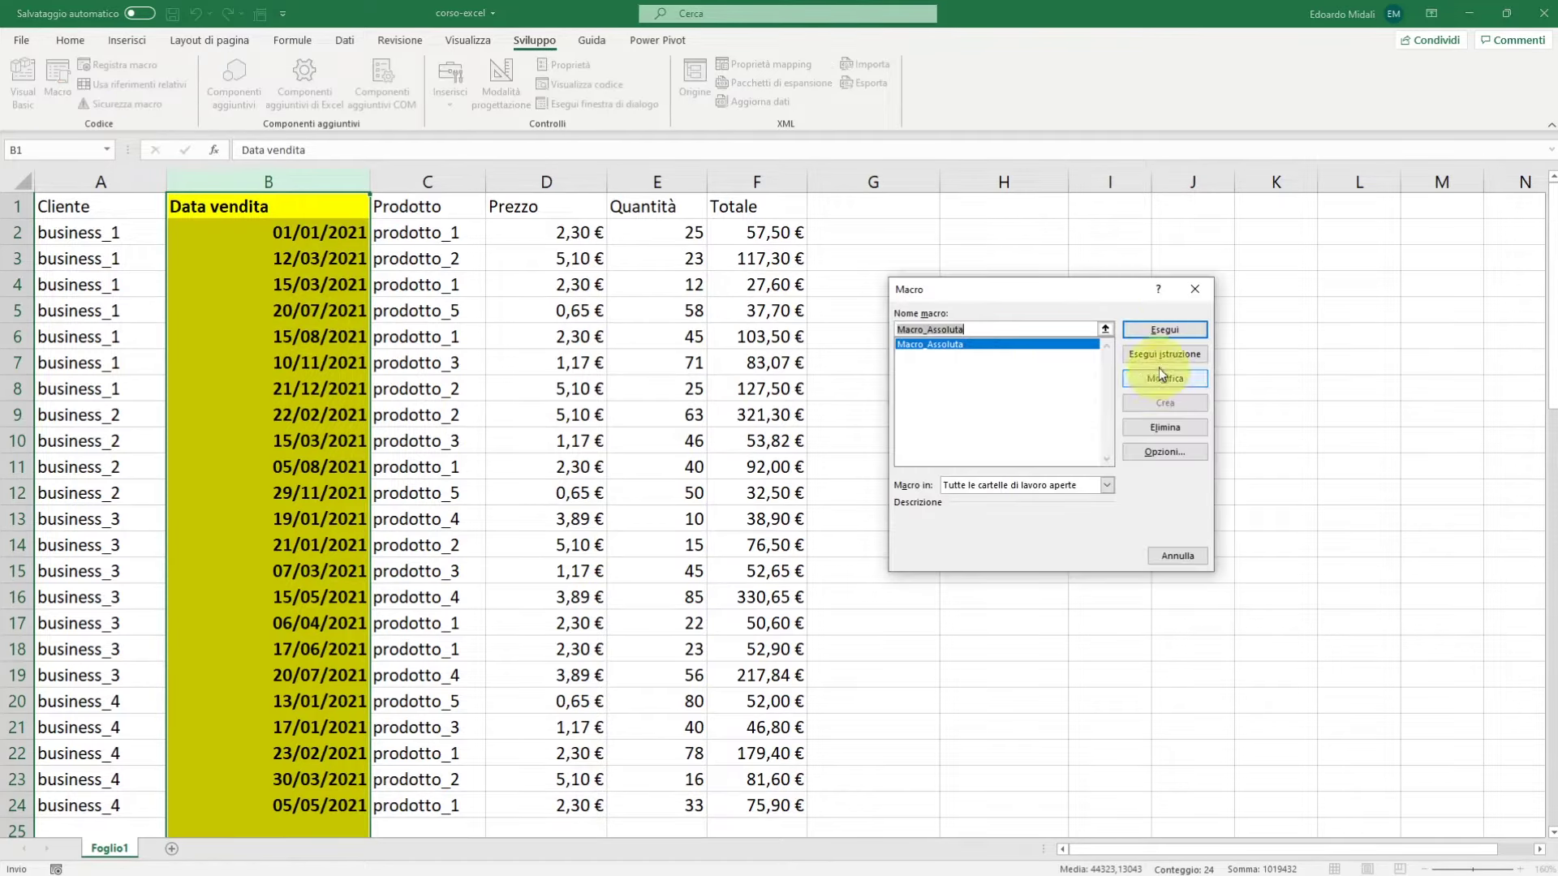
left_click(1165, 427)
left_click(746, 493)
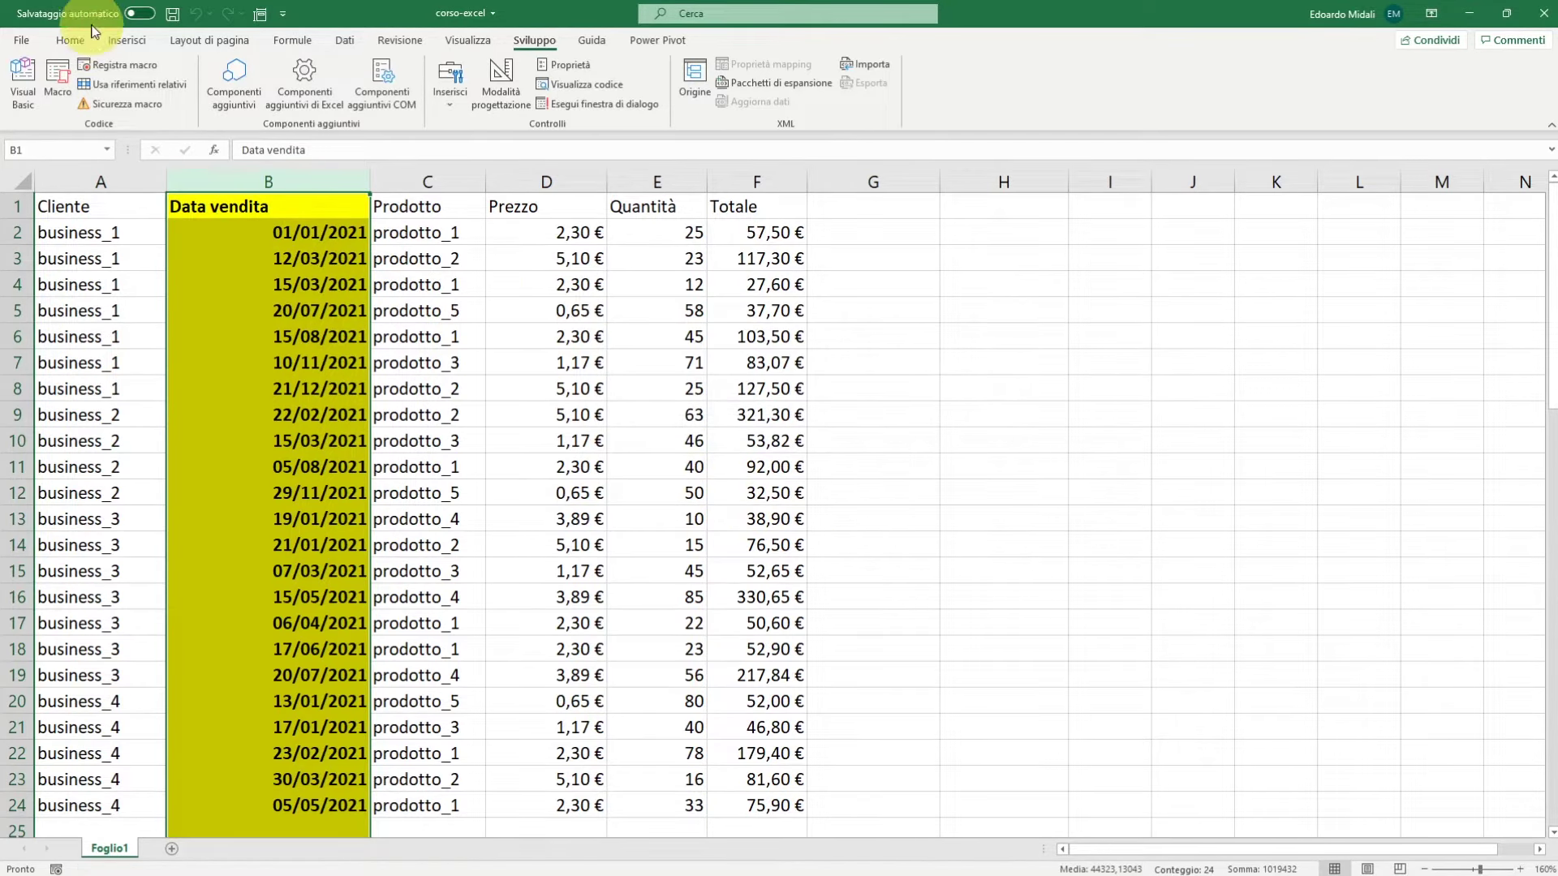
Set column B's fill colour to No Fill, then select cell C3
left_click(70, 40)
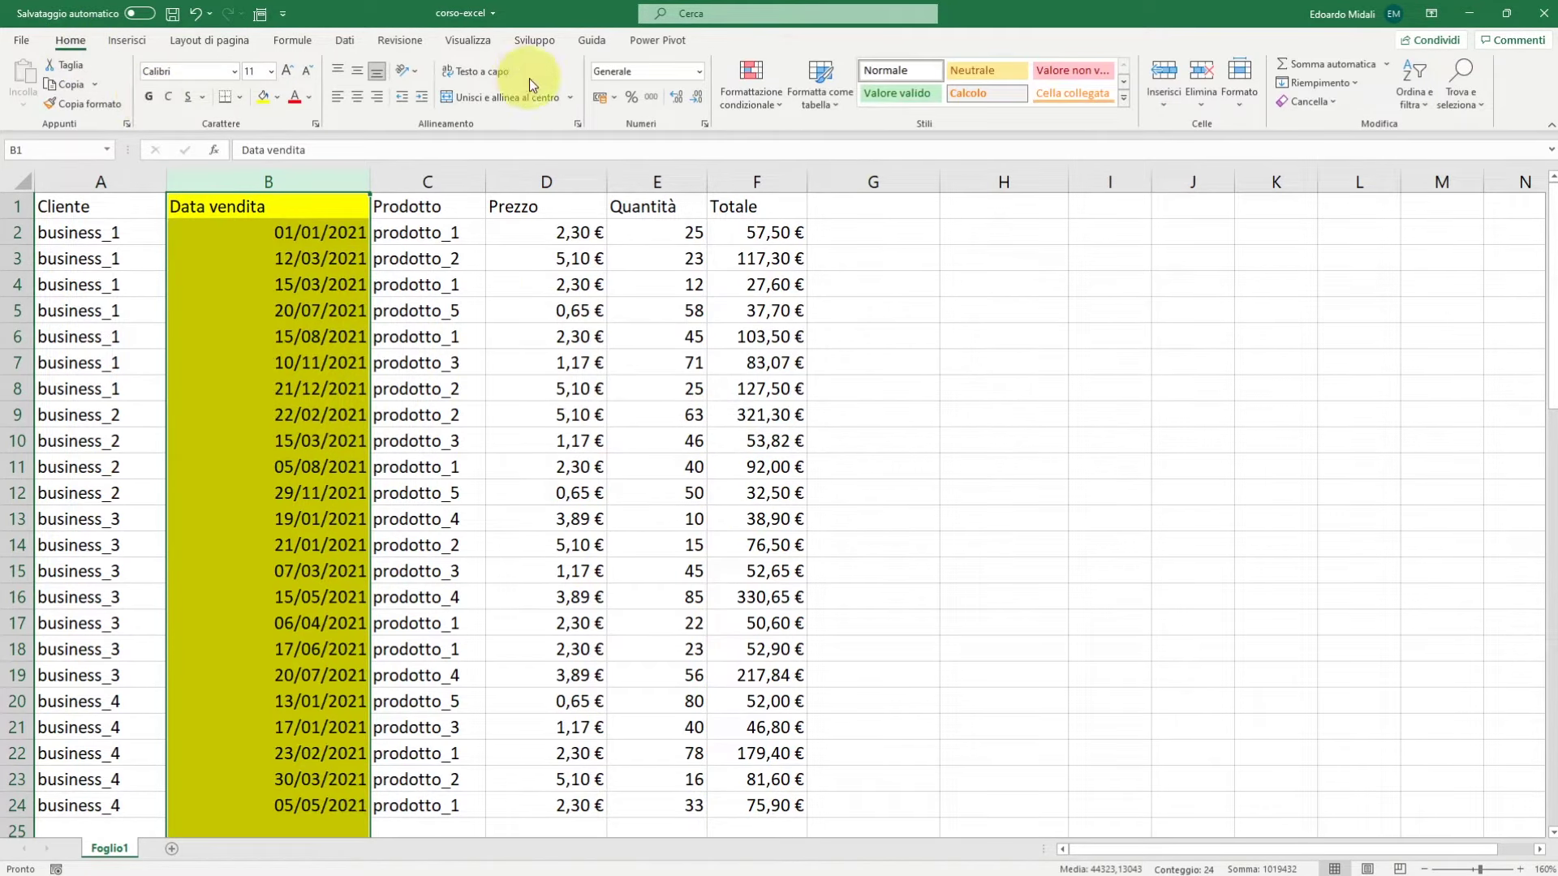
left_click(276, 96)
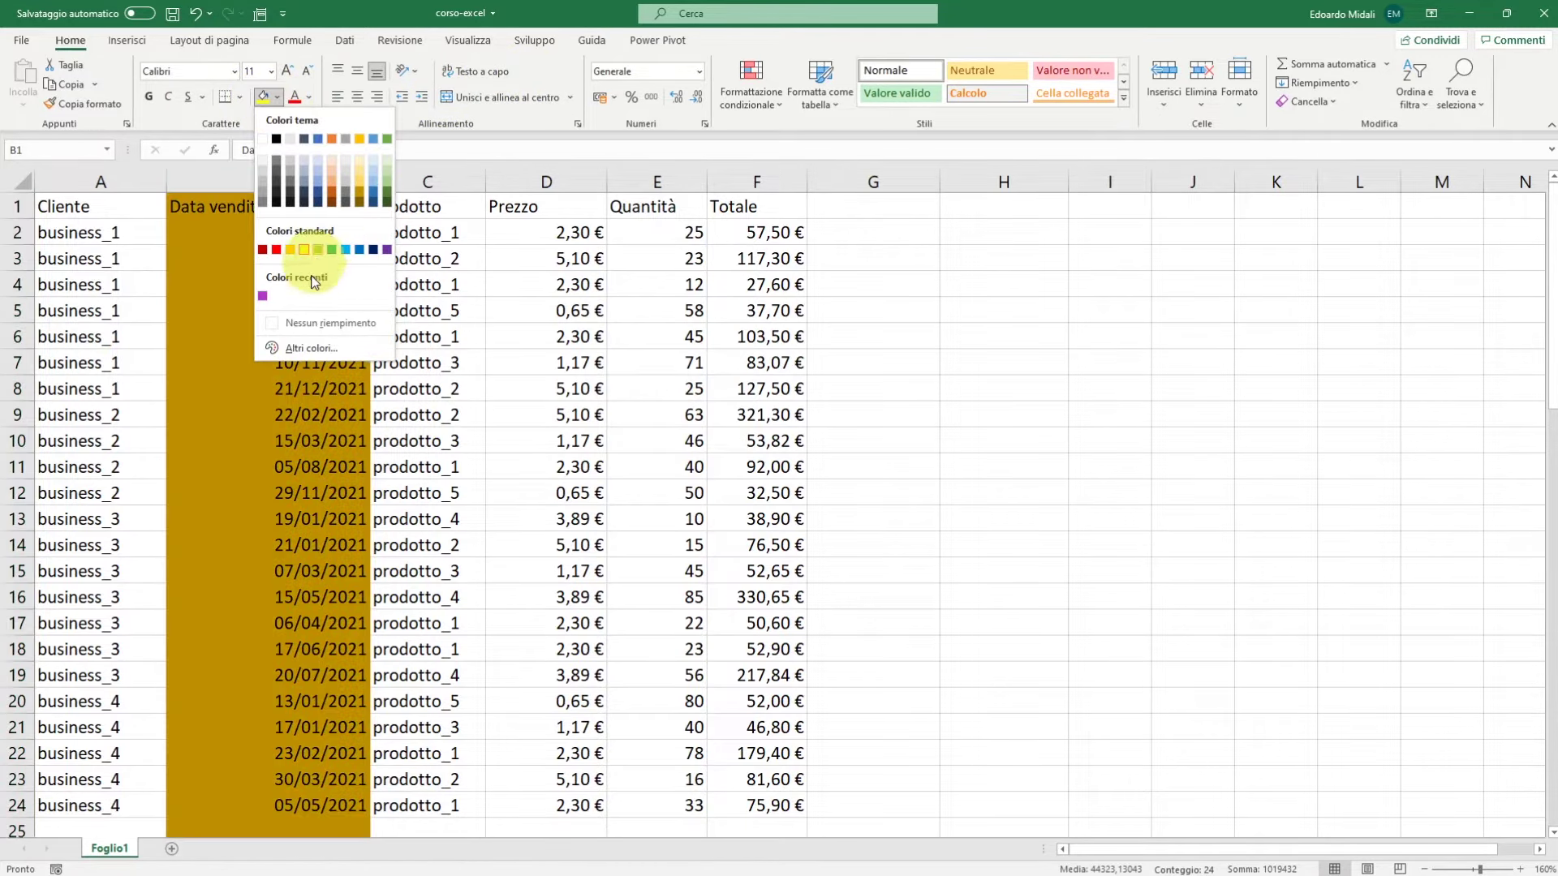
left_click(317, 323)
left_click(1045, 326)
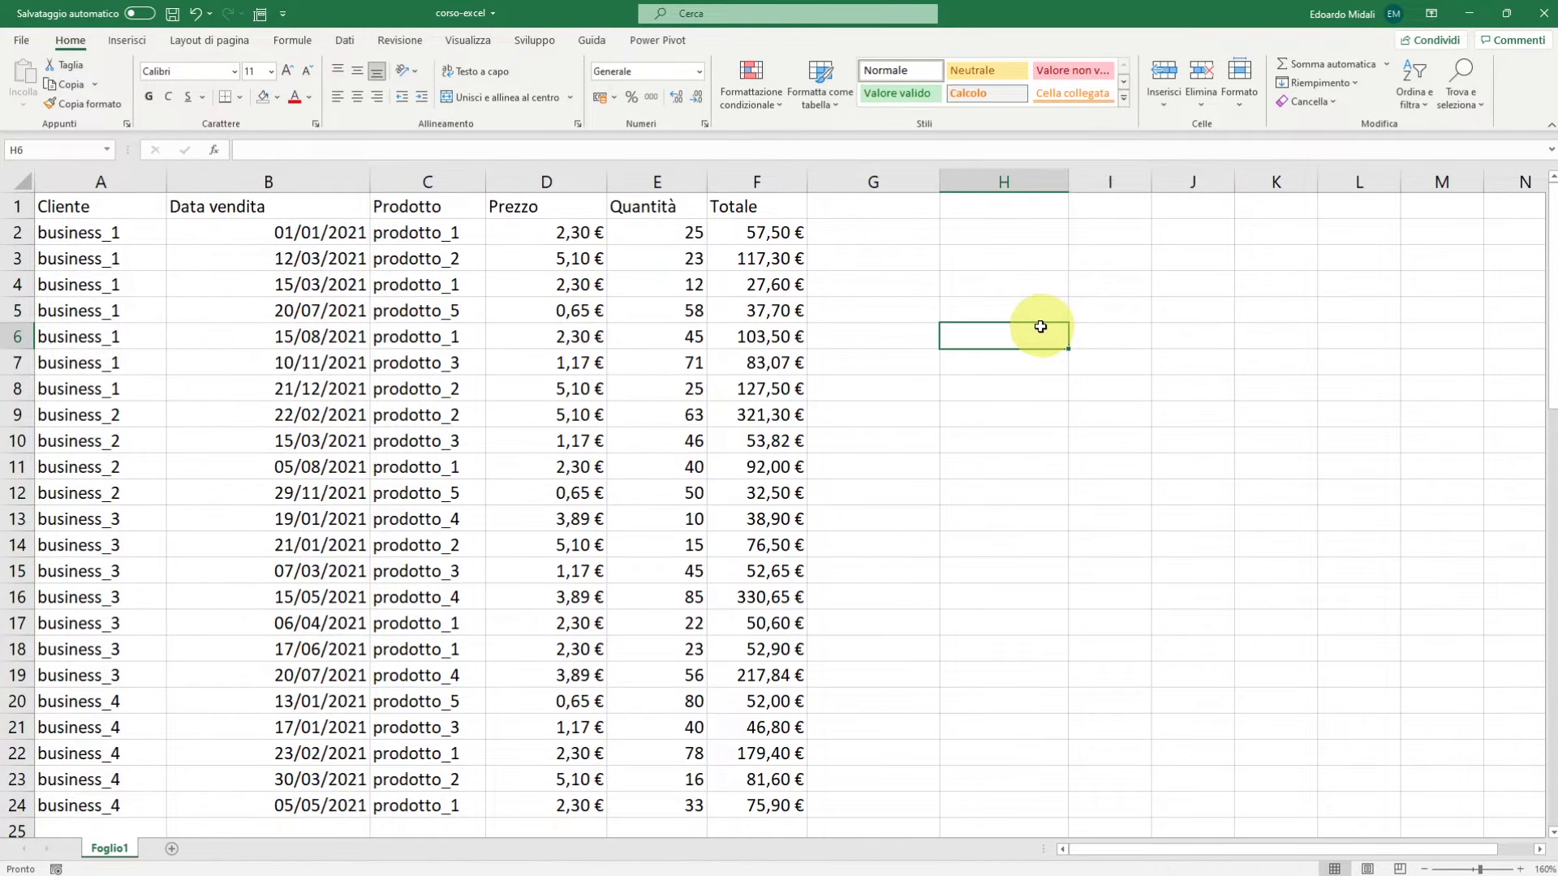
left_click(422, 258)
Turn on Use Relative References on the Developer tab and click through cells A1 to A5
left_click(523, 34)
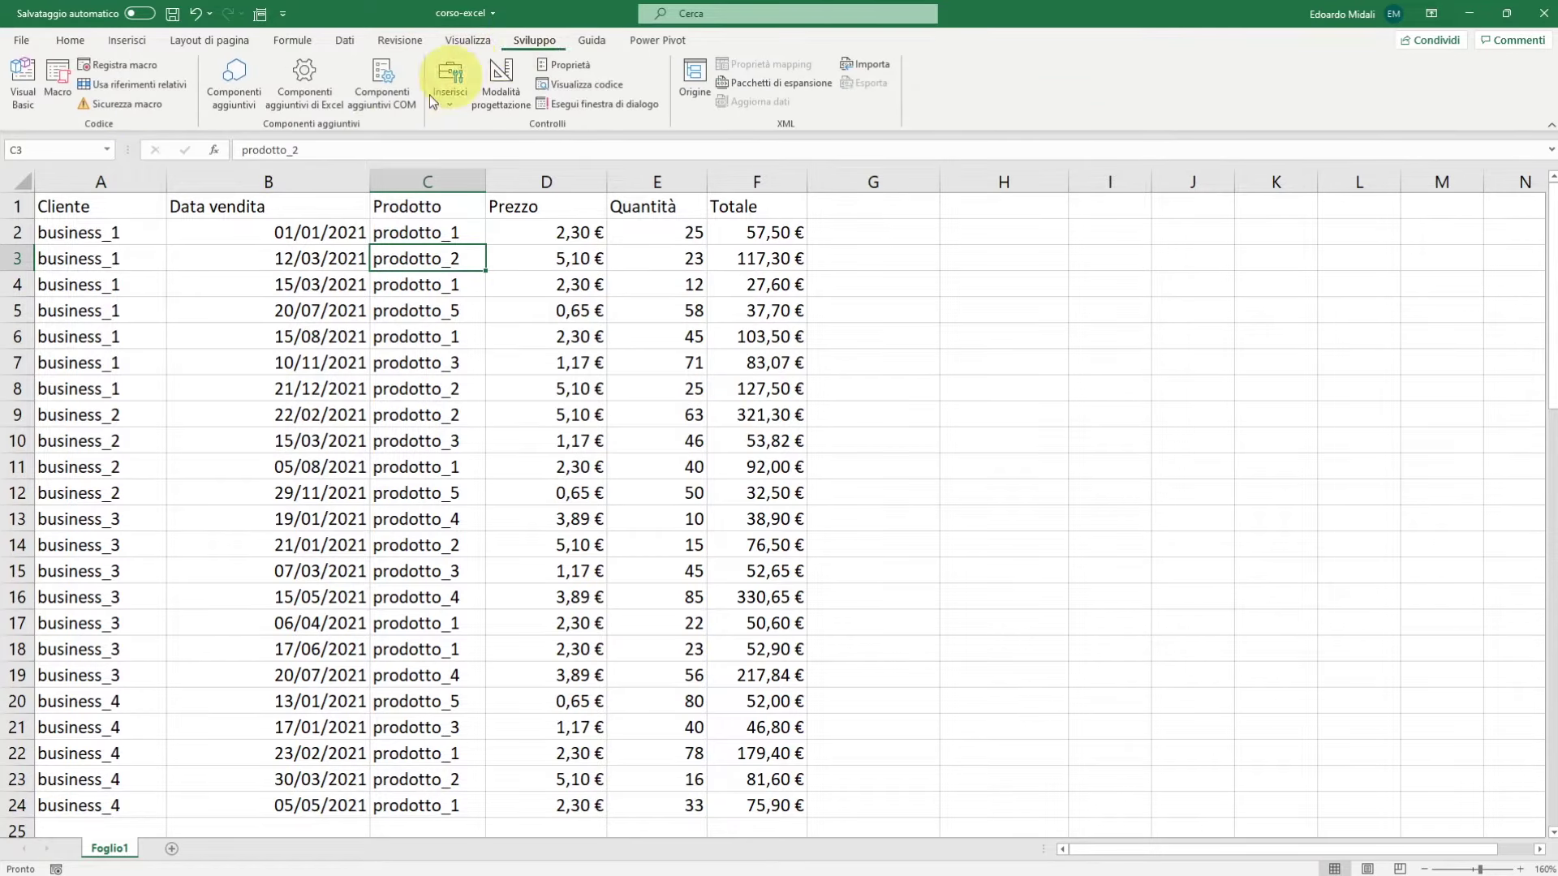
left_click(133, 86)
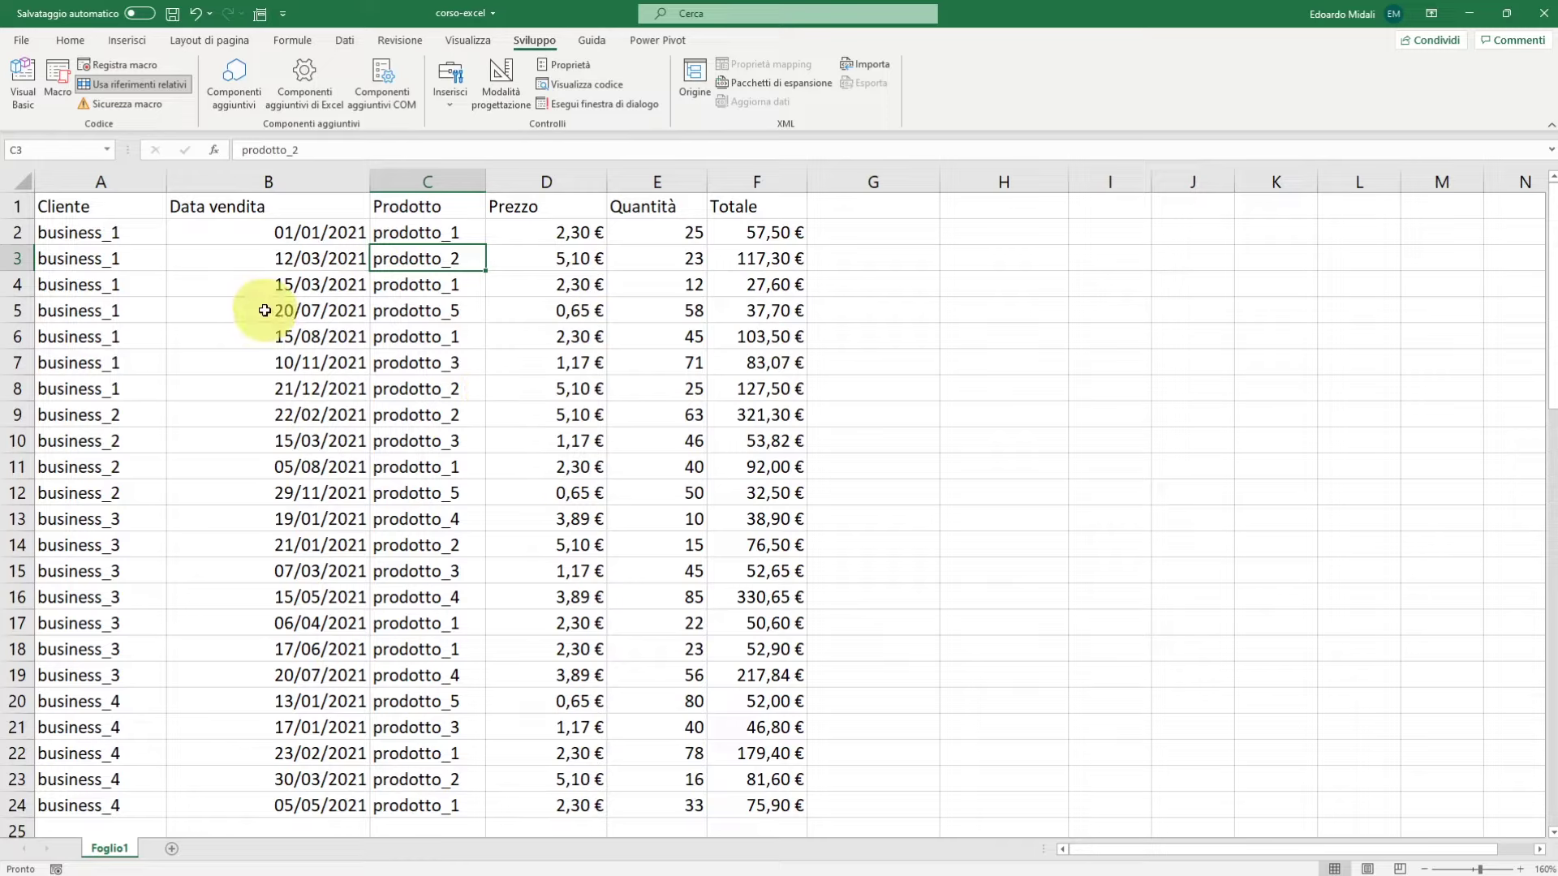
left_click(111, 212)
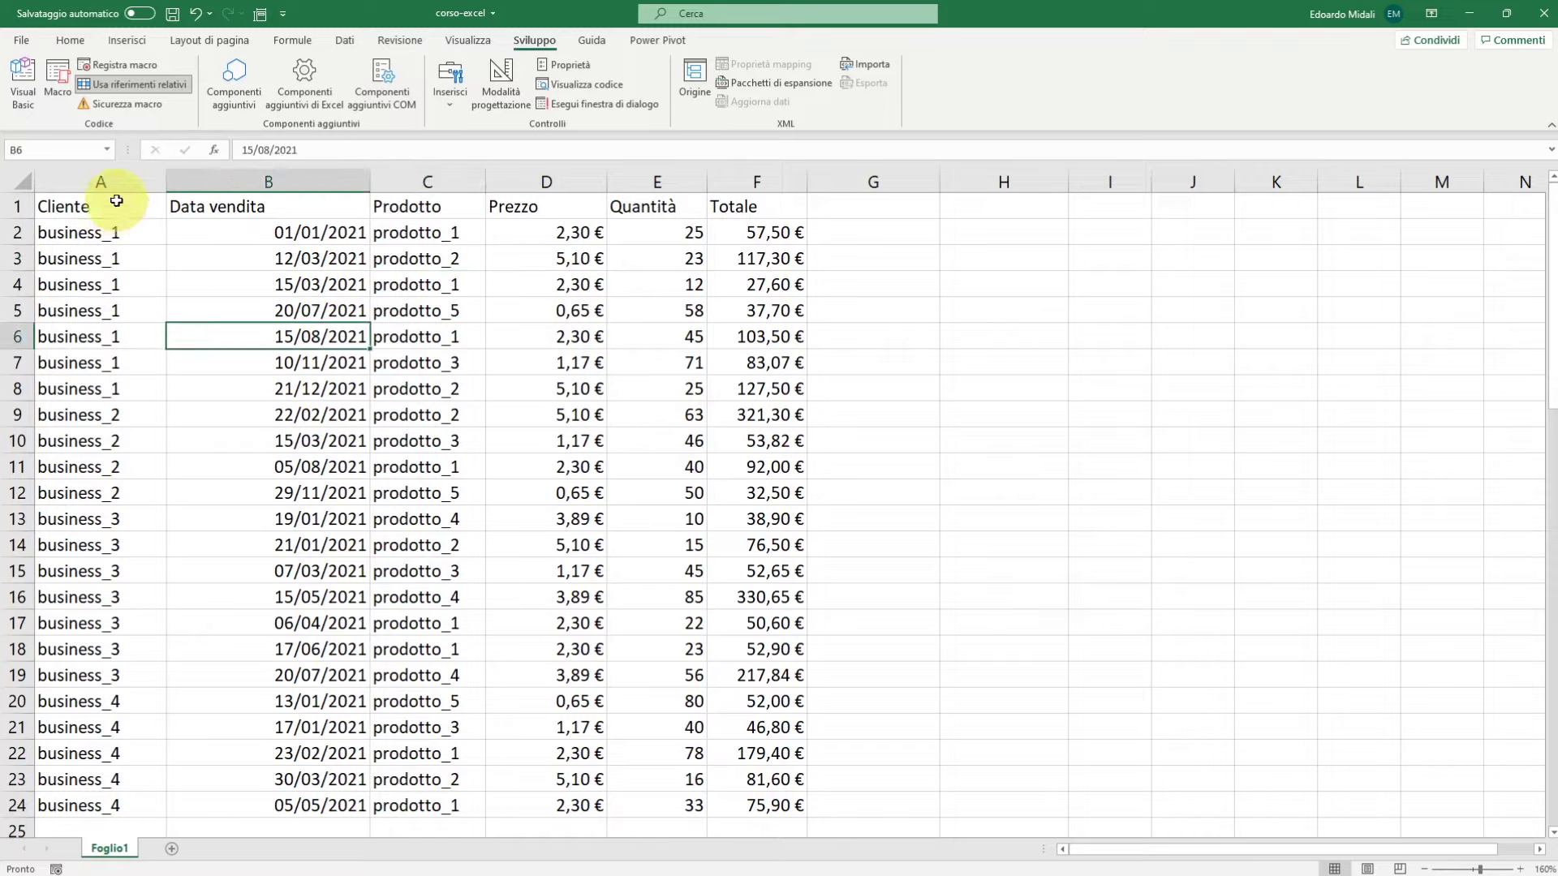
left_click(92, 271)
left_click(85, 288)
left_click(81, 312)
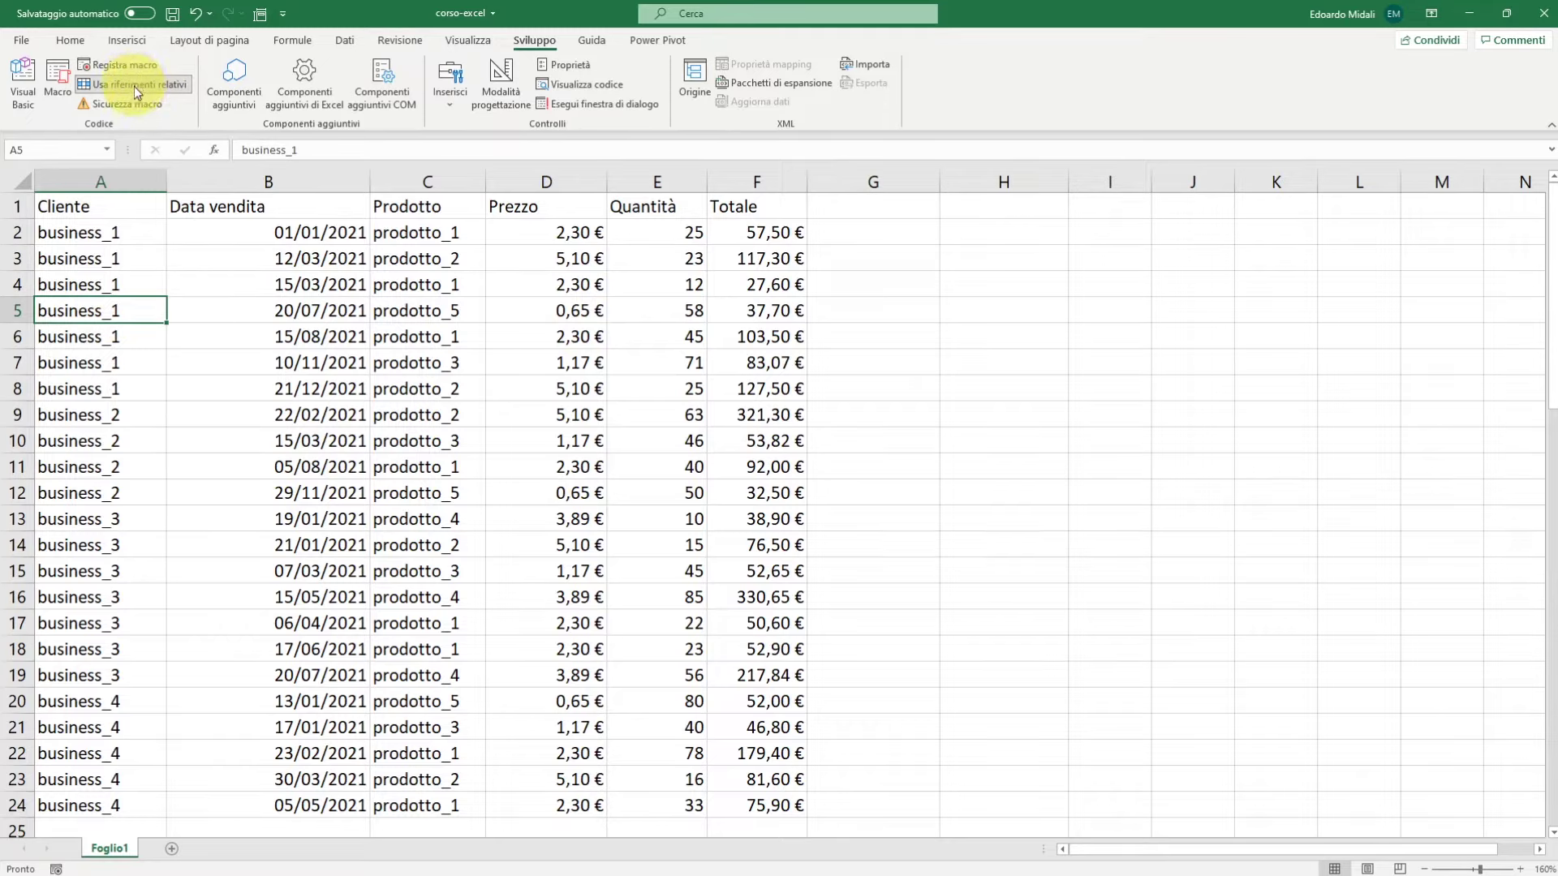
left_click(118, 64)
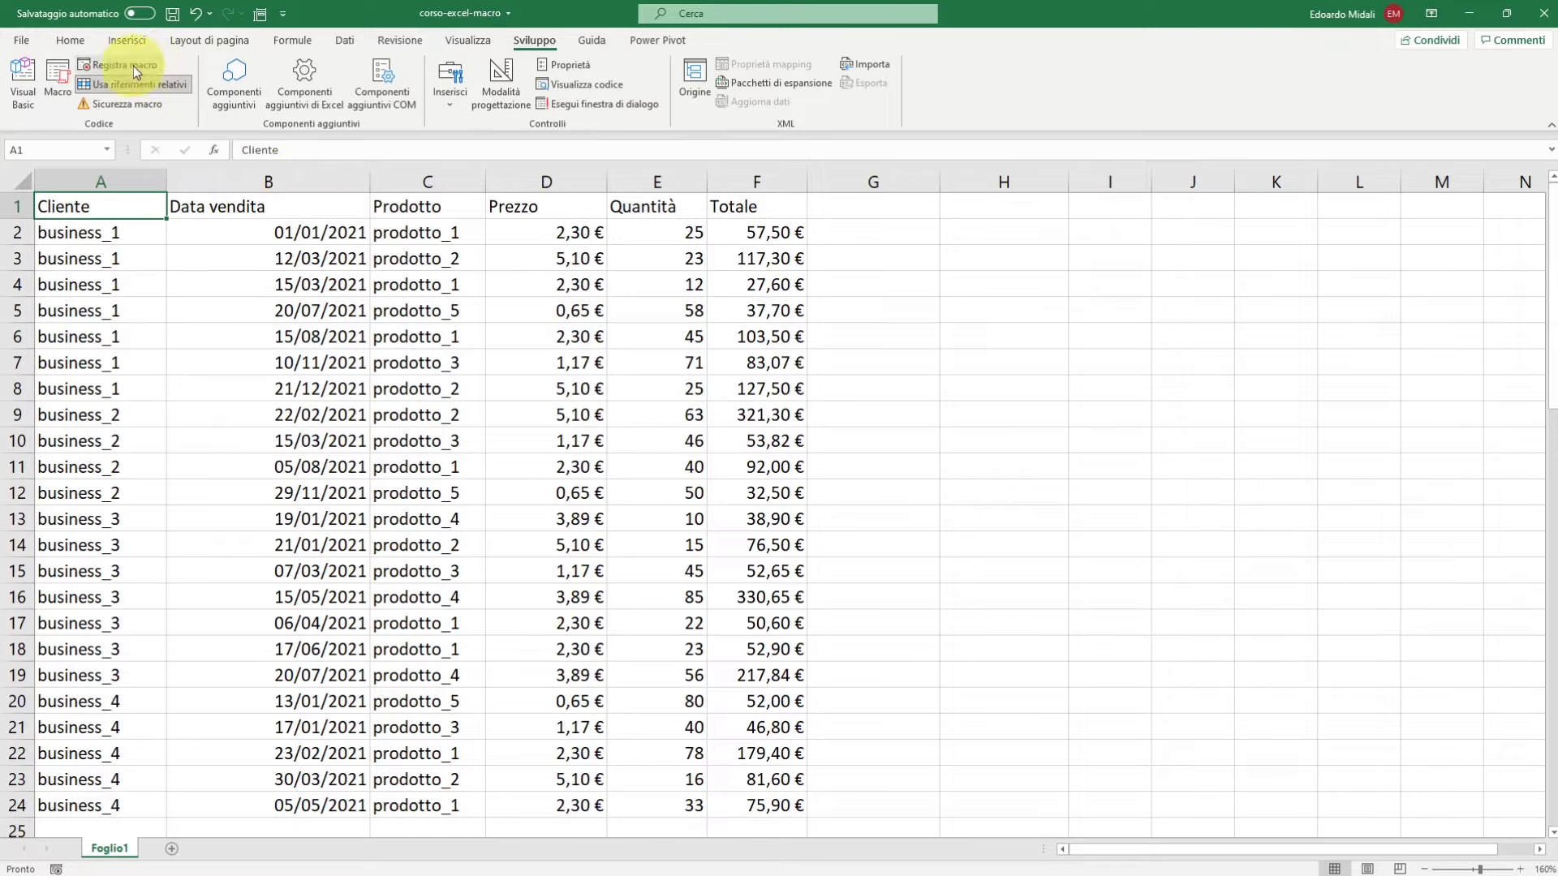
Name the macro Macro_relativa with shortcut Ctrl+2 and start recording
left_click(1009, 357)
type("Macro_relativa")
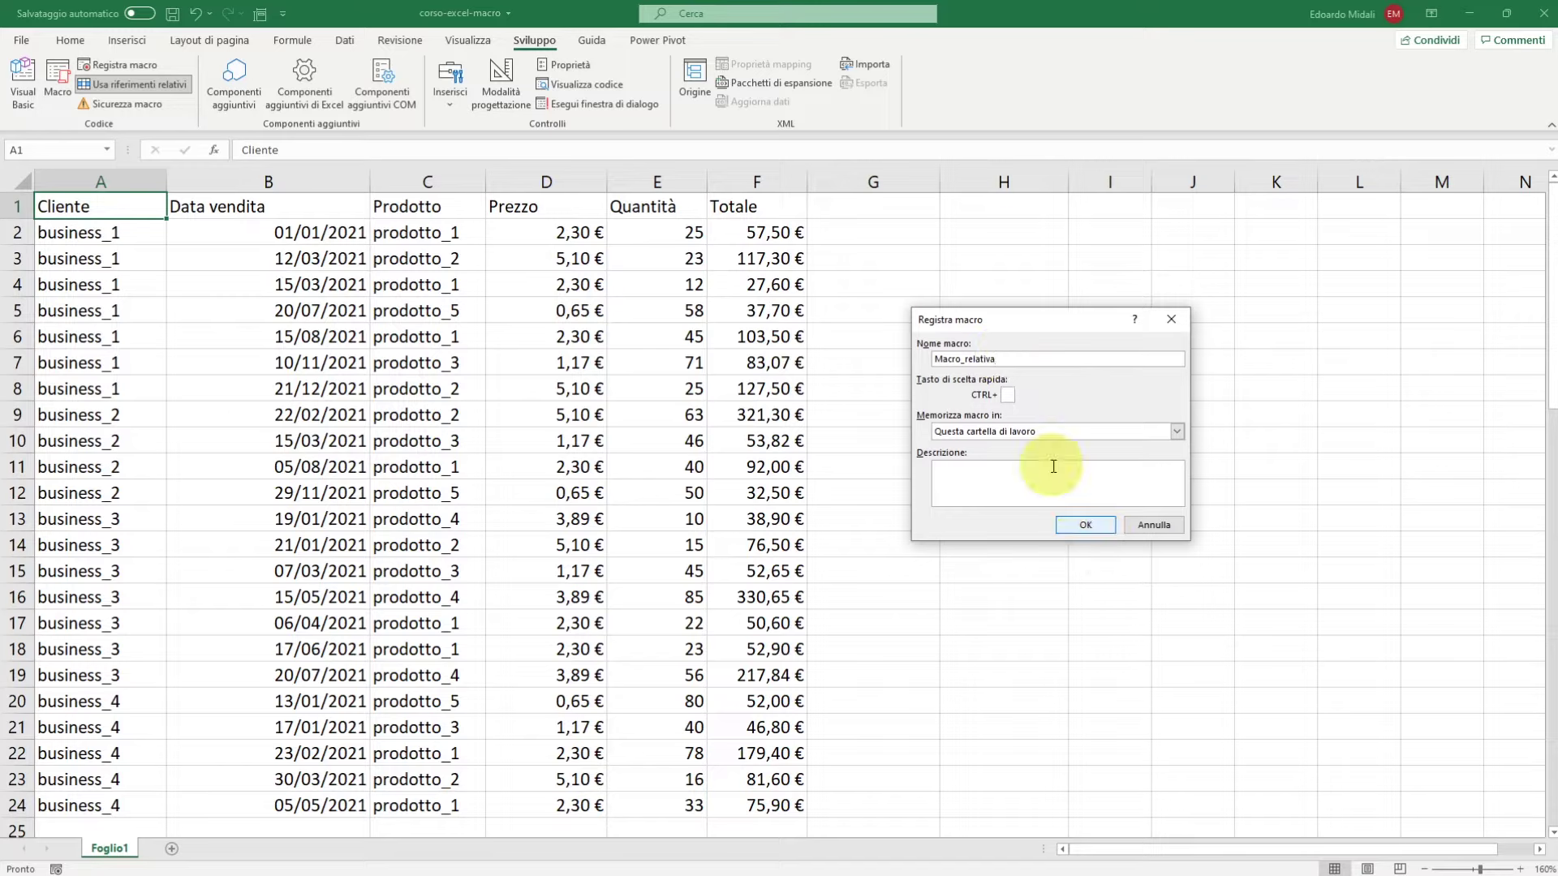
left_click(1006, 394)
type("z")
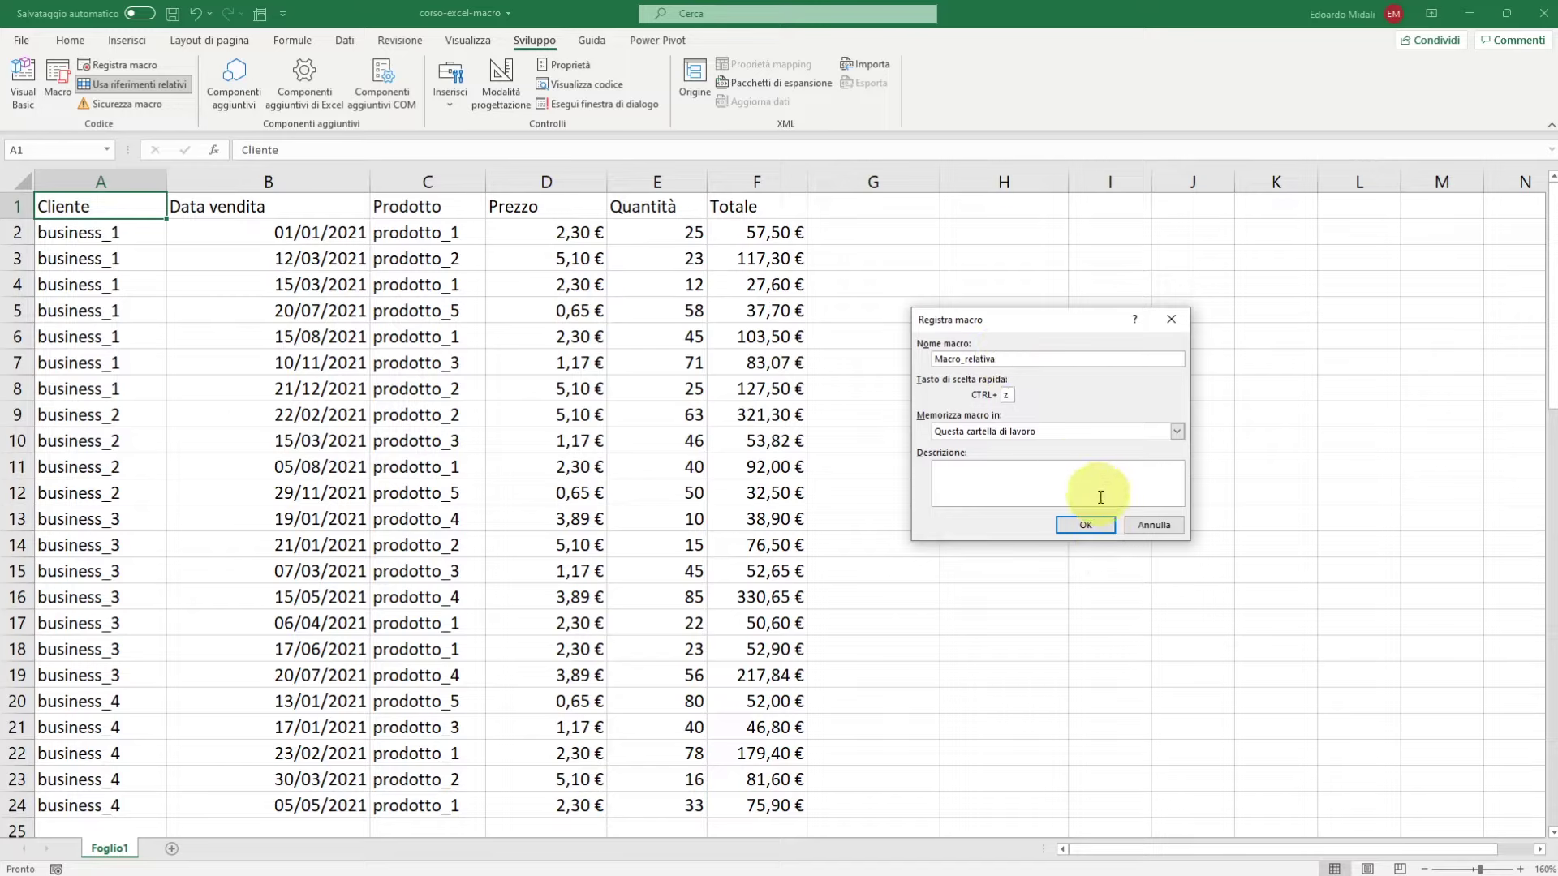
left_click(1084, 524)
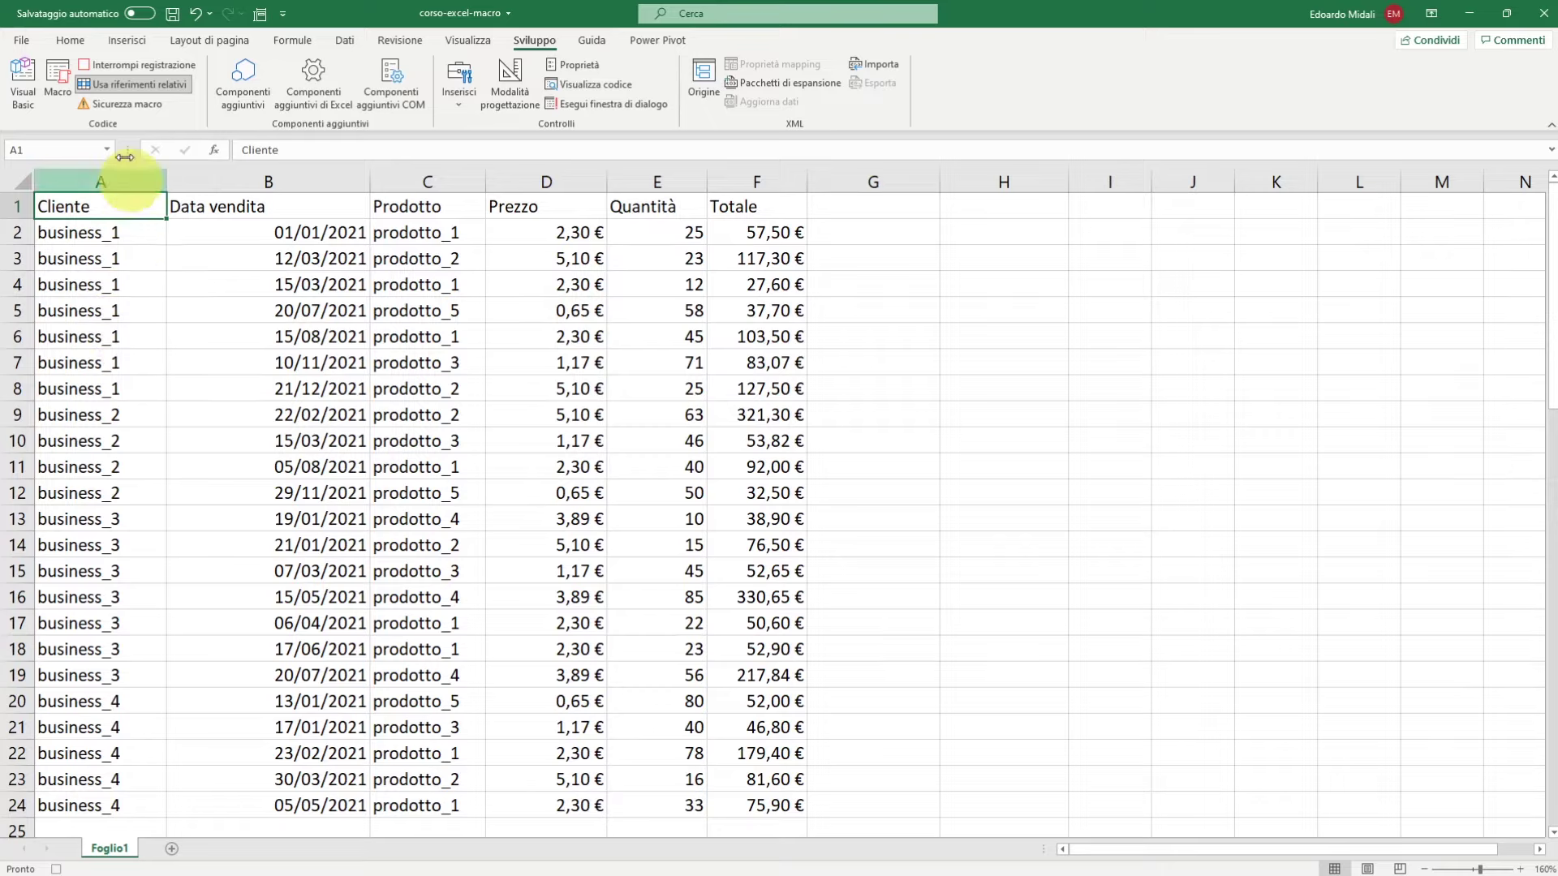
Make A1 bold and yellow, fill A5 light orange, and bold A9
left_click(70, 40)
left_click(149, 99)
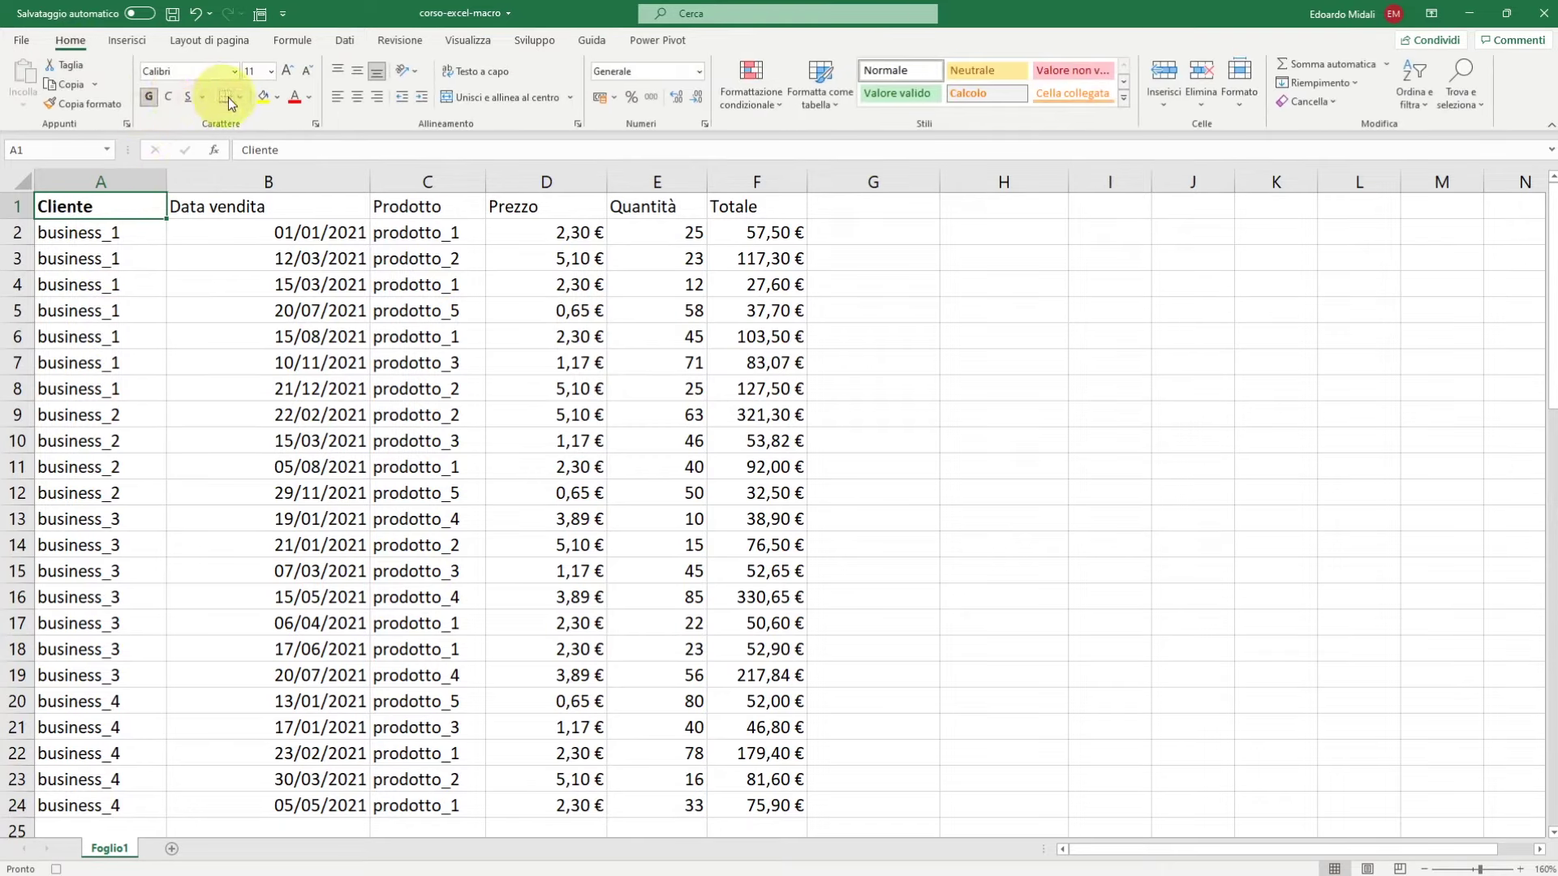
left_click(263, 97)
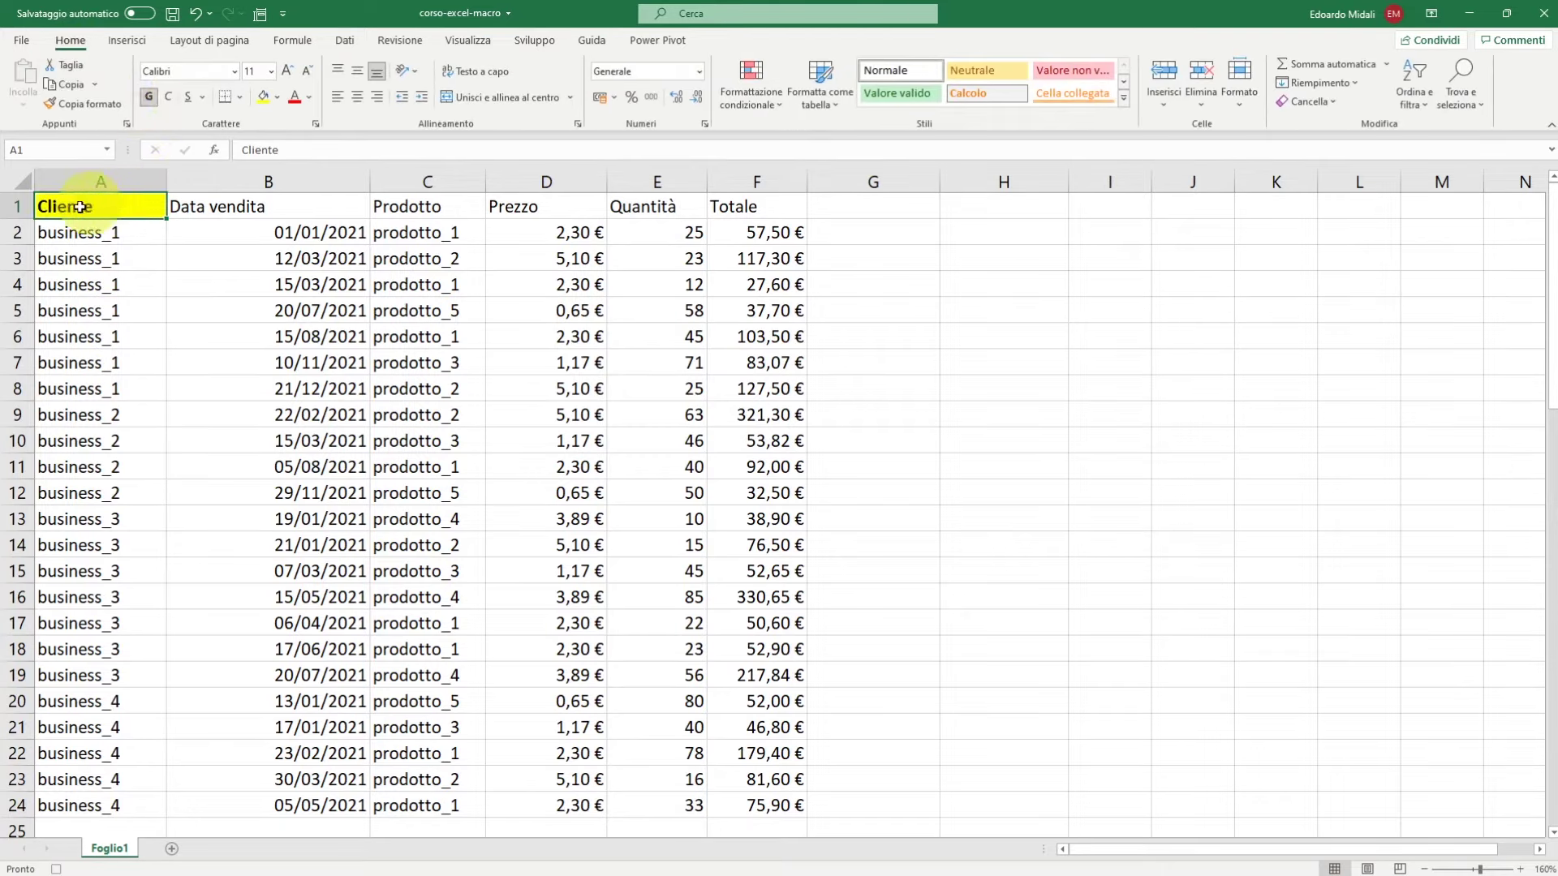
left_click(110, 309)
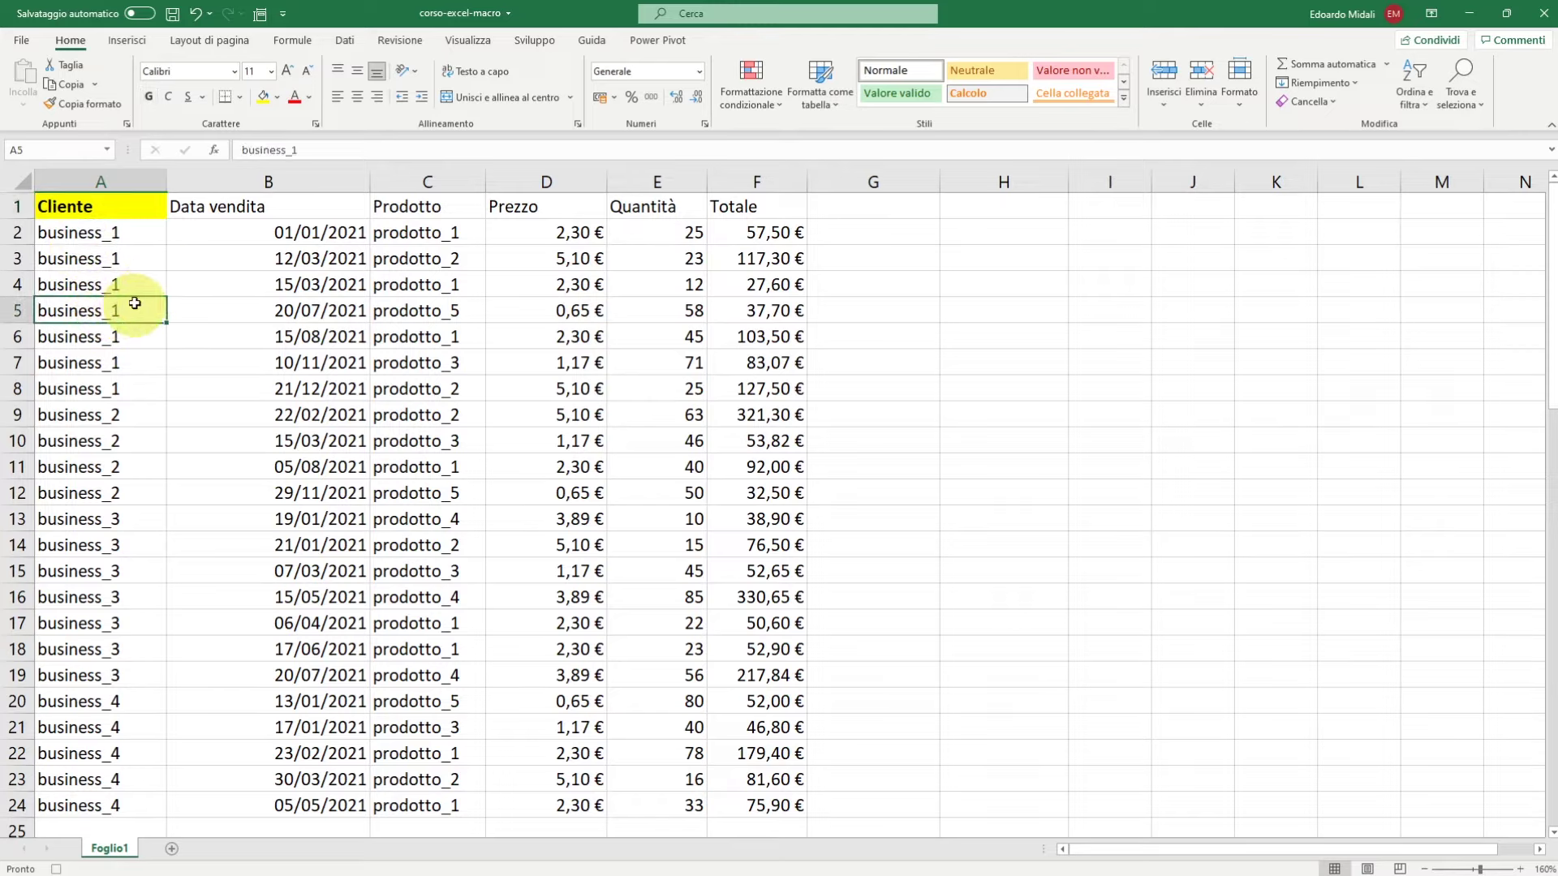
left_click(277, 96)
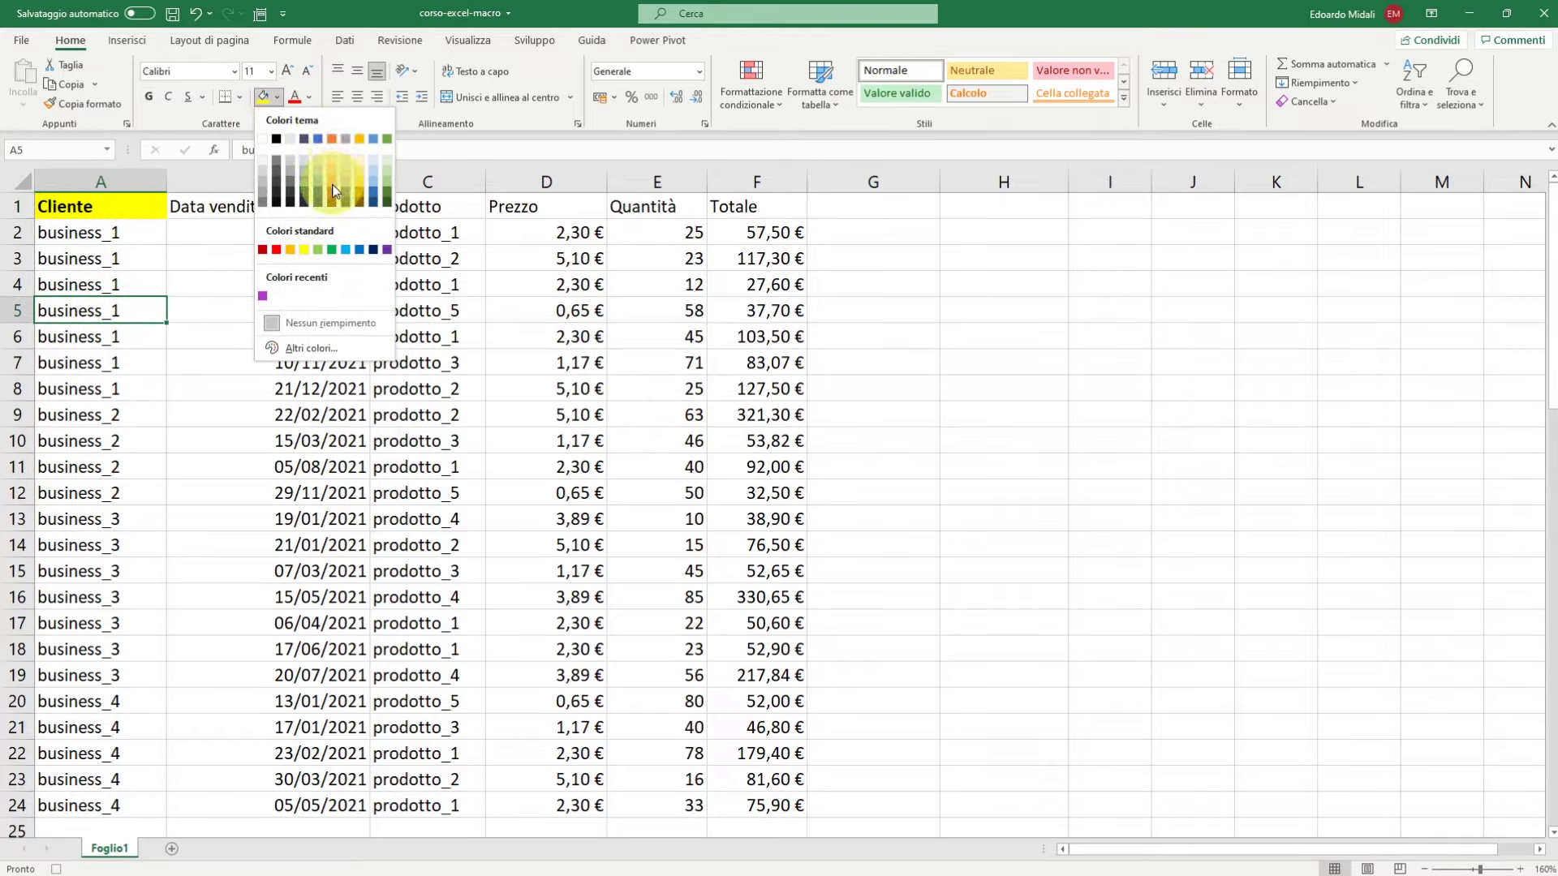
left_click(332, 178)
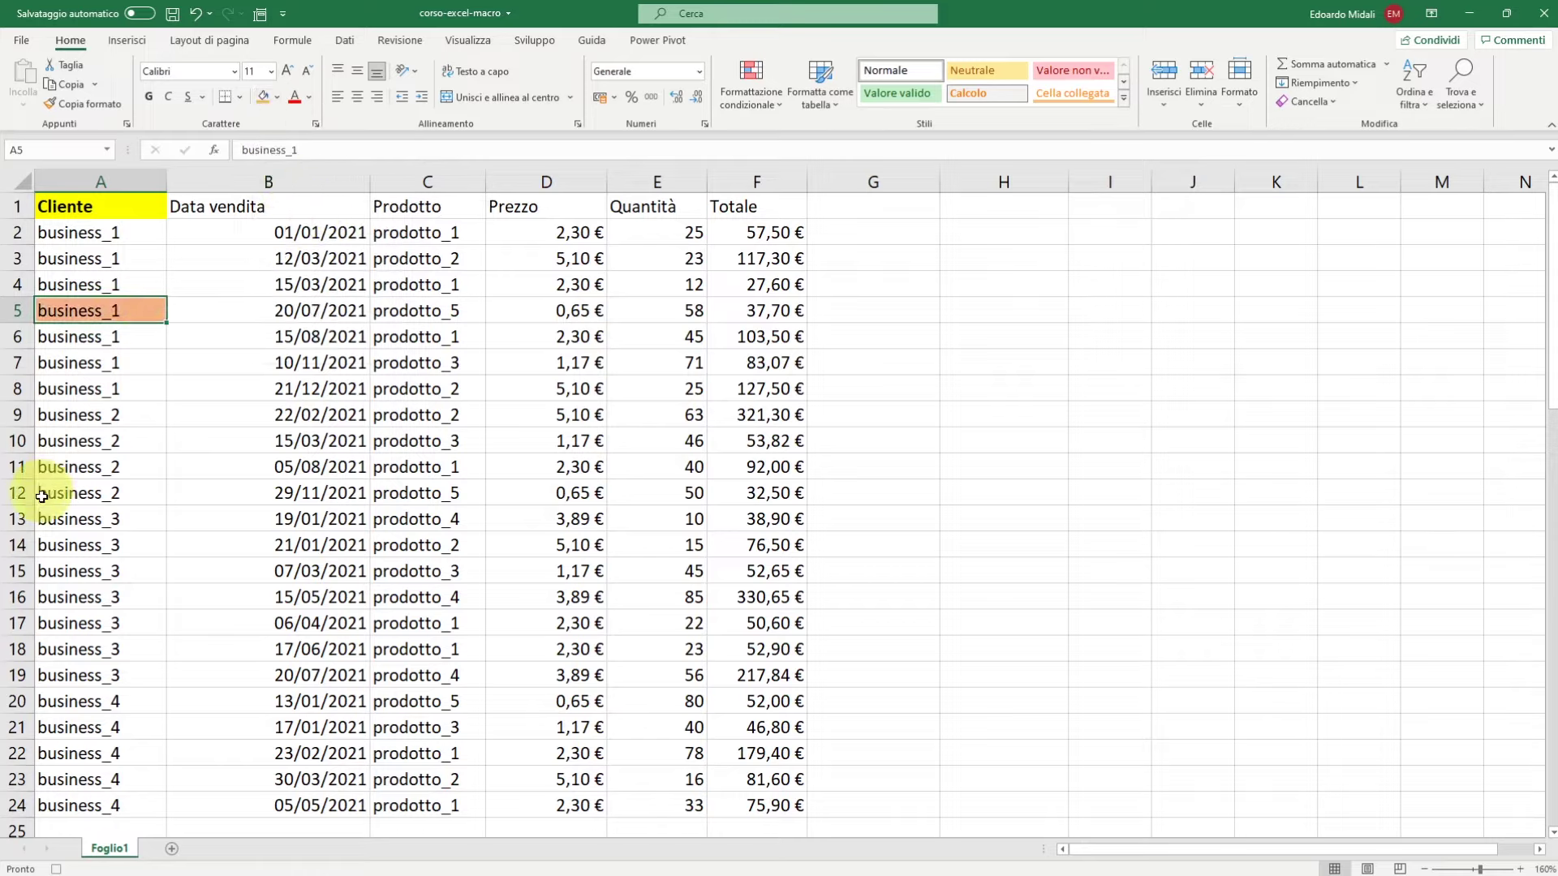
left_click(111, 421)
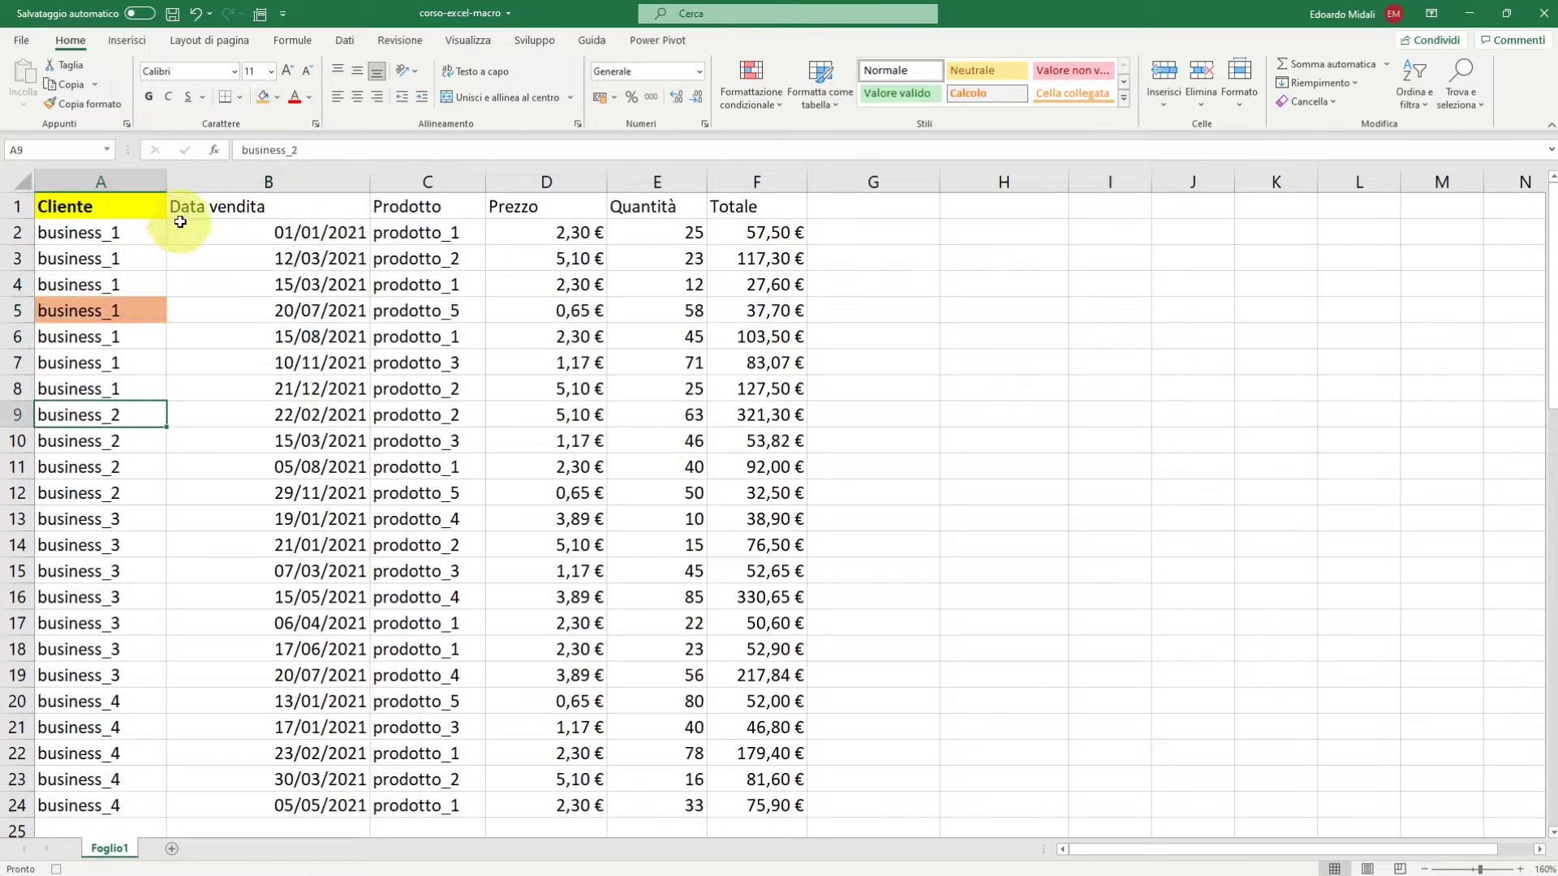
left_click(149, 98)
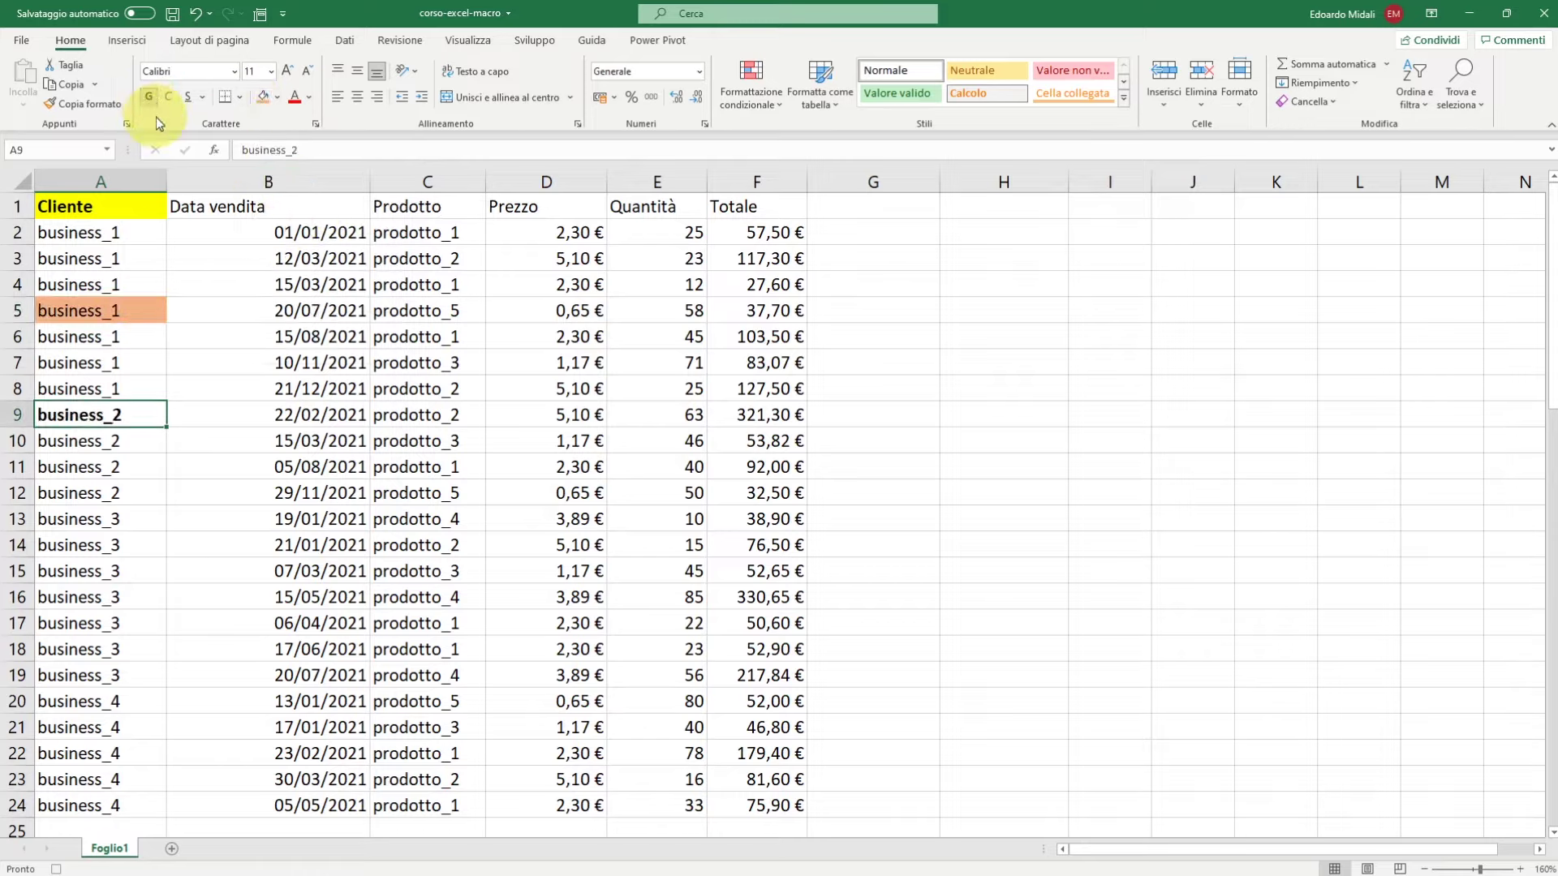
left_click(541, 41)
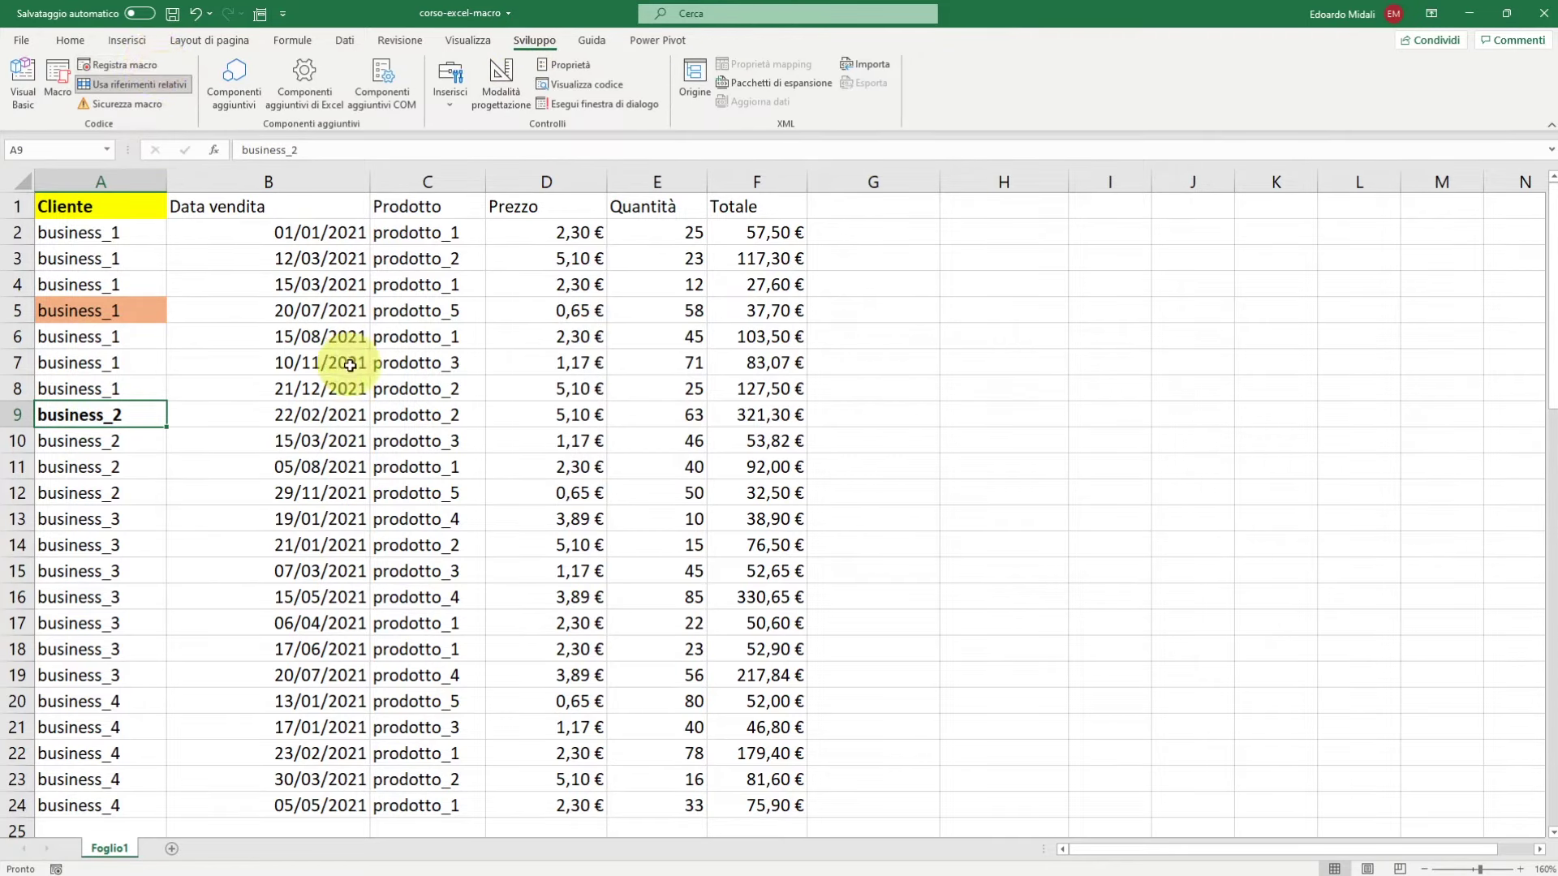
Run Macro_relativa from B1 and E1 to format yellow row 1, orange row 5, bold row 9
left_click(328, 211)
key("ctrl+m")
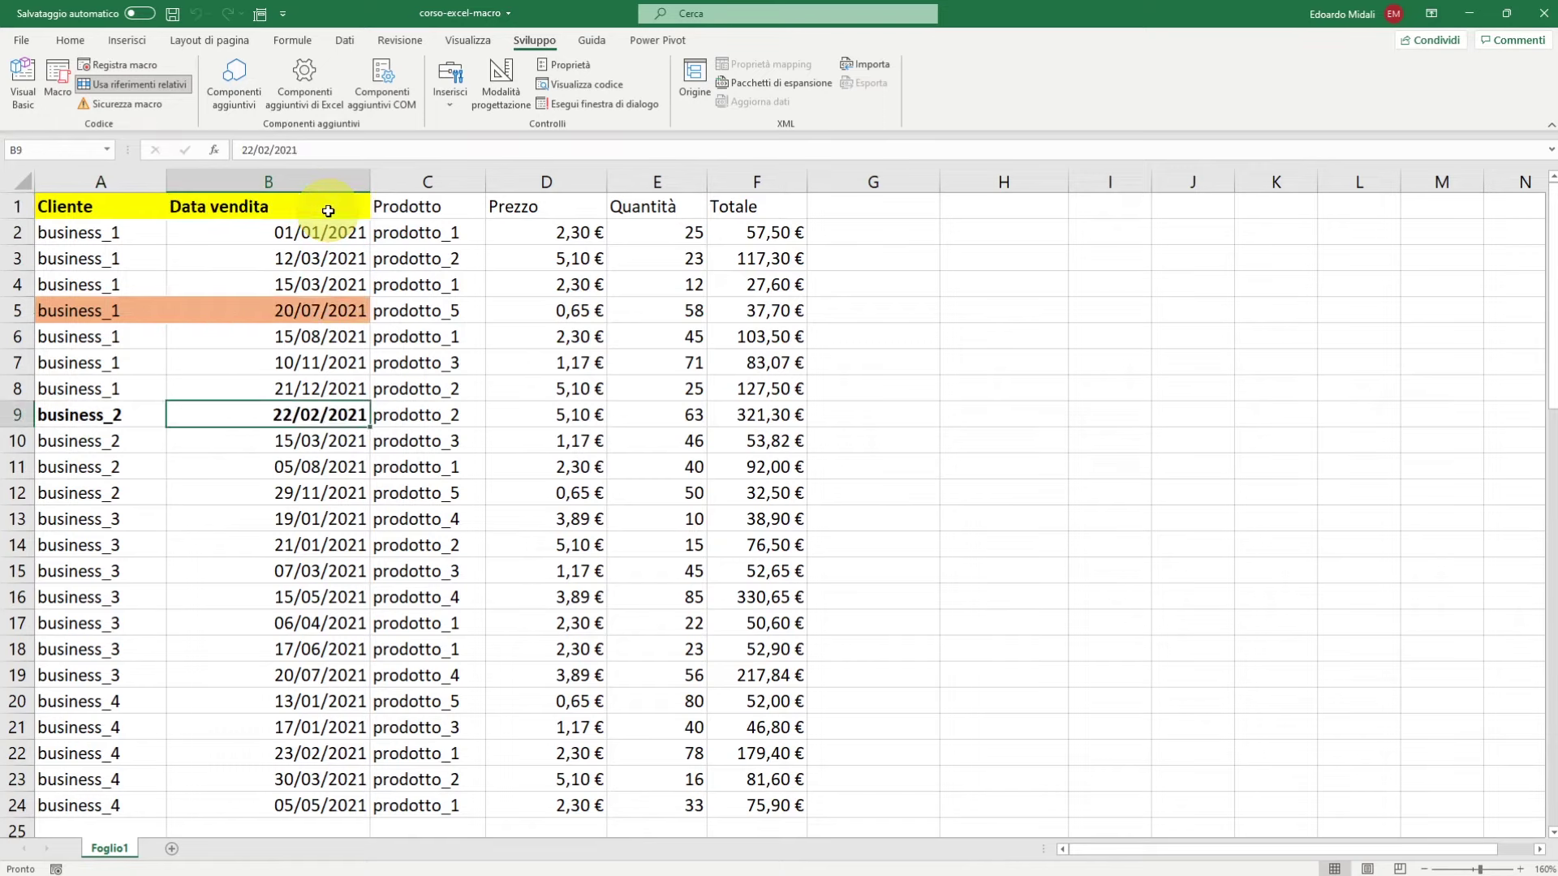
left_click(644, 211)
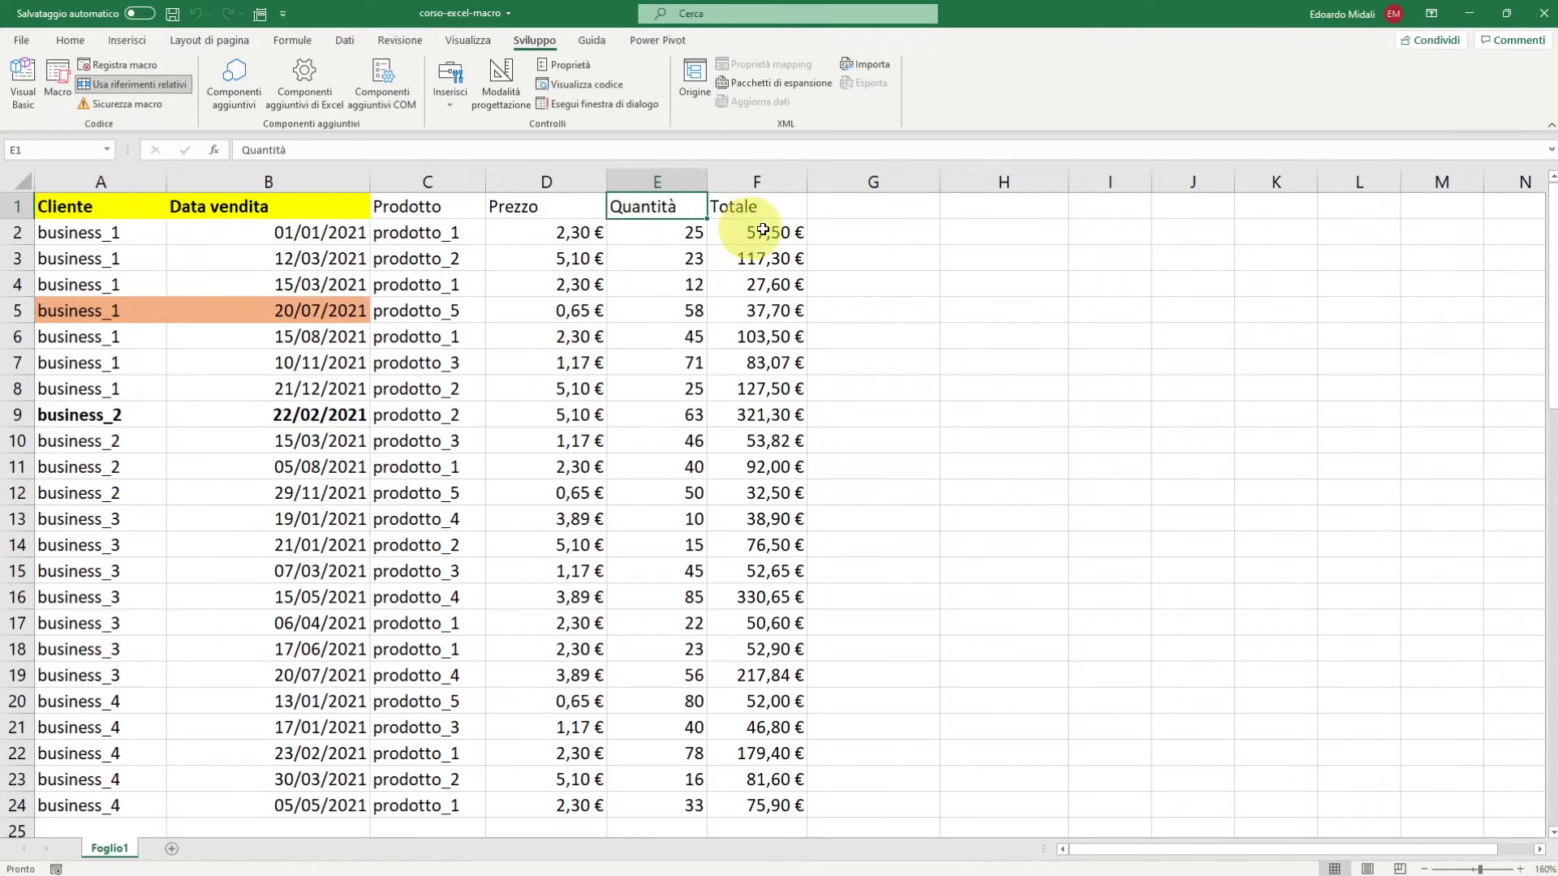
key("ctrl+m")
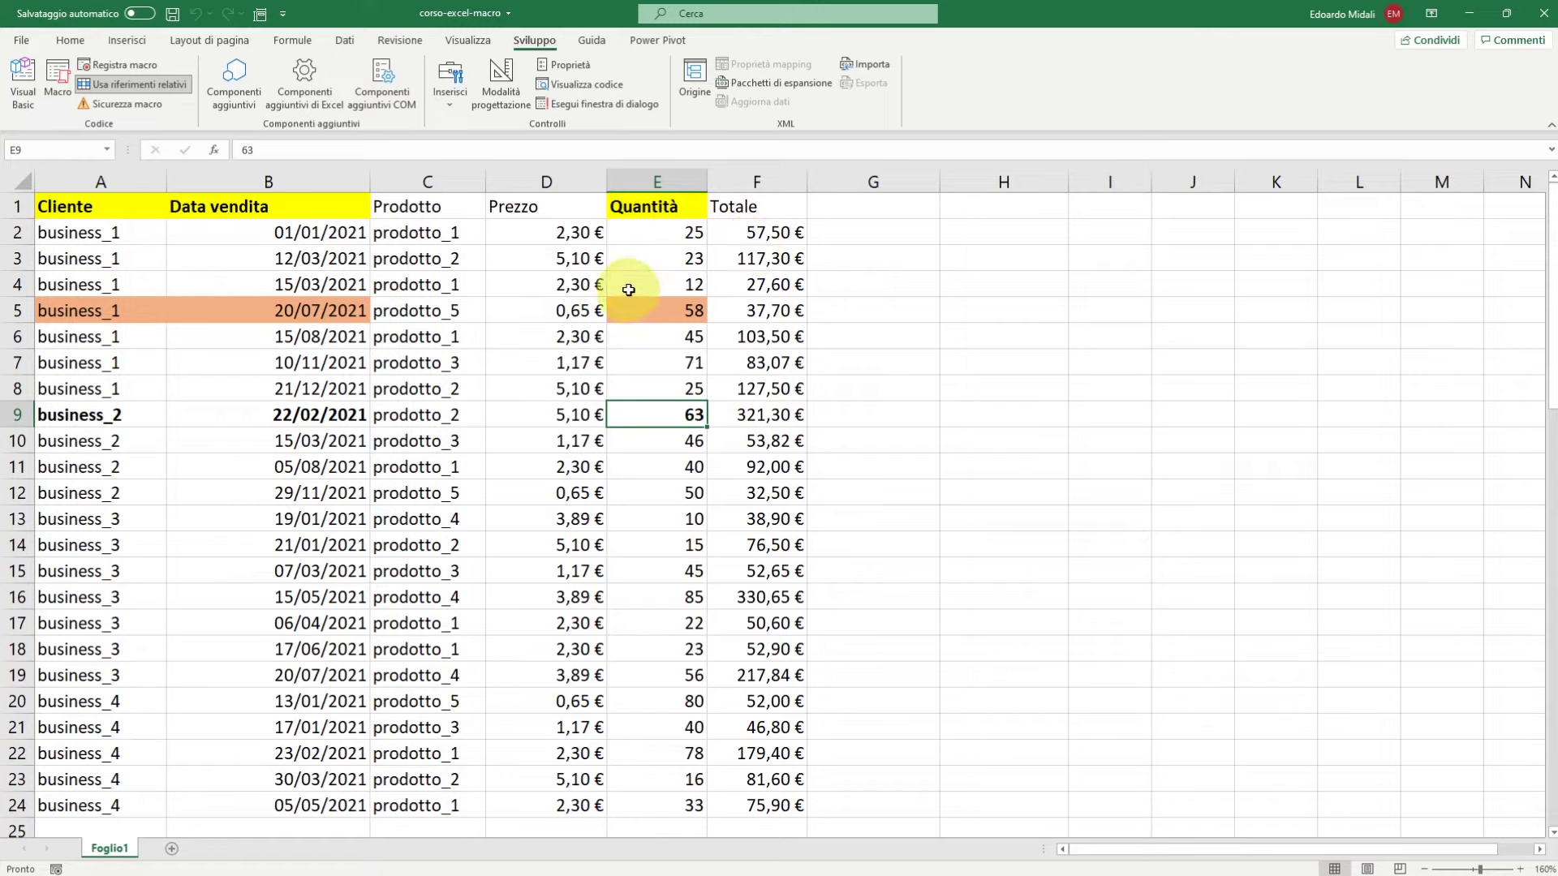
left_click(665, 209)
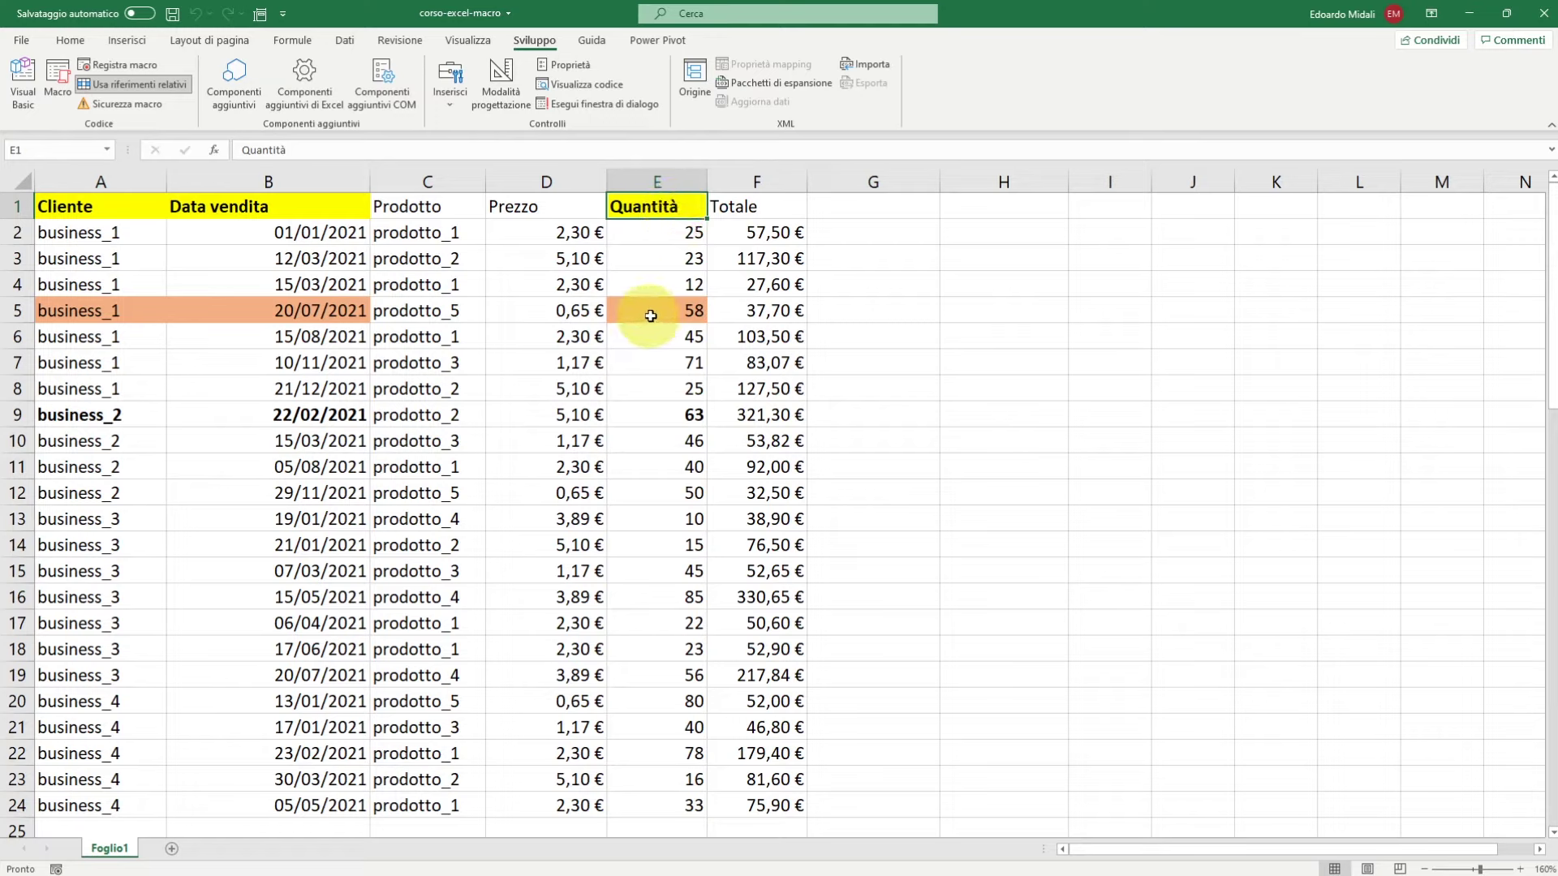
Replay Macro_relativa from the empty cells G1 and I1 to apply the same pattern
left_click_drag(526, 417, 729, 423)
left_click(661, 415)
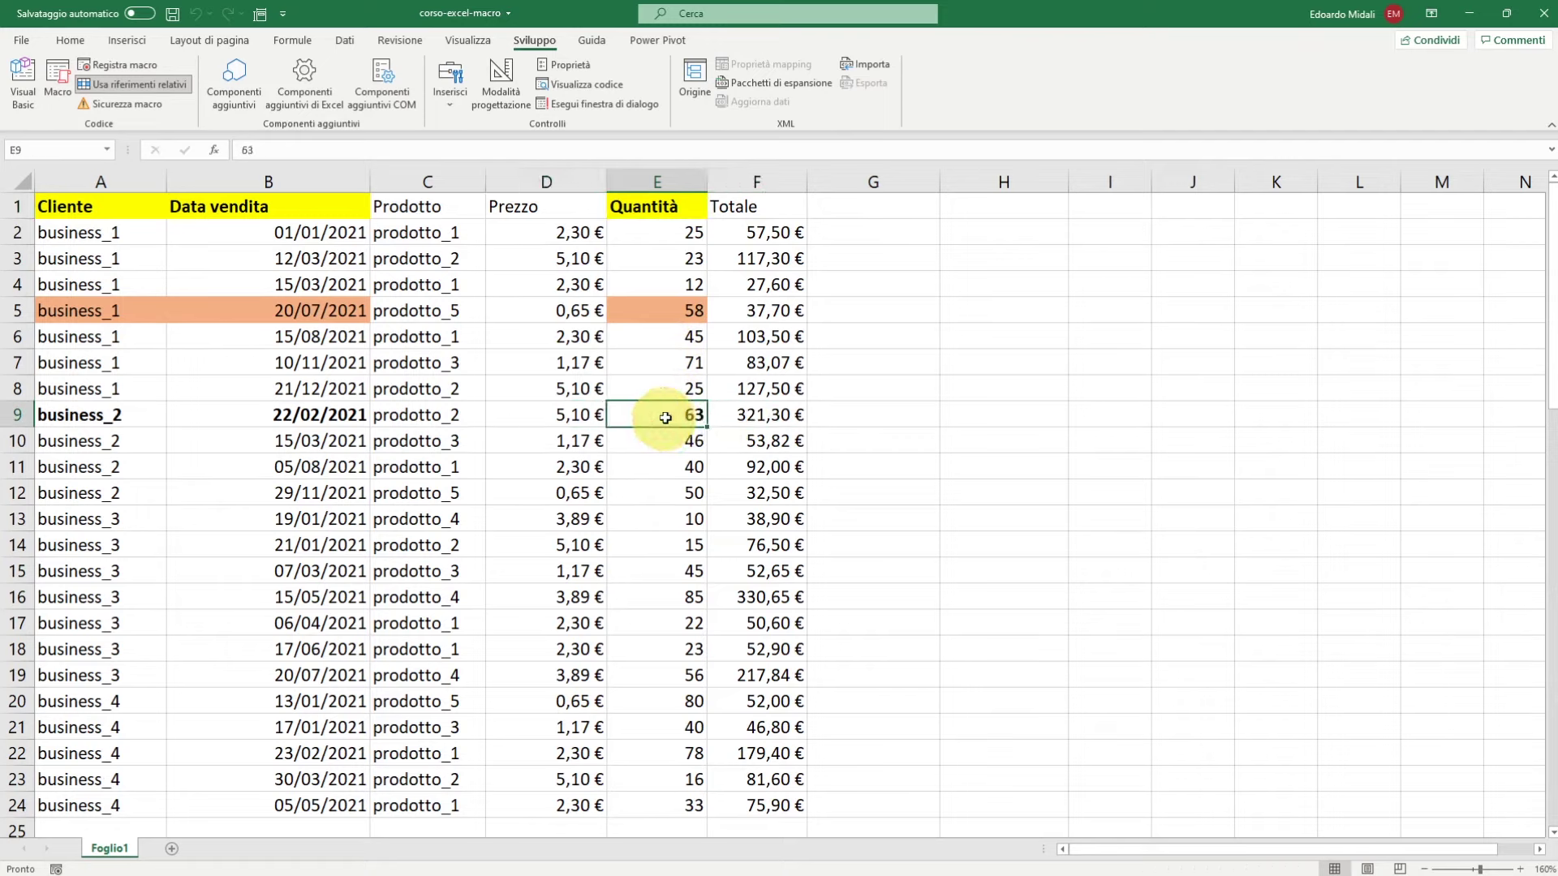
left_click(885, 202)
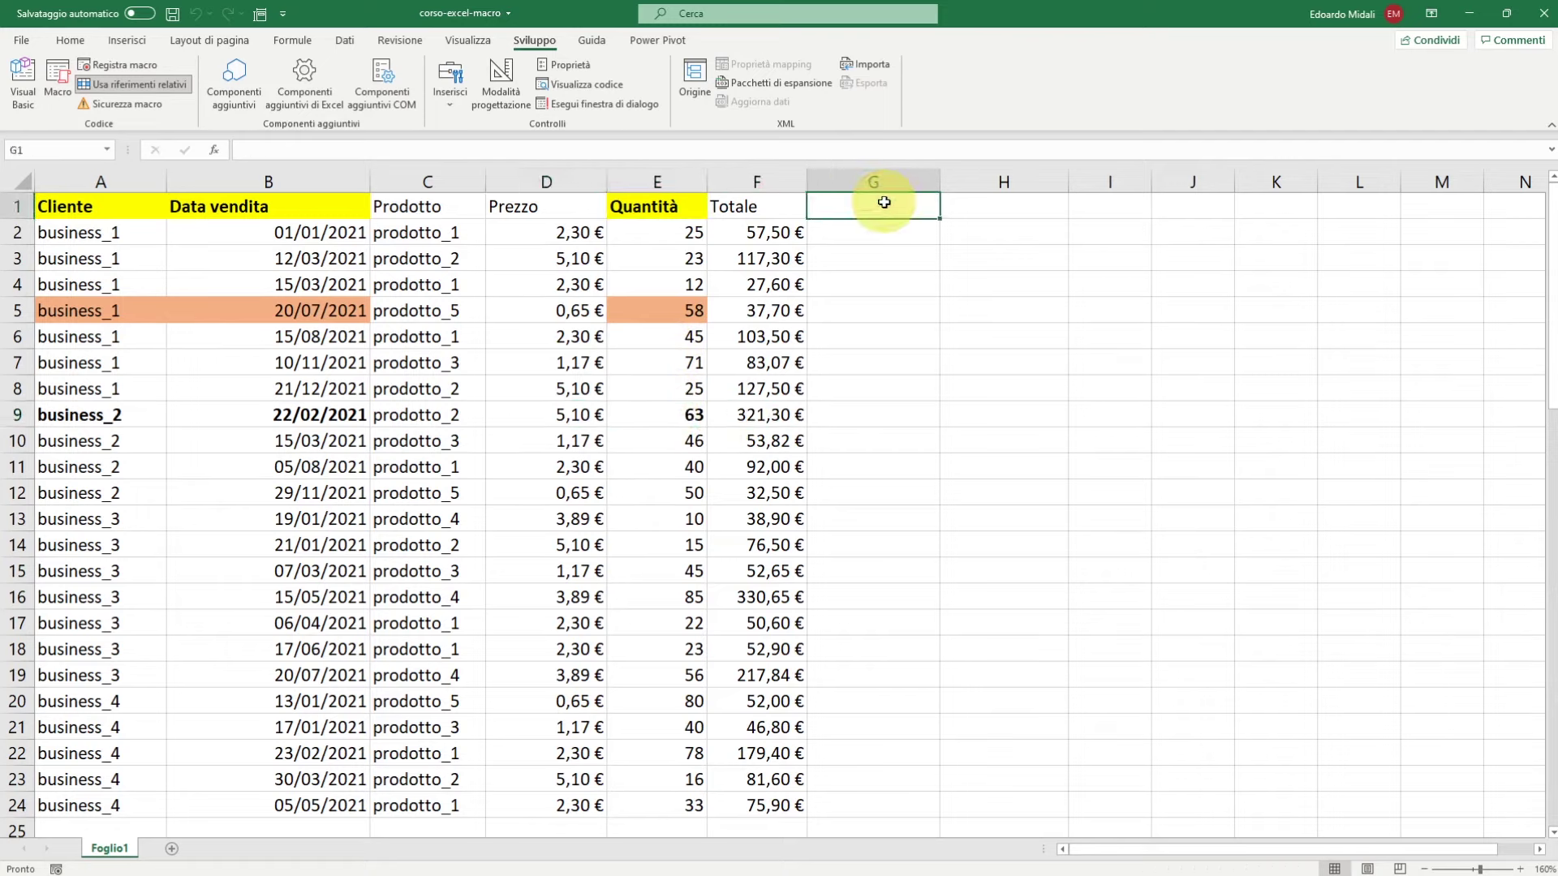
key("ctrl+m")
left_click(1104, 204)
key("ctrl+m")
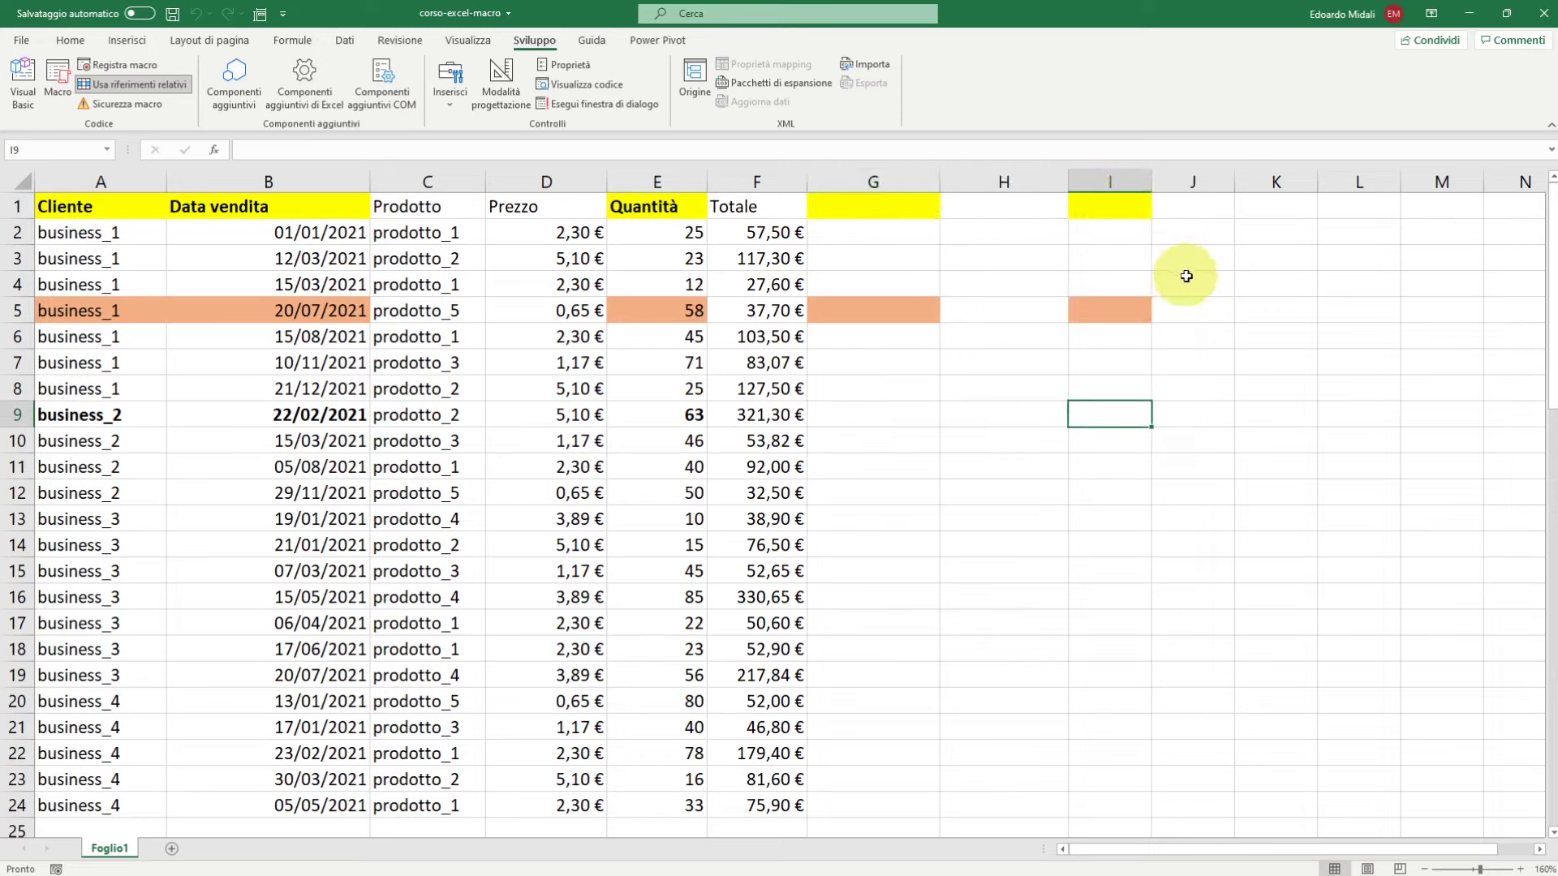